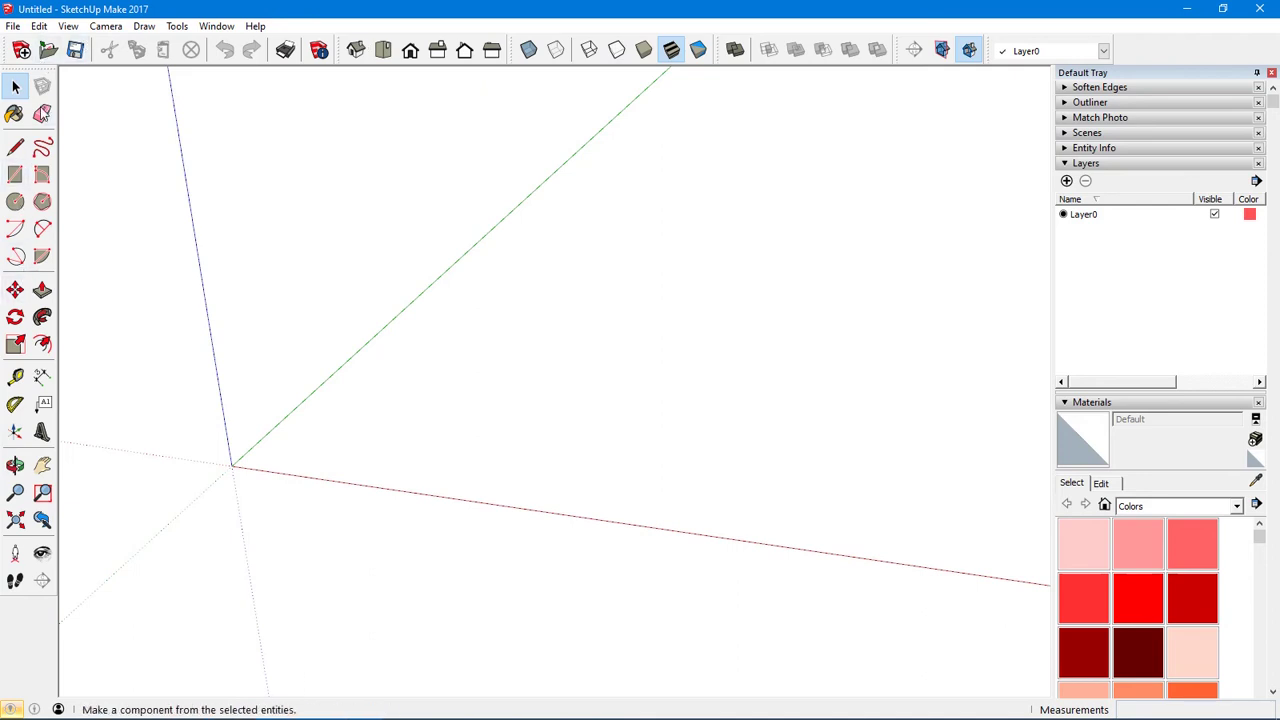
# Draw a rectangle about 39000 by 49300 mm on the ground plane between the red and green axes
pyautogui.press('r')
pyautogui.click(370, 422)
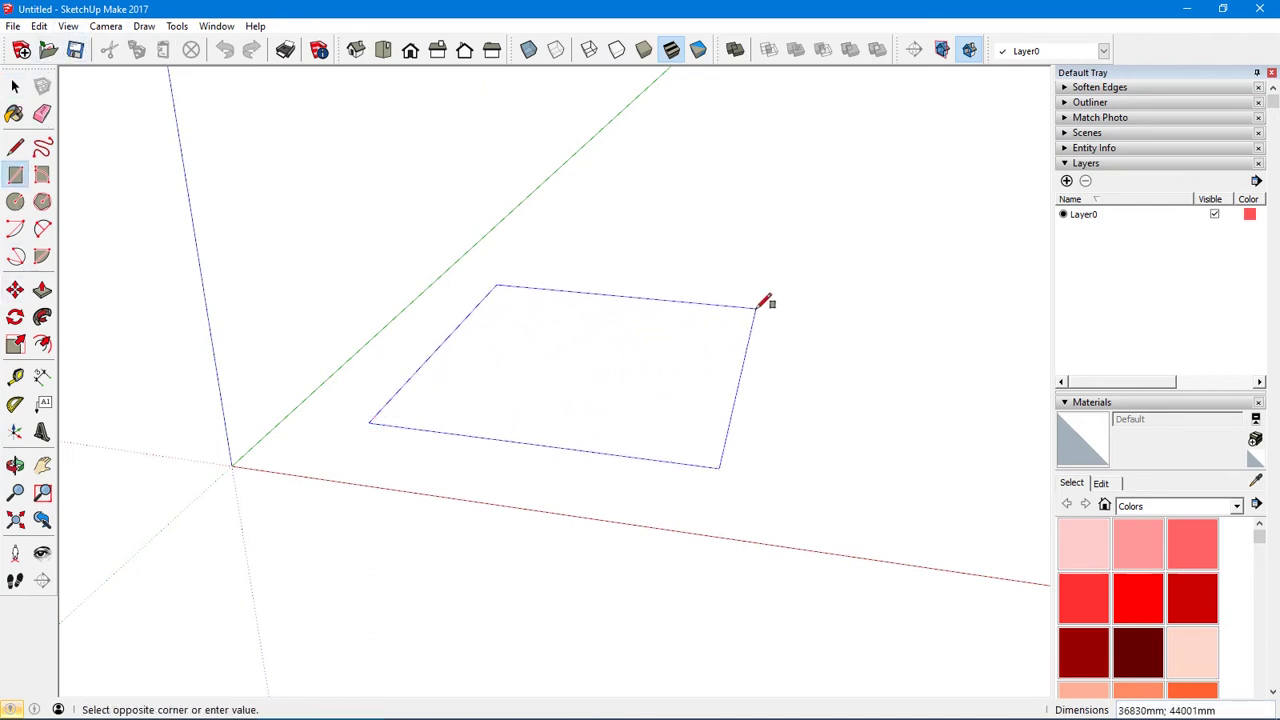
pyautogui.click(775, 295)
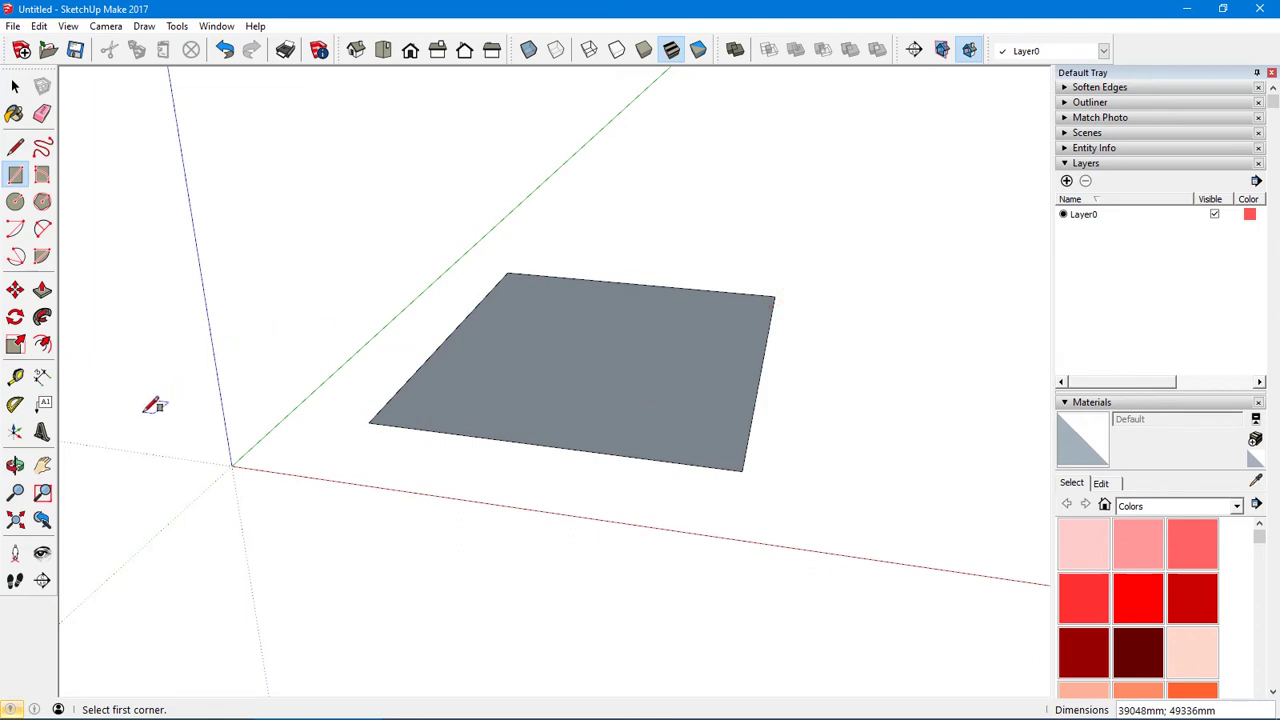
# Offset the rectangle's outline inward by about 1530 mm to form a border strip
pyautogui.click(42, 343)
pyautogui.click(515, 353)
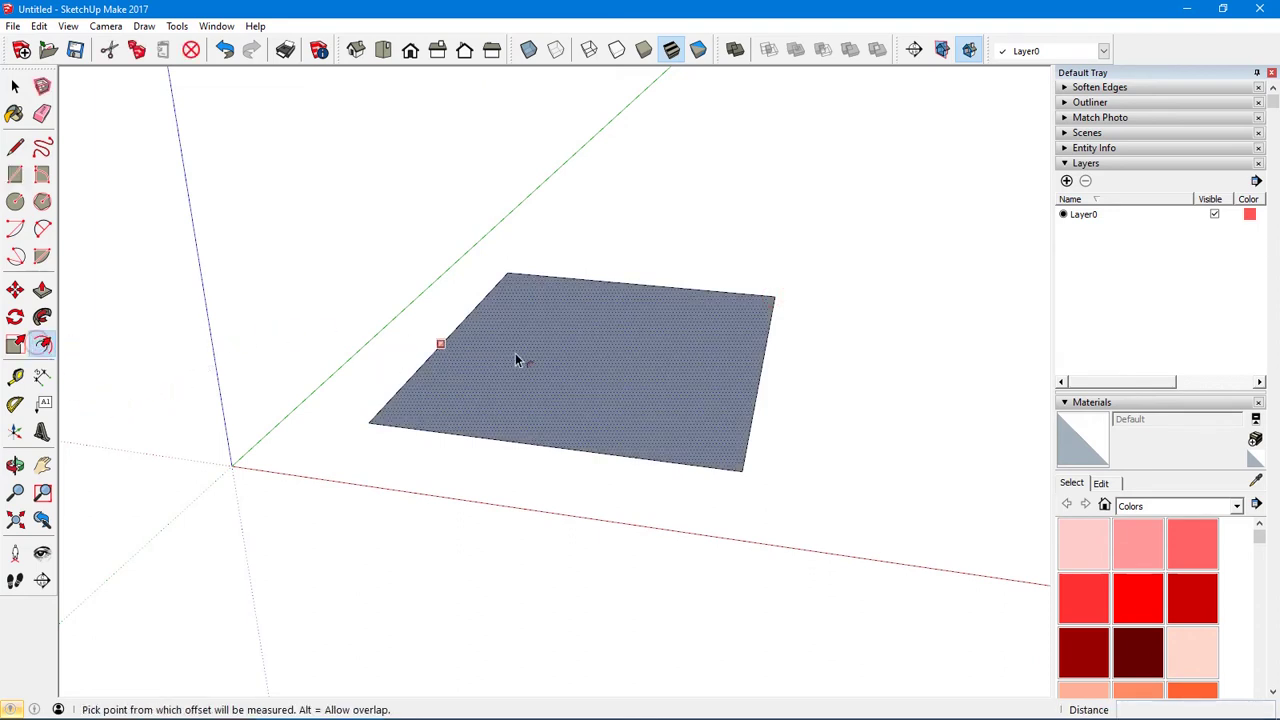
pyautogui.click(412, 400)
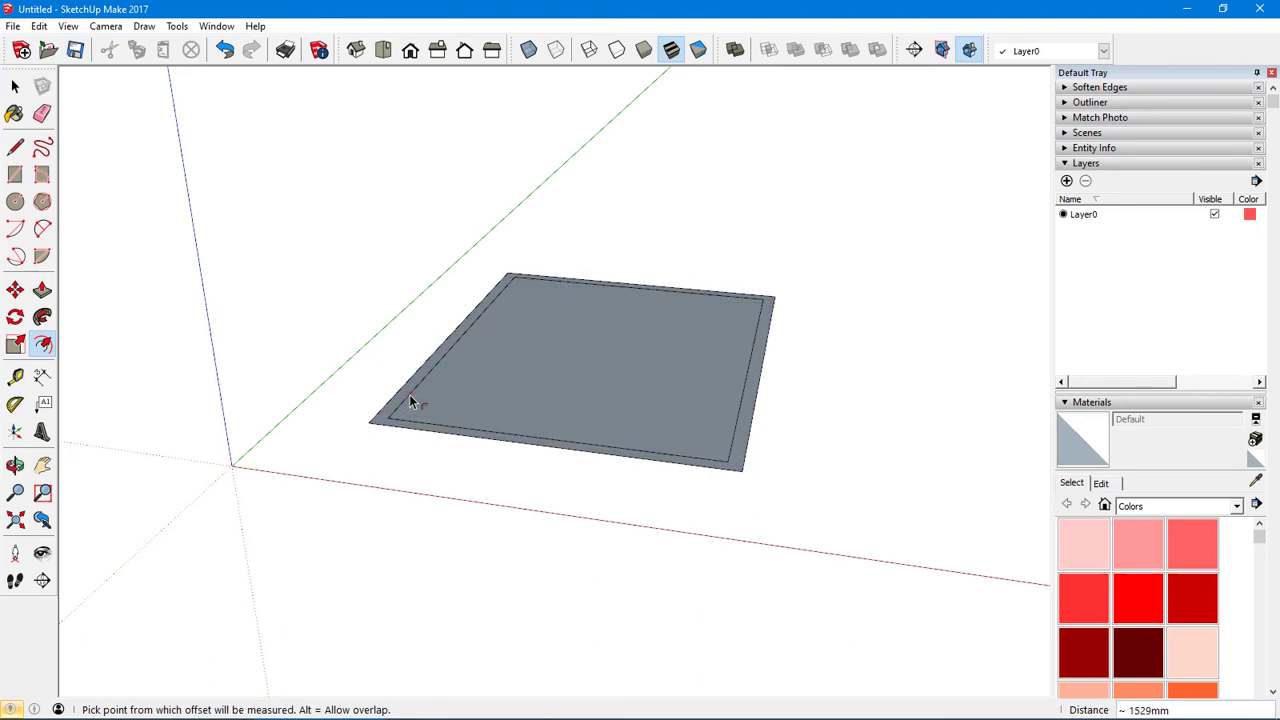
# Push/Pull the inner face of the rectangle up by about 1200 mm to make a floor slab
pyautogui.moveTo(606, 400); pyautogui.dragTo(503, 423, button='middle')
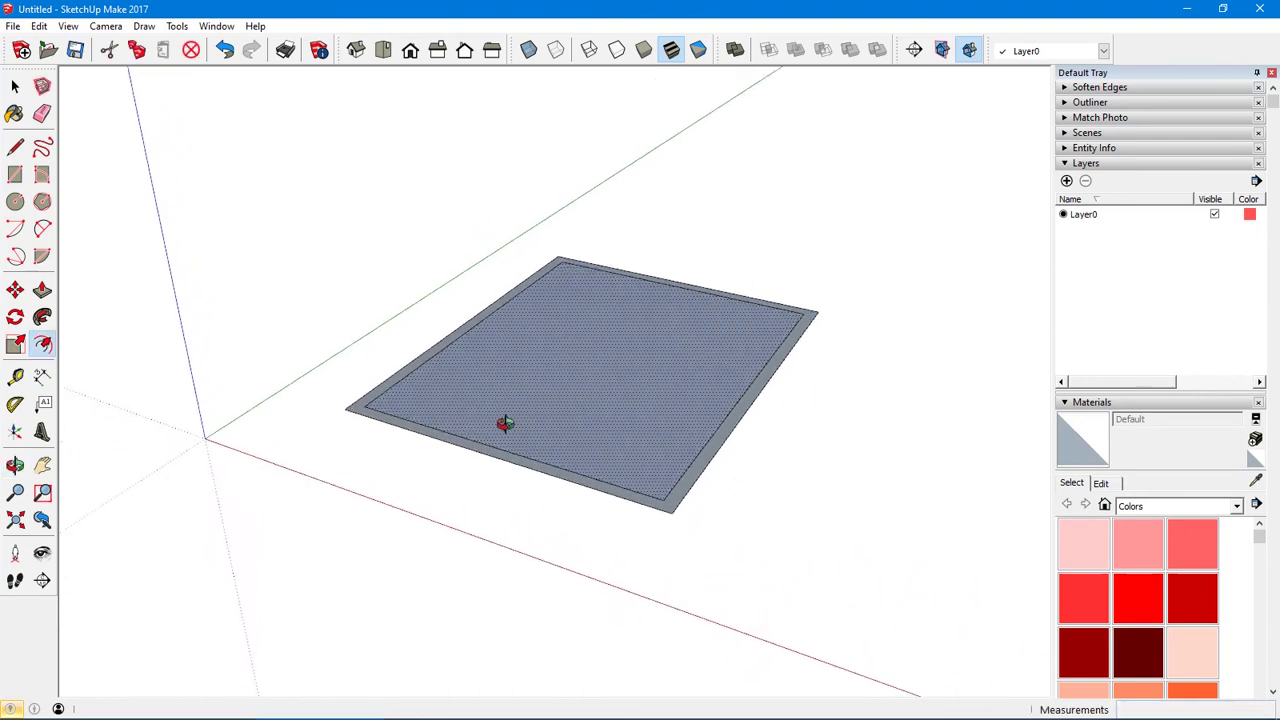
pyautogui.press('space')
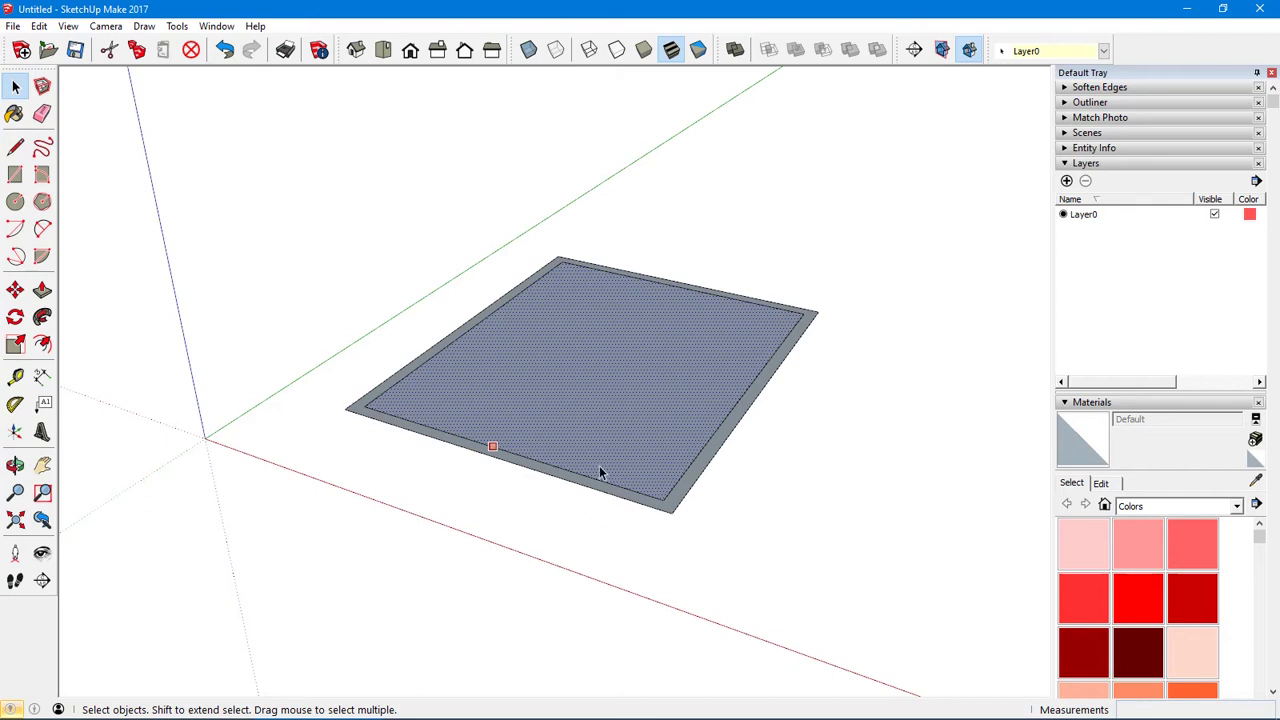
pyautogui.press('p')
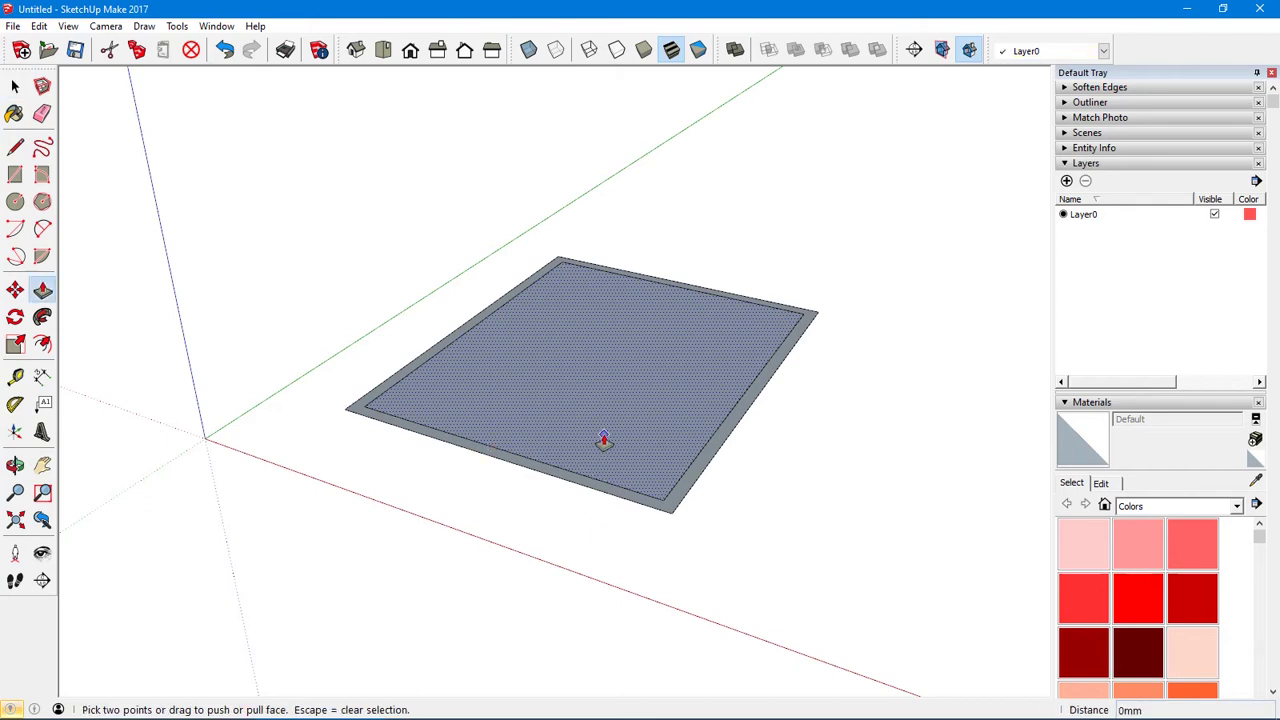
pyautogui.click(604, 440)
pyautogui.click(600, 436)
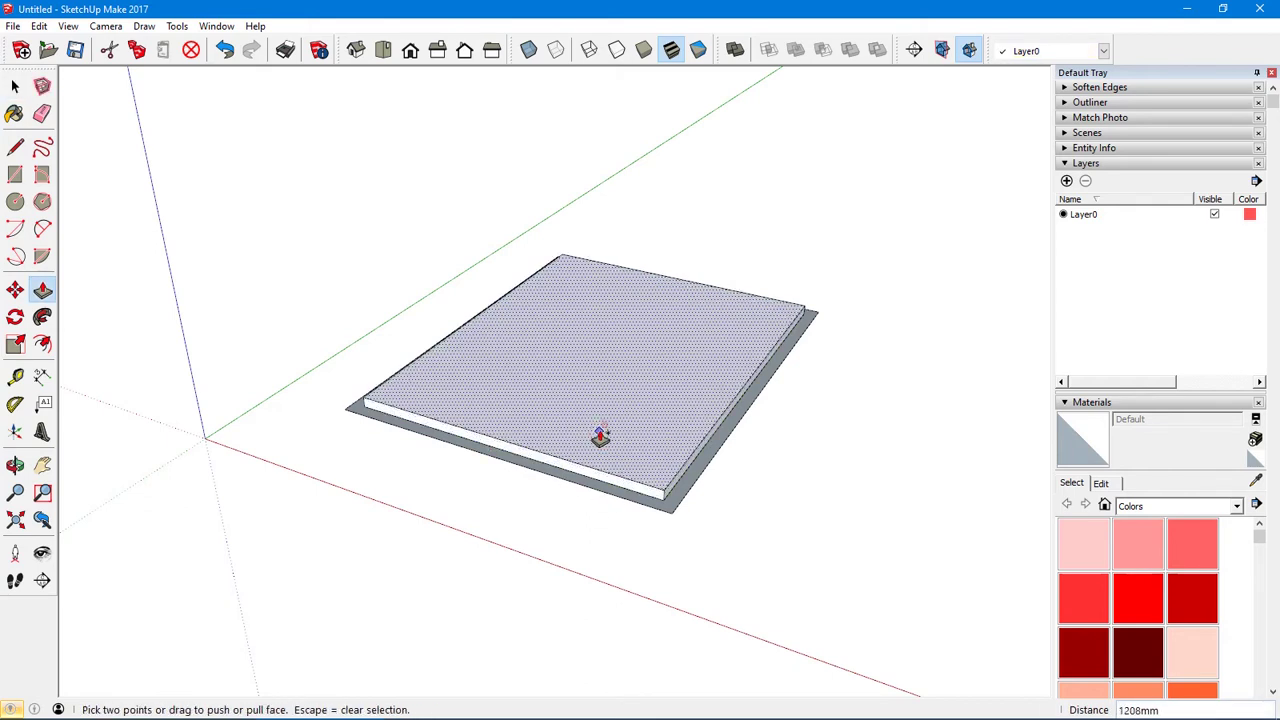
pyautogui.press('space')
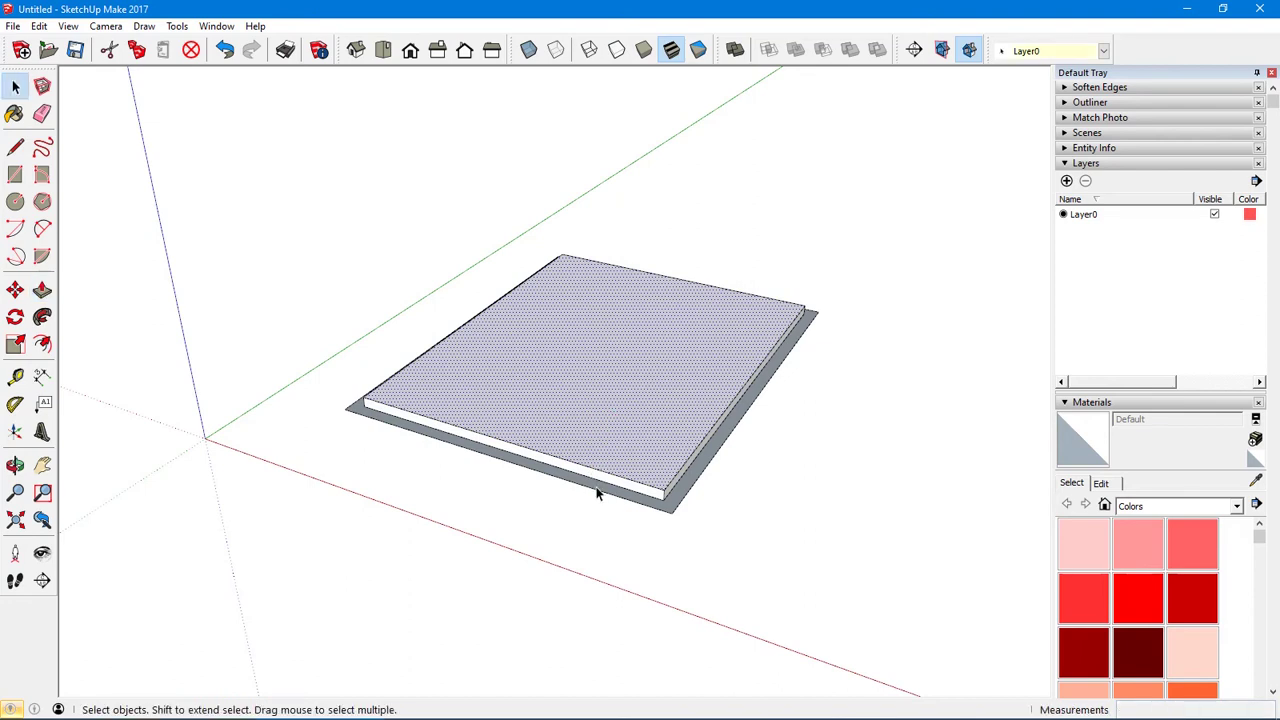
# Push/Pull the border strip up by about 28000 mm to raise the walls around the slab
pyautogui.click(596, 493)
pyautogui.click(571, 527)
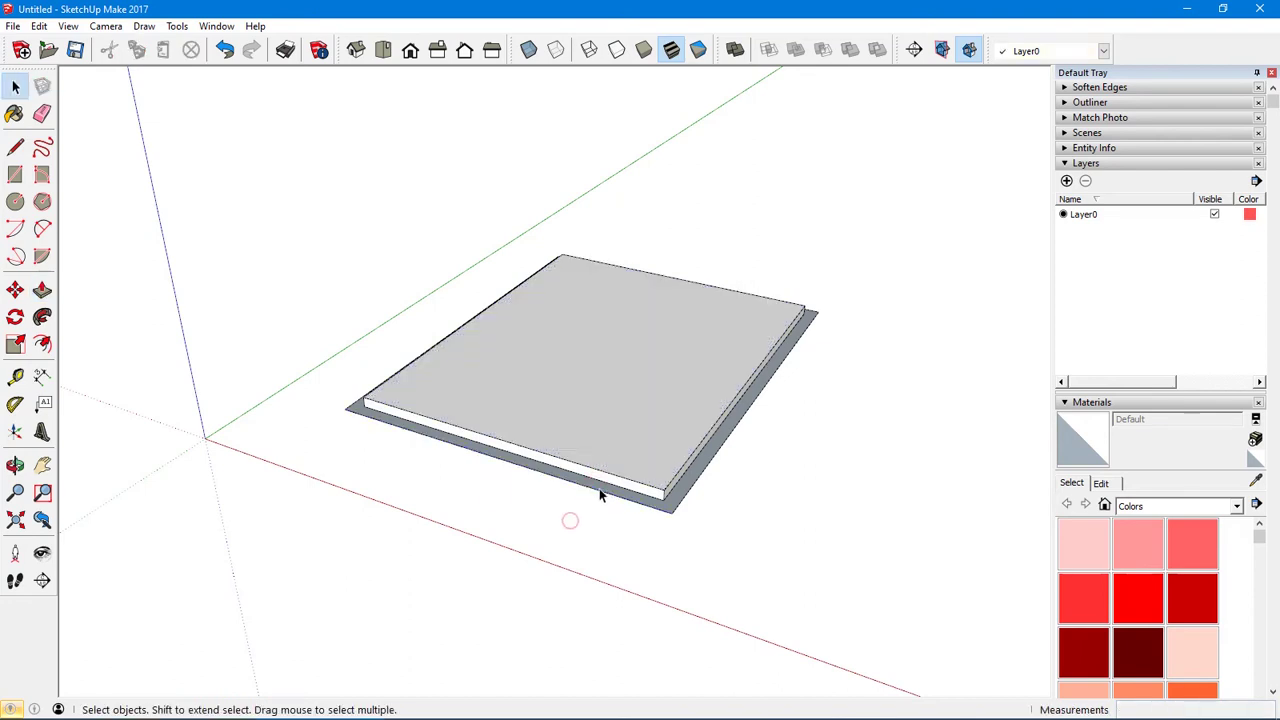
pyautogui.press('p')
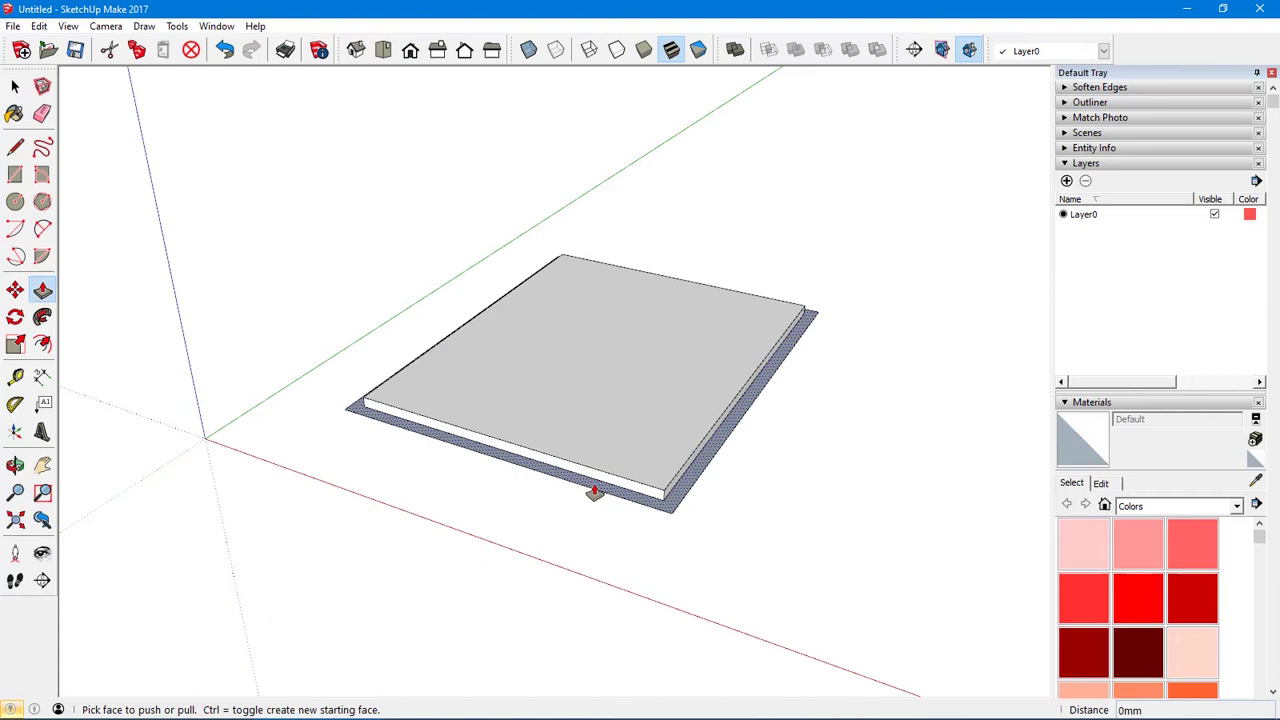
pyautogui.click(594, 492)
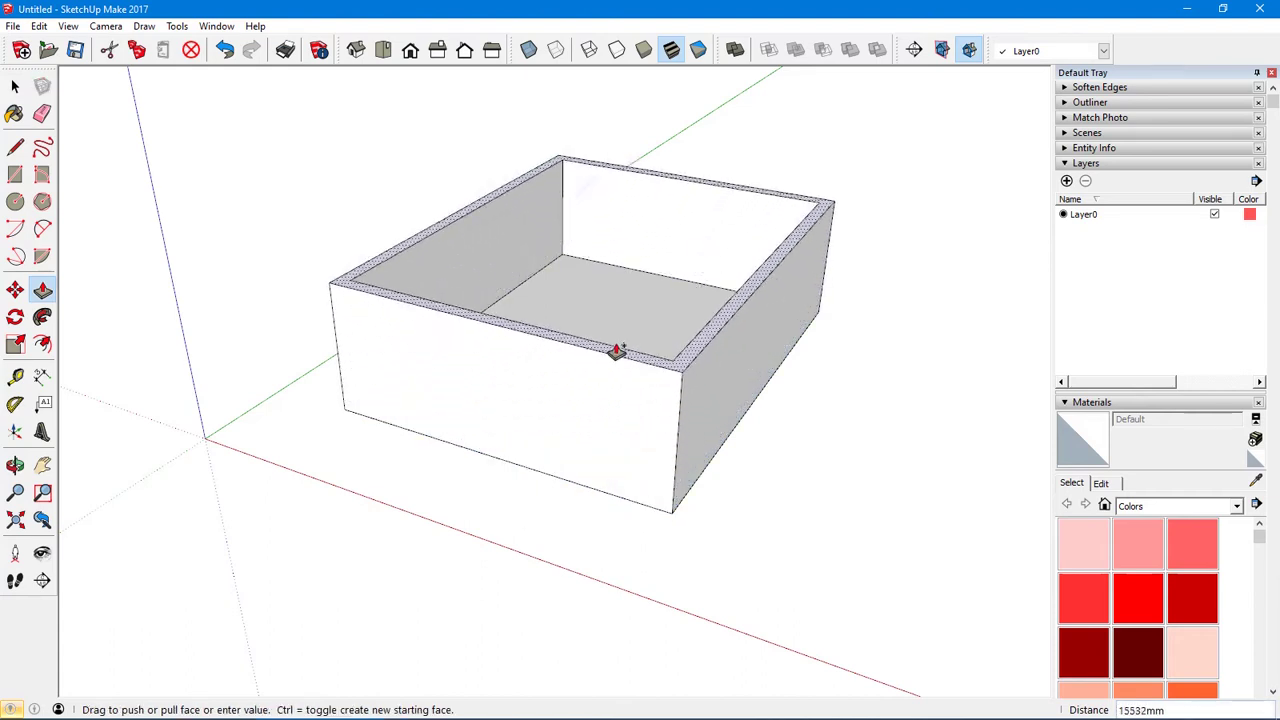
pyautogui.click(629, 220)
# Draw a line along one inner top edge of the walls, corner to corner, to close the opening with a face
pyautogui.moveTo(674, 226); pyautogui.dragTo(585, 262, button='middle')
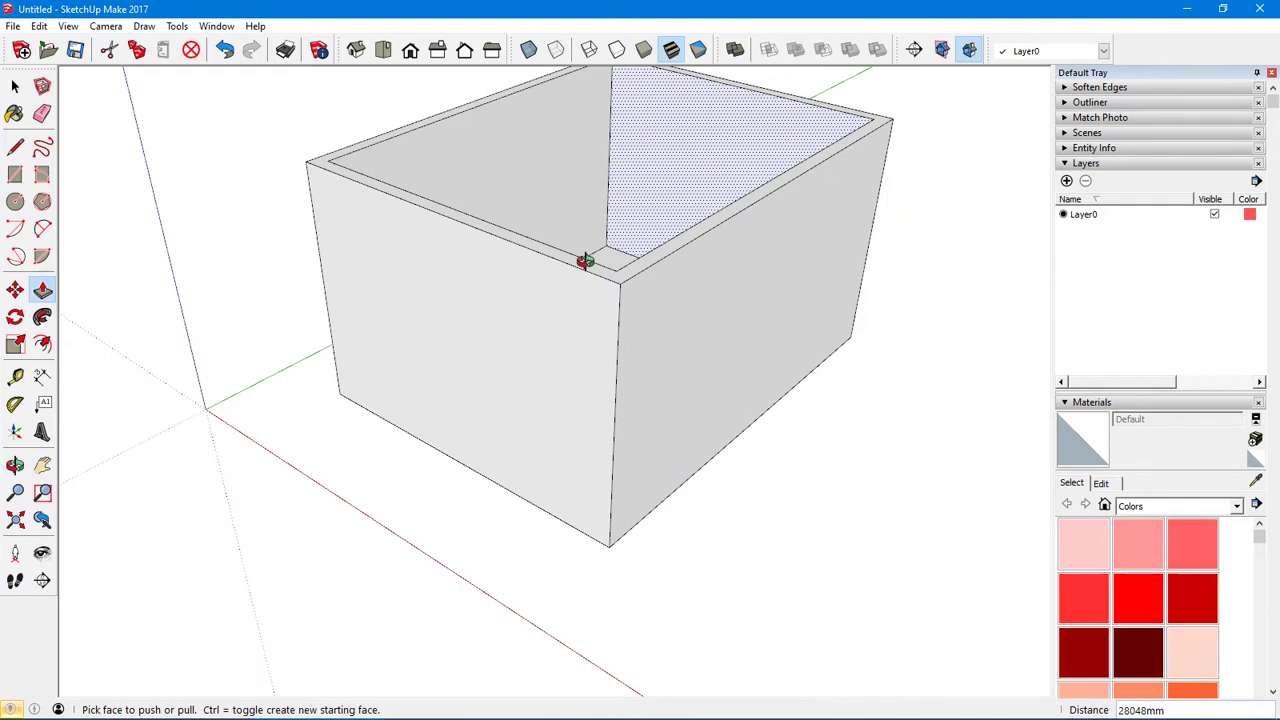
pyautogui.press('l')
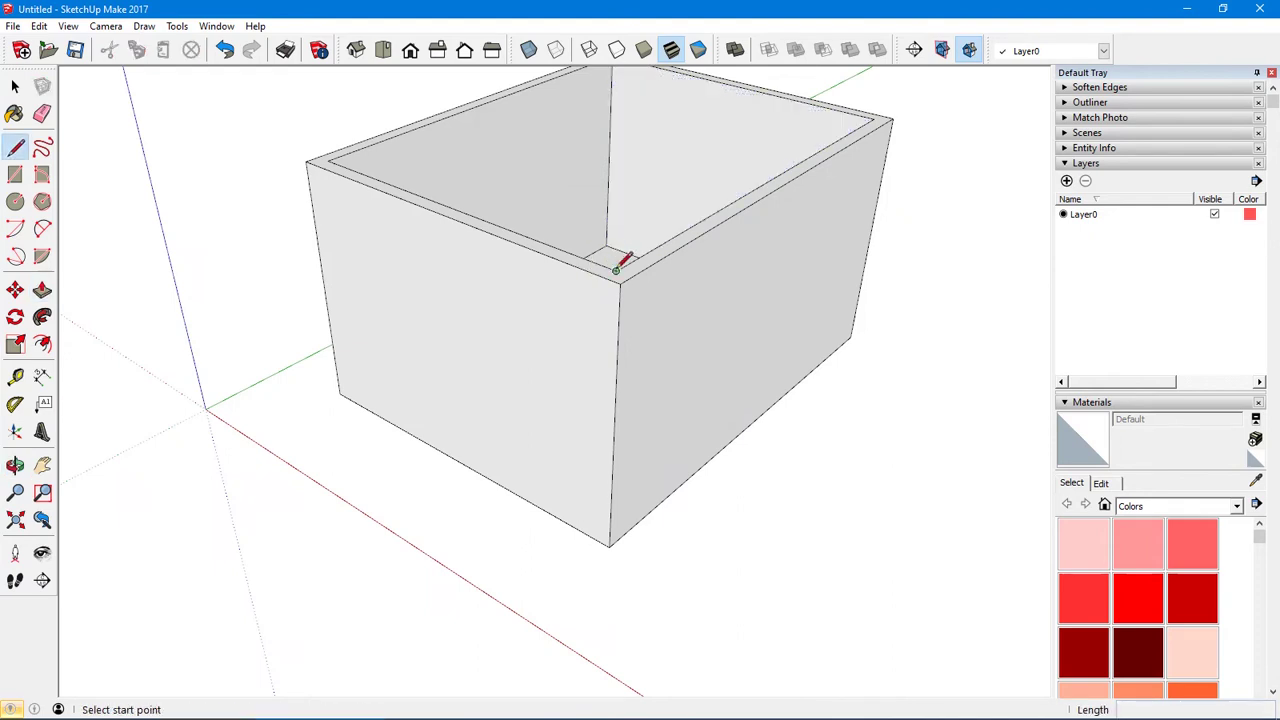
pyautogui.click(616, 270)
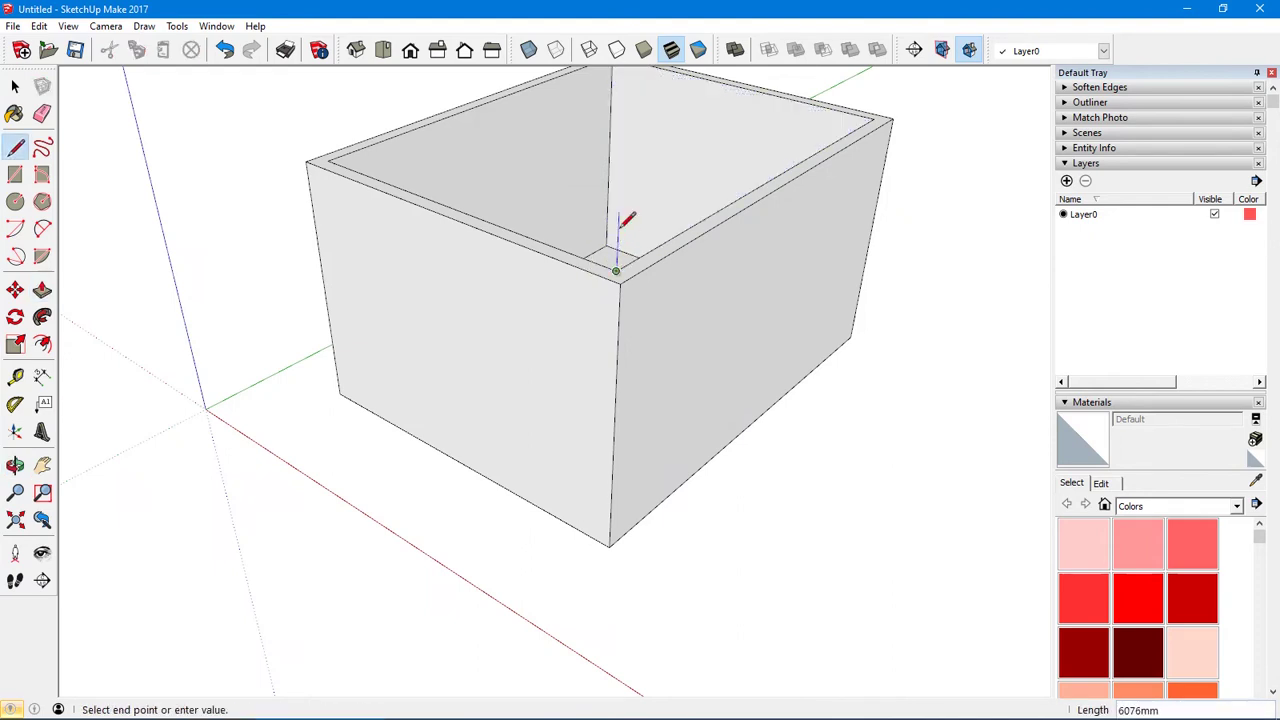
pyautogui.click(866, 122)
# Push/Pull the narrow rim around the top face up slightly to form a low parapet
pyautogui.moveTo(800, 171); pyautogui.dragTo(566, 331, button='middle')
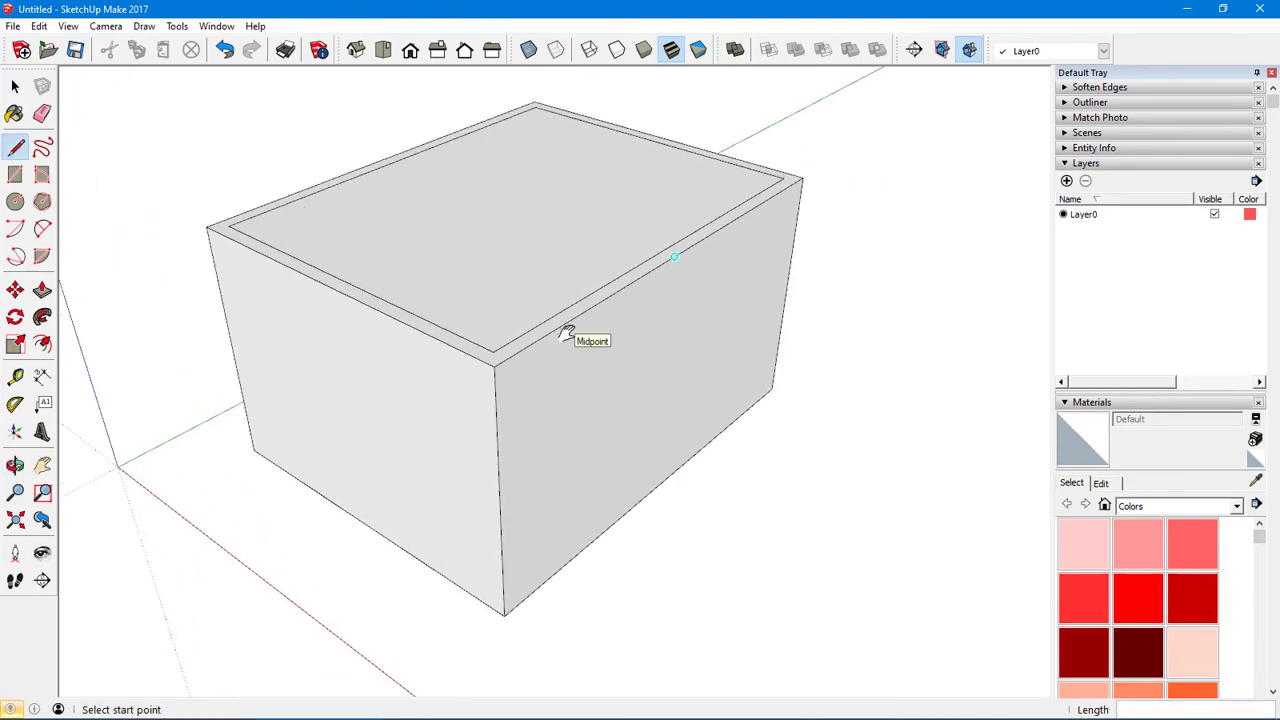
pyautogui.press('p')
pyautogui.click(566, 314)
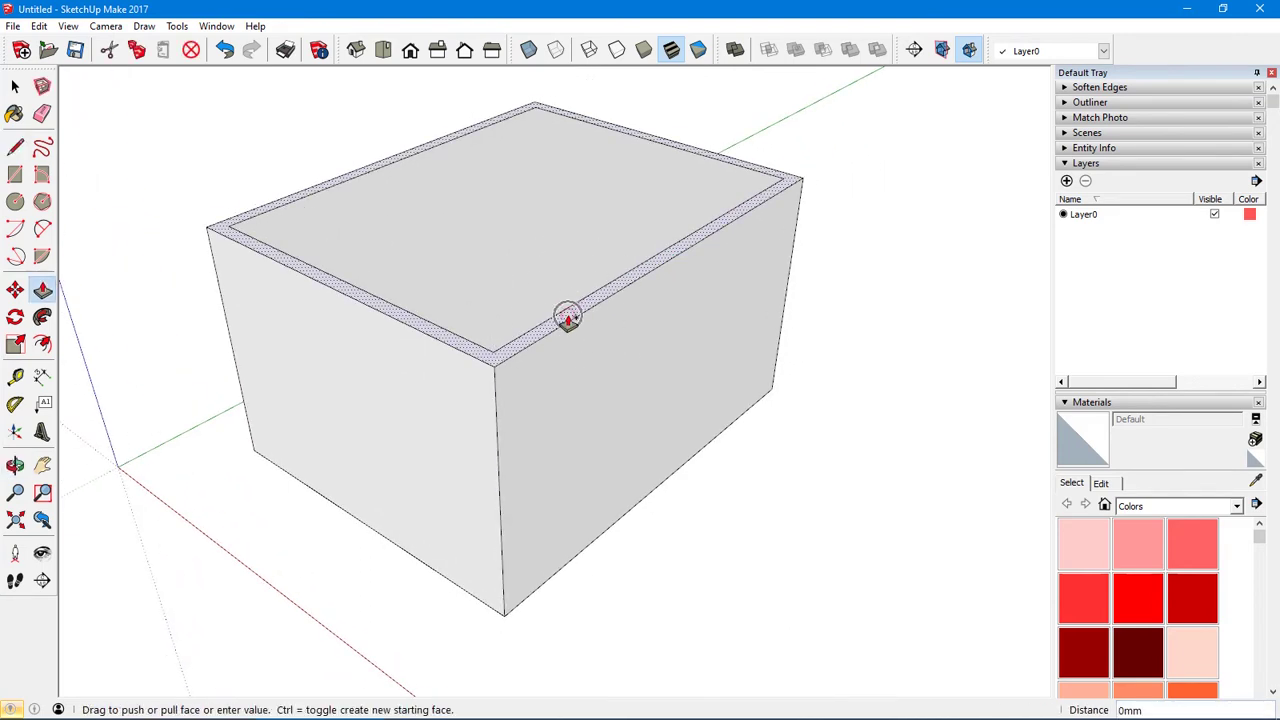
pyautogui.press('Escape')
pyautogui.click(553, 332)
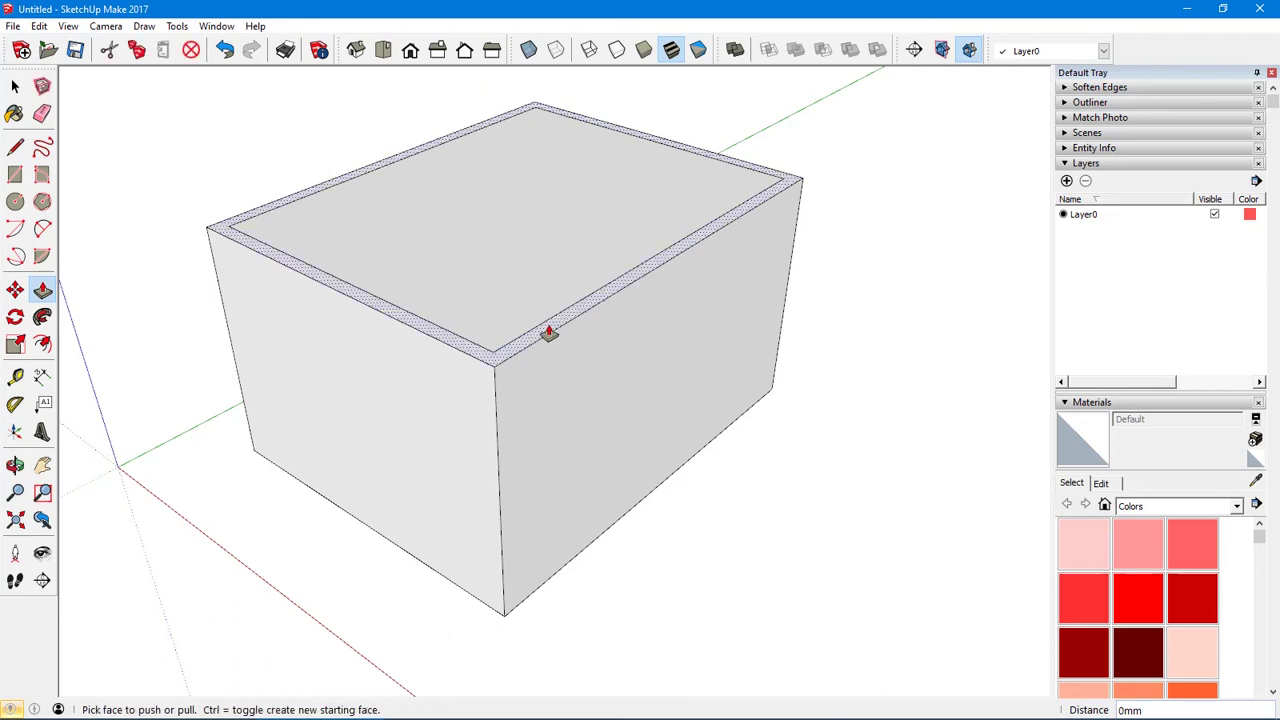
pyautogui.click(548, 318)
# Push/Pull the recessed top face up until it is flush with the rim
pyautogui.click(490, 277)
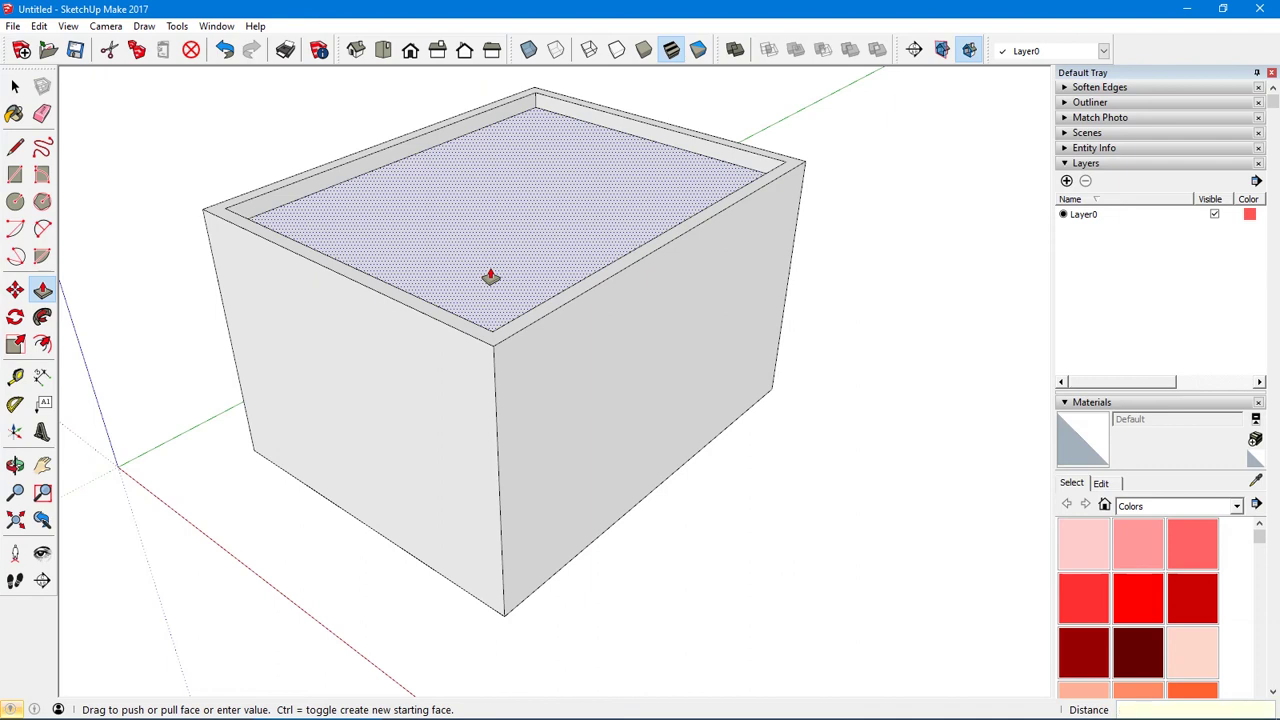
pyautogui.click(491, 278)
pyautogui.click(493, 281)
pyautogui.click(450, 308)
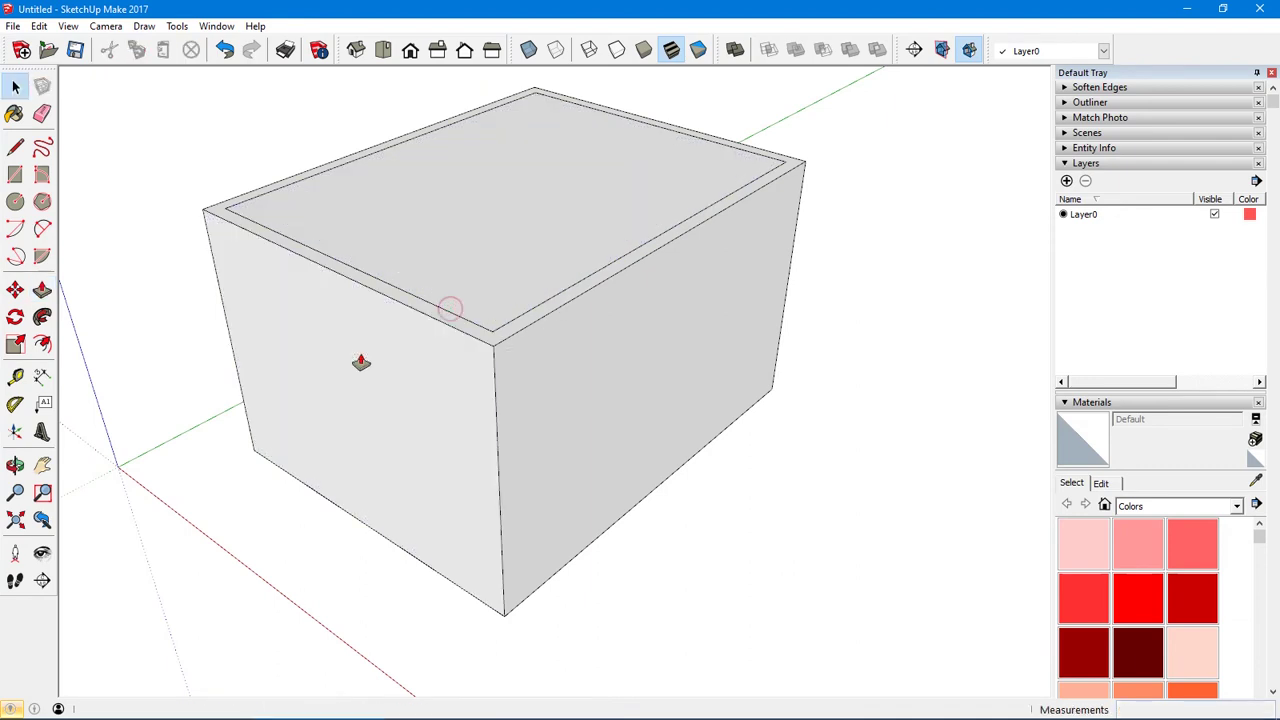
# Erase the four inner outline edges on the roof so that the top becomes one plain face
pyautogui.press('space')
pyautogui.press('e')
pyautogui.click(493, 331)
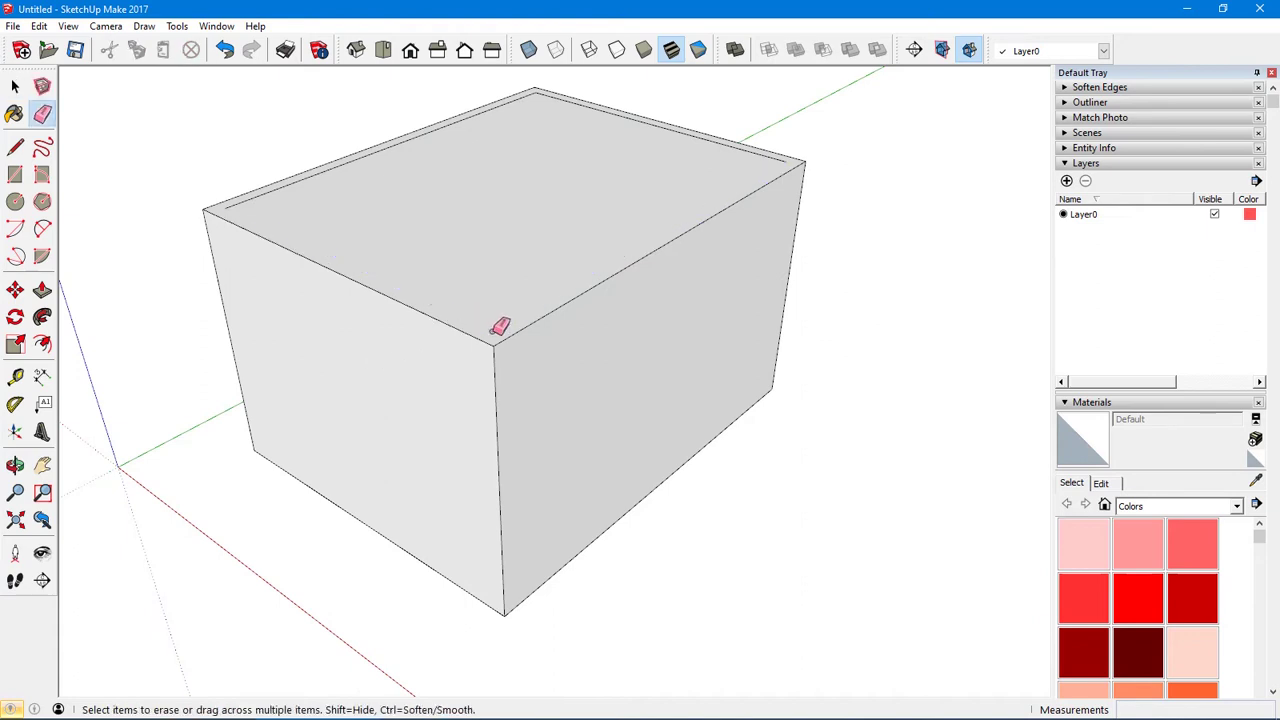
pyautogui.click(535, 92)
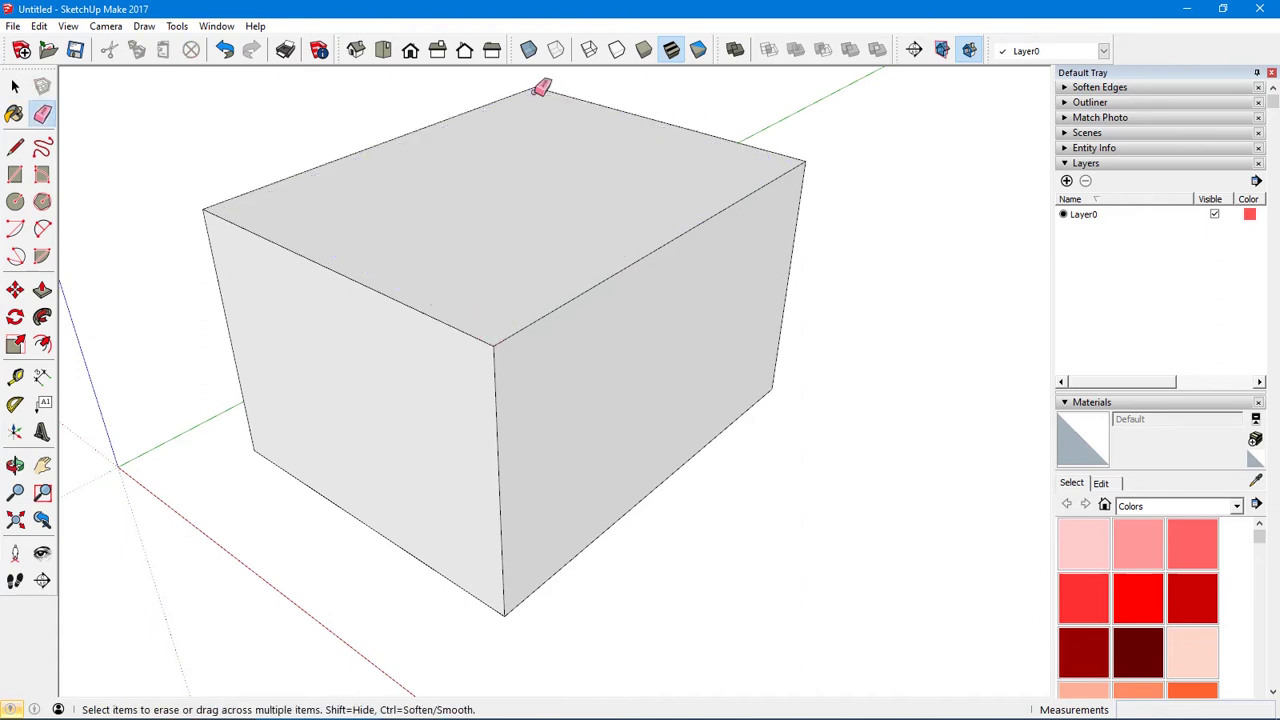
pyautogui.press('space')
# Place a horizontal guide on the front face, 3000 mm below its top edge, with the Tape Measure
pyautogui.moveTo(451, 371); pyautogui.dragTo(609, 300, button='middle')
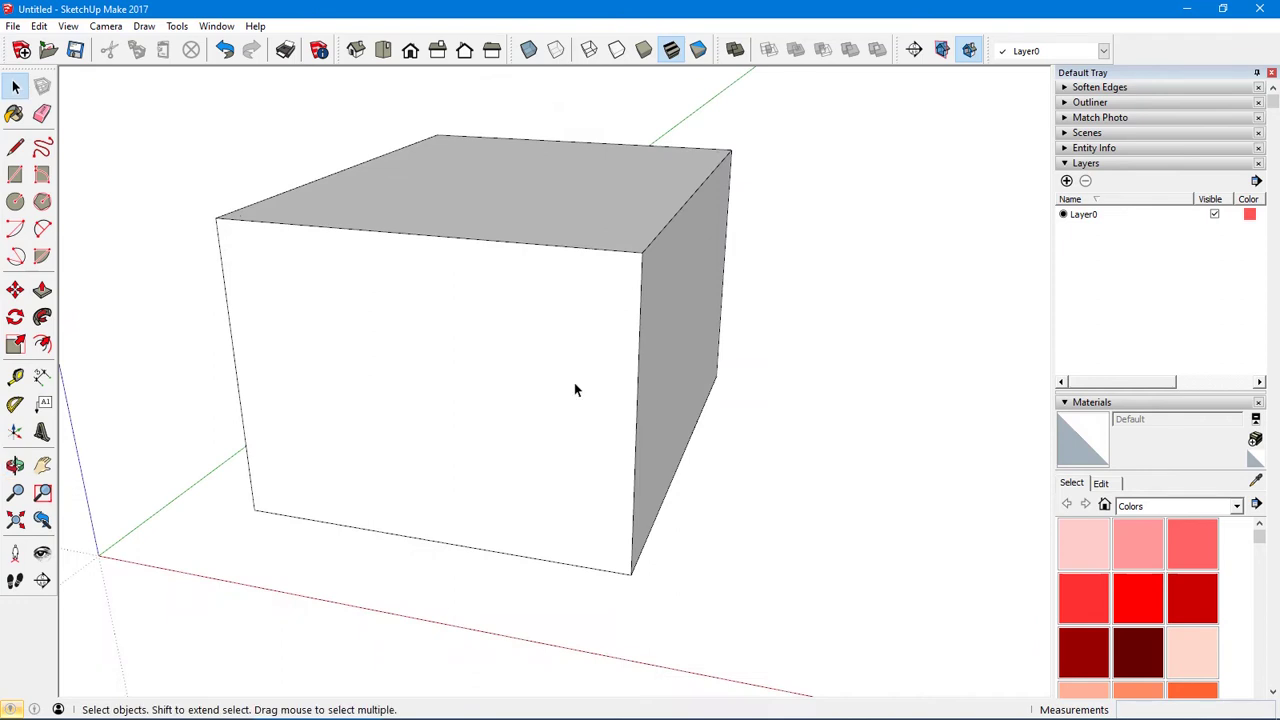
pyautogui.press('t')
pyautogui.click(587, 248)
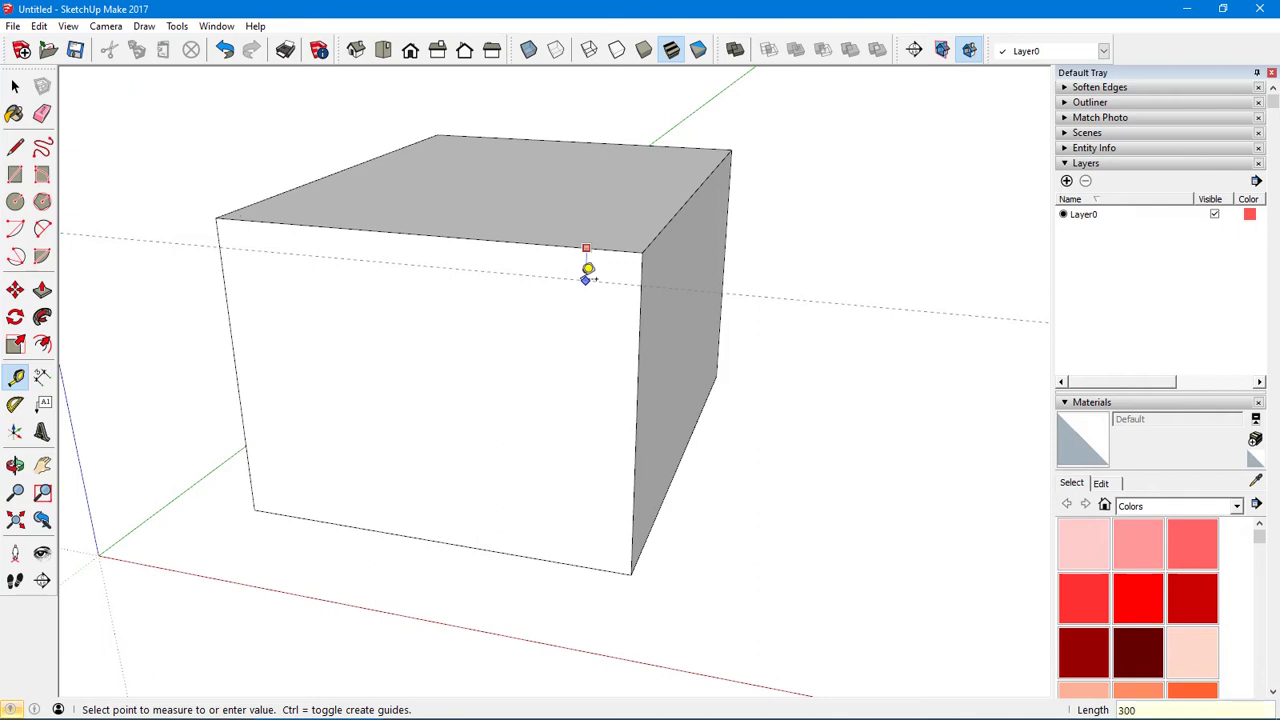
pyautogui.write('0')
pyautogui.press('Return')
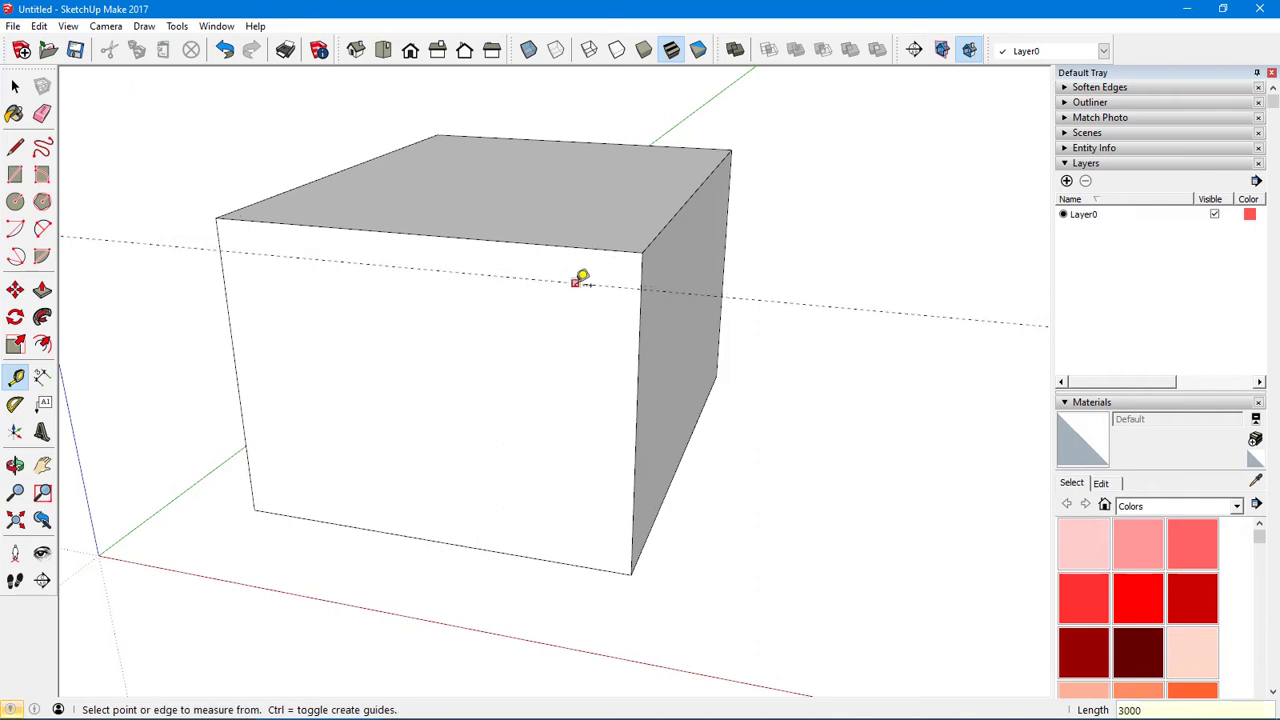
# Add two more horizontal guides on the front face, one 5000 mm below the first and another 3000 mm below that
pyautogui.click(575, 283)
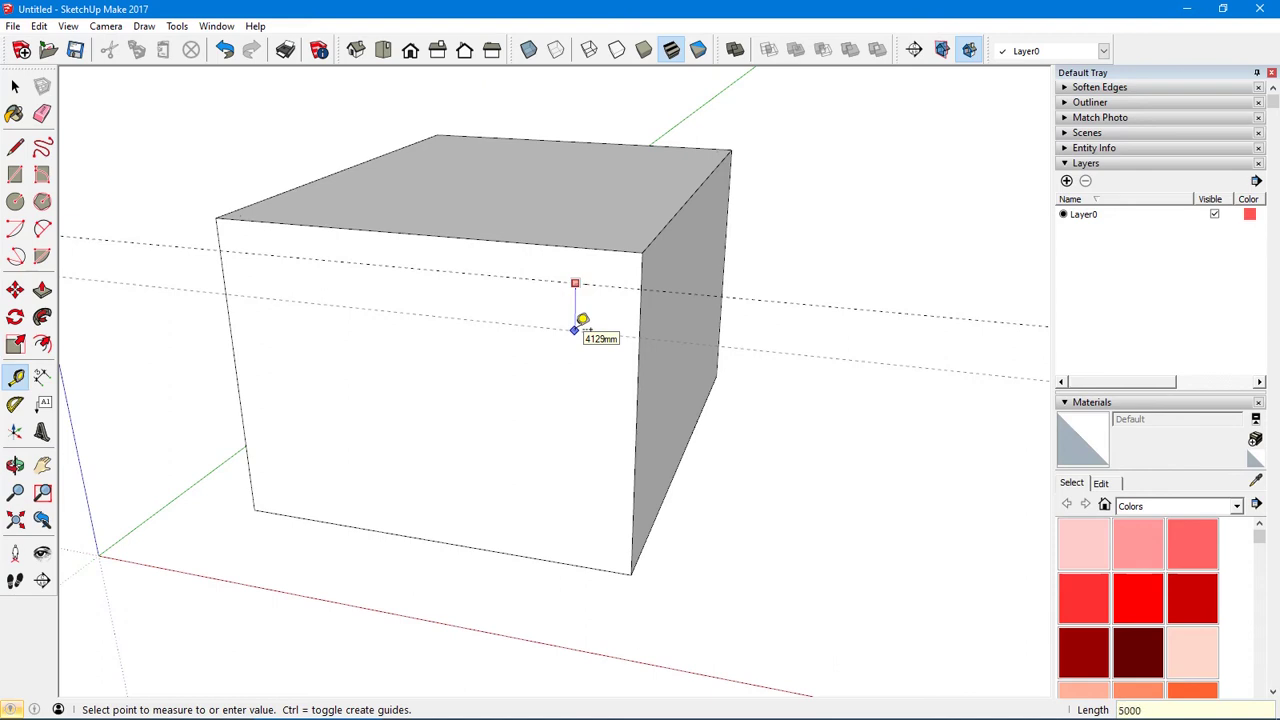
pyautogui.write('5000')
pyautogui.press('Return')
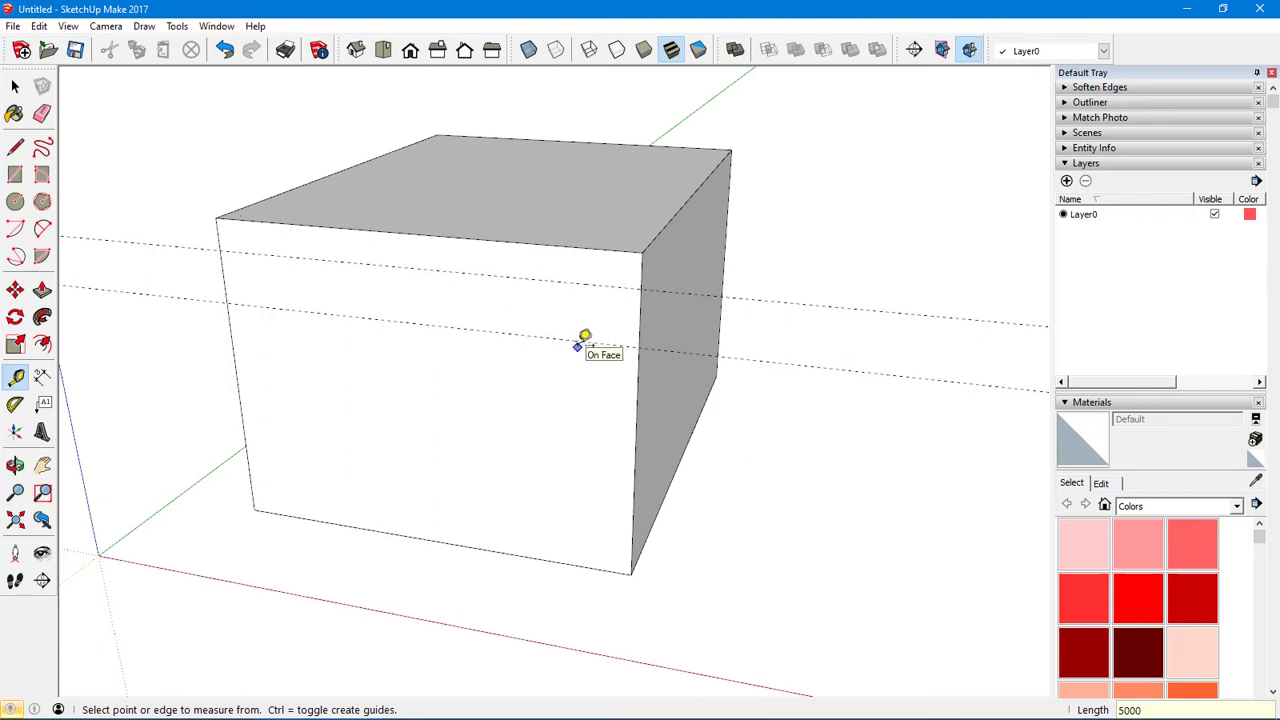
pyautogui.click(578, 340)
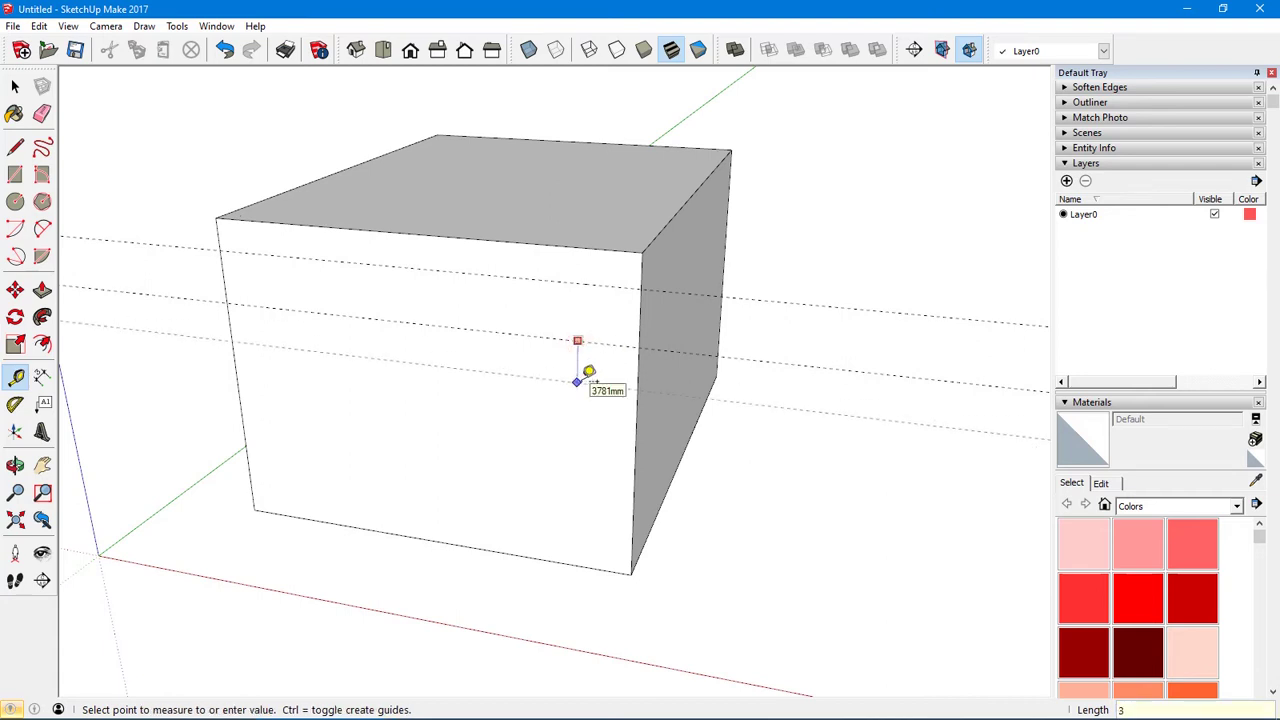
pyautogui.click(578, 380)
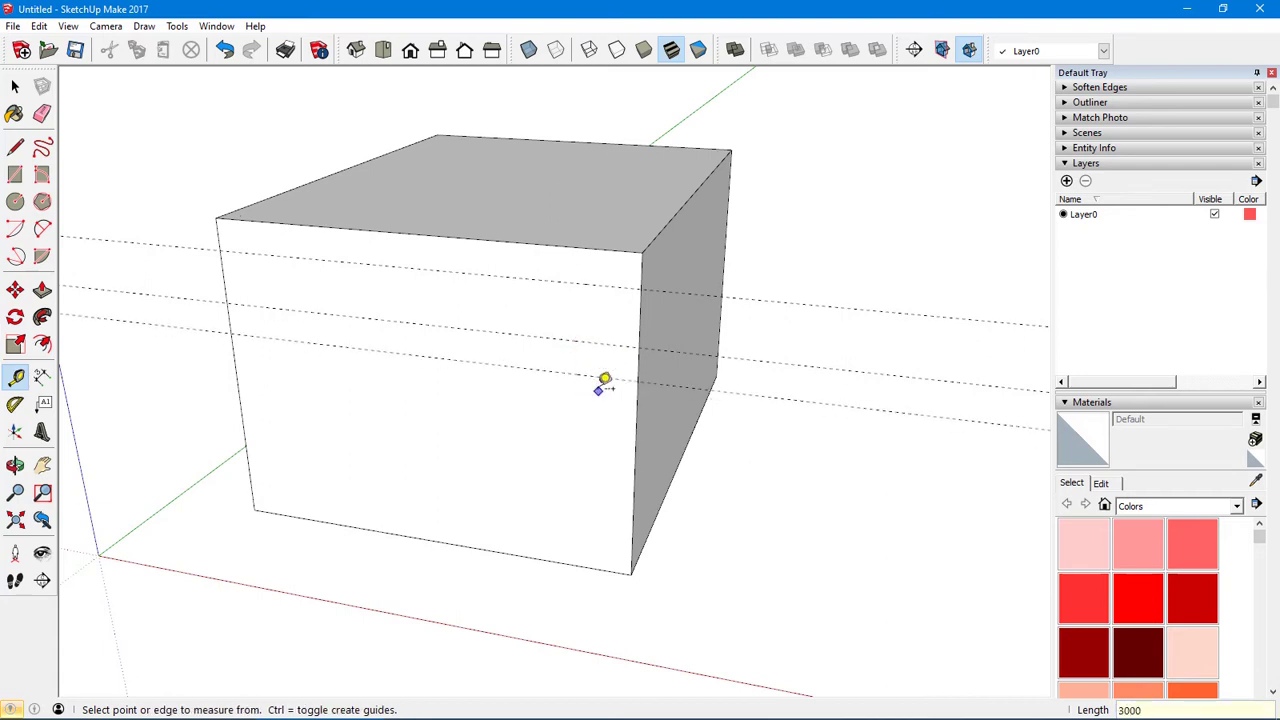
# Place vertical guides 5000 mm in from both side edges of the front face, plus one 5000 mm inward from the right-hand guide
pyautogui.click(637, 420)
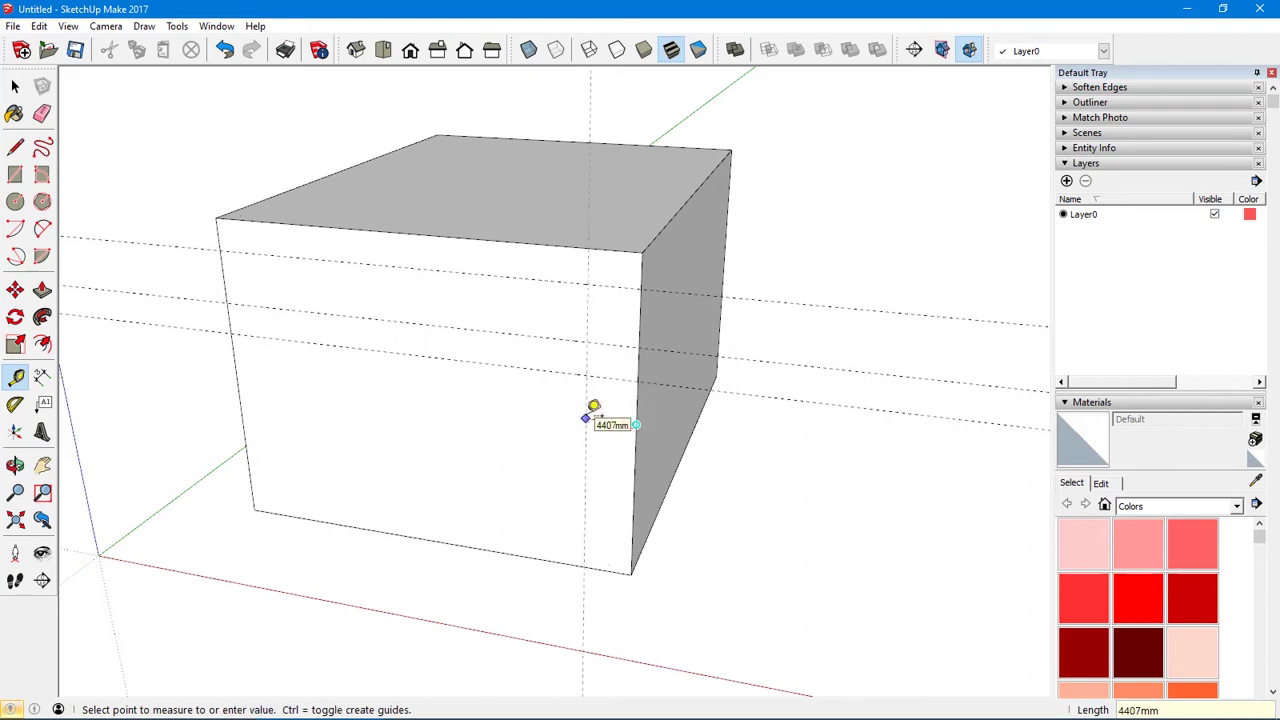
pyautogui.click(590, 412)
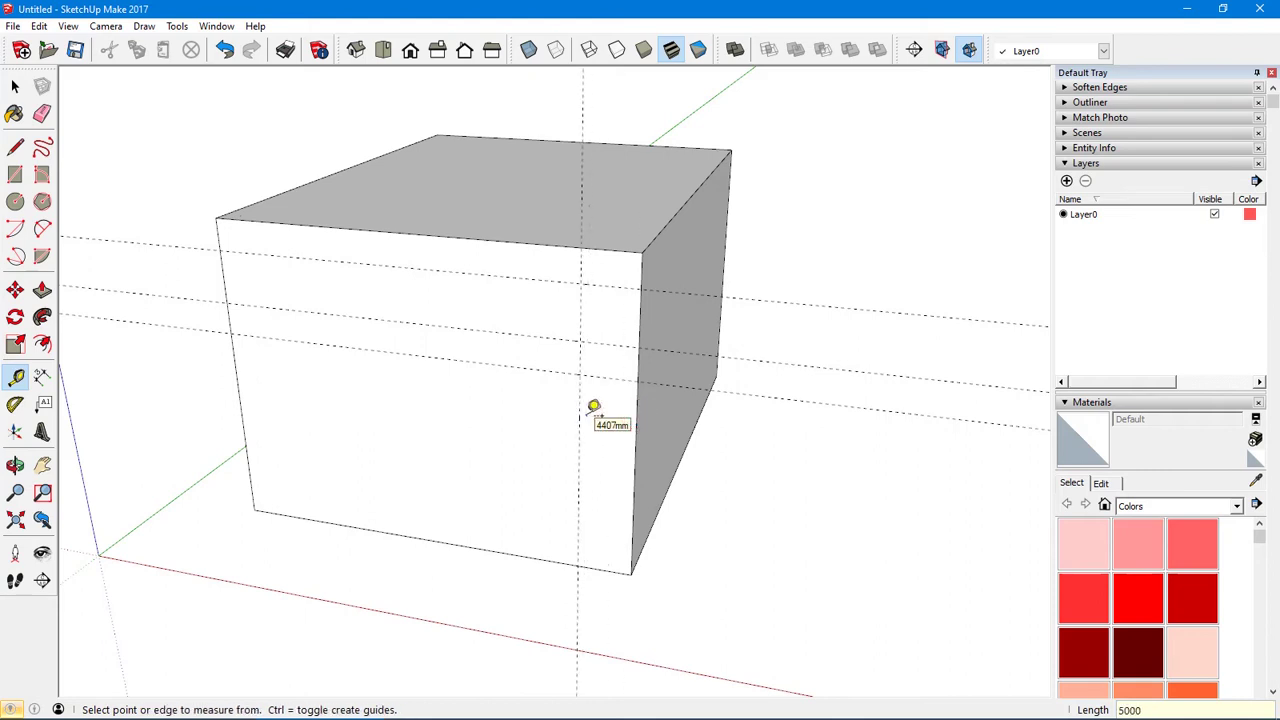
pyautogui.click(242, 413)
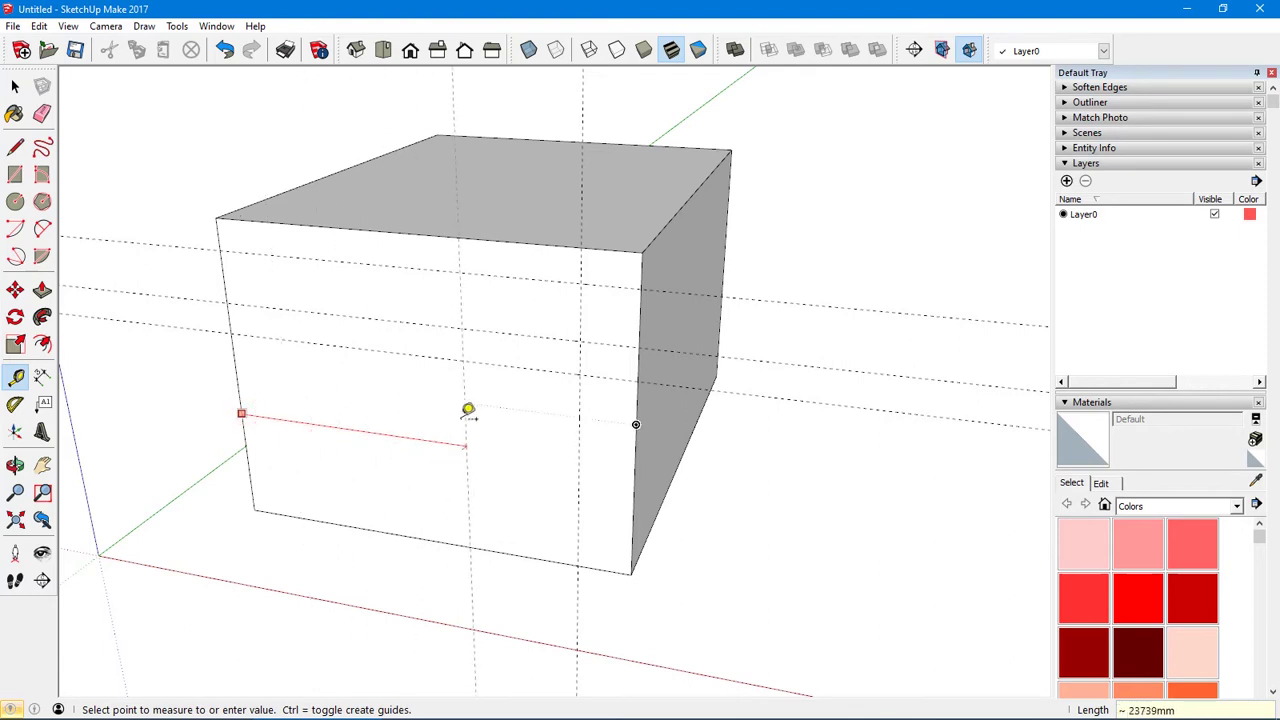
pyautogui.click(339, 420)
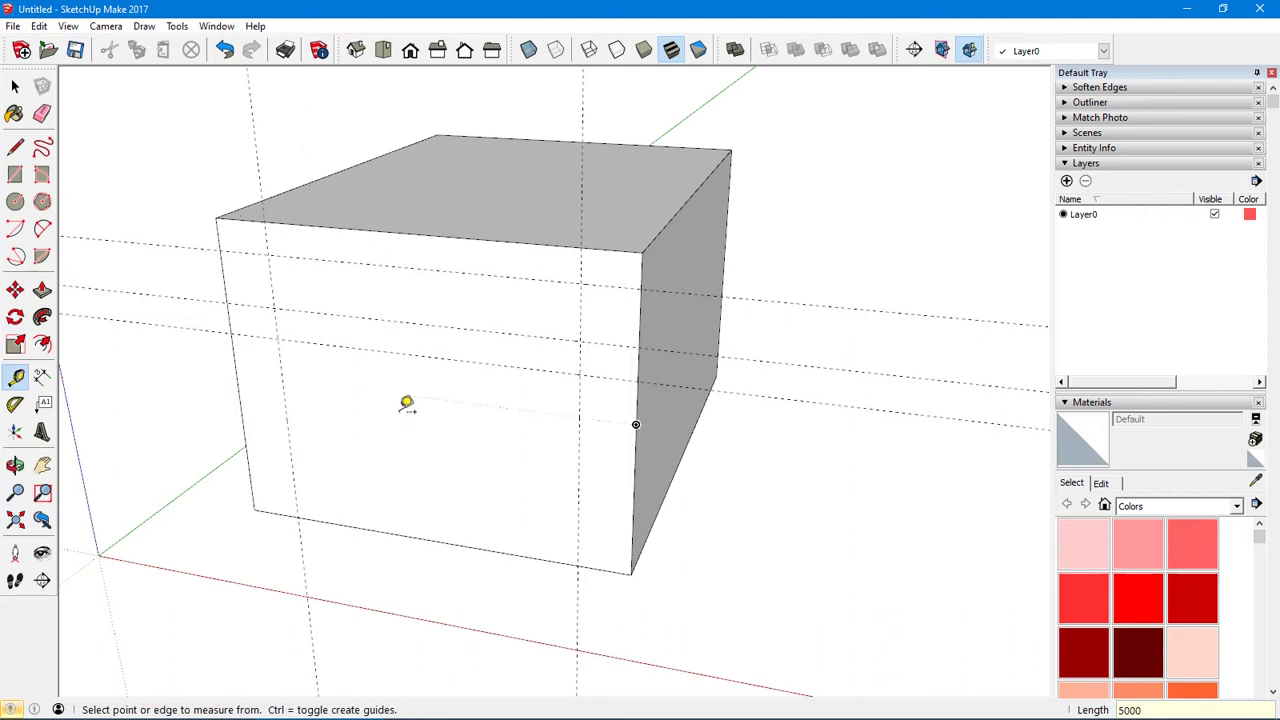
pyautogui.click(579, 435)
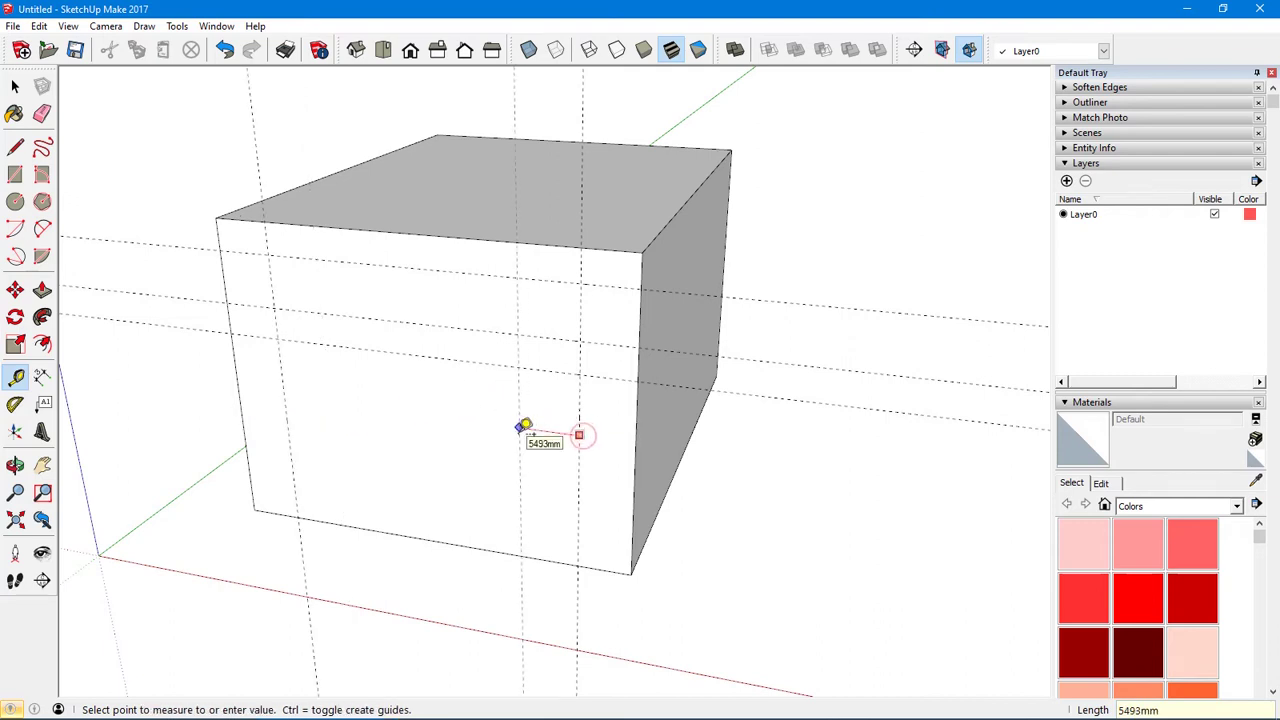
pyautogui.press('Return')
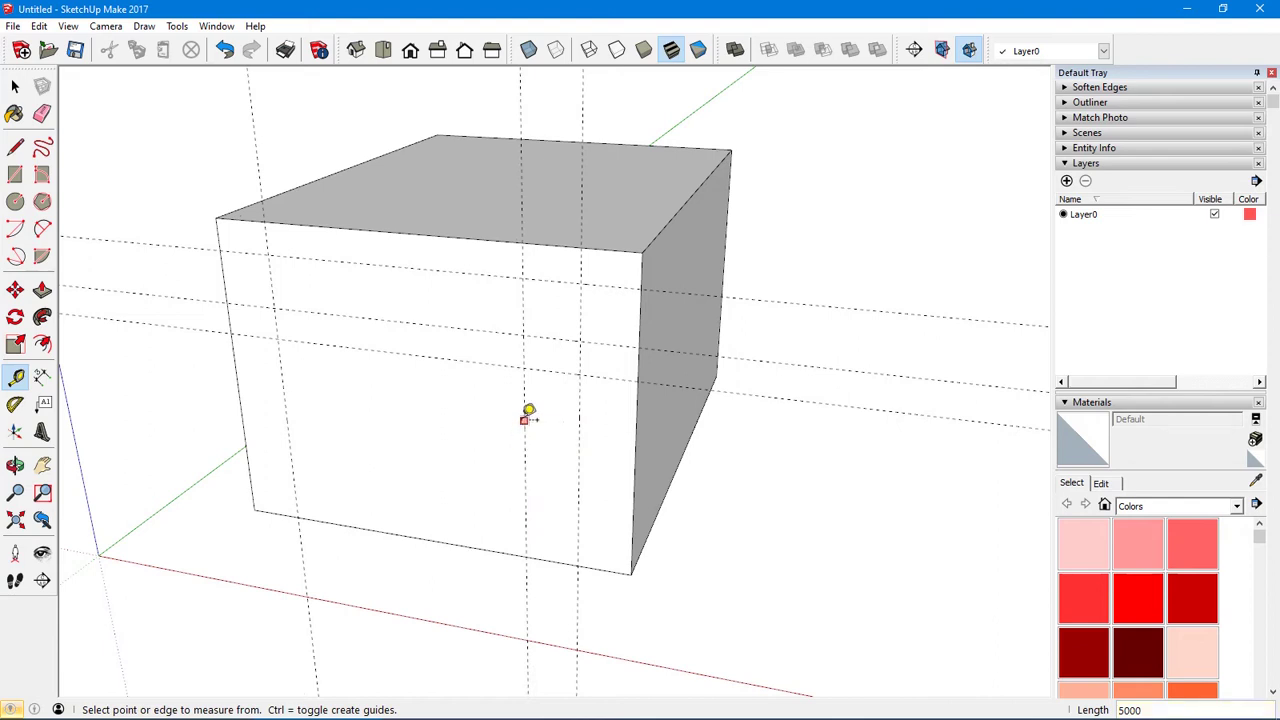
# Draw a 5000 × 5000 mm square on the front face between the two right-hand vertical guides and the upper two horizontal guides
pyautogui.press('r')
pyautogui.click(523, 333)
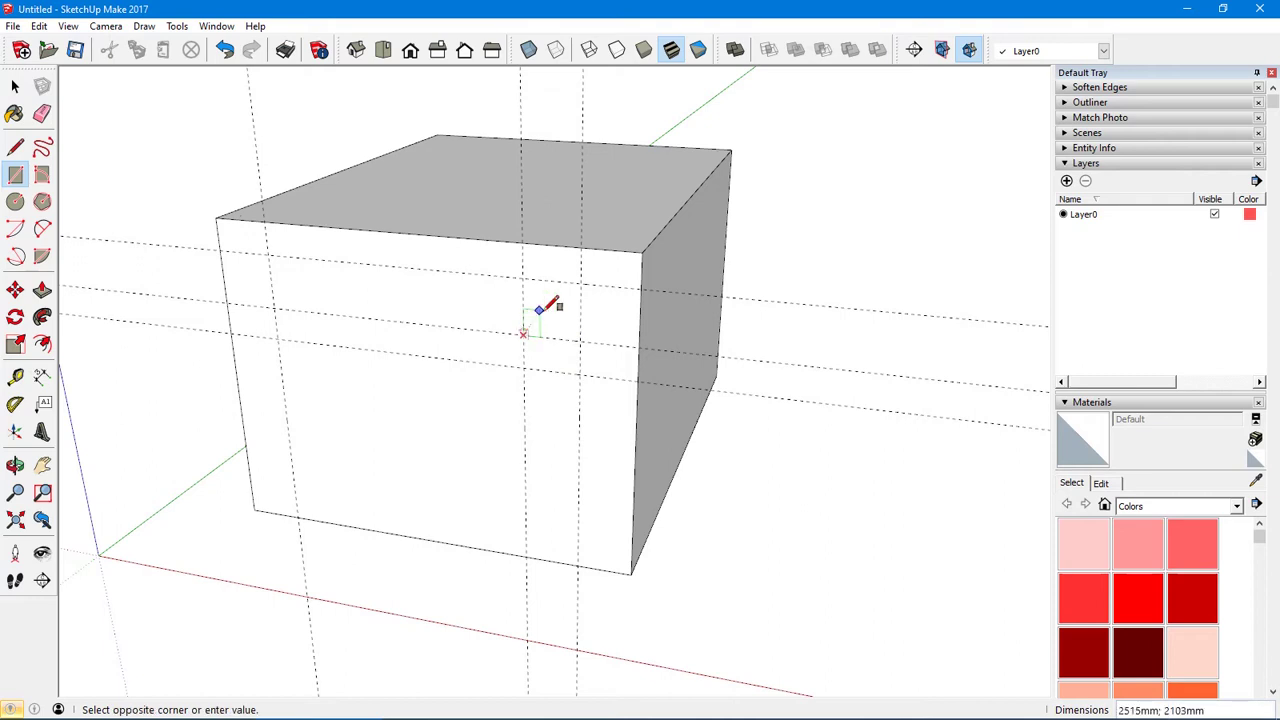
pyautogui.click(581, 283)
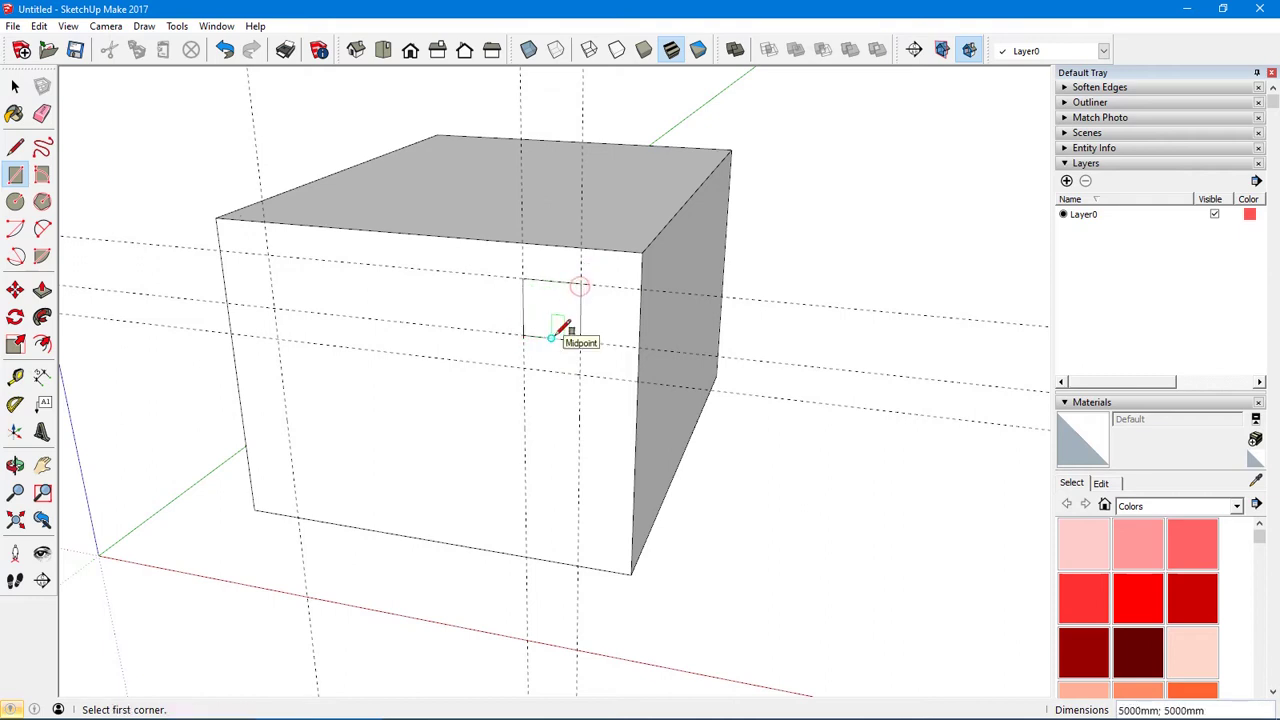
# Copy the square and its edges to the left vertical guide, then divide the copy distance with /3 to make four evenly spaced windows
pyautogui.press('space')
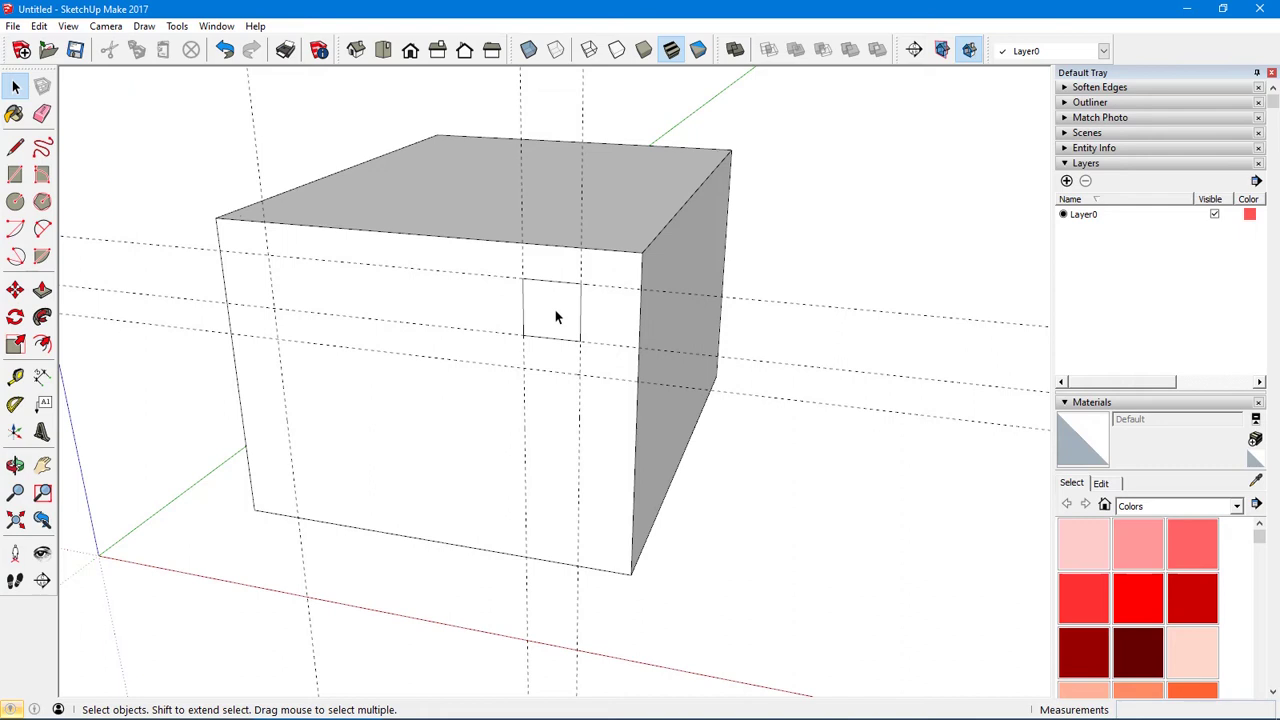
pyautogui.click(554, 310)
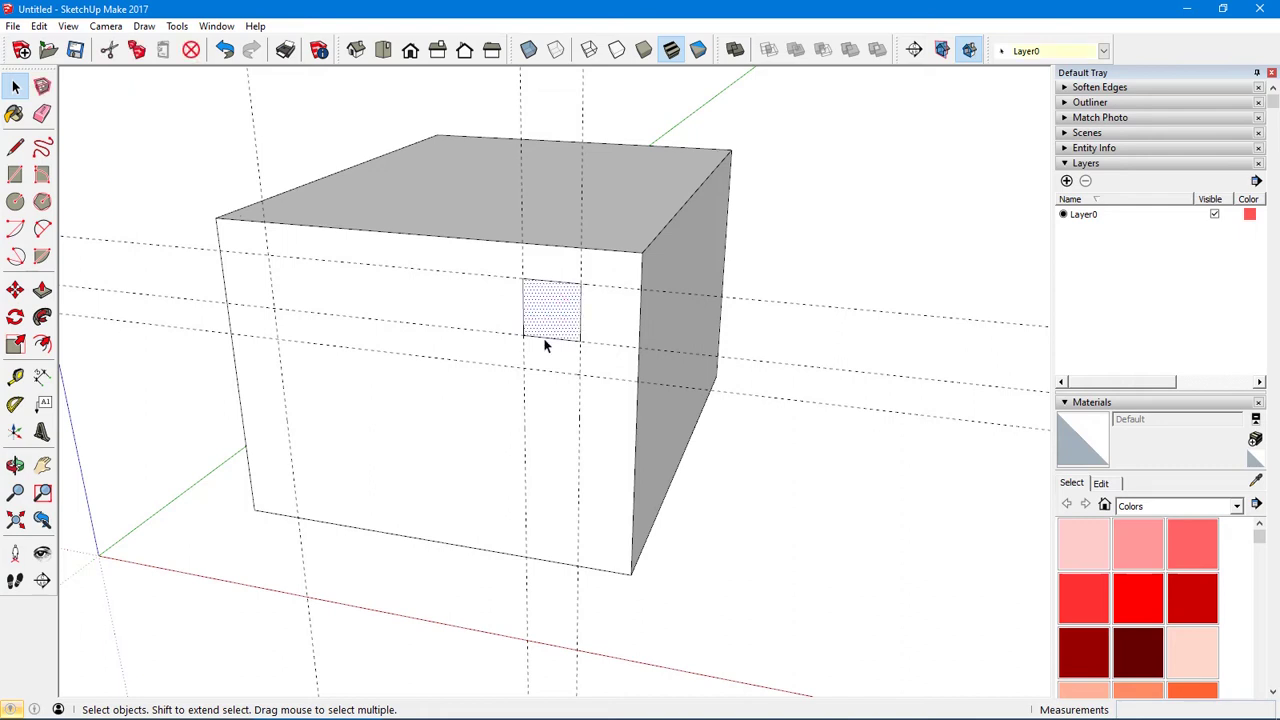
pyautogui.doubleClick(554, 312)
pyautogui.press('m')
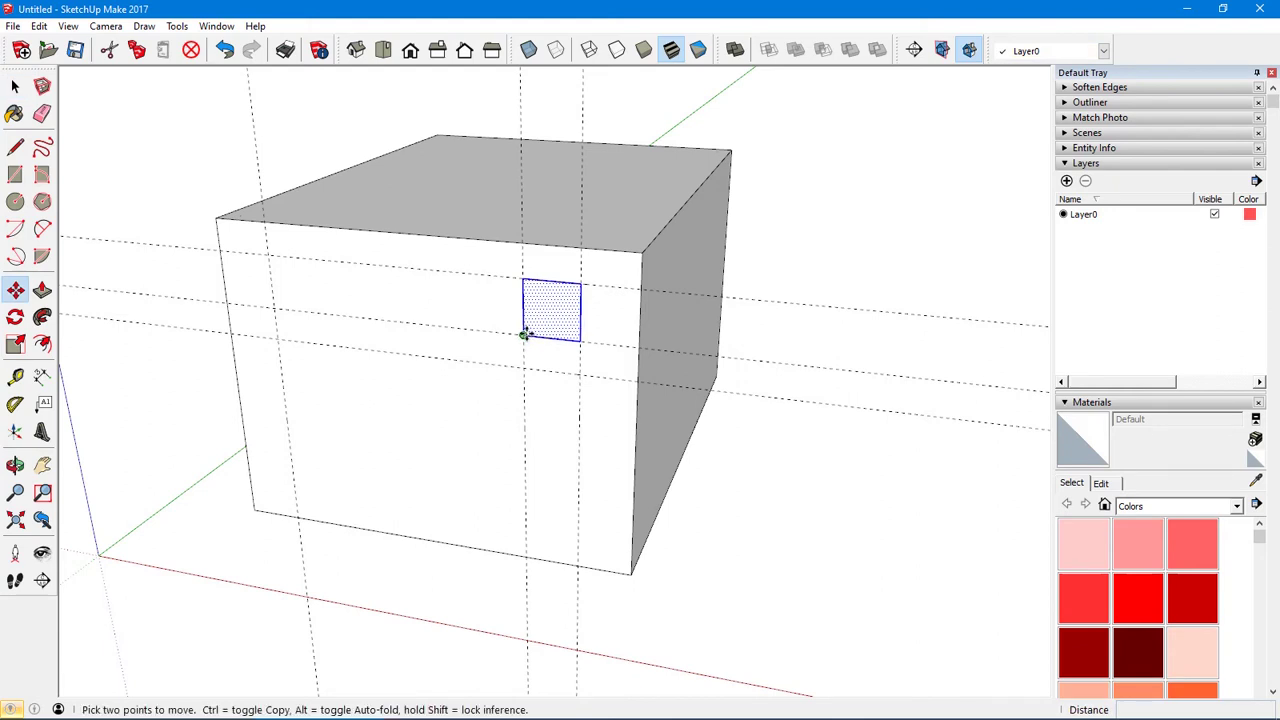
pyautogui.click(525, 335)
pyautogui.click(271, 307)
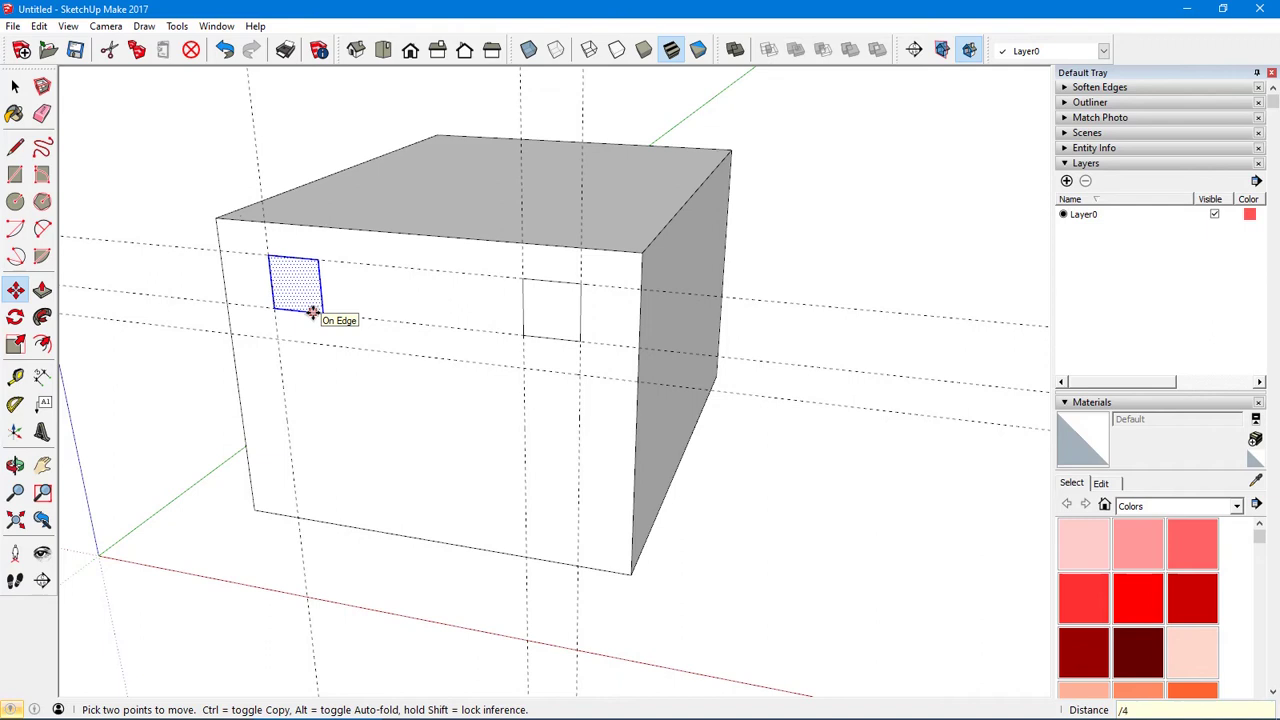
pyautogui.press('Return')
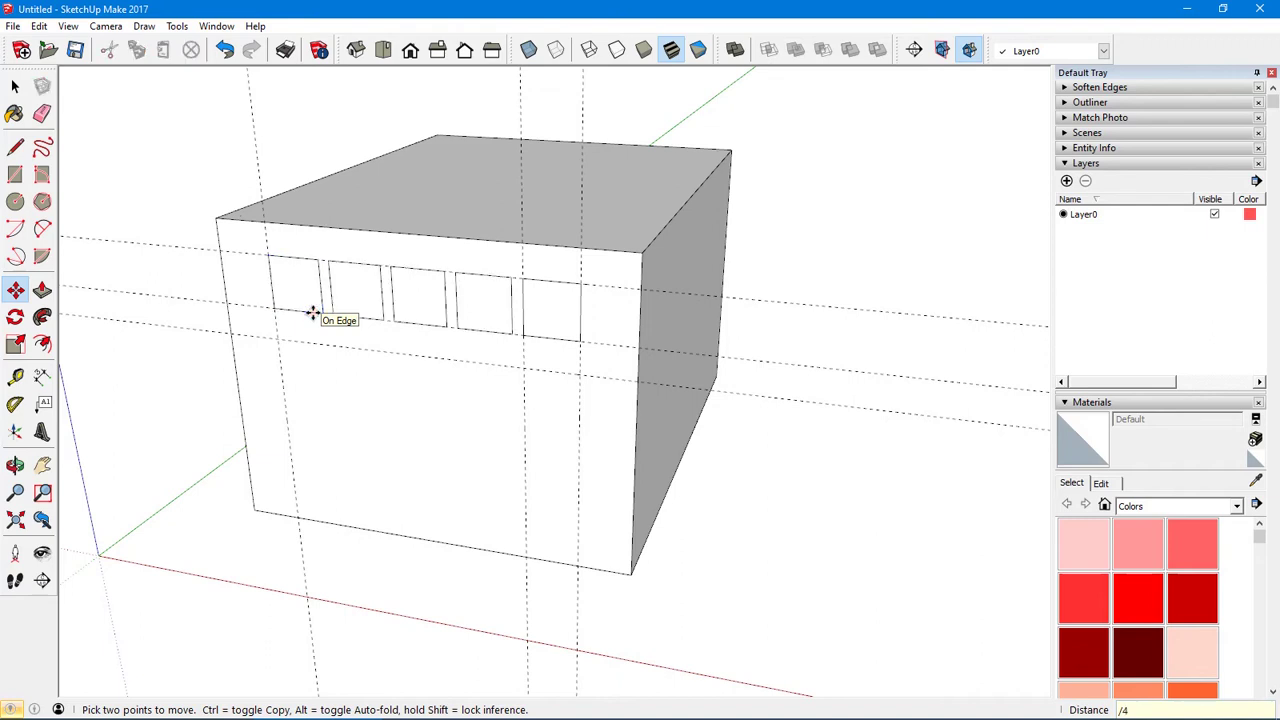
pyautogui.press('Return')
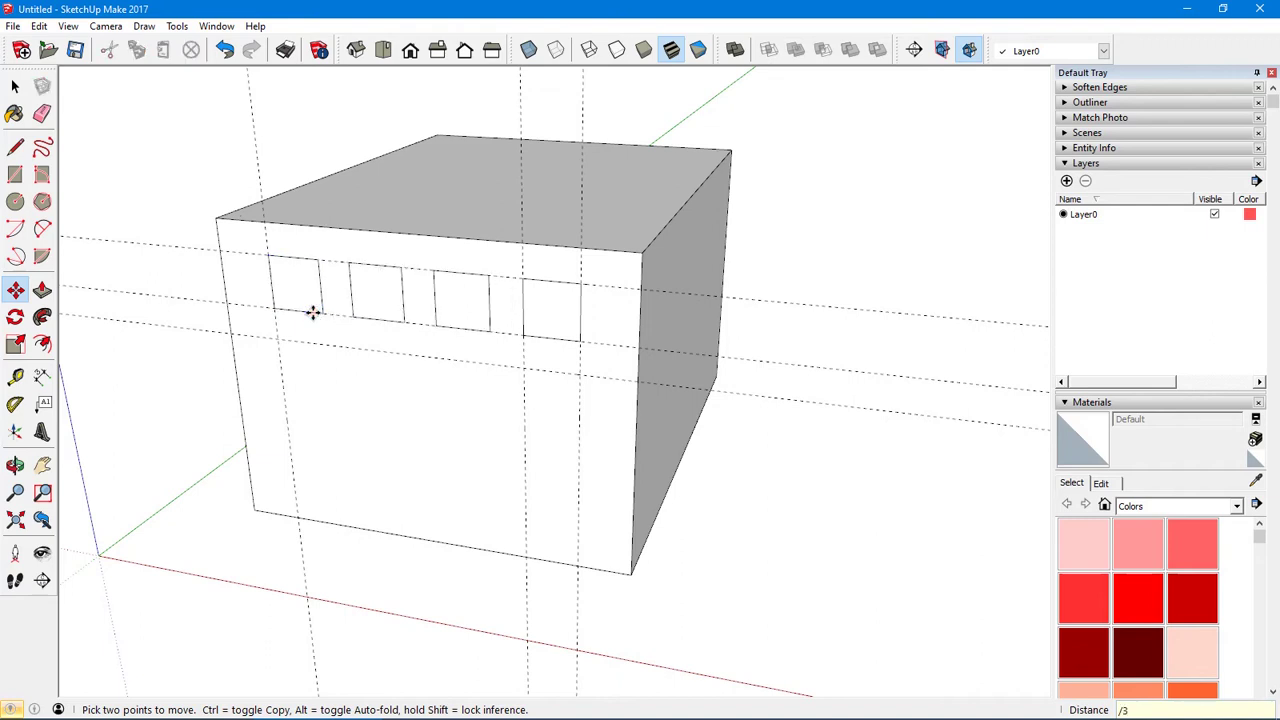
# Copy the row of four squares 8000 mm down to the third horizontal guide and repeat it with *2 for three rows
pyautogui.press('space')
pyautogui.doubleClick(300, 288)
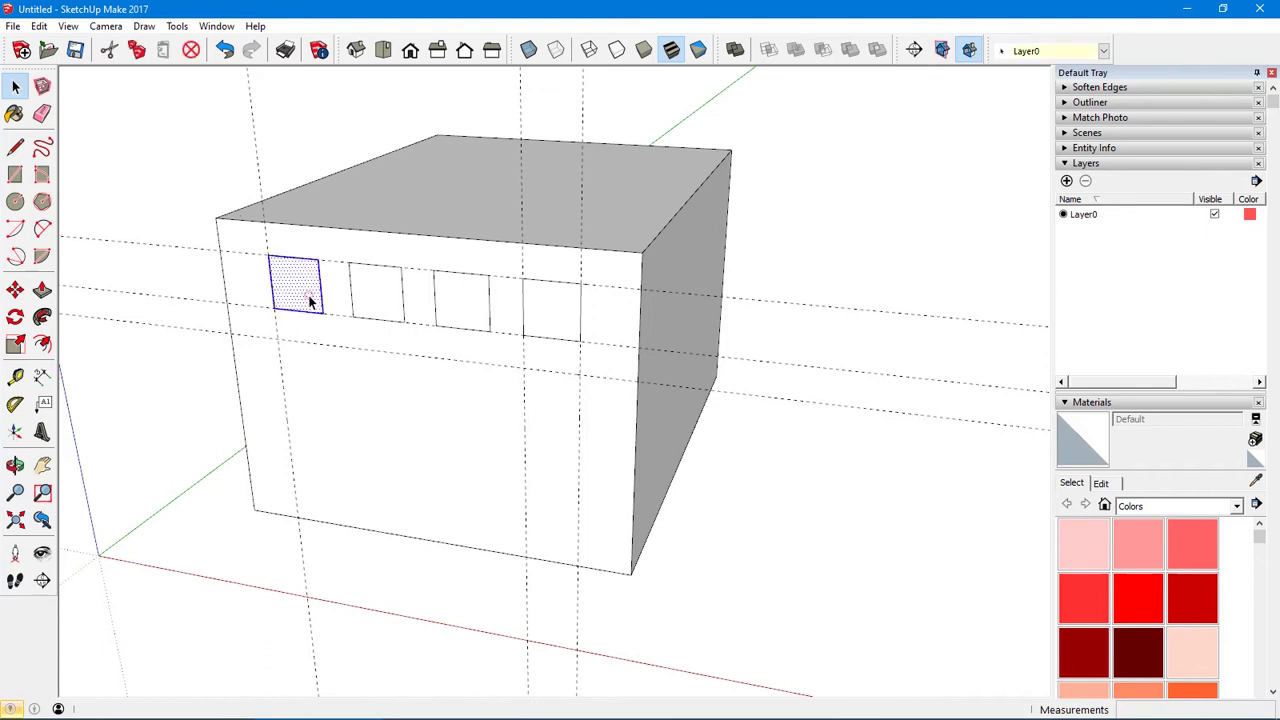
pyautogui.keyDown('shift'); pyautogui.doubleClick(374, 290); pyautogui.keyUp('shift')
pyautogui.keyDown('shift'); pyautogui.doubleClick(445, 300); pyautogui.keyUp('shift')
pyautogui.keyDown('shift'); pyautogui.doubleClick(537, 315); pyautogui.keyUp('shift')
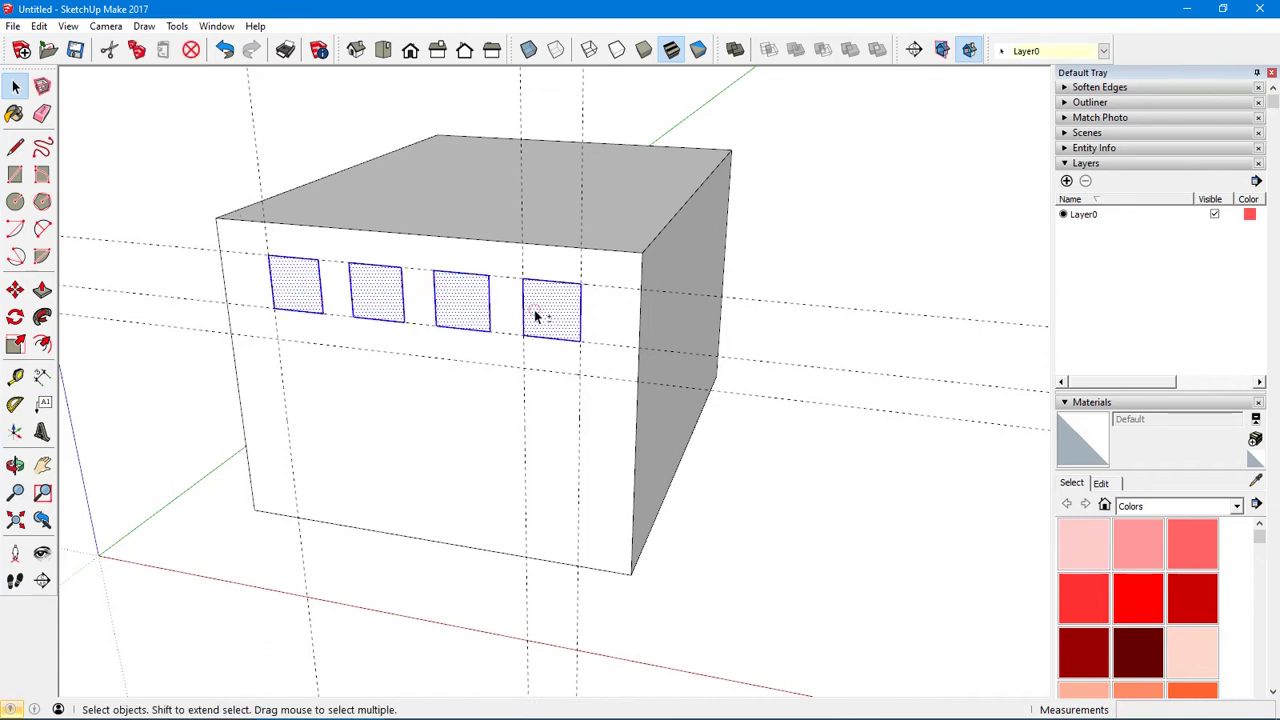
pyautogui.press('m')
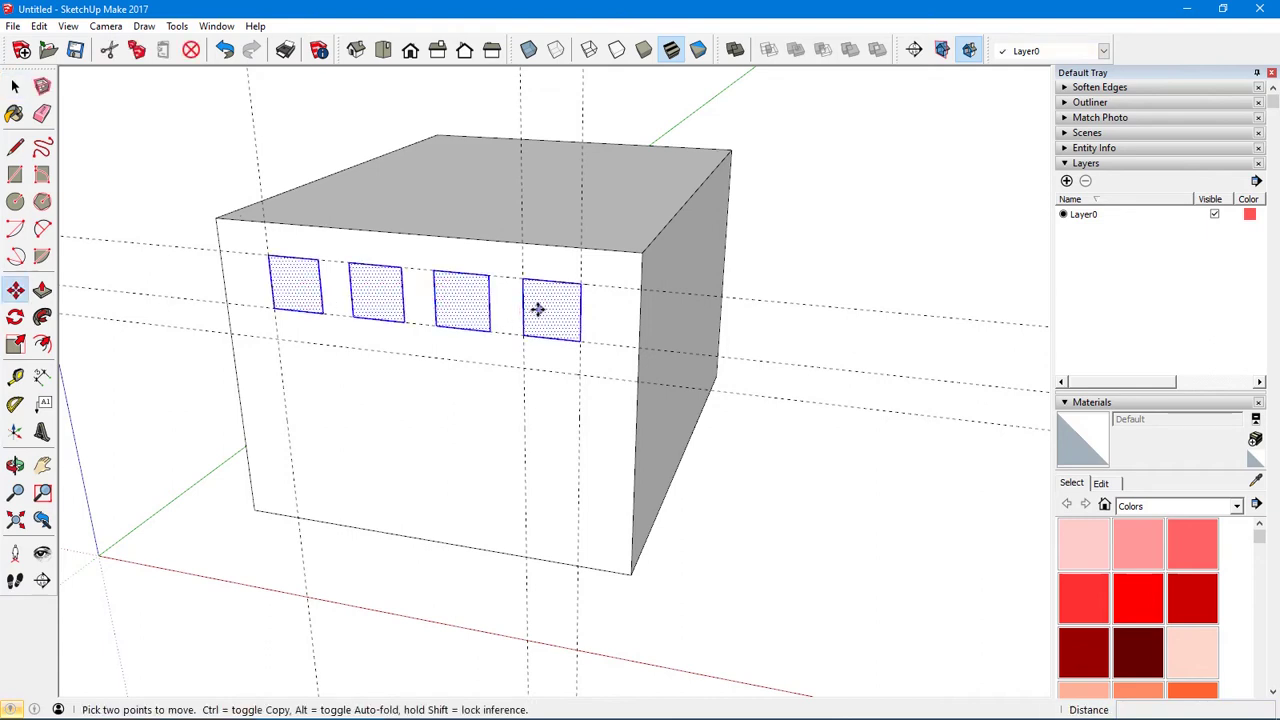
pyautogui.press('ctrl')
pyautogui.click(581, 281)
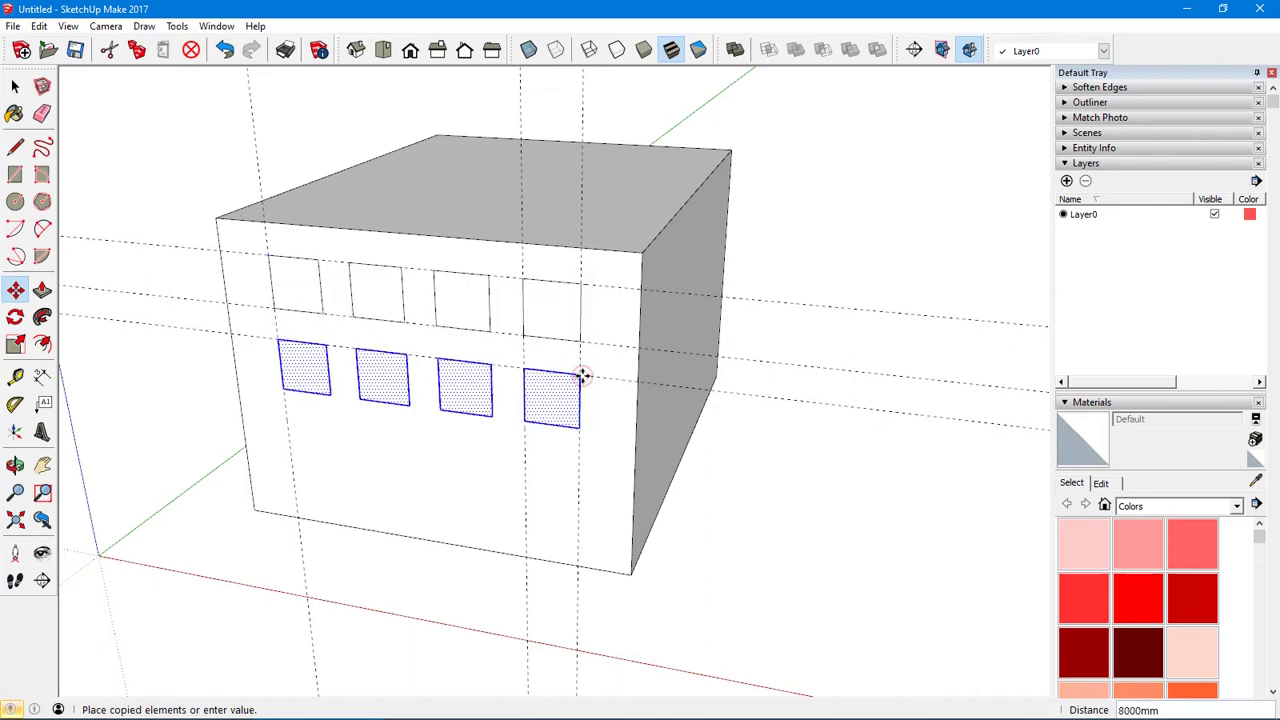
pyautogui.write('*2')
pyautogui.press('Return')
pyautogui.press('space')
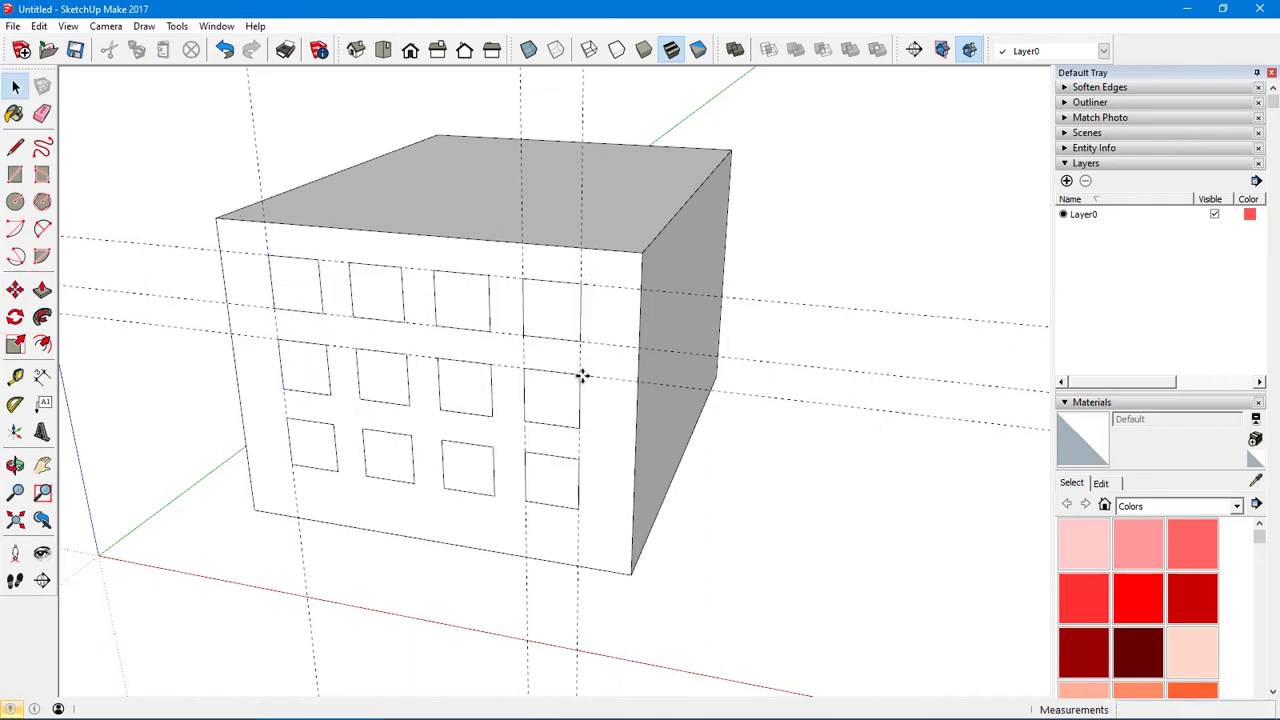
# Push the bottom-right window square about 2139 mm into the front wall with Push/Pull
pyautogui.moveTo(583, 375); pyautogui.dragTo(572, 381, button='middle')
pyautogui.press('p')
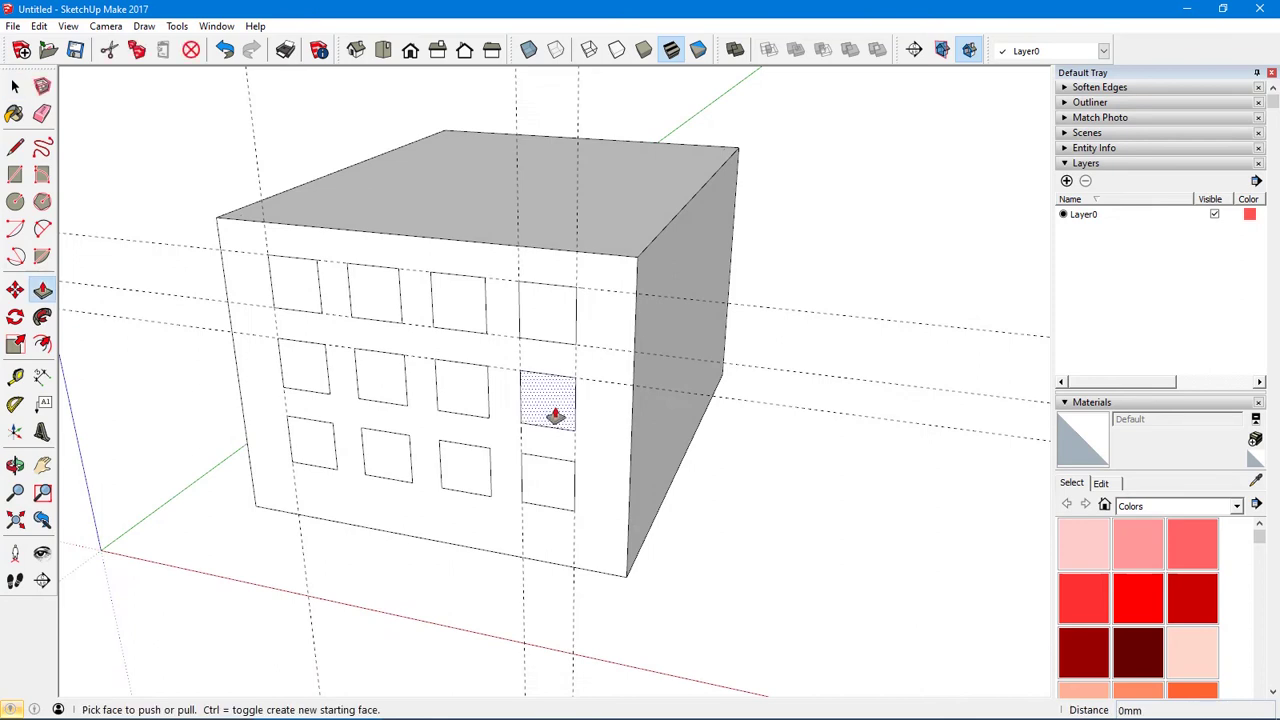
pyautogui.click(552, 480)
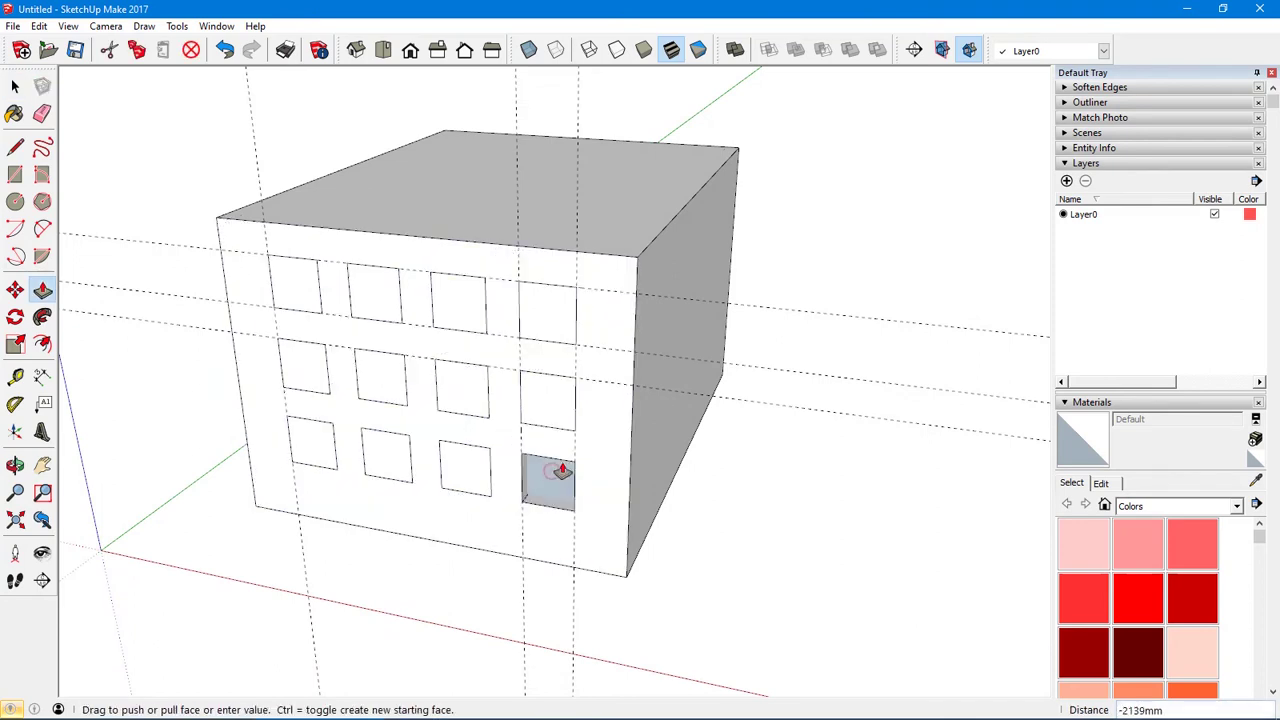
pyautogui.click(562, 470)
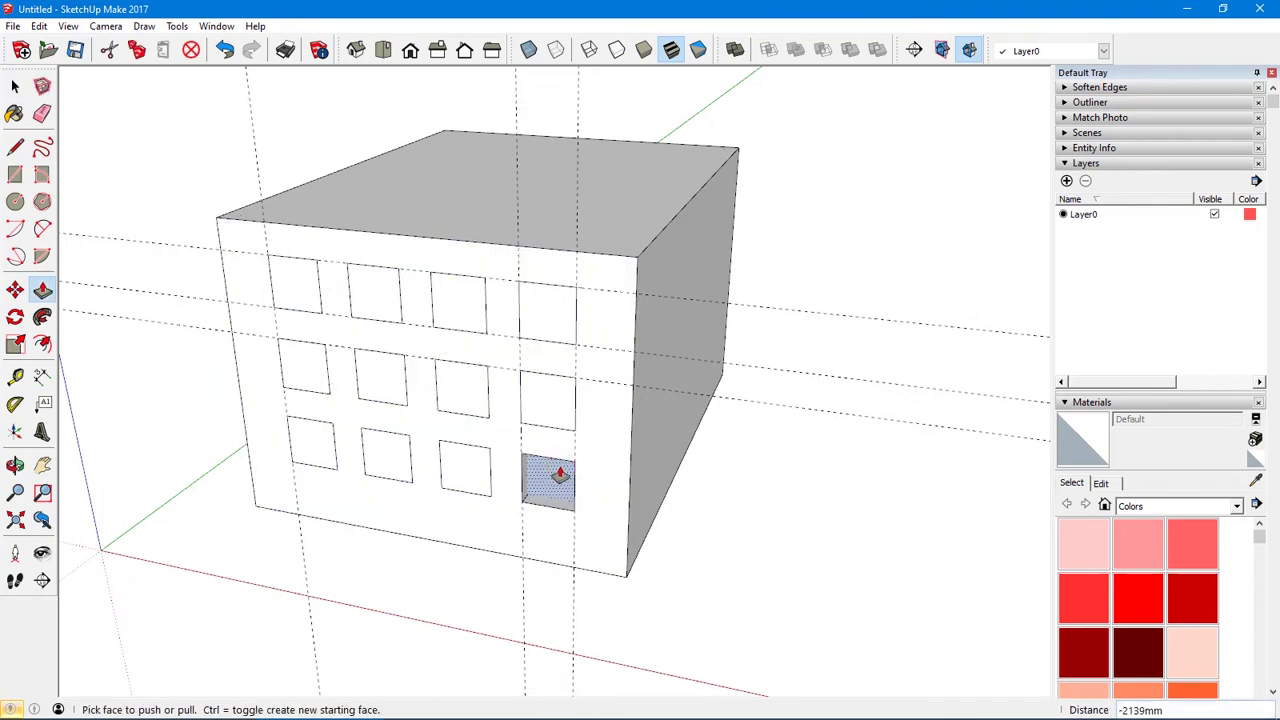
# Recess the other three windows of the bottom row to the same depth with Push/Pull
pyautogui.moveTo(552, 488); pyautogui.dragTo(603, 377, button='middle')
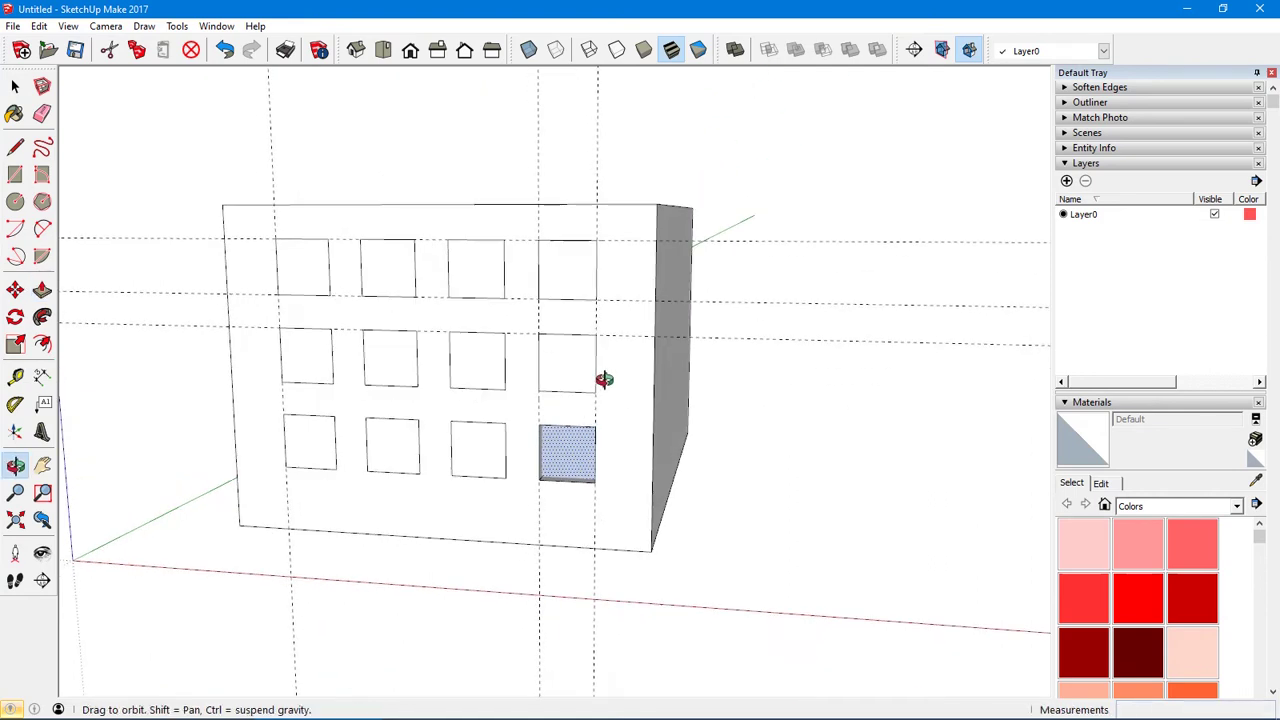
pyautogui.scroll(5, 580, 437)
pyautogui.moveTo(580, 437); pyautogui.dragTo(446, 474, button='middle')
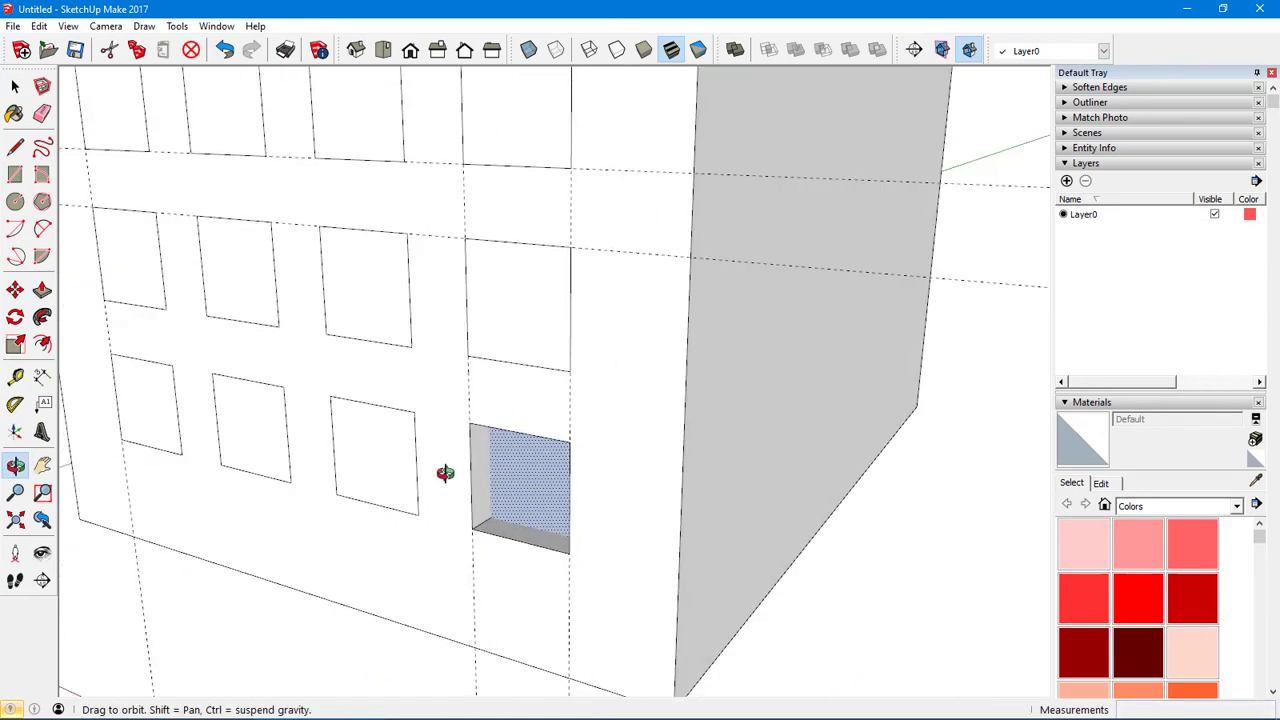
pyautogui.doubleClick(359, 476)
pyautogui.scroll(-5, 359, 476)
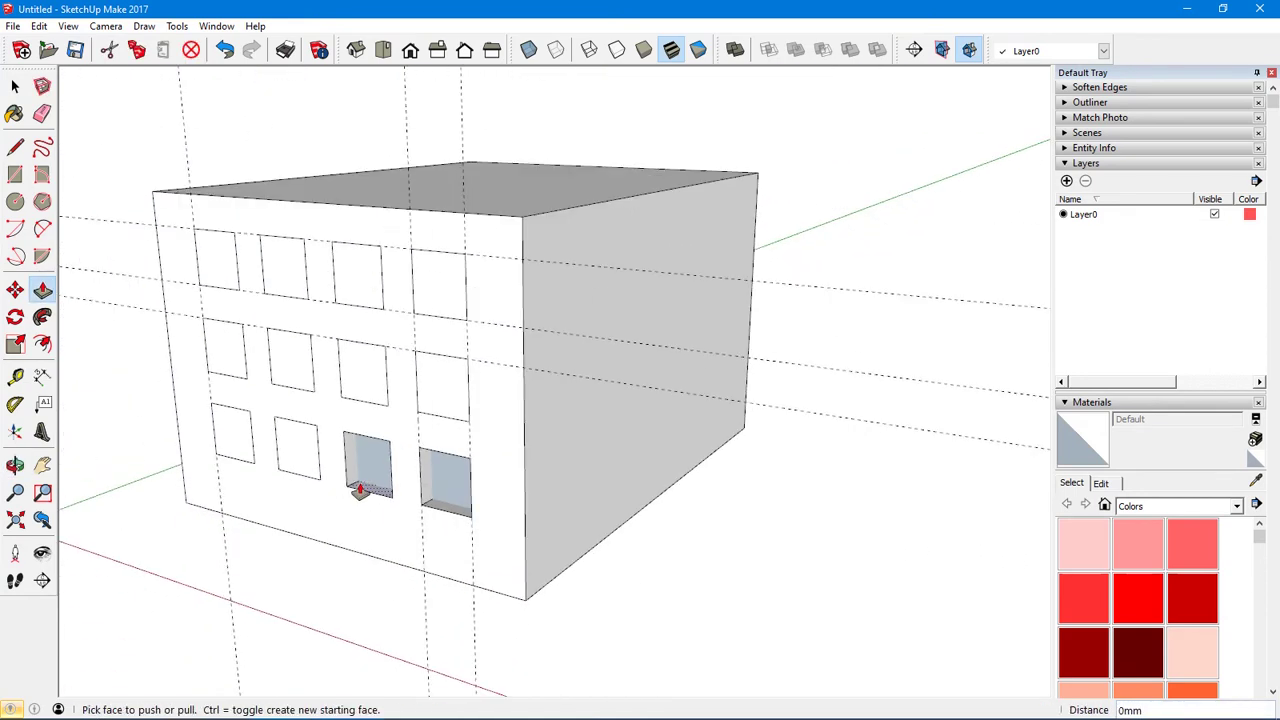
pyautogui.click(288, 458)
pyautogui.click(288, 458)
pyautogui.doubleClick(228, 440)
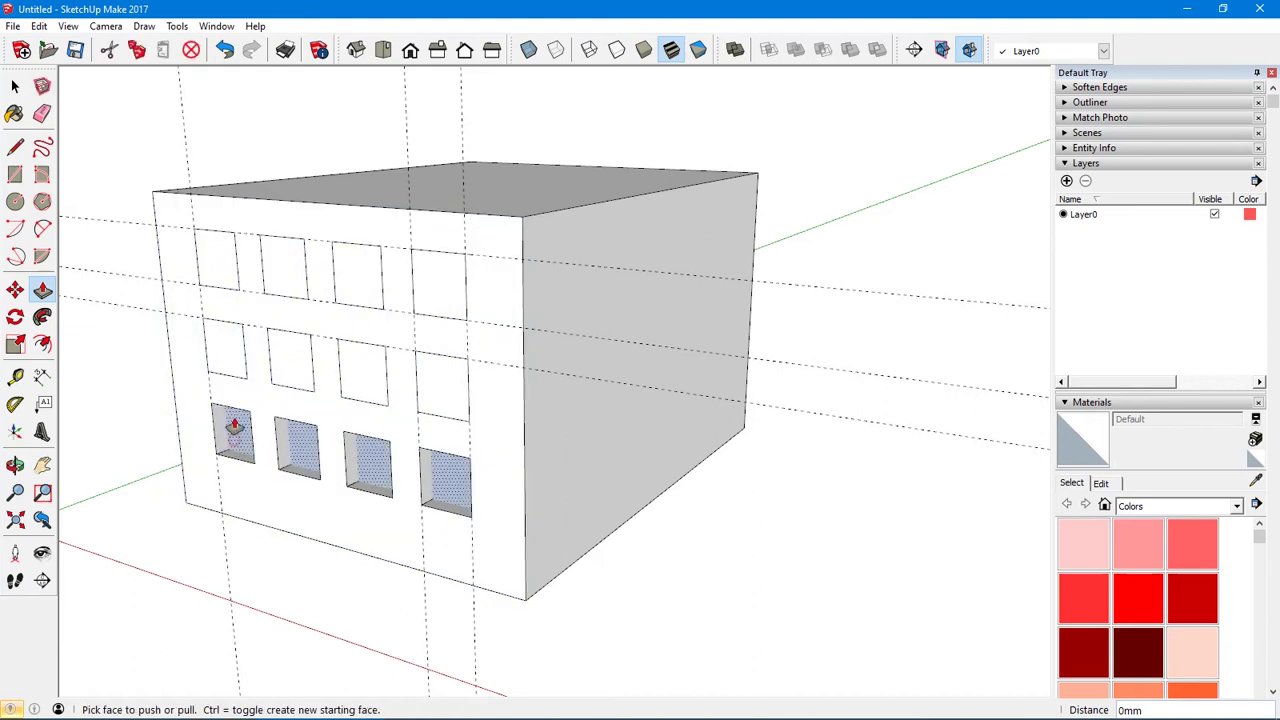
# Recess all four windows of the middle row by the same Push/Pull depth
pyautogui.doubleClick(224, 369)
pyautogui.doubleClick(271, 372)
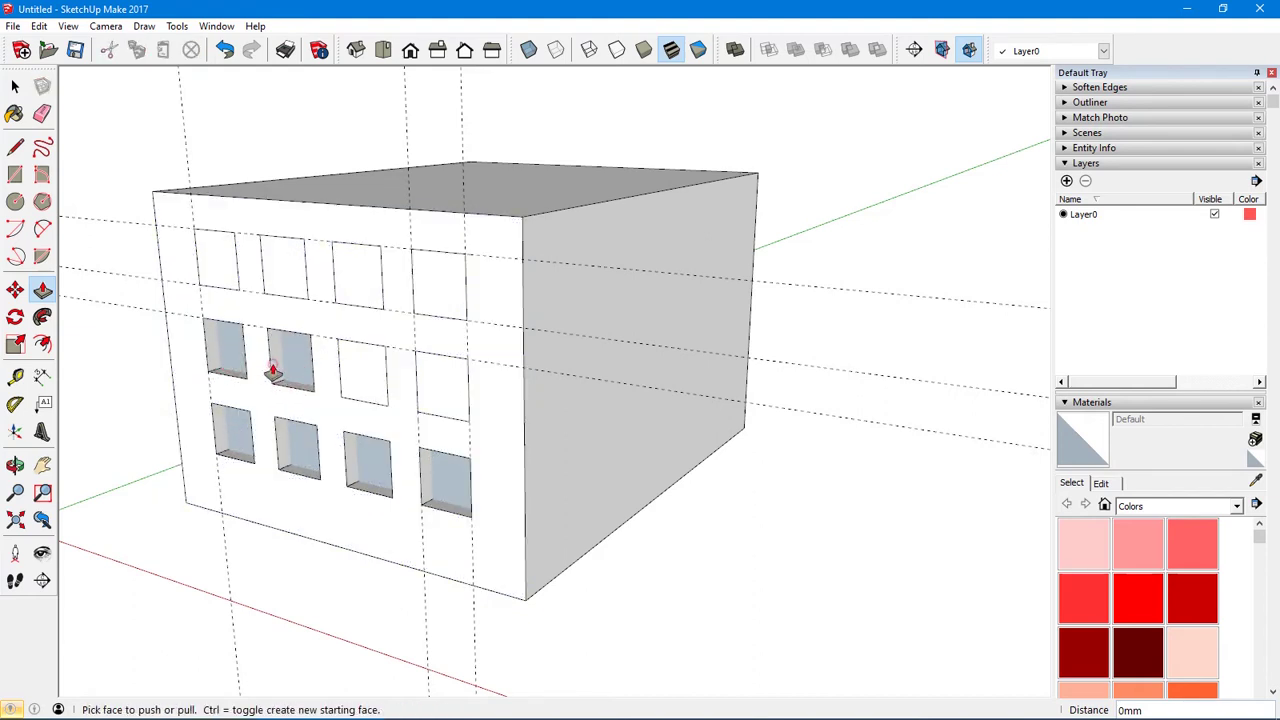
pyautogui.doubleClick(346, 374)
pyautogui.click(426, 387)
pyautogui.click(426, 387)
# Recess all four windows of the top row by the same Push/Pull depth
pyautogui.doubleClick(432, 300)
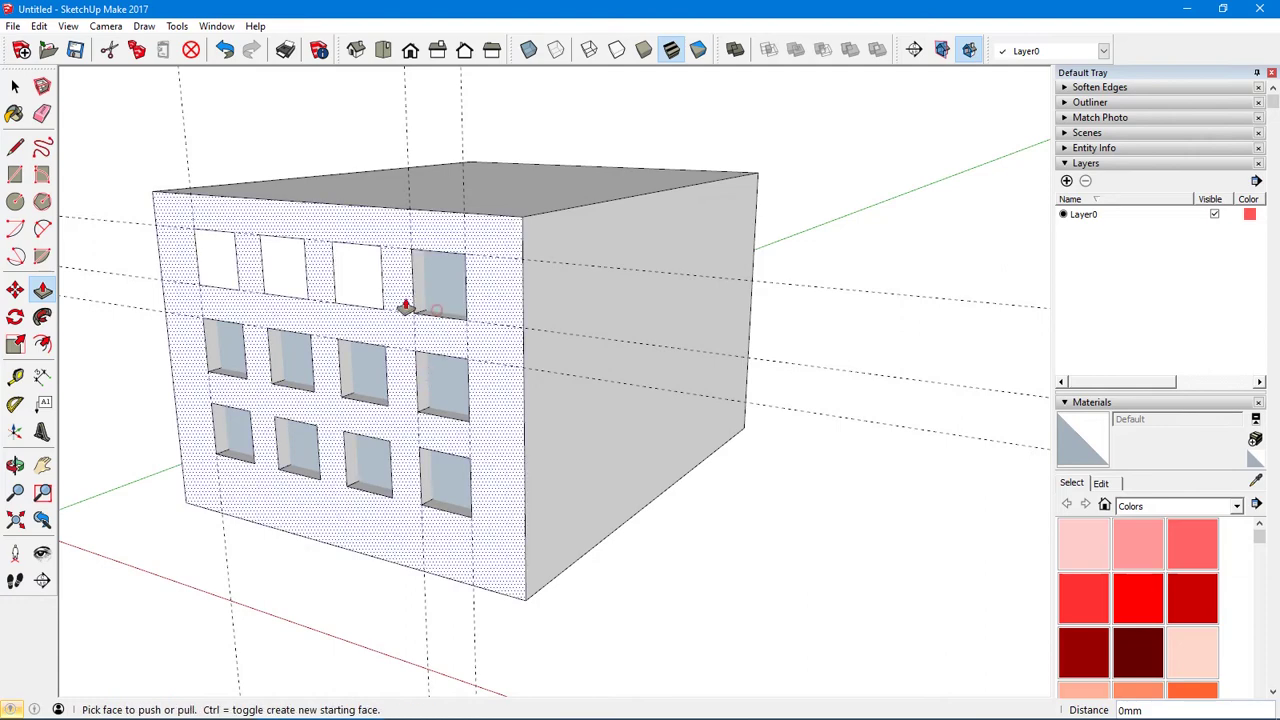
pyautogui.doubleClick(352, 280)
pyautogui.doubleClick(290, 275)
pyautogui.click(210, 262)
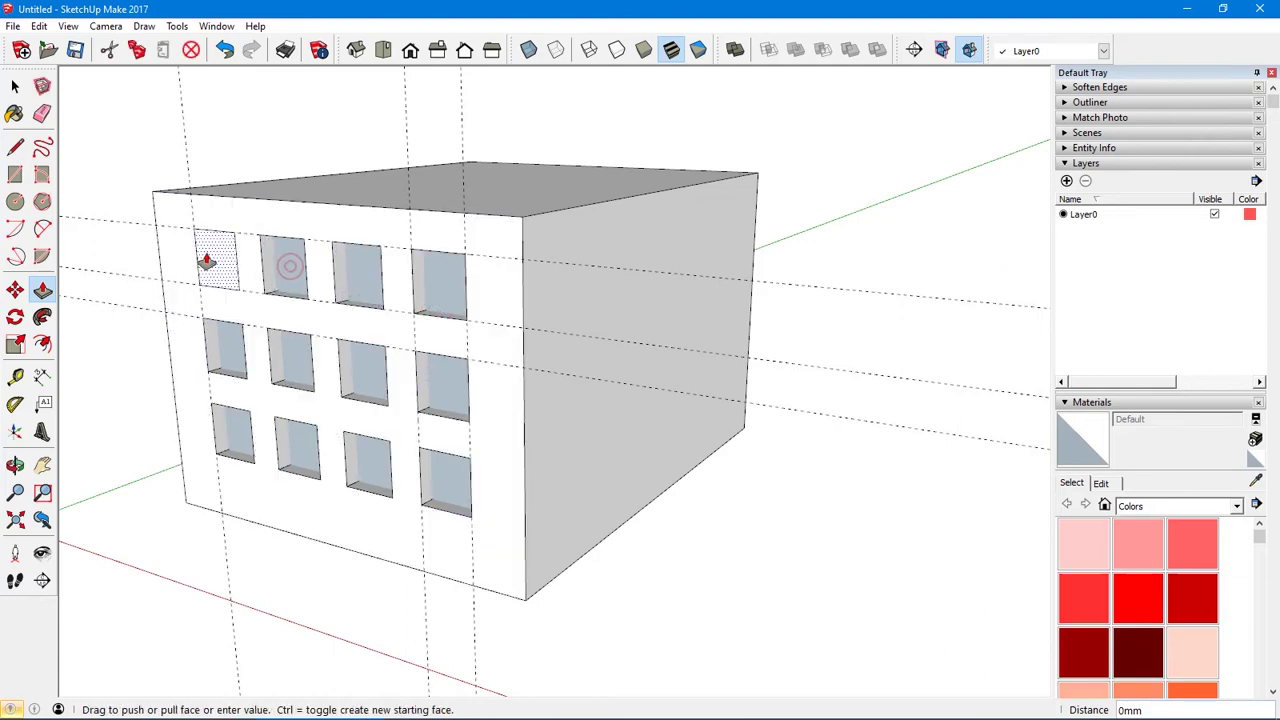
pyautogui.click(210, 262)
pyautogui.moveTo(349, 303); pyautogui.dragTo(418, 367, button='middle')
# Delete all construction guides from the model
pyautogui.press('space')
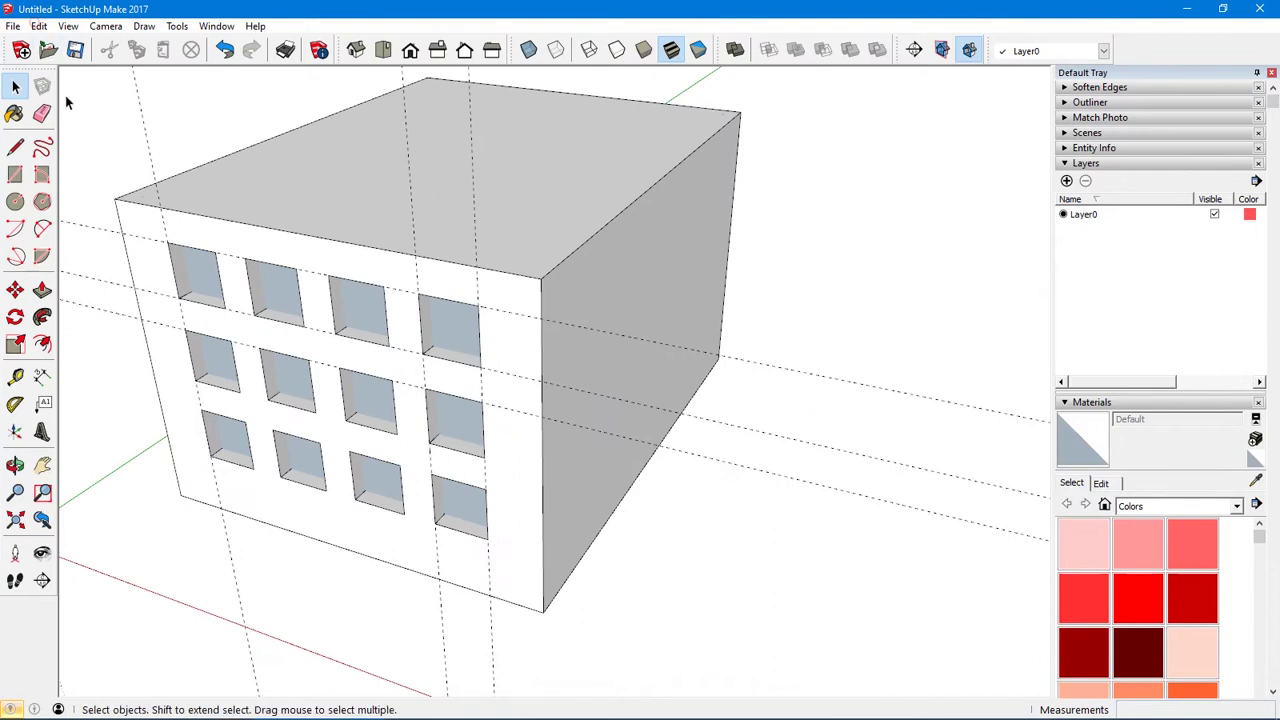
pyautogui.click(39, 26)
pyautogui.click(67, 183)
# Paint the recessed back faces of all twelve windows with the pale yellow material Color D02
pyautogui.moveTo(182, 380); pyautogui.dragTo(243, 295, button='middle')
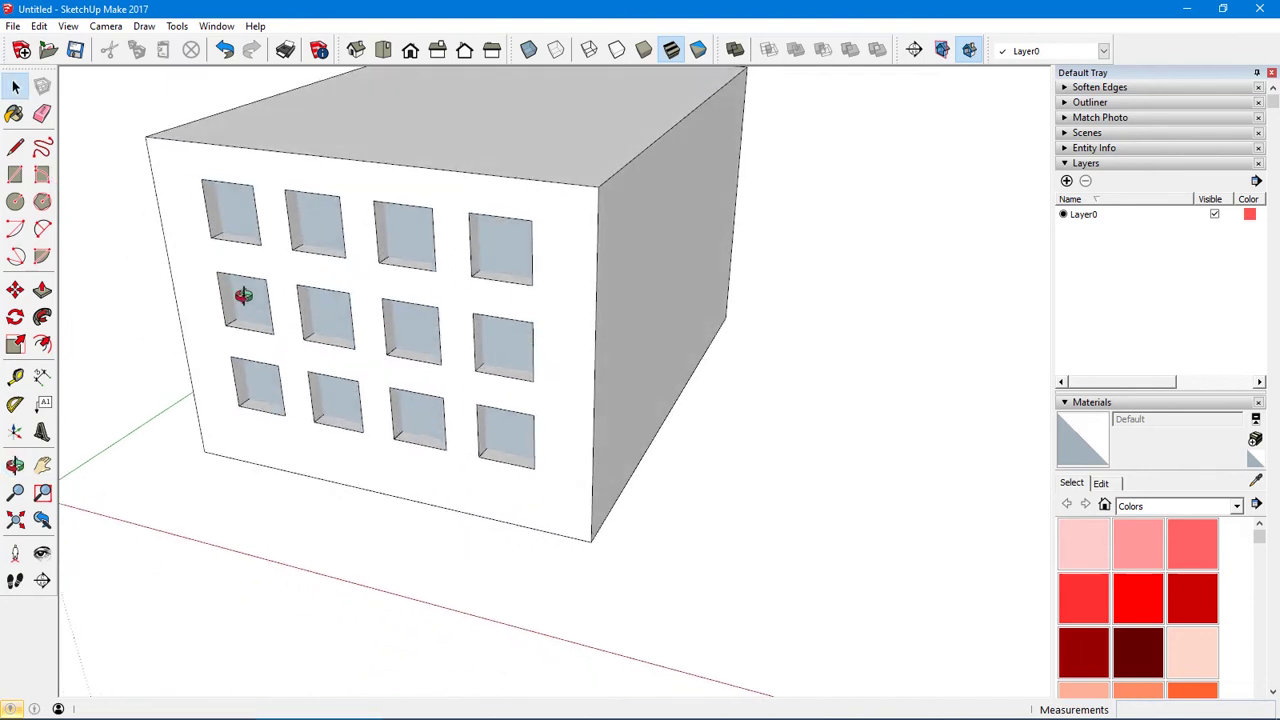
pyautogui.click(15, 113)
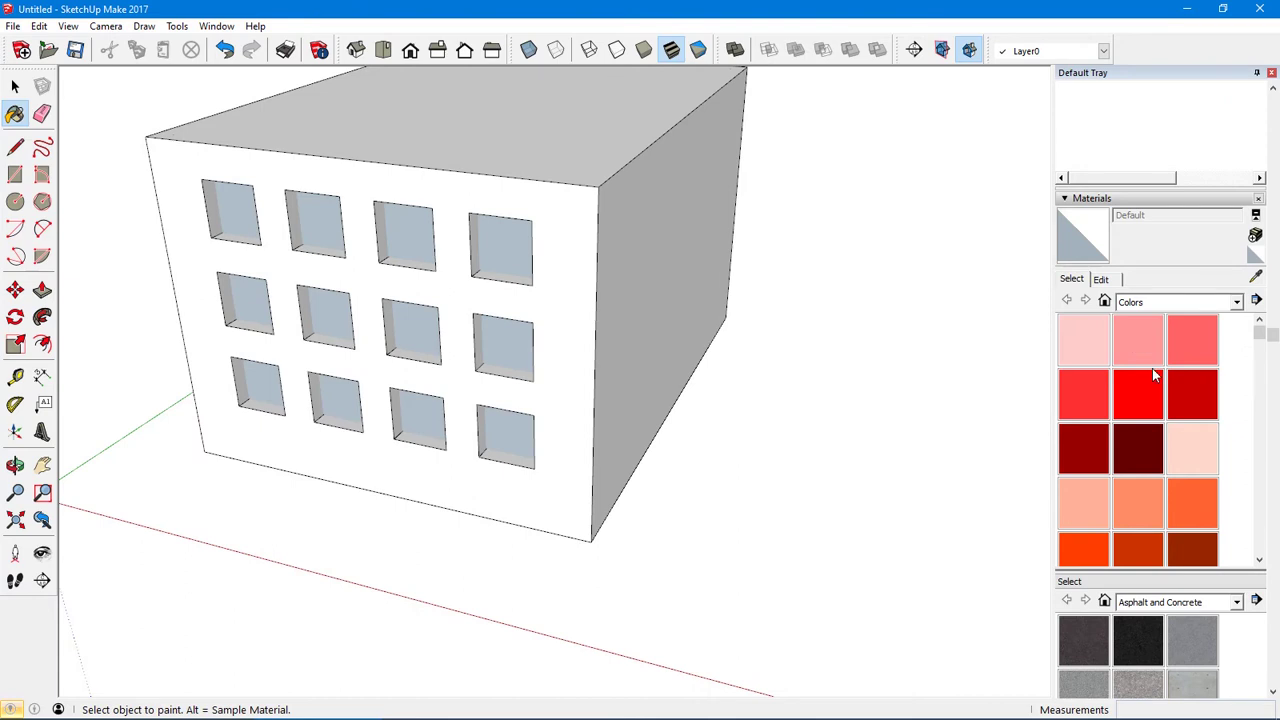
pyautogui.scroll(-5, 1225, 477)
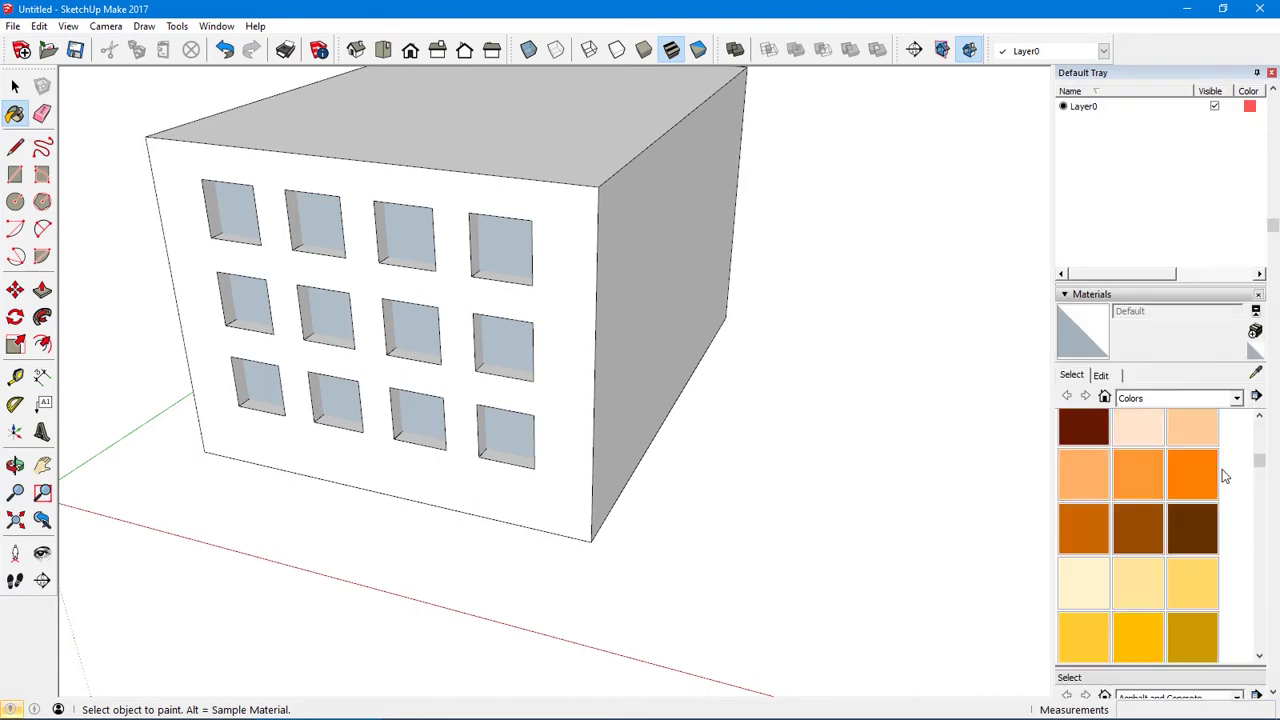
pyautogui.click(1149, 583)
pyautogui.click(492, 261)
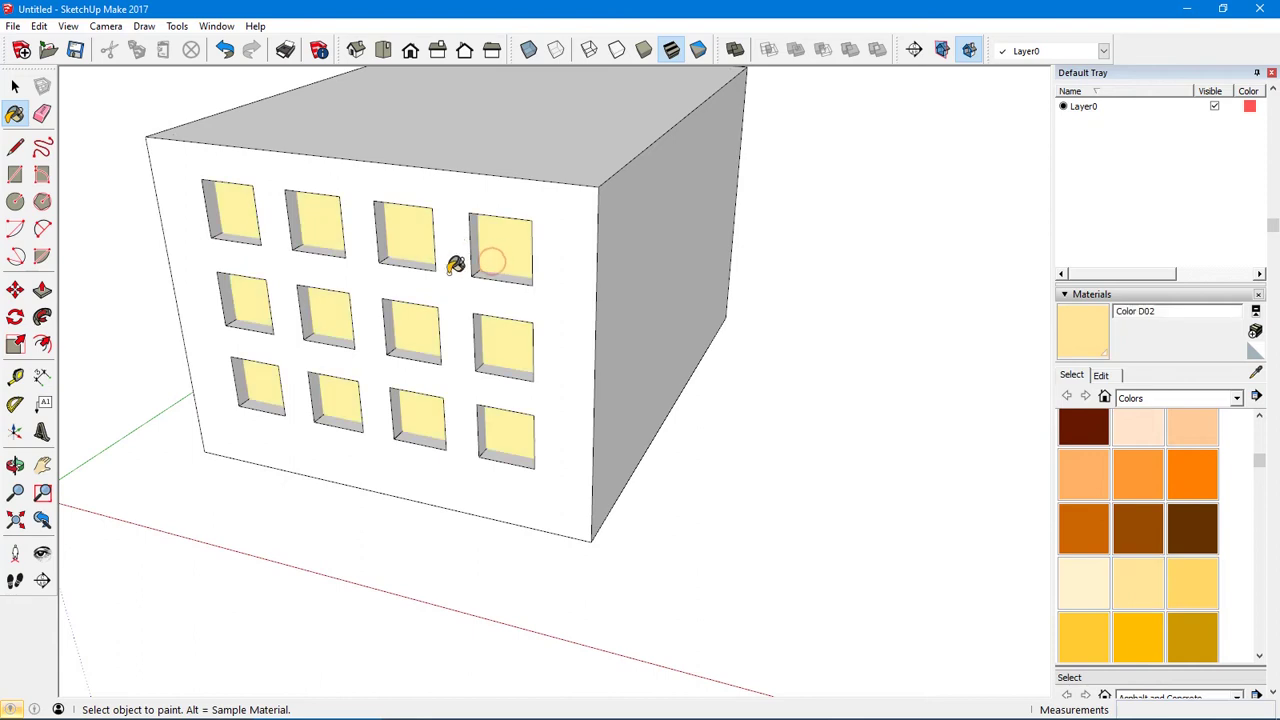
# Make the window material Color D02 translucent by lowering its opacity to 43
pyautogui.moveTo(471, 309)
pyautogui.mouseDown(button='middle')
pyautogui.moveTo(477, 291)
pyautogui.moveTo(677, 166)
pyautogui.moveTo(819, 170)
pyautogui.moveTo(723, 263)
pyautogui.moveTo(703, 246)
pyautogui.moveTo(246, 343)
pyautogui.moveTo(349, 347)
pyautogui.moveTo(320, 368)
pyautogui.mouseUp(button='middle')
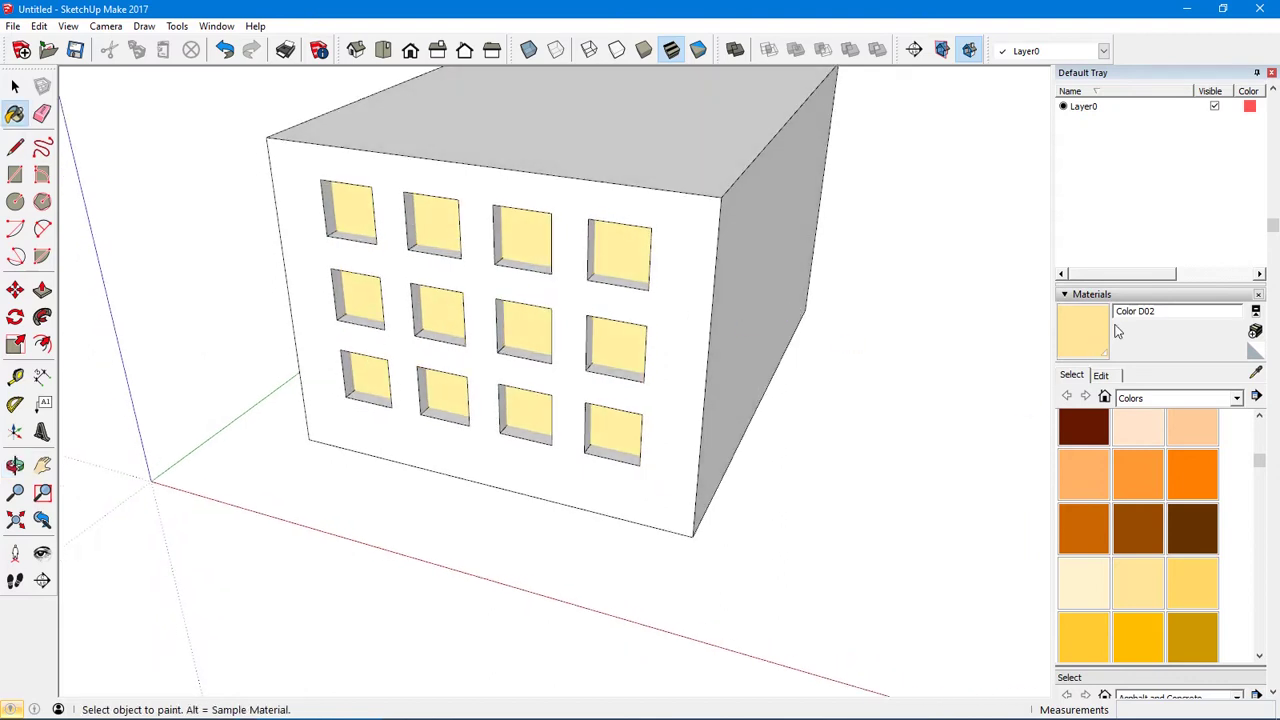
pyautogui.click(1101, 375)
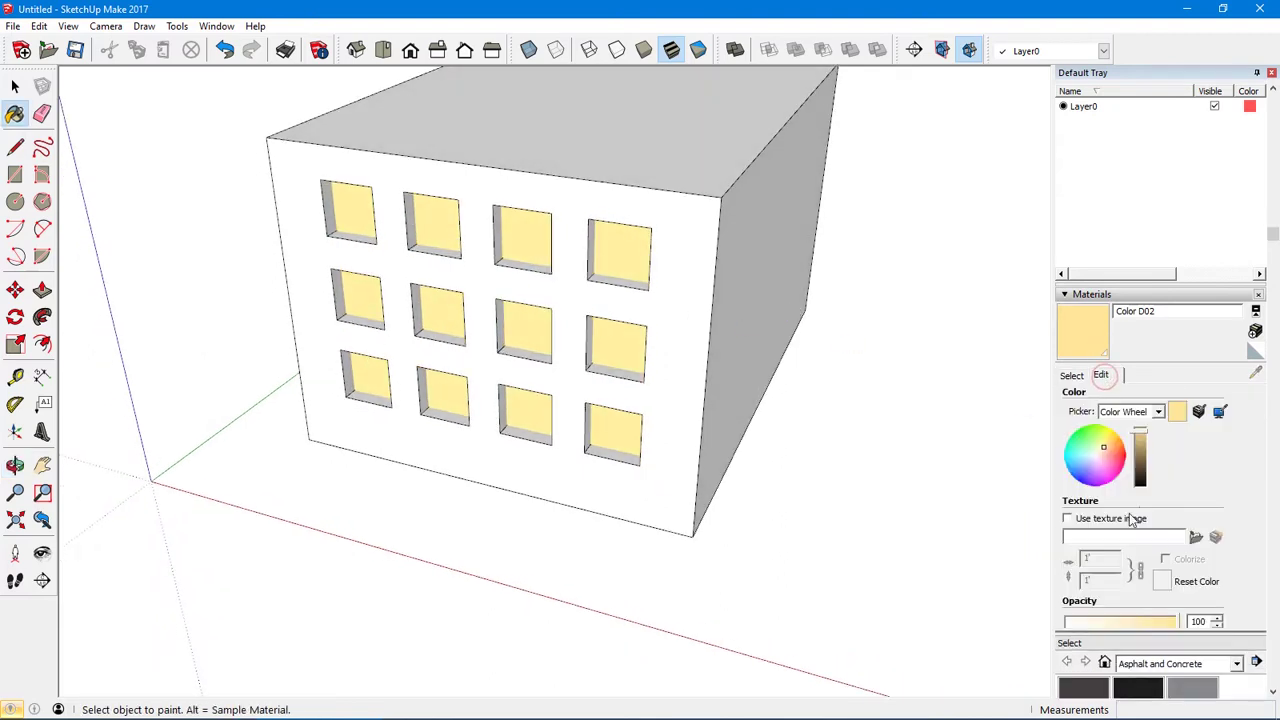
pyautogui.moveTo(1133, 625); pyautogui.dragTo(1113, 622)
pyautogui.moveTo(990, 540); pyautogui.dragTo(818, 600, button='middle')
pyautogui.press('space')
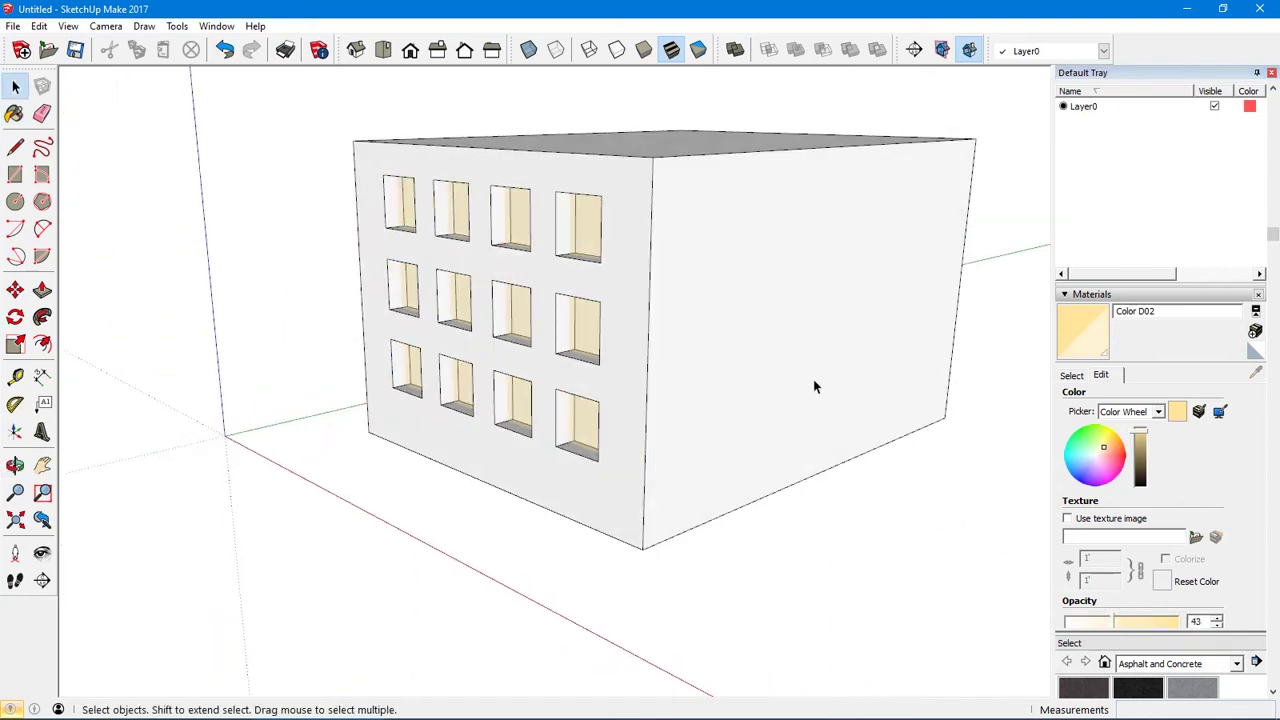
# Place a section plane parallel to the side wall adjoining the window facade to cut the building open
pyautogui.moveTo(813, 379); pyautogui.dragTo(713, 418, button='middle')
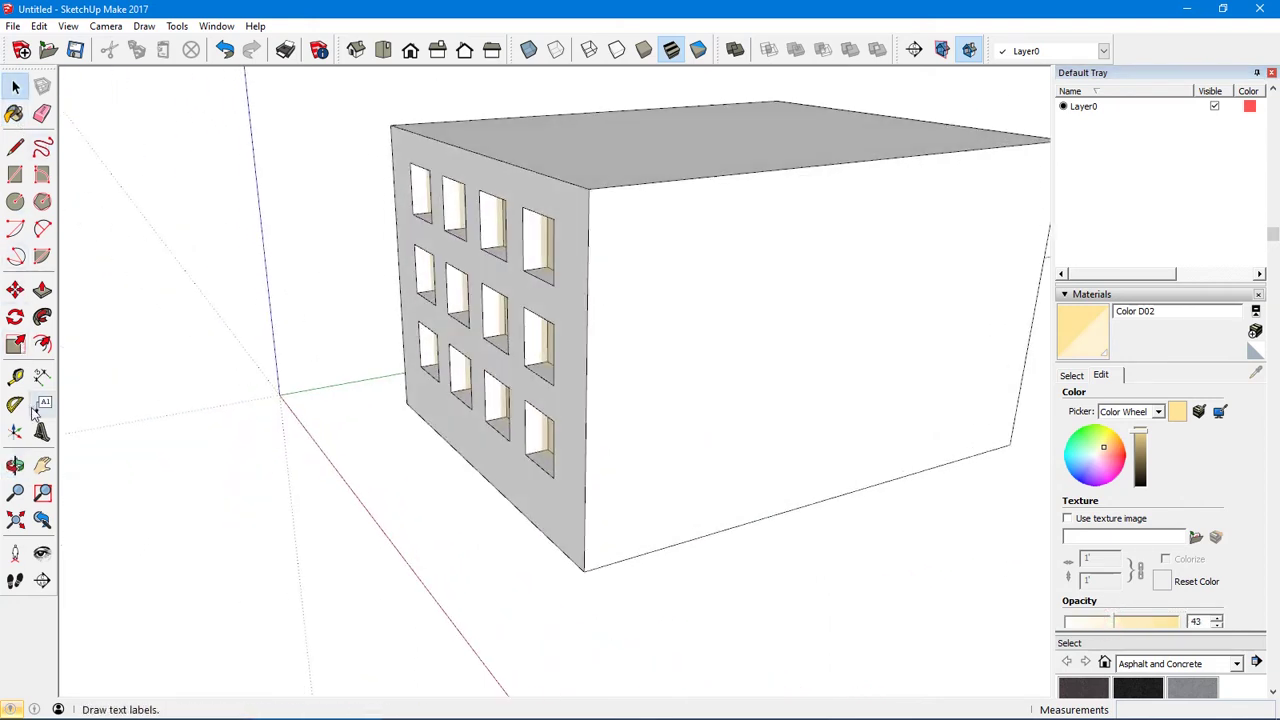
pyautogui.click(42, 581)
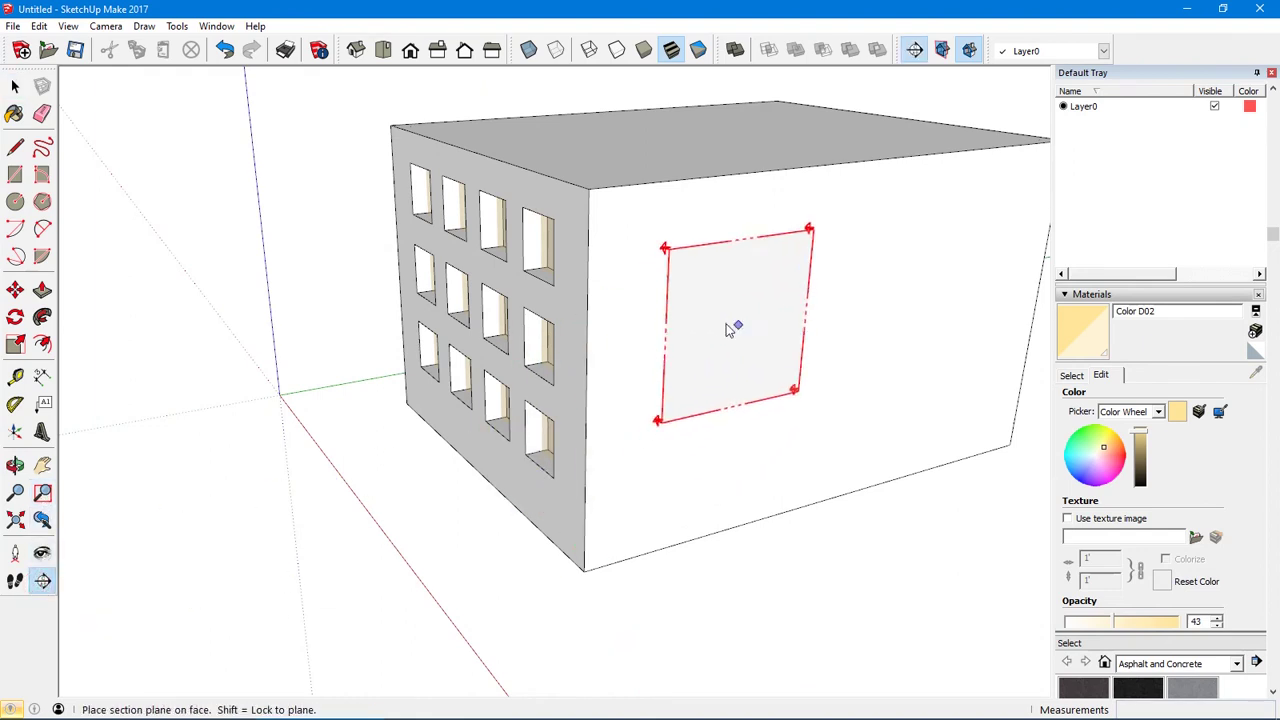
pyautogui.click(655, 260)
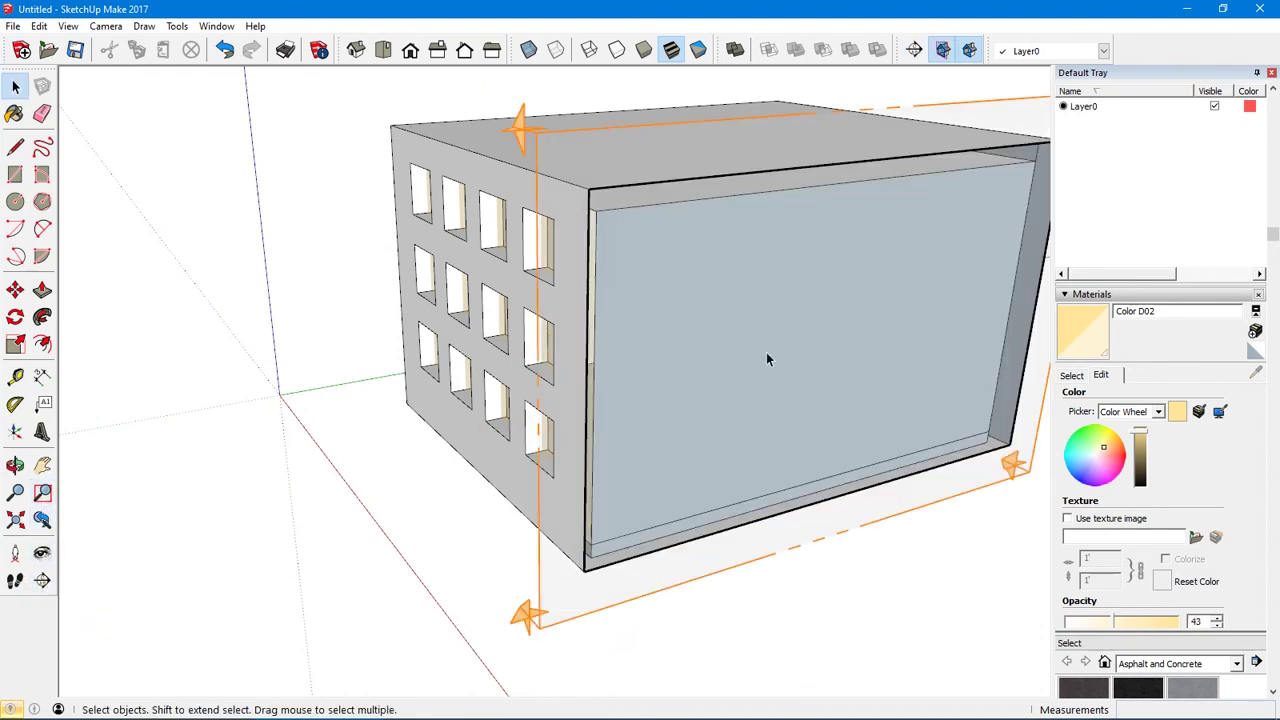
pyautogui.moveTo(767, 356); pyautogui.dragTo(687, 264, button='middle')
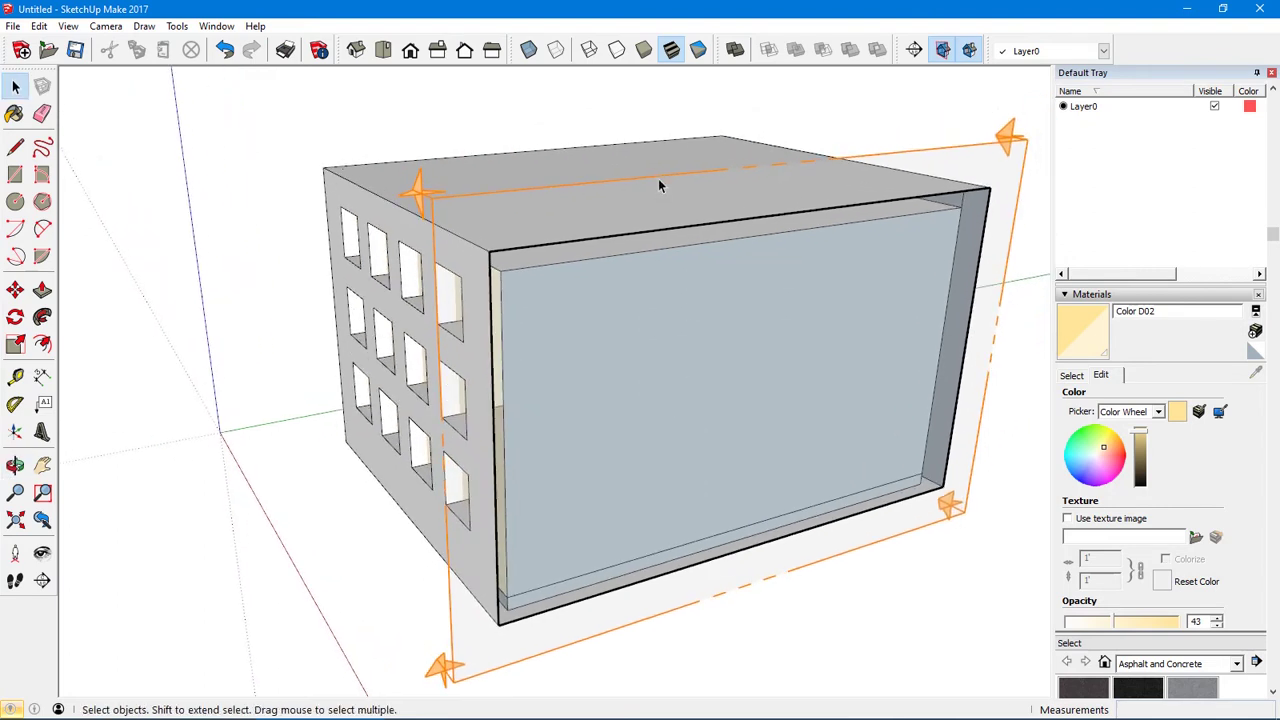
# Move the section plane about 6580 mm further into the building so it cuts through the nearest window column
pyautogui.press('m')
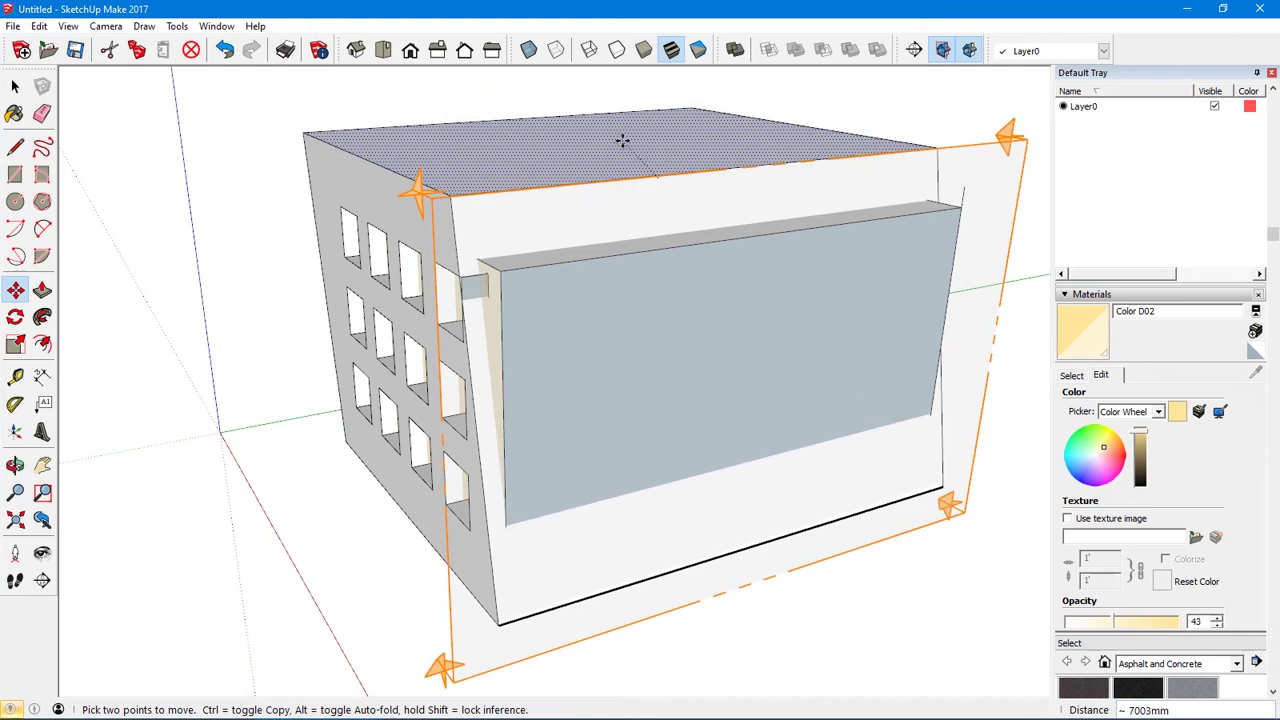
pyautogui.press('space')
pyautogui.click(432, 206)
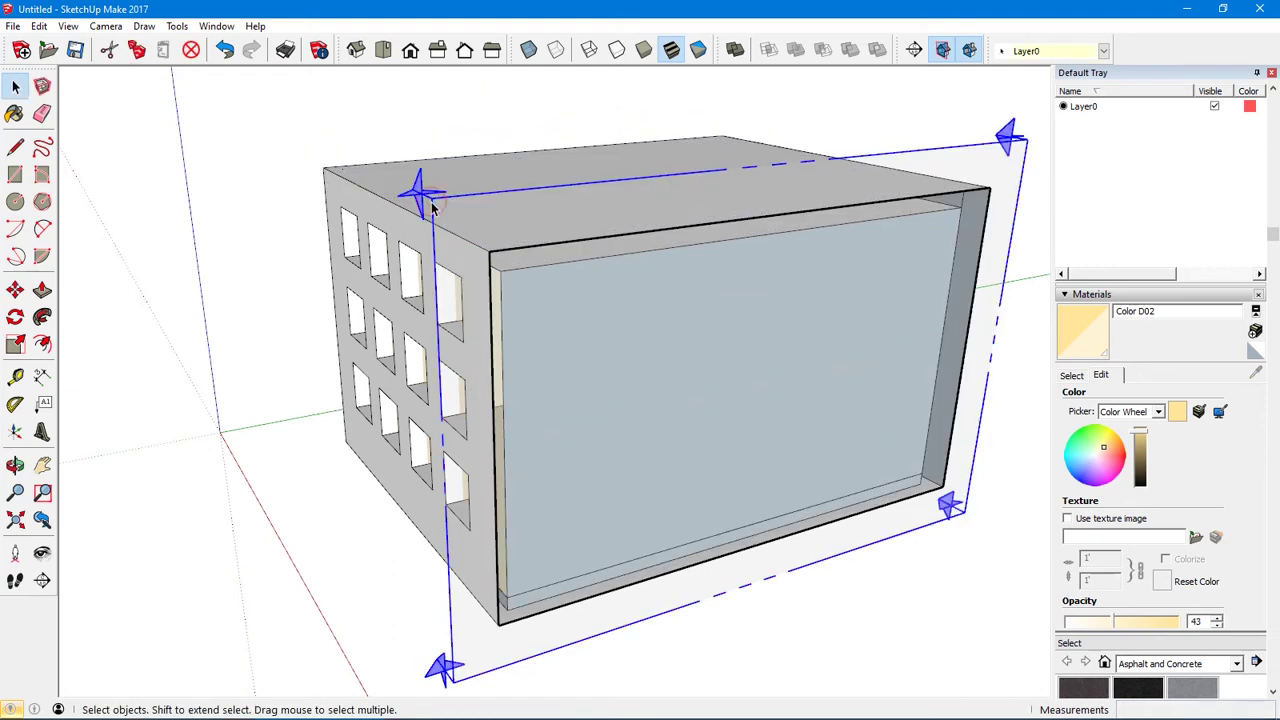
pyautogui.press('m')
pyautogui.click(508, 189)
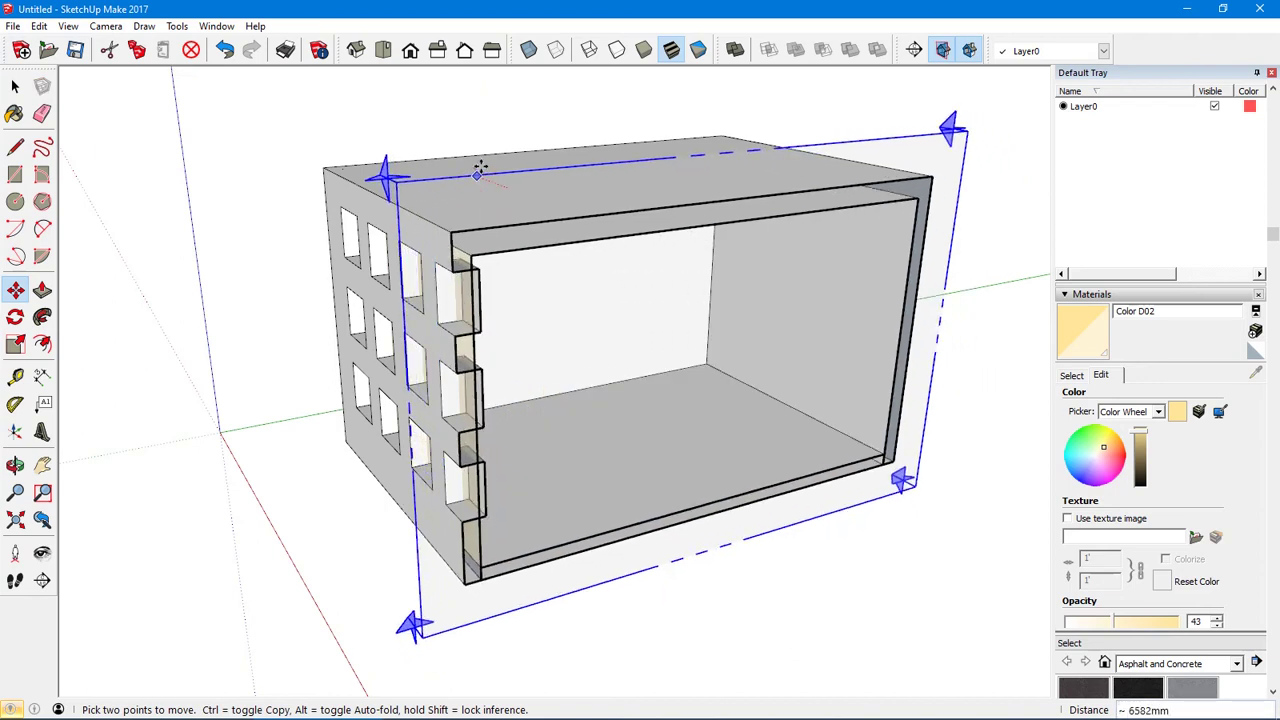
pyautogui.moveTo(482, 168); pyautogui.dragTo(253, 221, button='middle')
pyautogui.press('space')
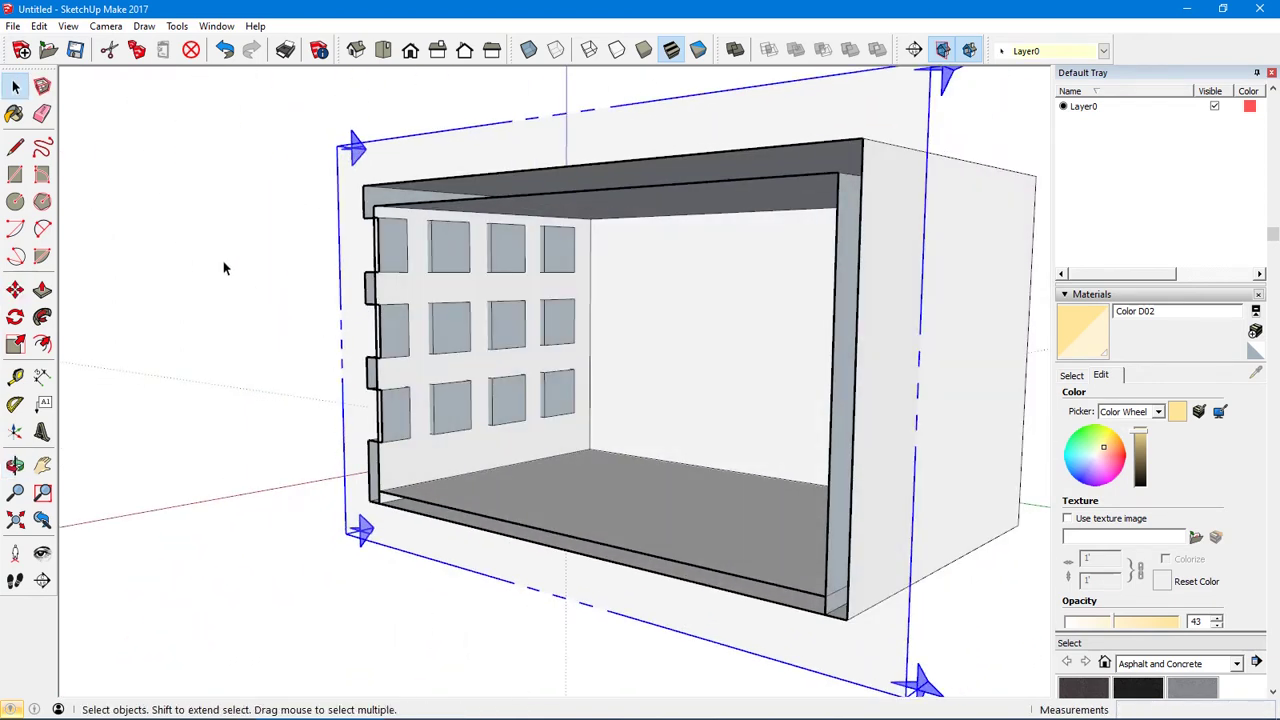
# Paint the interior sides of all twelve windows with the translucent material Color D02
pyautogui.click(16, 115)
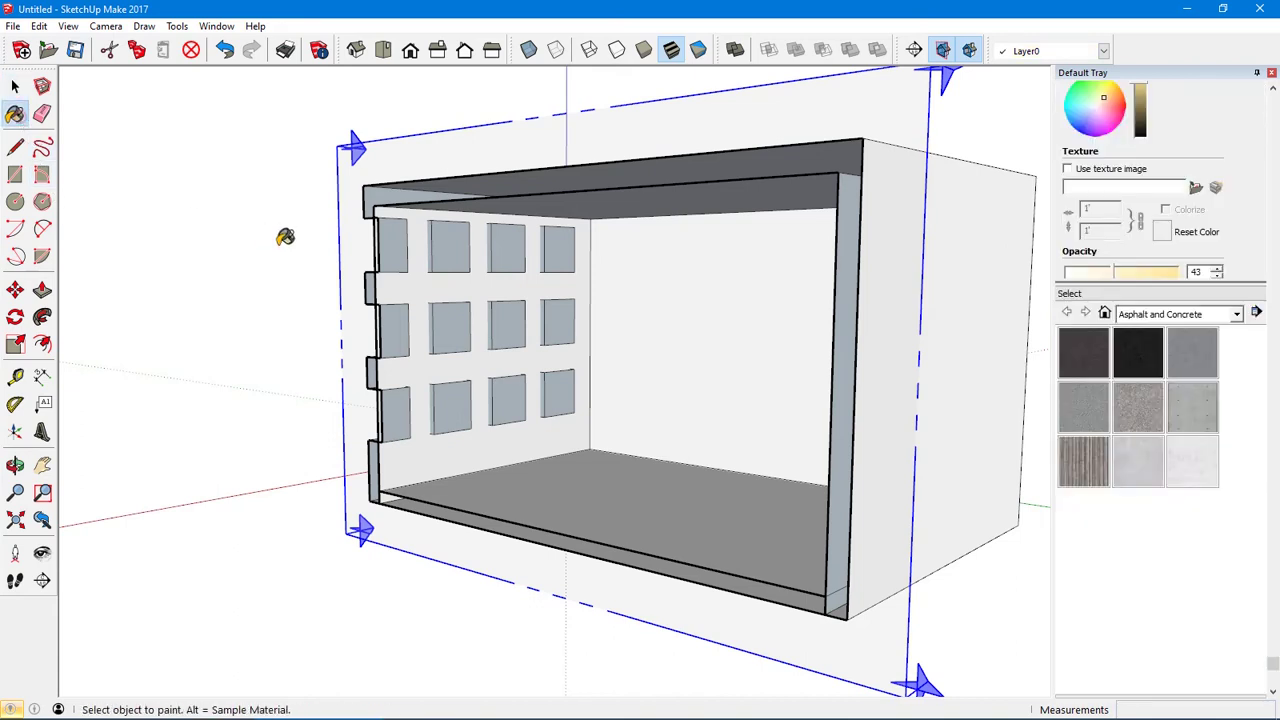
pyautogui.click(398, 240)
pyautogui.click(451, 238)
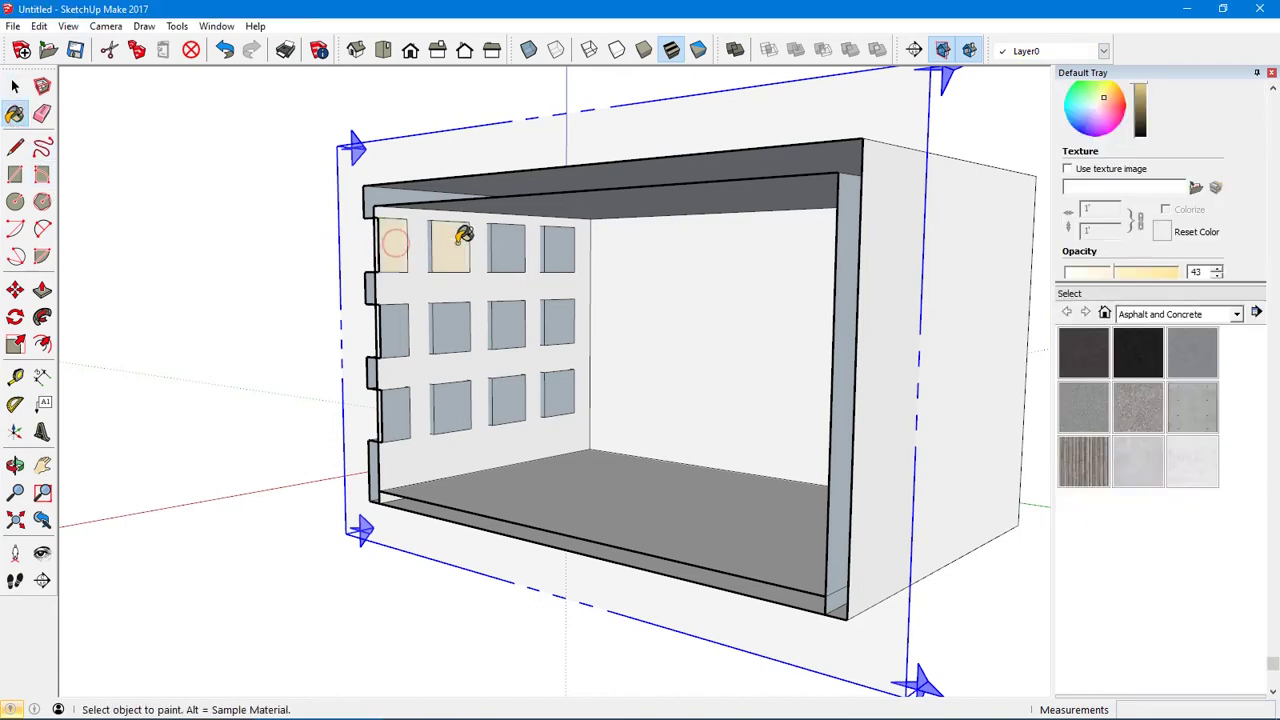
pyautogui.click(507, 246)
pyautogui.click(561, 250)
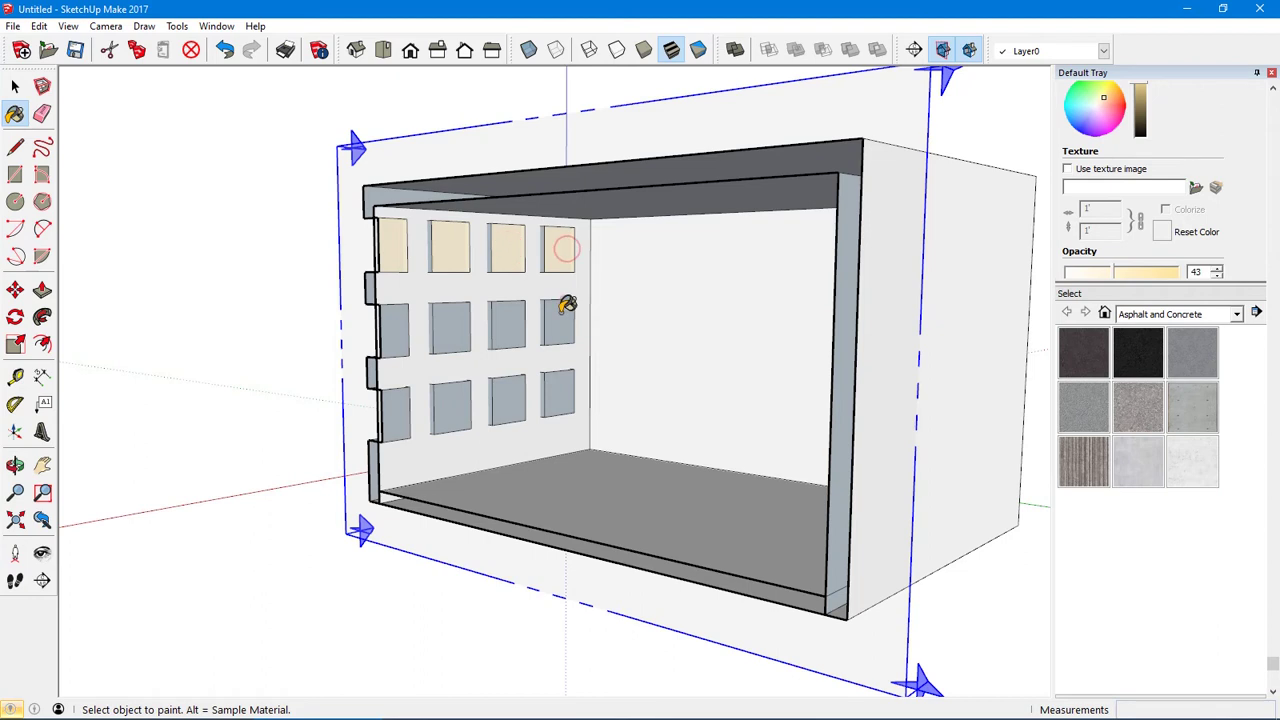
pyautogui.click(559, 315)
pyautogui.click(506, 325)
pyautogui.click(446, 336)
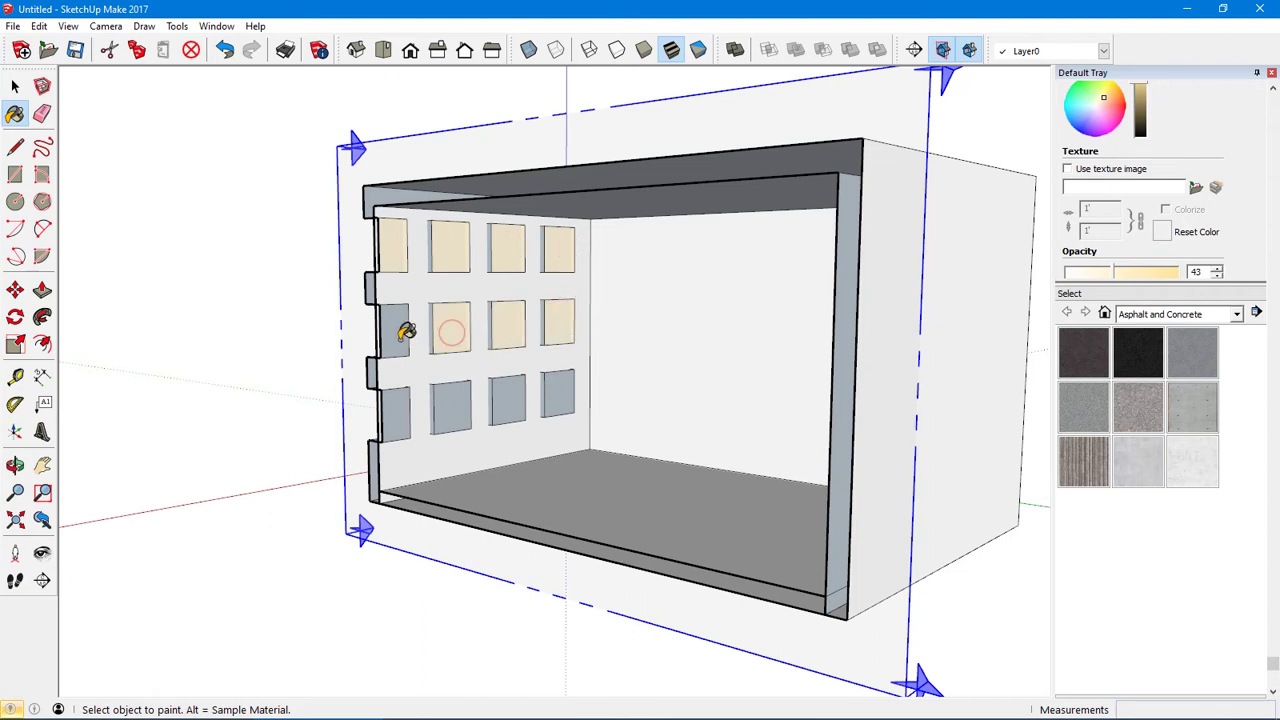
pyautogui.click(400, 330)
pyautogui.click(398, 406)
pyautogui.click(452, 408)
pyautogui.click(507, 400)
pyautogui.click(557, 395)
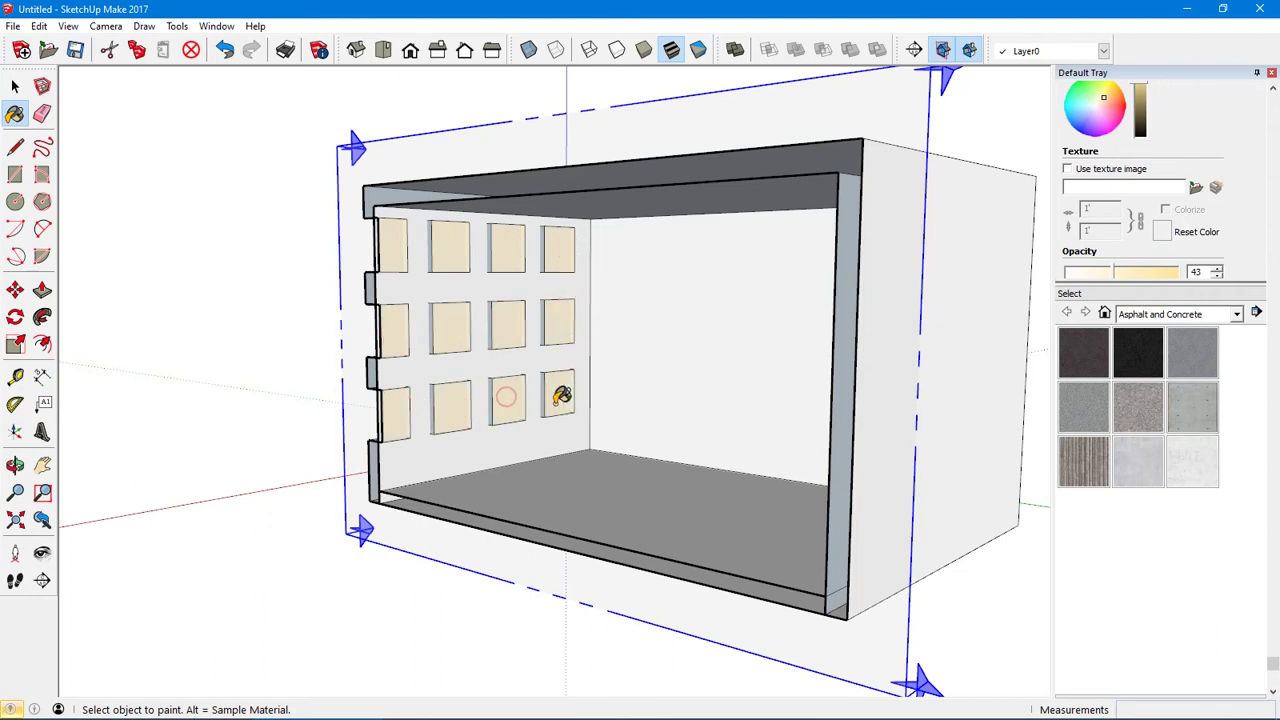
pyautogui.moveTo(562, 398); pyautogui.dragTo(620, 416, button='middle')
pyautogui.press('space')
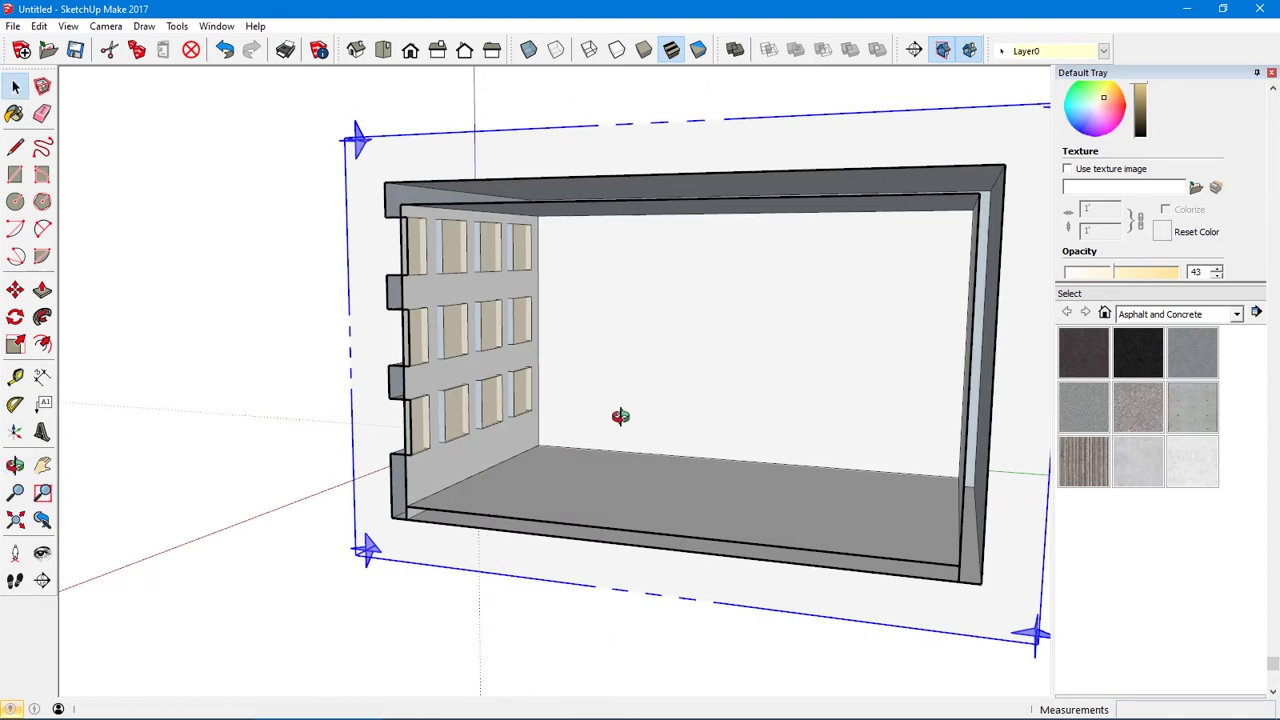
# Paint the building's interior walls, floor and ceiling dark brown with Color D08
pyautogui.press('b')
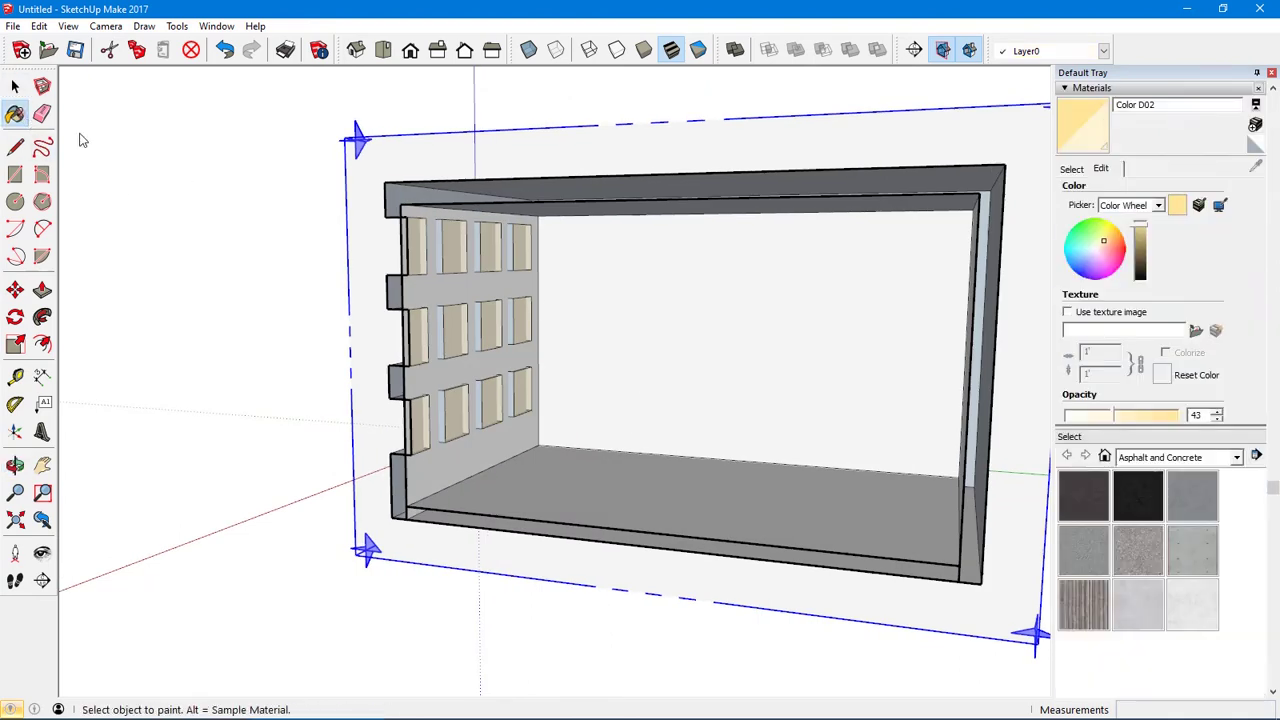
pyautogui.scroll(3, 1200, 245)
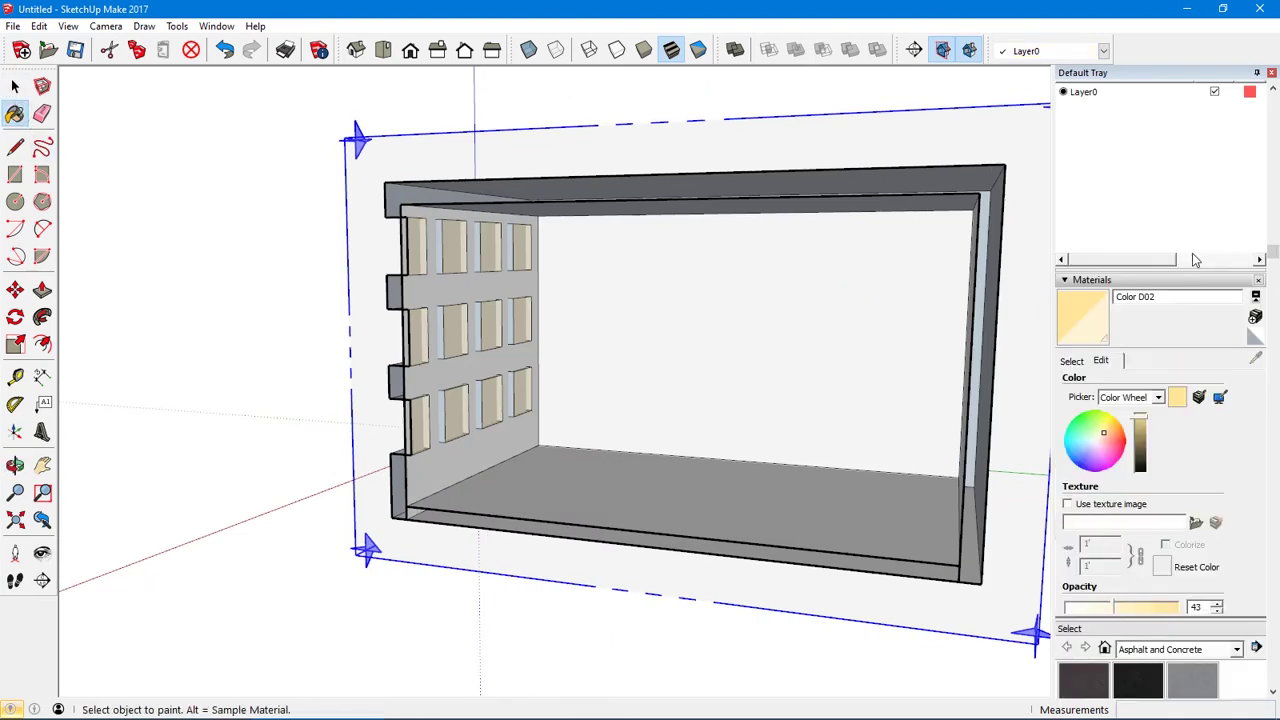
pyautogui.click(1072, 360)
pyautogui.scroll(-3, 1130, 426)
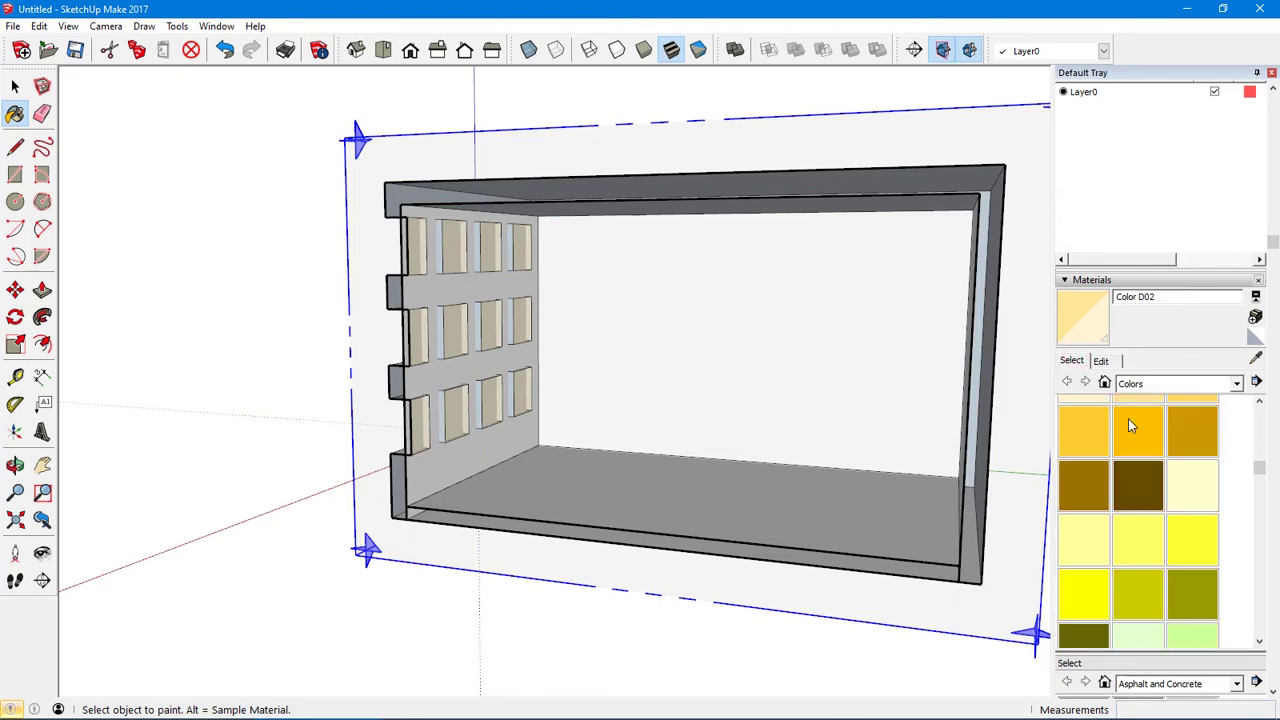
pyautogui.click(1140, 474)
pyautogui.click(758, 360)
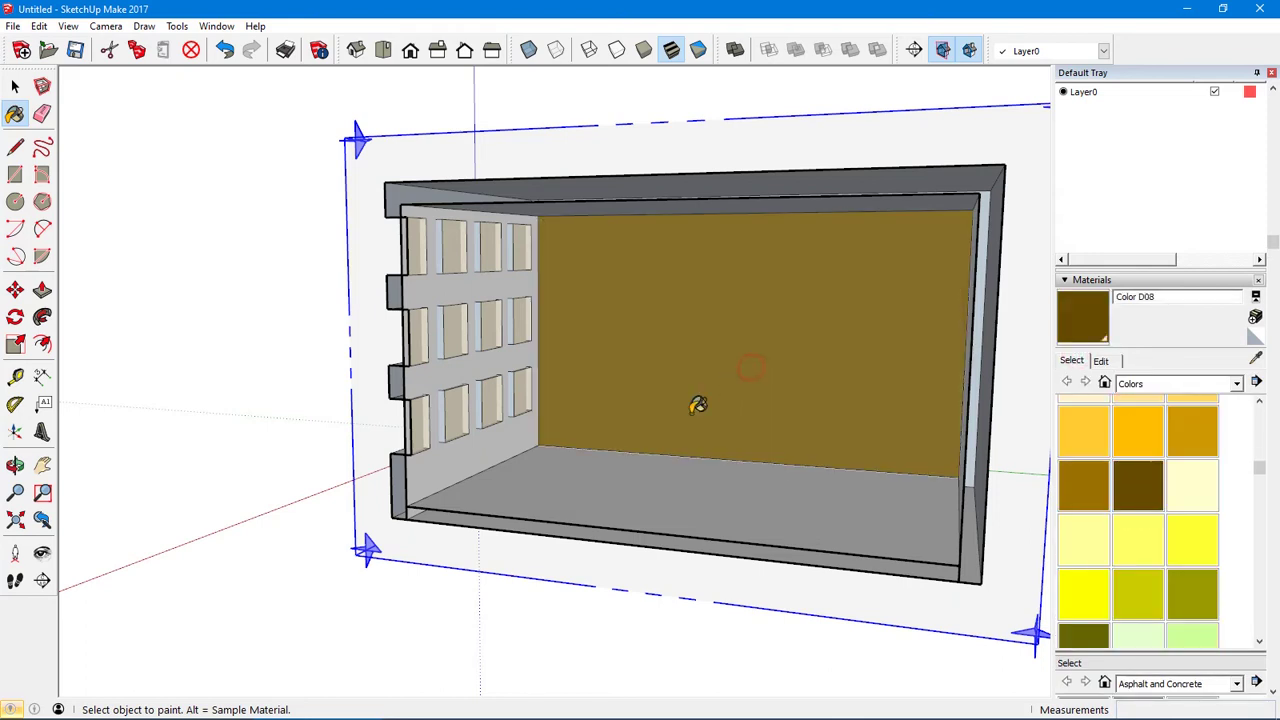
pyautogui.click(635, 497)
pyautogui.click(522, 420)
pyautogui.moveTo(537, 414); pyautogui.dragTo(660, 186, button='middle')
pyautogui.click(660, 186)
pyautogui.click(971, 277)
pyautogui.moveTo(971, 277)
pyautogui.mouseDown(button='middle')
pyautogui.moveTo(971, 266)
pyautogui.moveTo(686, 443)
pyautogui.moveTo(874, 449)
pyautogui.mouseUp(button='middle')
pyautogui.moveTo(606, 394)
pyautogui.mouseDown(button='middle')
pyautogui.moveTo(880, 429)
pyautogui.moveTo(836, 417)
pyautogui.moveTo(880, 437)
pyautogui.moveTo(766, 346)
pyautogui.moveTo(960, 323)
pyautogui.moveTo(841, 375)
pyautogui.moveTo(551, 371)
pyautogui.moveTo(977, 314)
pyautogui.moveTo(903, 391)
pyautogui.moveTo(720, 343)
pyautogui.moveTo(1054, 366)
pyautogui.mouseUp(button='middle')
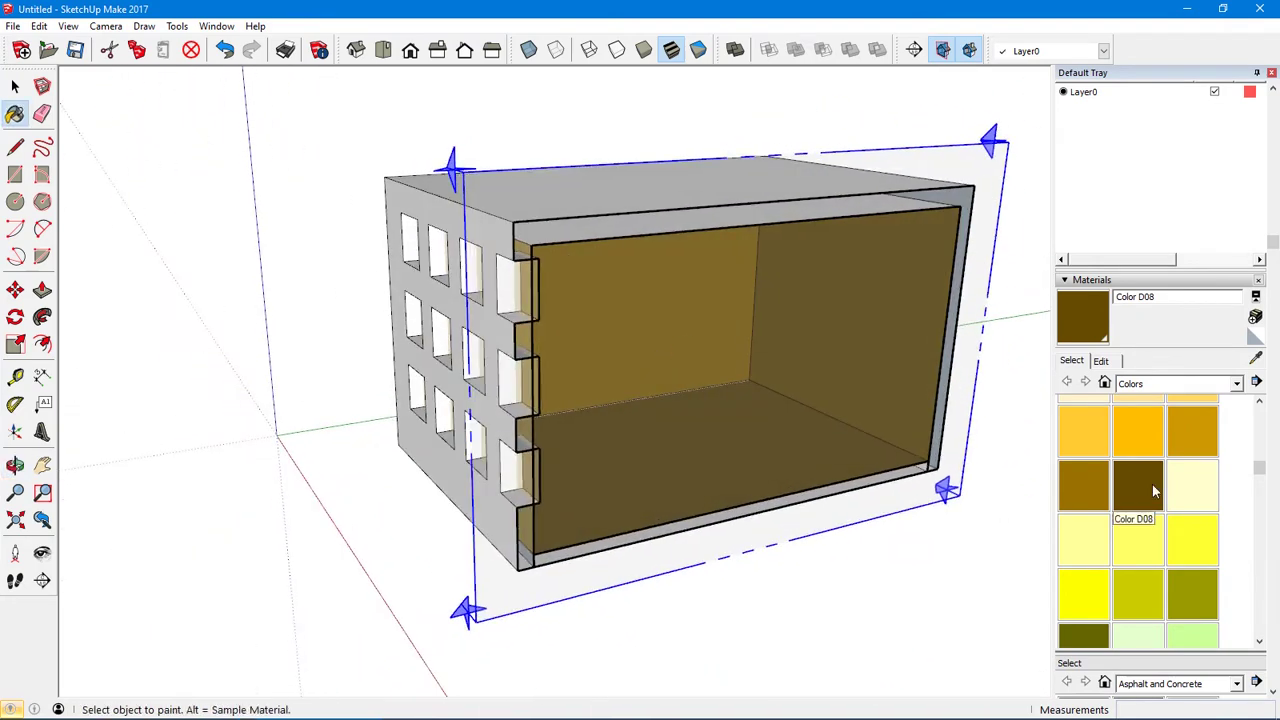
# Repaint the interior long wall, the wall opposite the windows and the floor dark blue with Color I07
pyautogui.scroll(-3, 1152, 484)
pyautogui.scroll(-3, 1152, 484)
pyautogui.scroll(-3, 1154, 491)
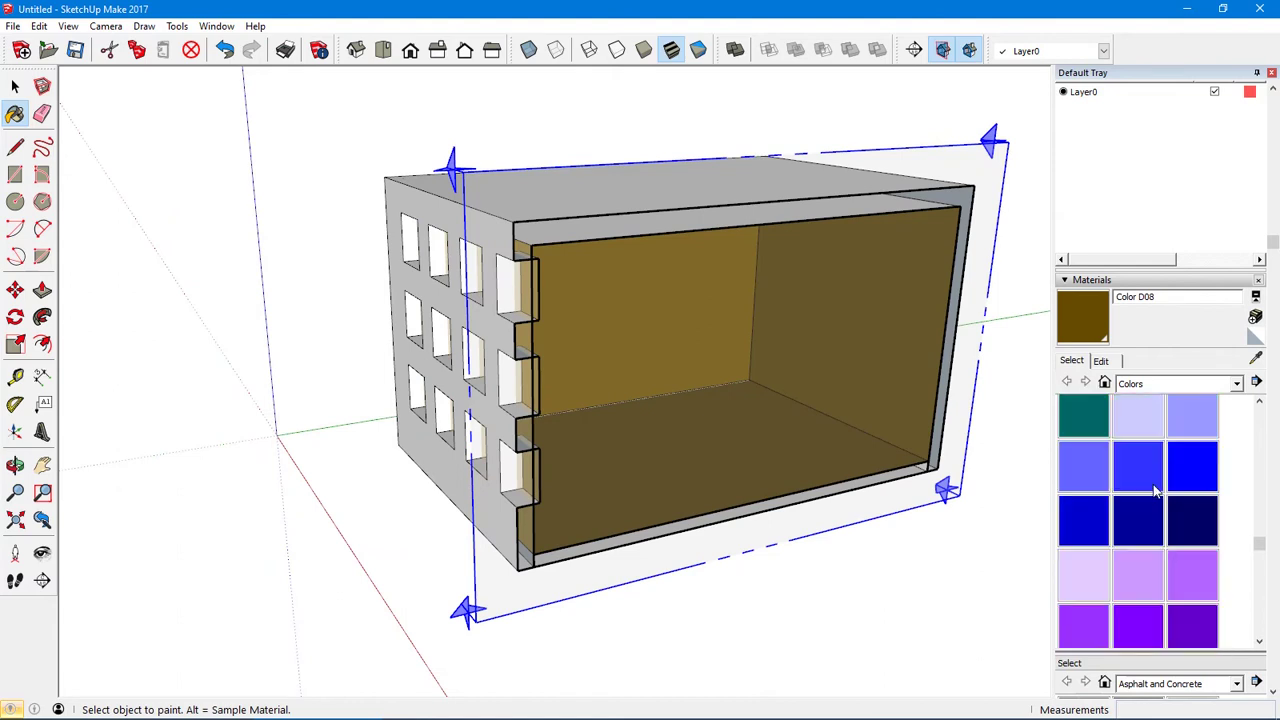
pyautogui.click(1146, 528)
pyautogui.click(704, 317)
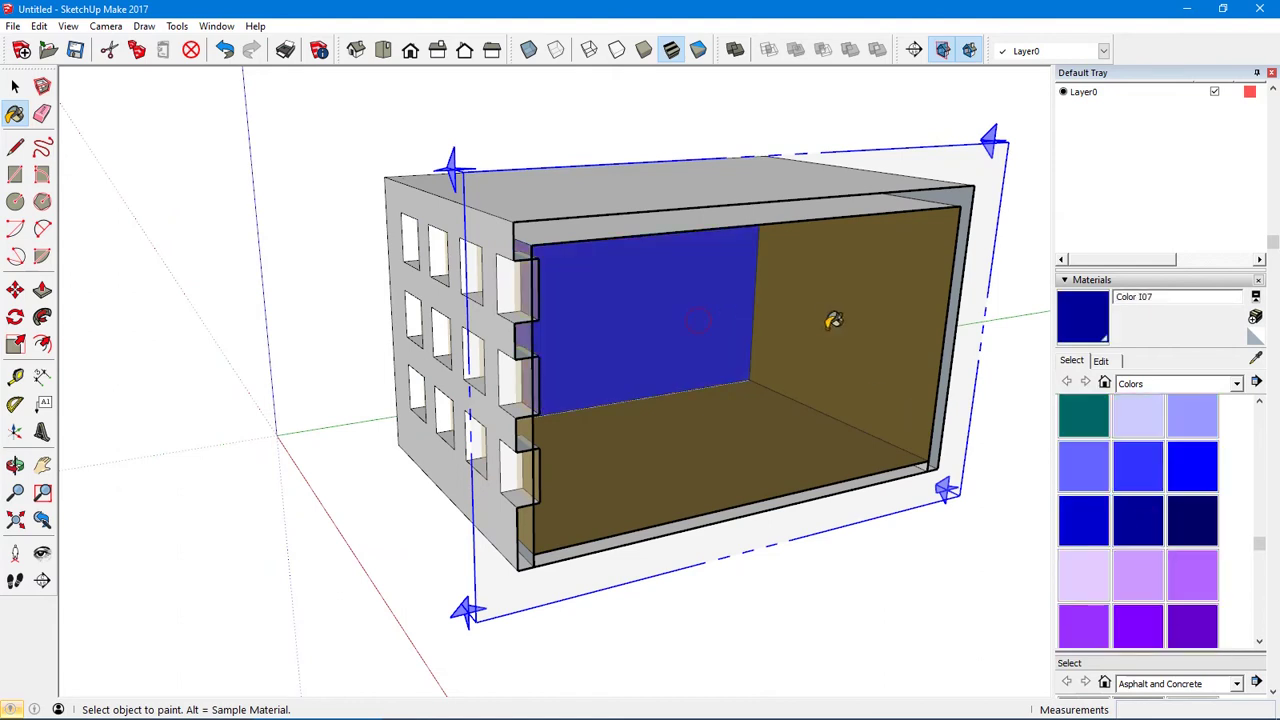
pyautogui.click(834, 320)
pyautogui.click(744, 425)
# Delete the section plane to close the building again
pyautogui.moveTo(640, 428)
pyautogui.mouseDown(button='middle')
pyautogui.moveTo(1010, 380)
pyautogui.moveTo(872, 388)
pyautogui.moveTo(650, 340)
pyautogui.moveTo(476, 416)
pyautogui.mouseUp(button='middle')
pyautogui.press('space')
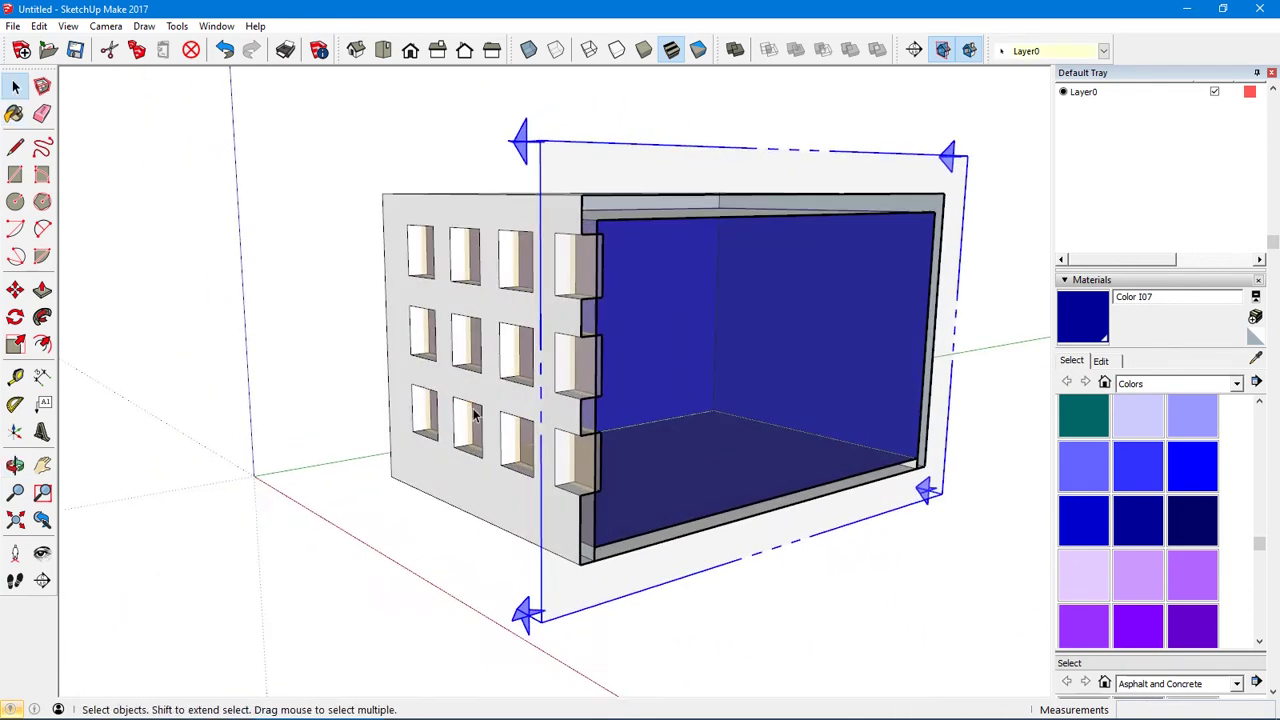
pyautogui.click(546, 145)
pyautogui.click(541, 145)
pyautogui.press('Delete')
pyautogui.moveTo(541, 143); pyautogui.dragTo(455, 258, button='middle')
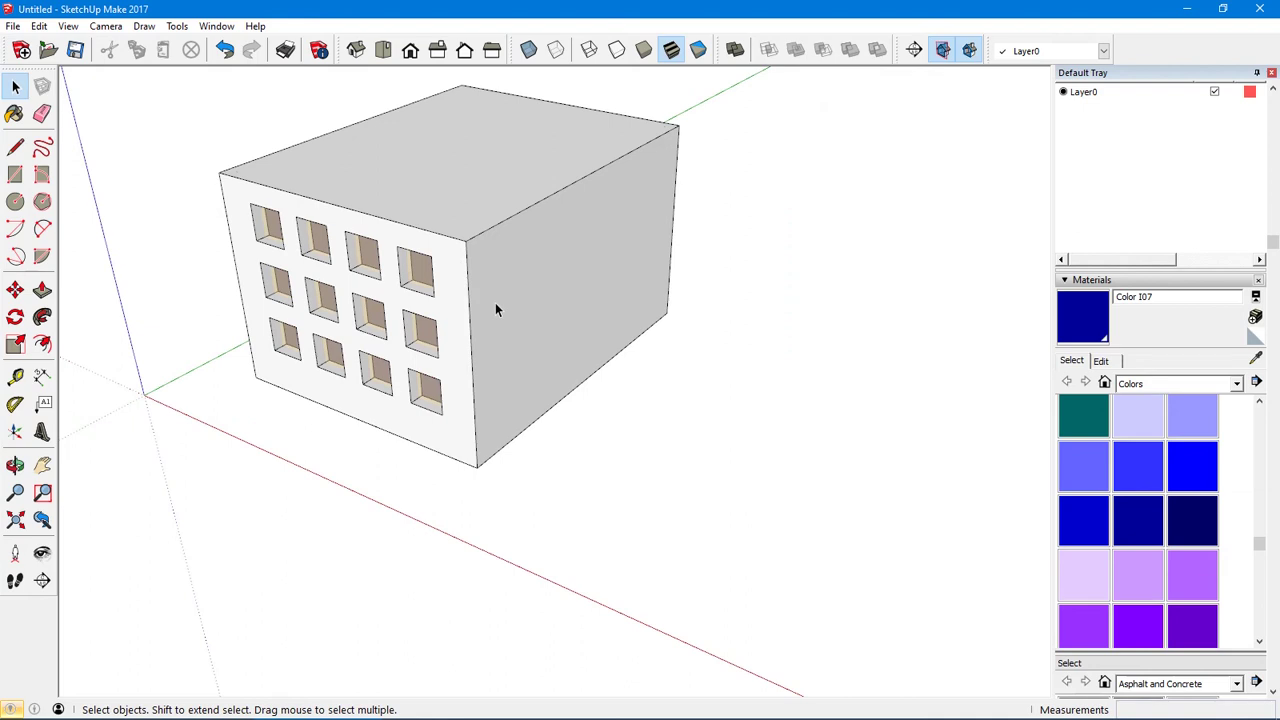
# Place a construction guide parallel to the bottom edge of the building's windowless side wall, about 10690 mm outward
pyautogui.press('l')
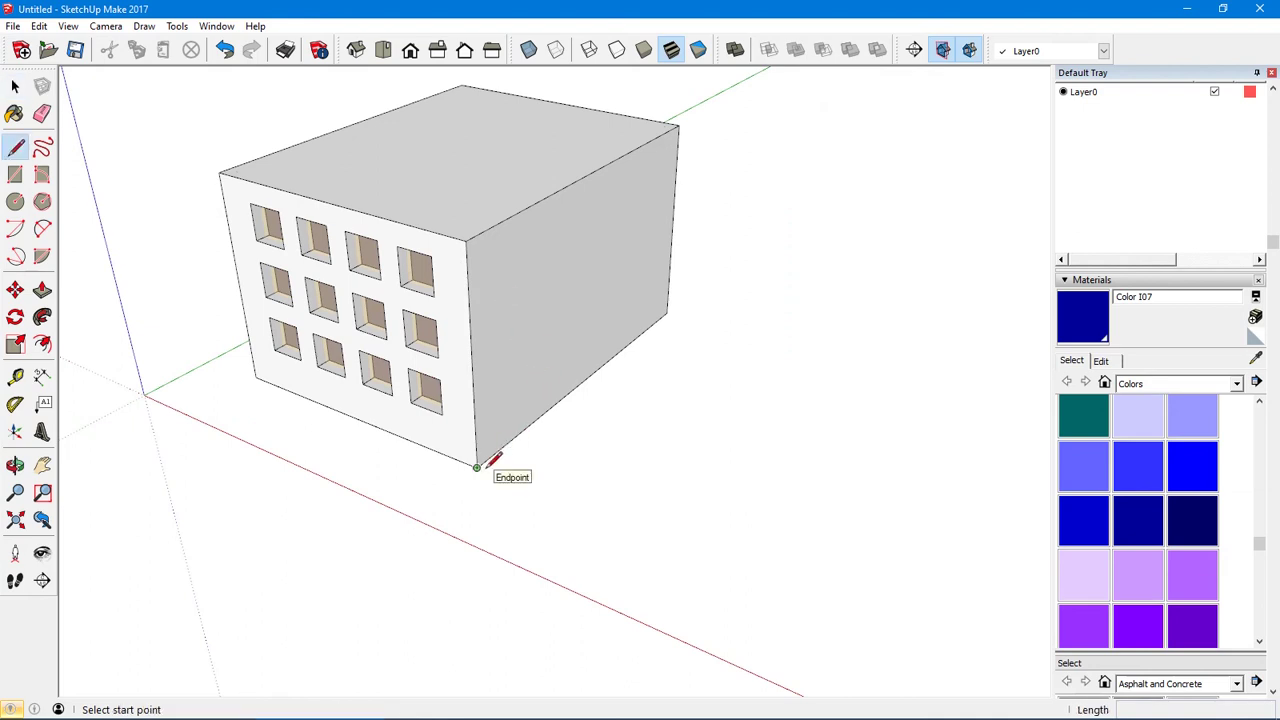
pyautogui.press('t')
pyautogui.click(541, 415)
pyautogui.click(605, 441)
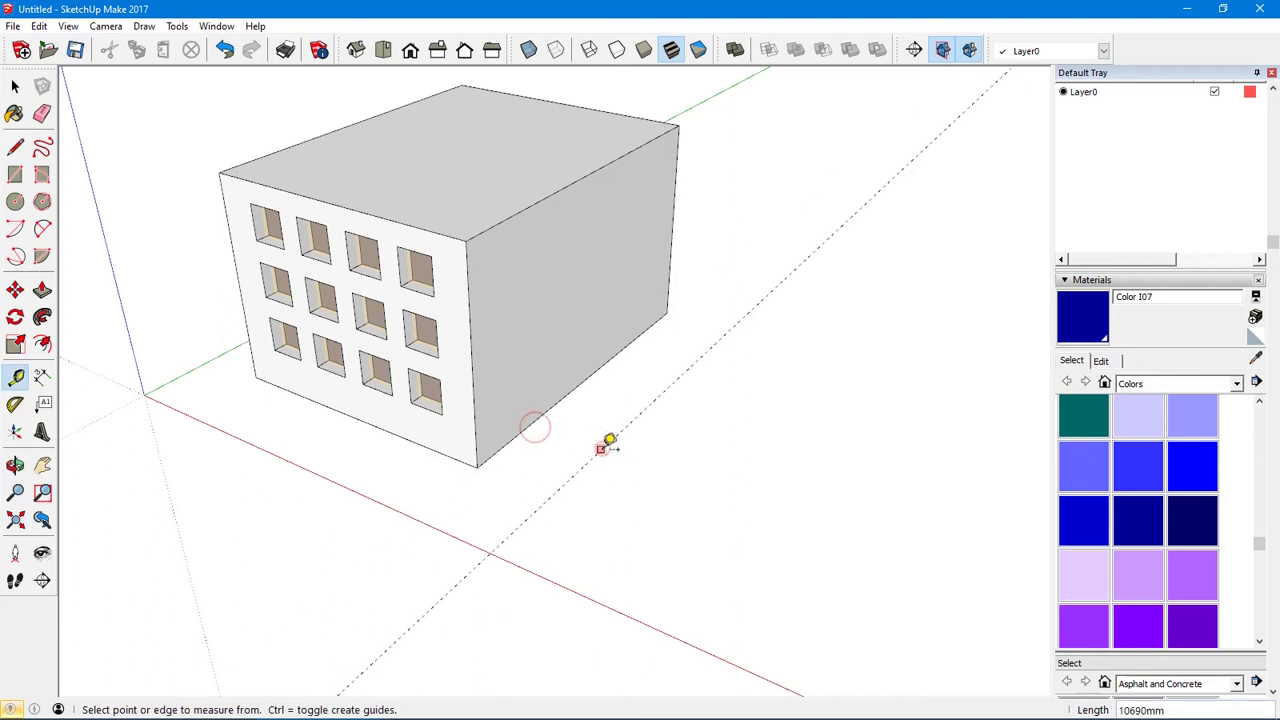
# Add two more parallel guides outward from the first one, each offset 10000 mm from the previous guide
pyautogui.click(590, 460)
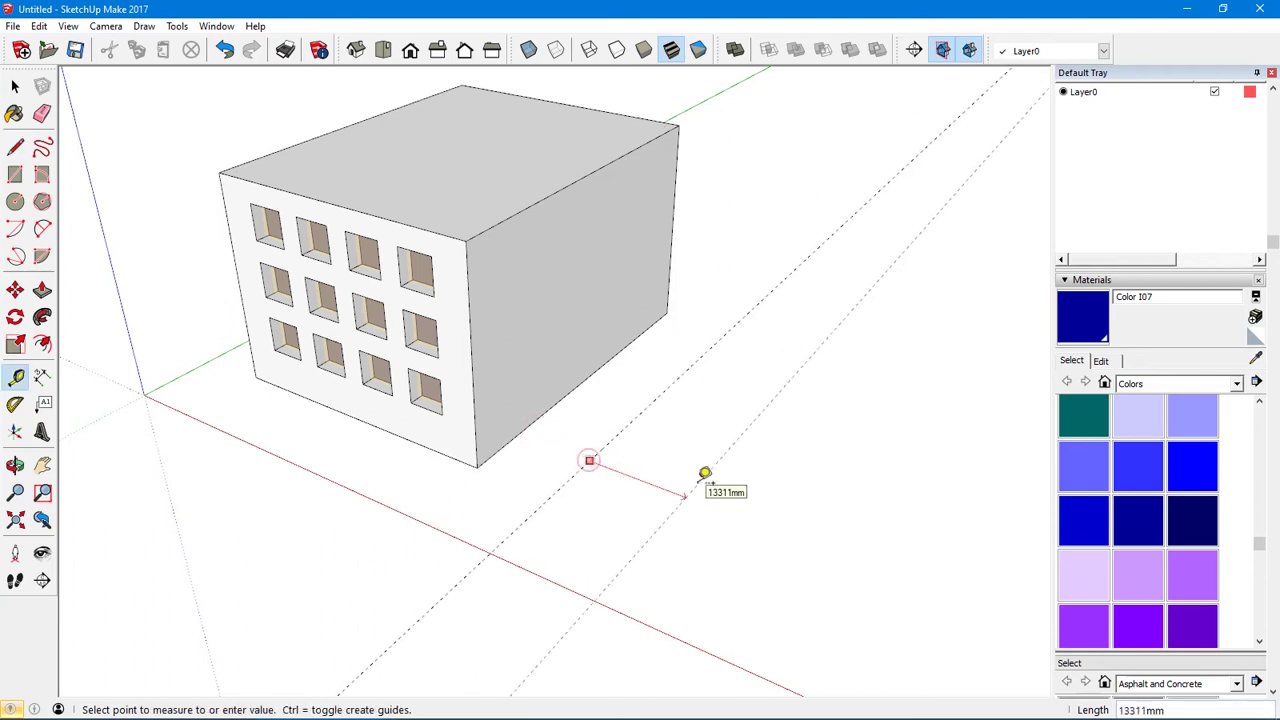
pyautogui.write('5')
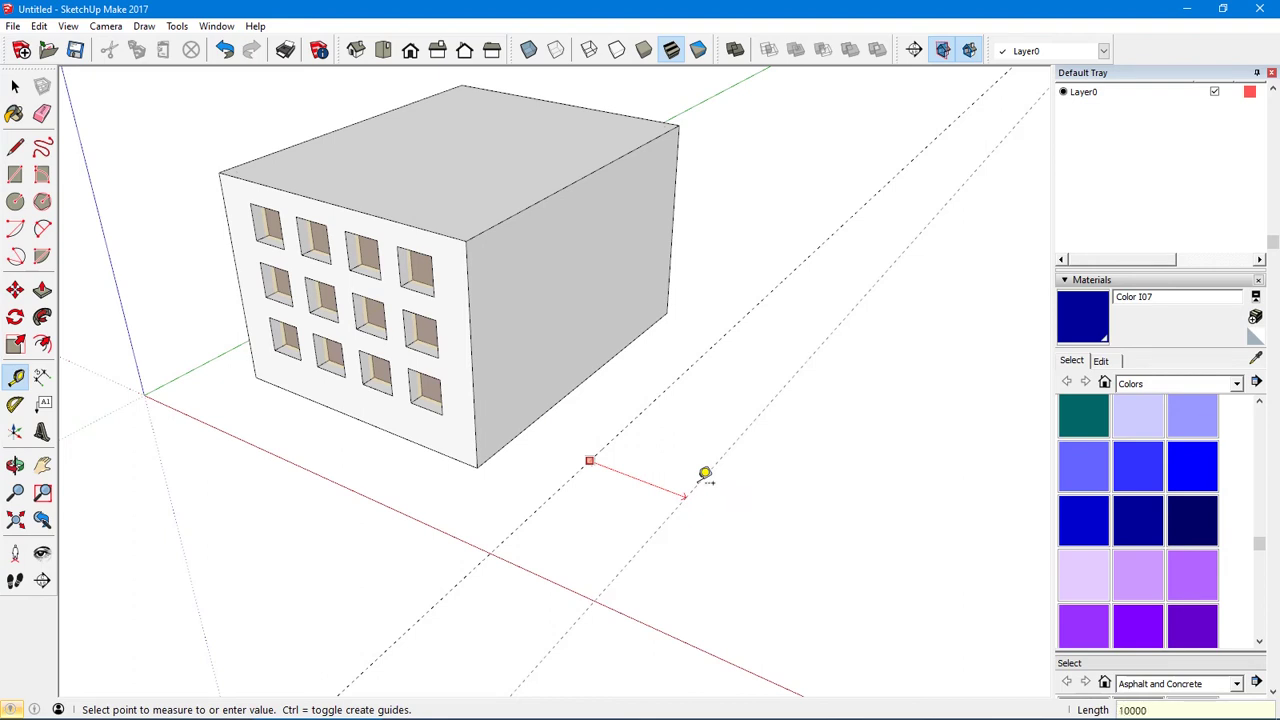
pyautogui.press('Return')
pyautogui.click(677, 469)
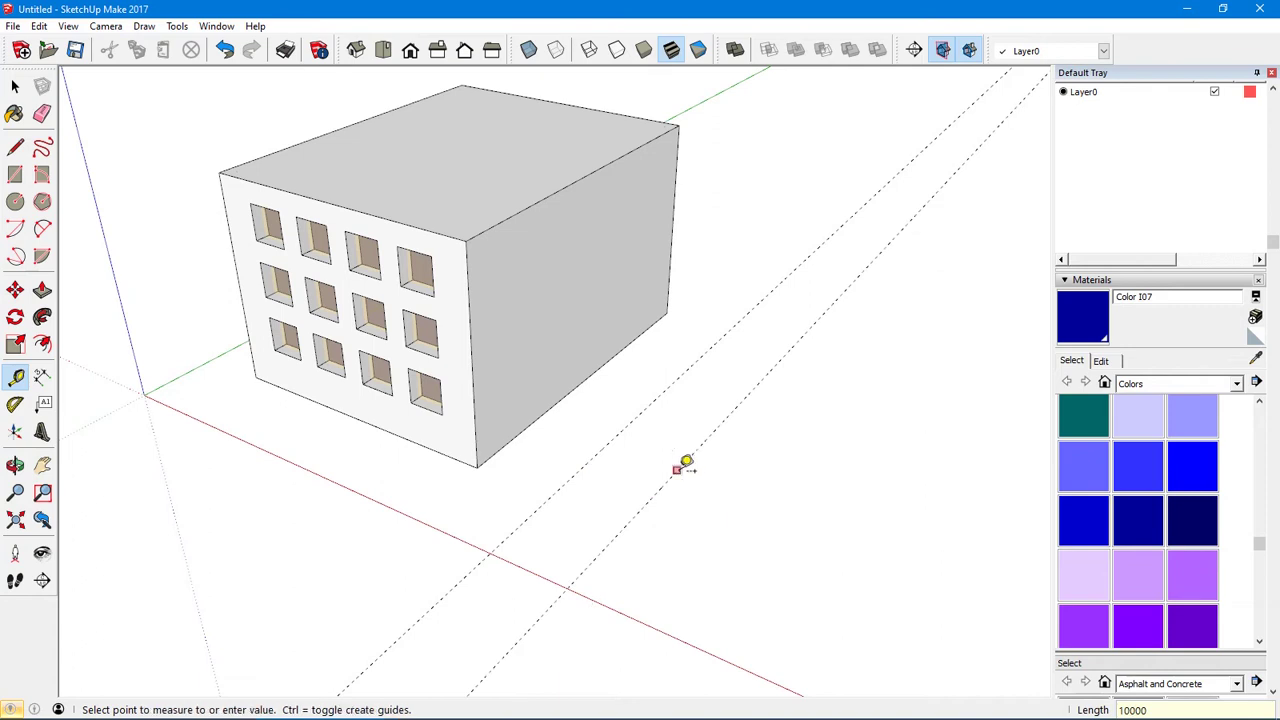
pyautogui.write('1')
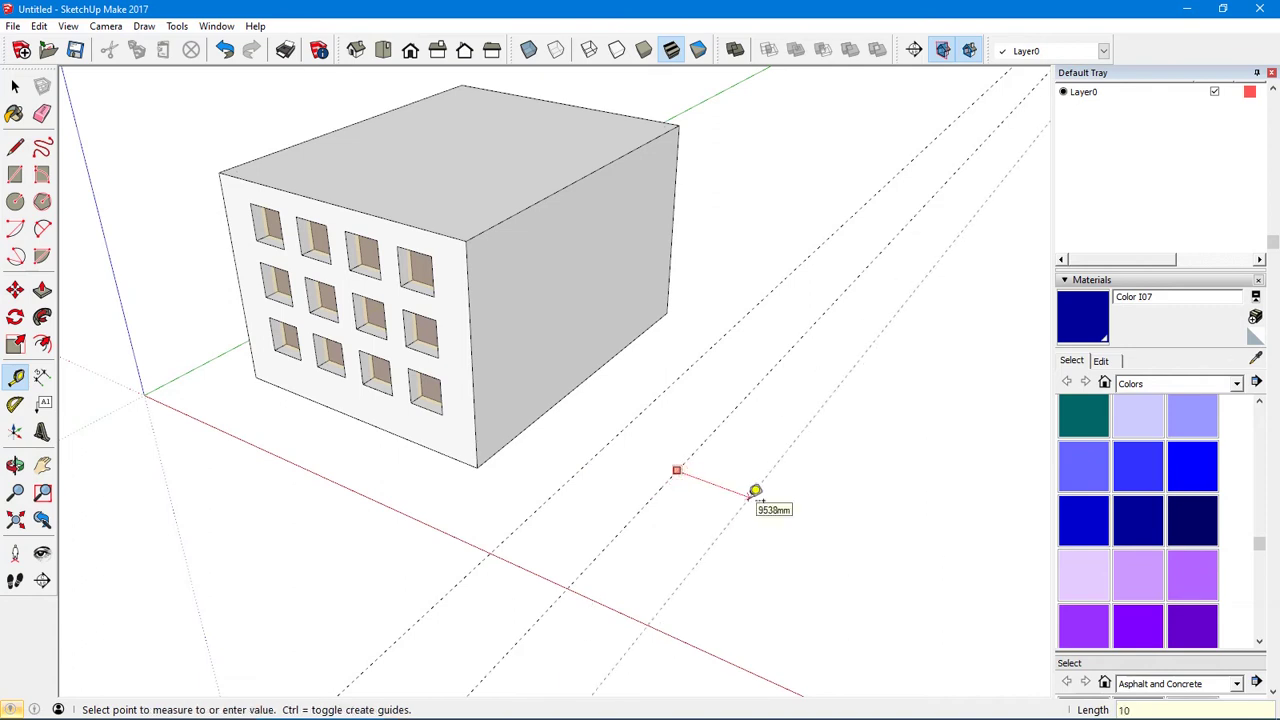
pyautogui.press('Return')
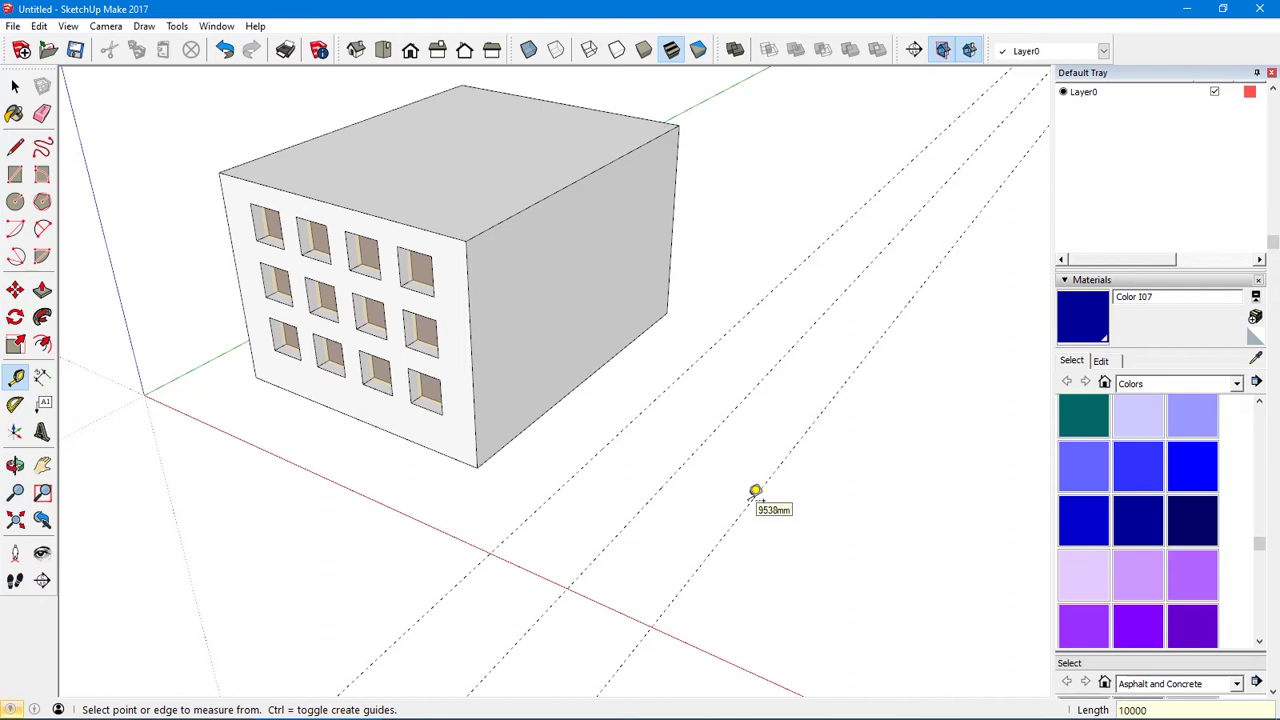
# Draw a ground rectangle 20000 mm wide and about 108618 mm long between the two outer guides
pyautogui.press('r')
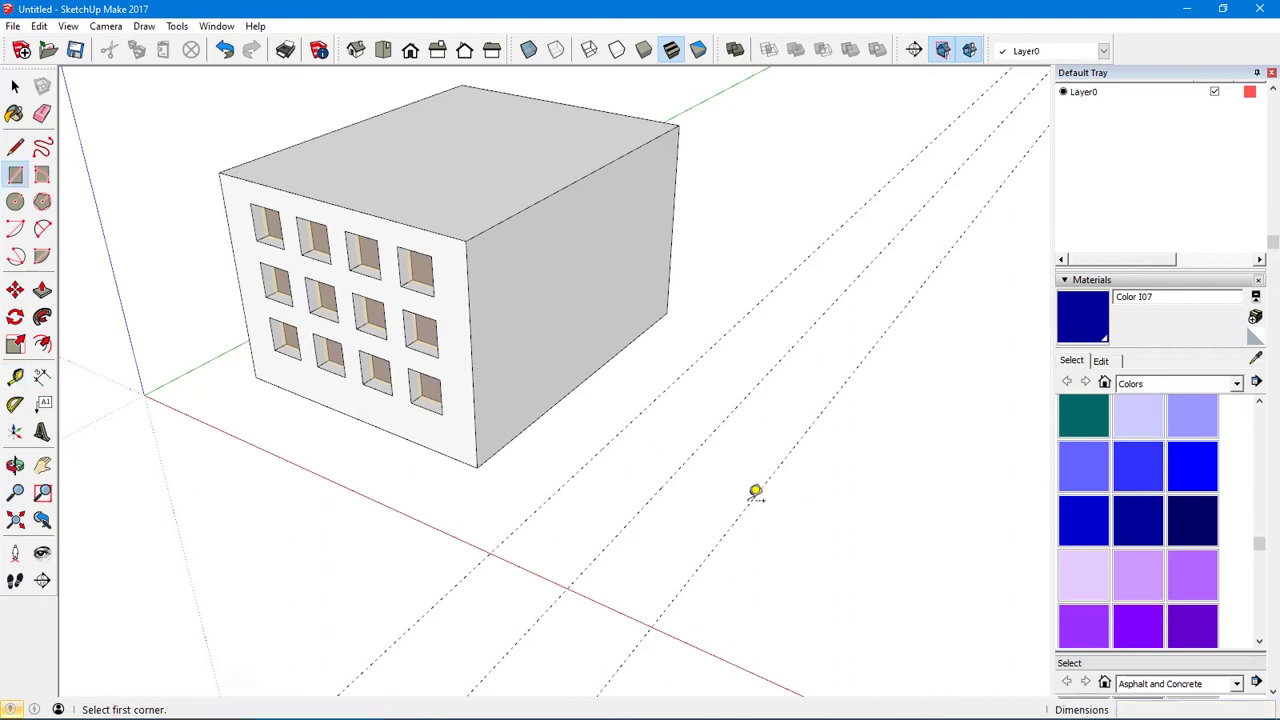
pyautogui.click(504, 539)
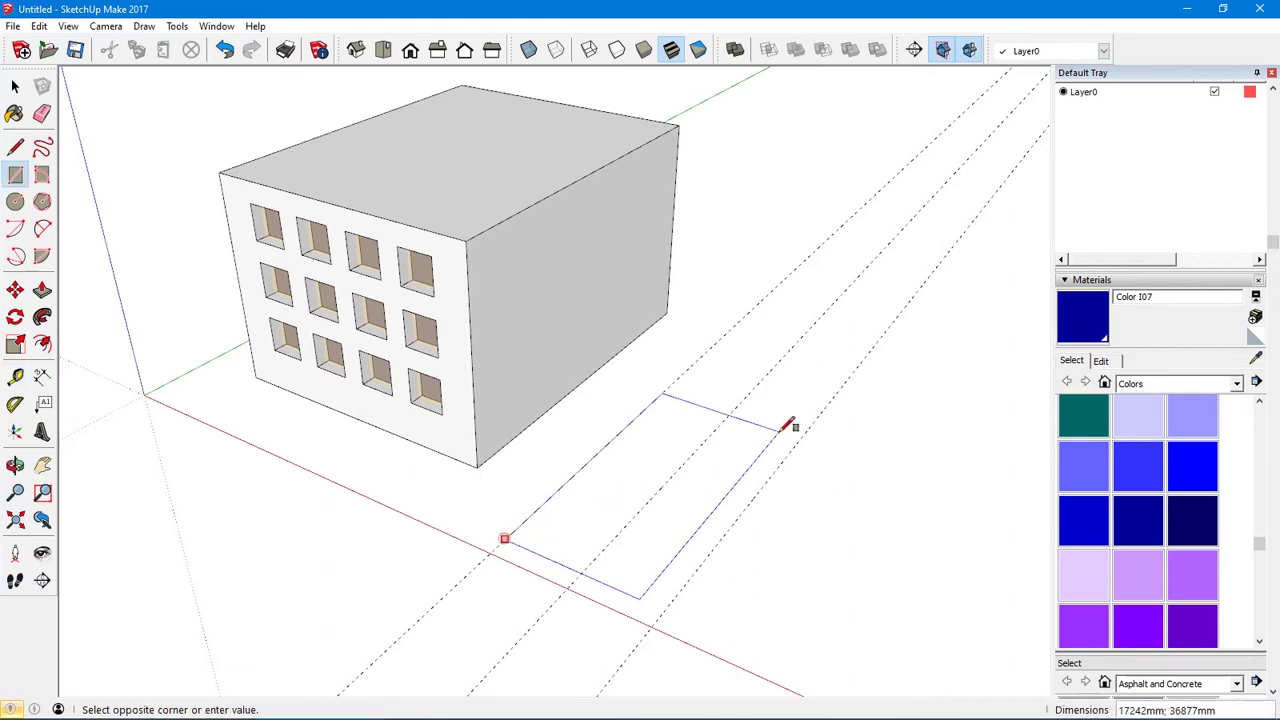
pyautogui.click(951, 247)
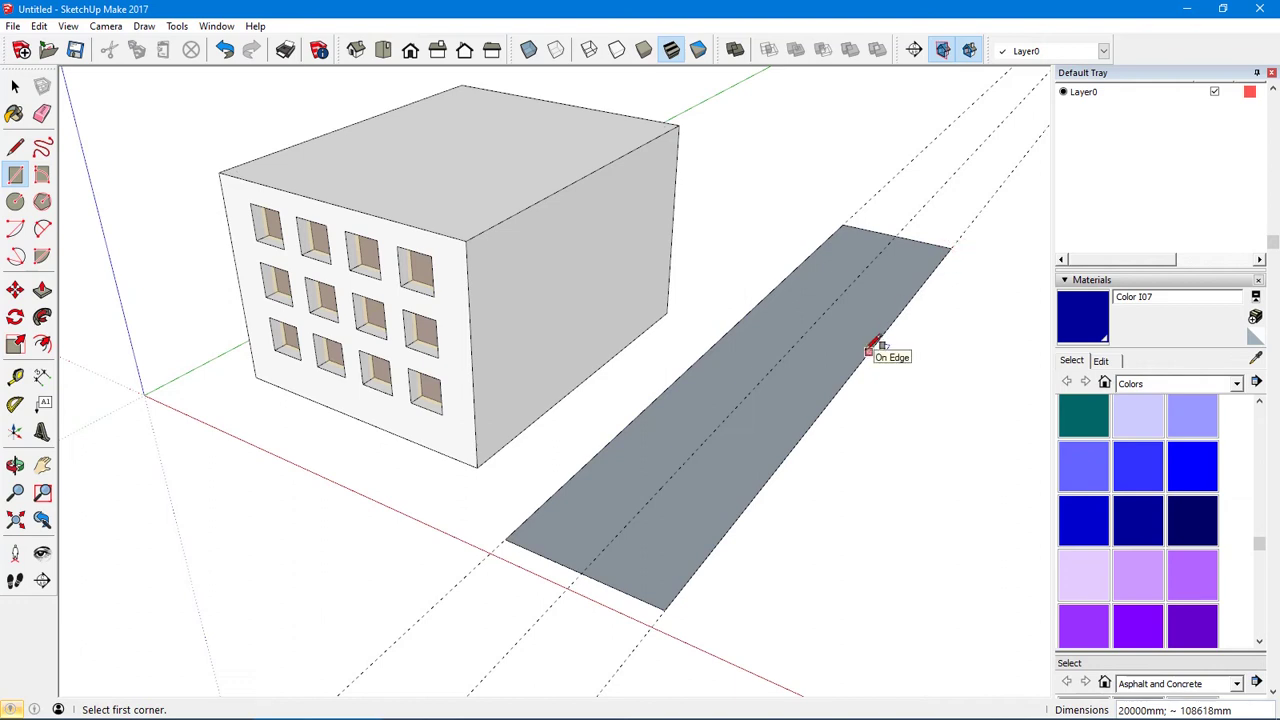
# Pull the ground rectangle up 2300 mm into a slab beside the building
pyautogui.press('p')
pyautogui.click(723, 474)
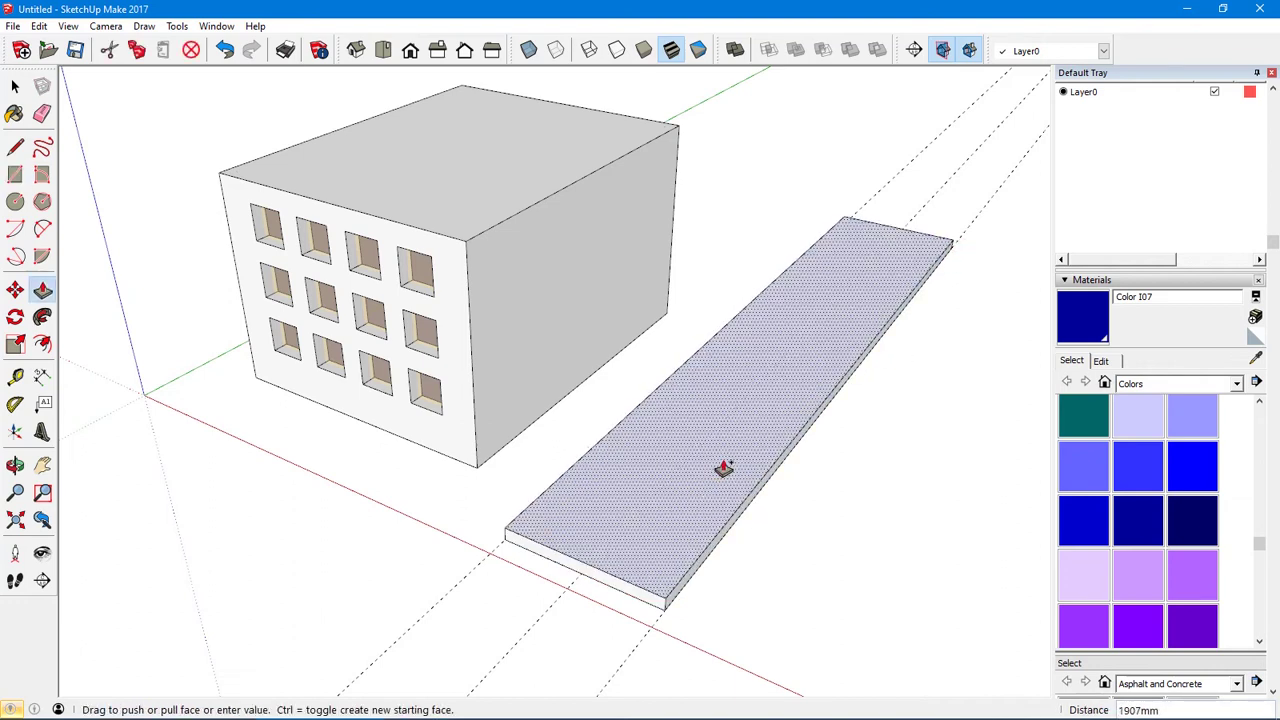
pyautogui.click(723, 468)
# Extend the slab's long side face about 59116 mm toward and past the building so the base surrounds it
pyautogui.moveTo(720, 466); pyautogui.dragTo(1027, 398, button='middle')
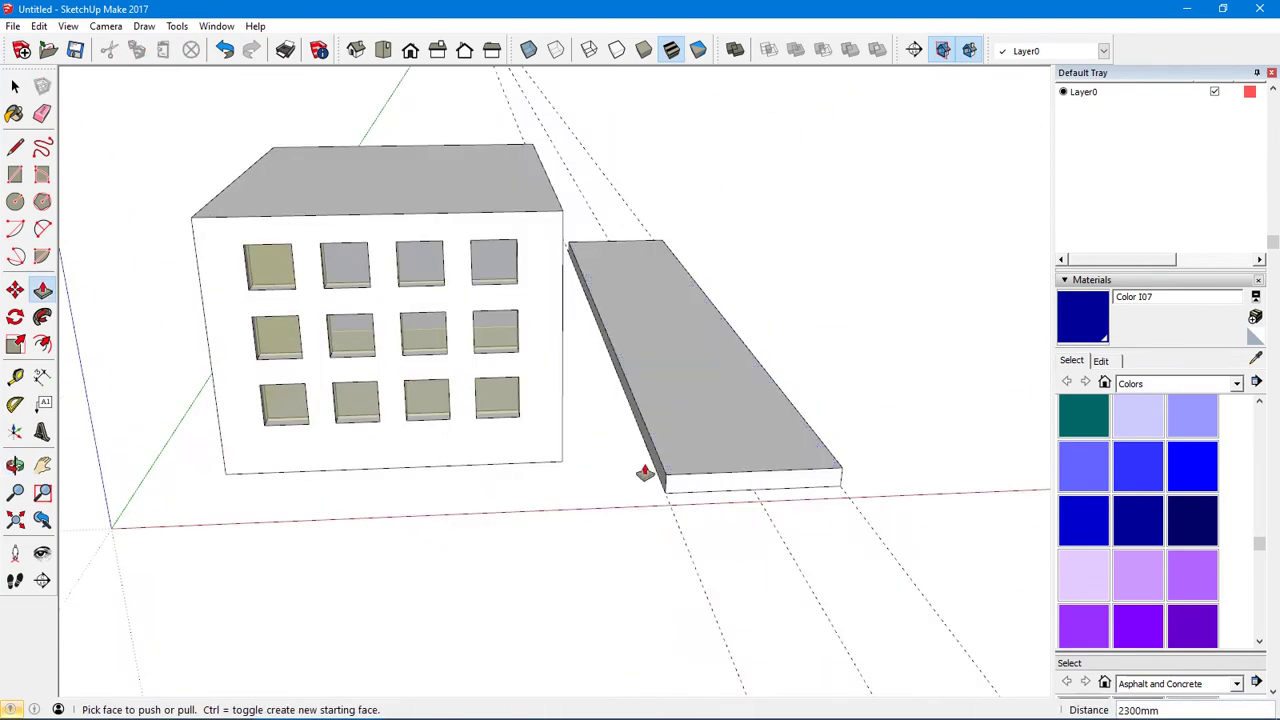
pyautogui.moveTo(640, 450); pyautogui.dragTo(129, 523)
pyautogui.moveTo(129, 523); pyautogui.dragTo(200, 434, button='middle')
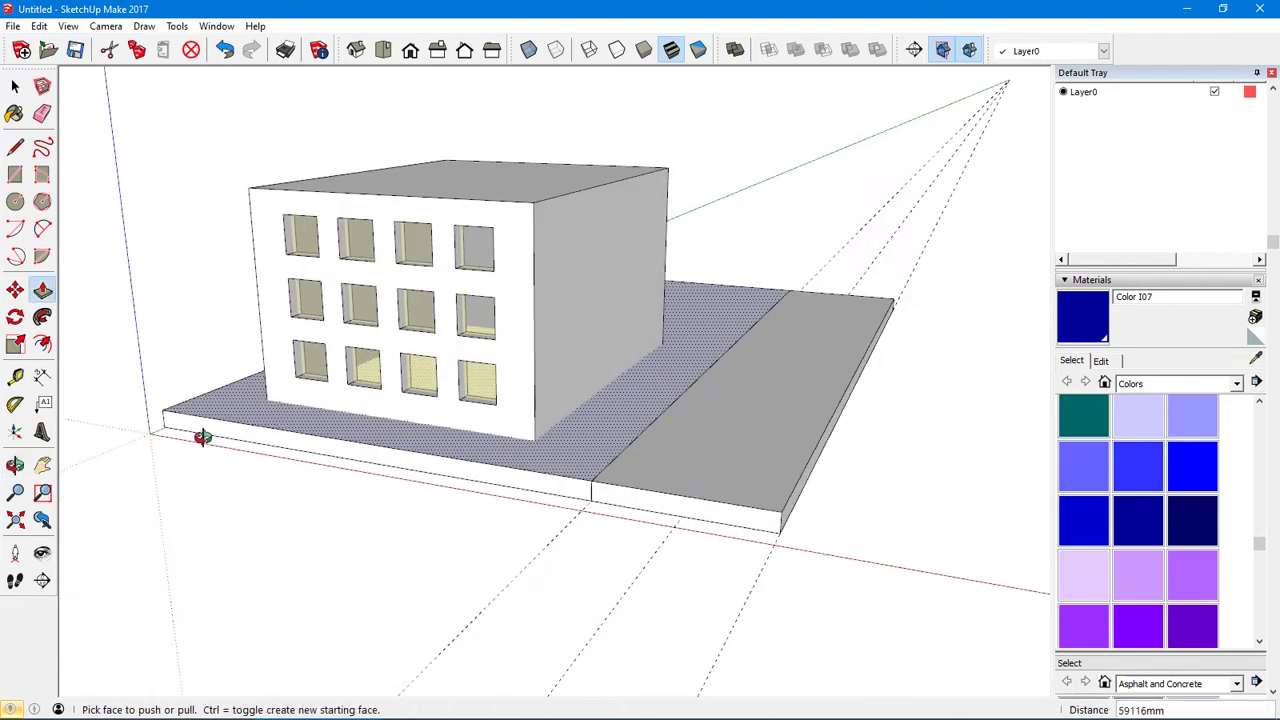
pyautogui.press('space')
# Try to place a guide 10000 mm from the inner edge of the road strip, and undo it
pyautogui.moveTo(469, 460); pyautogui.dragTo(675, 348, button='middle')
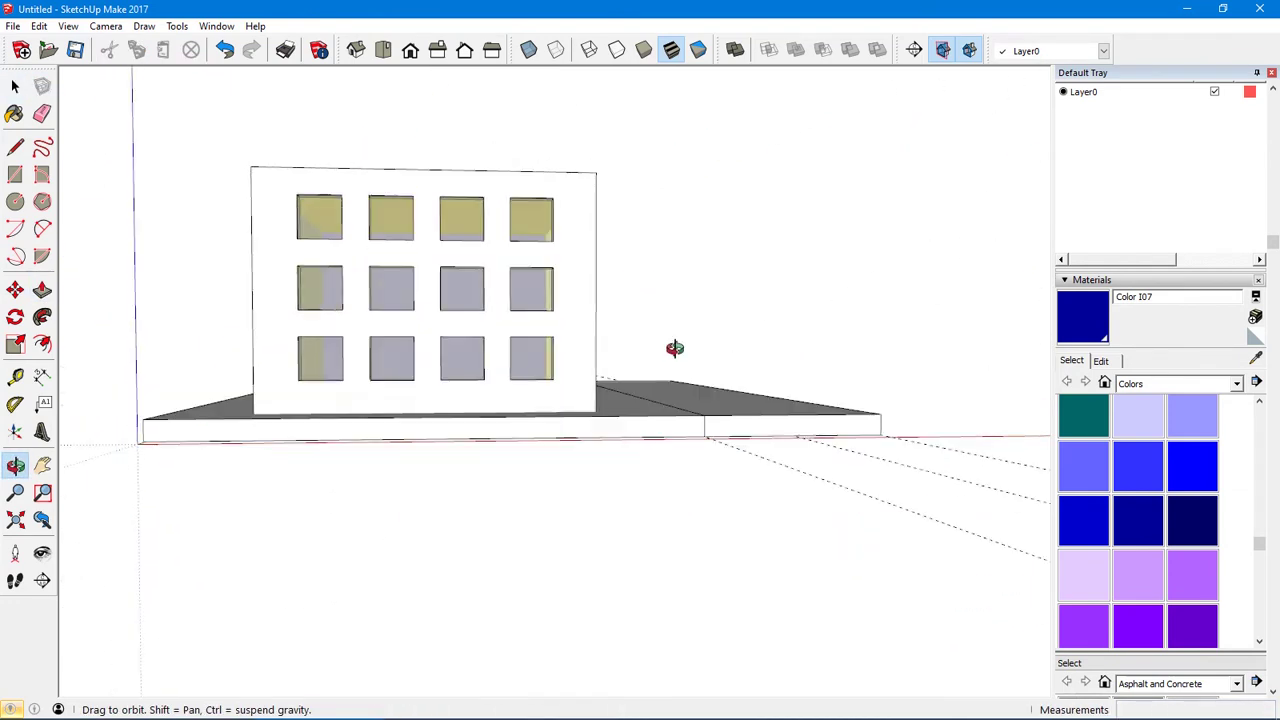
pyautogui.moveTo(576, 440); pyautogui.dragTo(450, 477, button='middle')
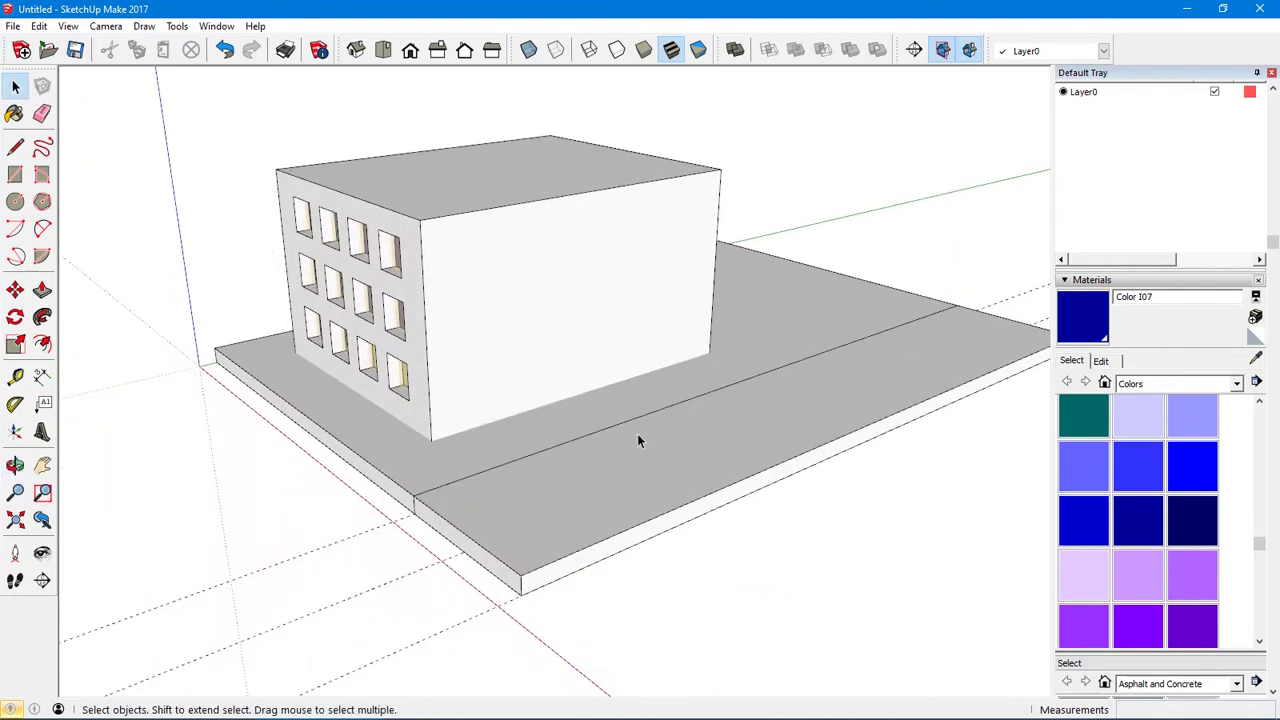
pyautogui.press('t')
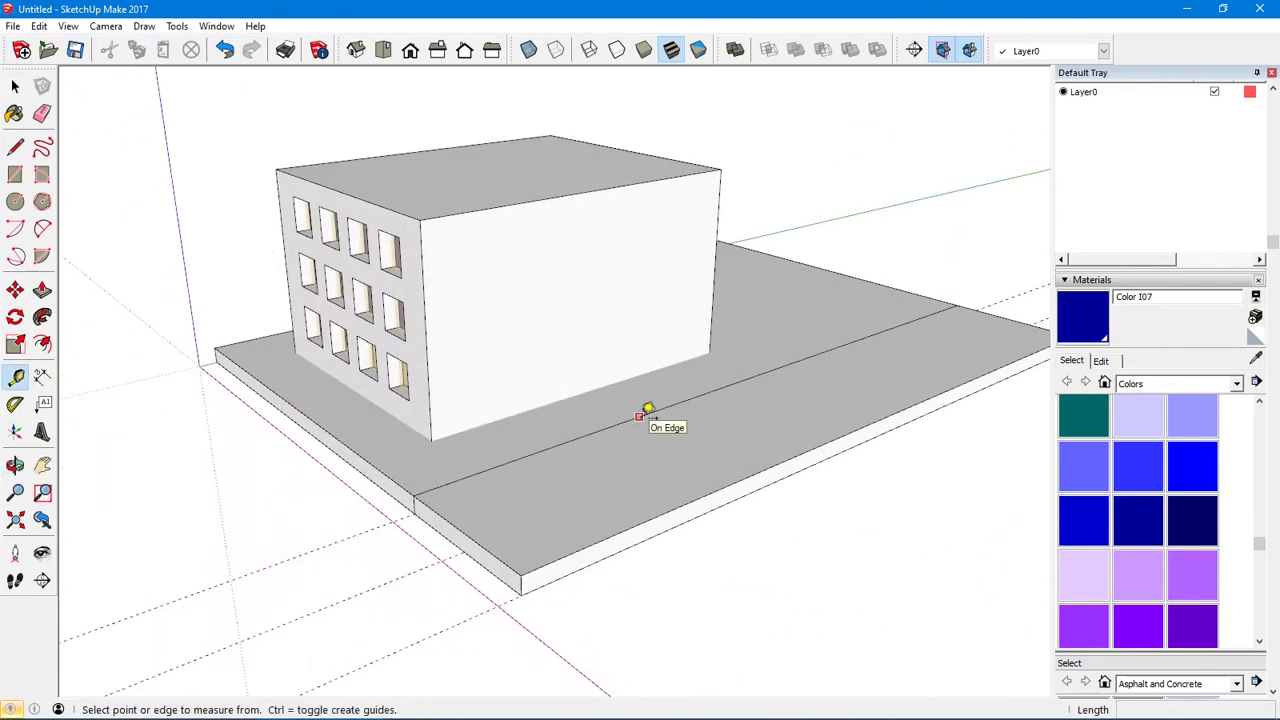
pyautogui.click(460, 478)
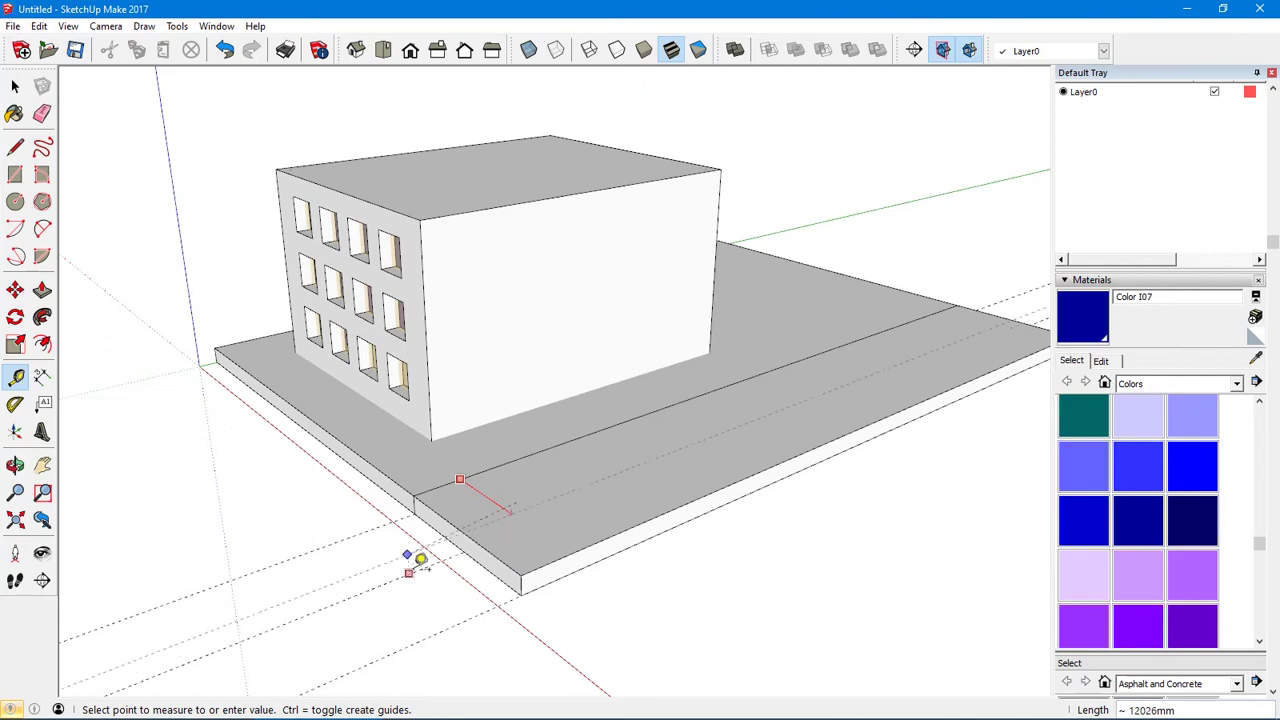
pyautogui.moveTo(409, 560); pyautogui.dragTo(643, 557, button='middle')
pyautogui.write('10000')
pyautogui.press('Return')
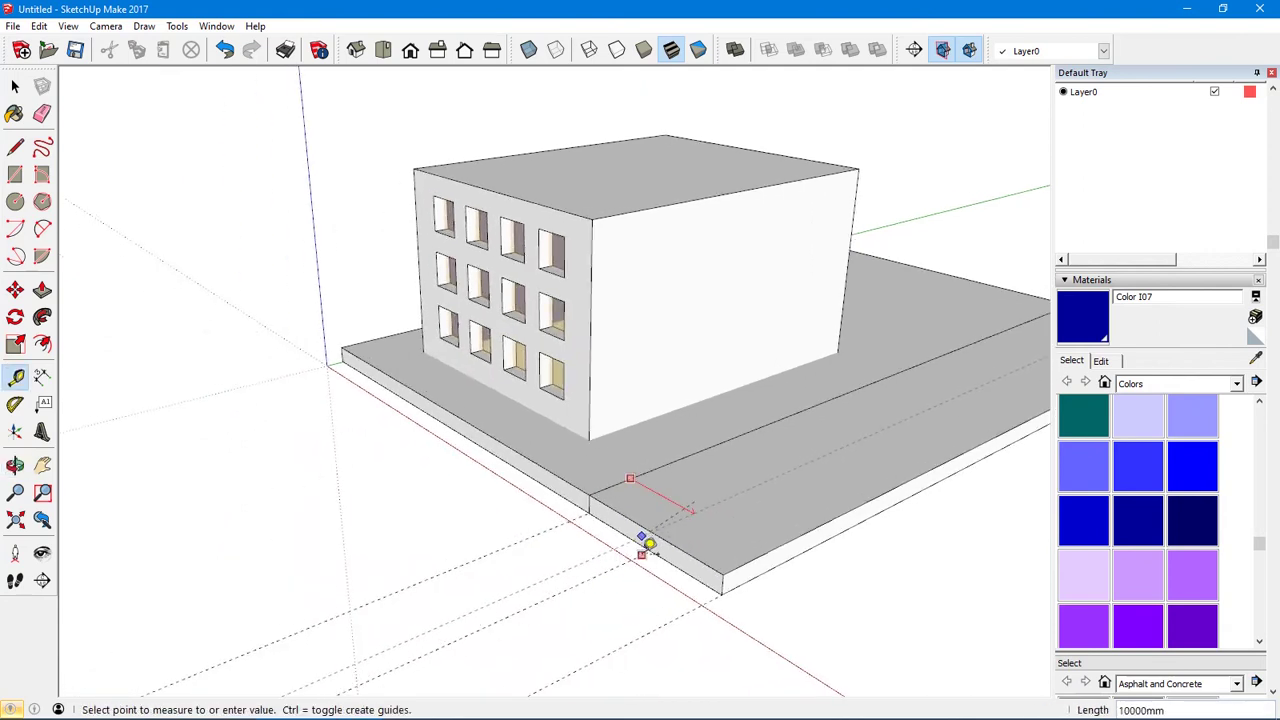
pyautogui.moveTo(650, 548); pyautogui.dragTo(866, 500, button='middle')
pyautogui.scroll(3, 706, 517)
pyautogui.hotkey('ctrl', 'z')
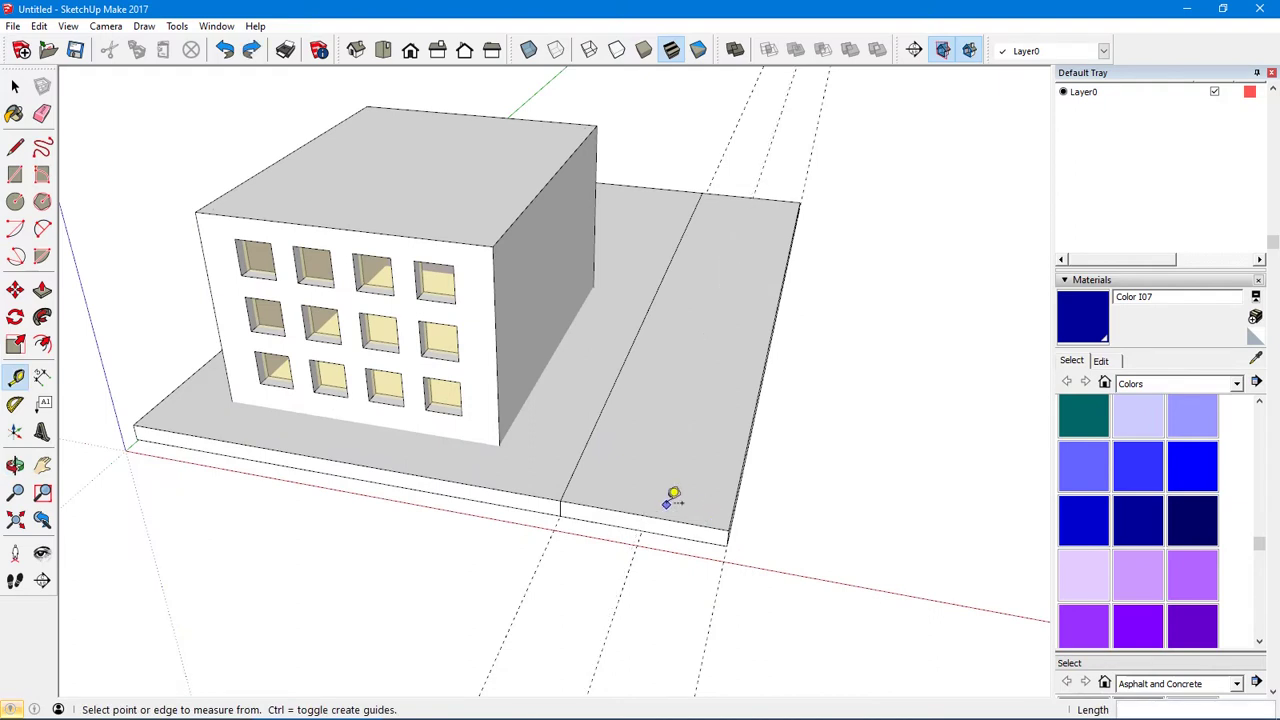
# Place a centre guide on the road strip's upper surface, parallel to its inner edge and offset 10000 mm
pyautogui.click(589, 442)
pyautogui.write('10000mm')
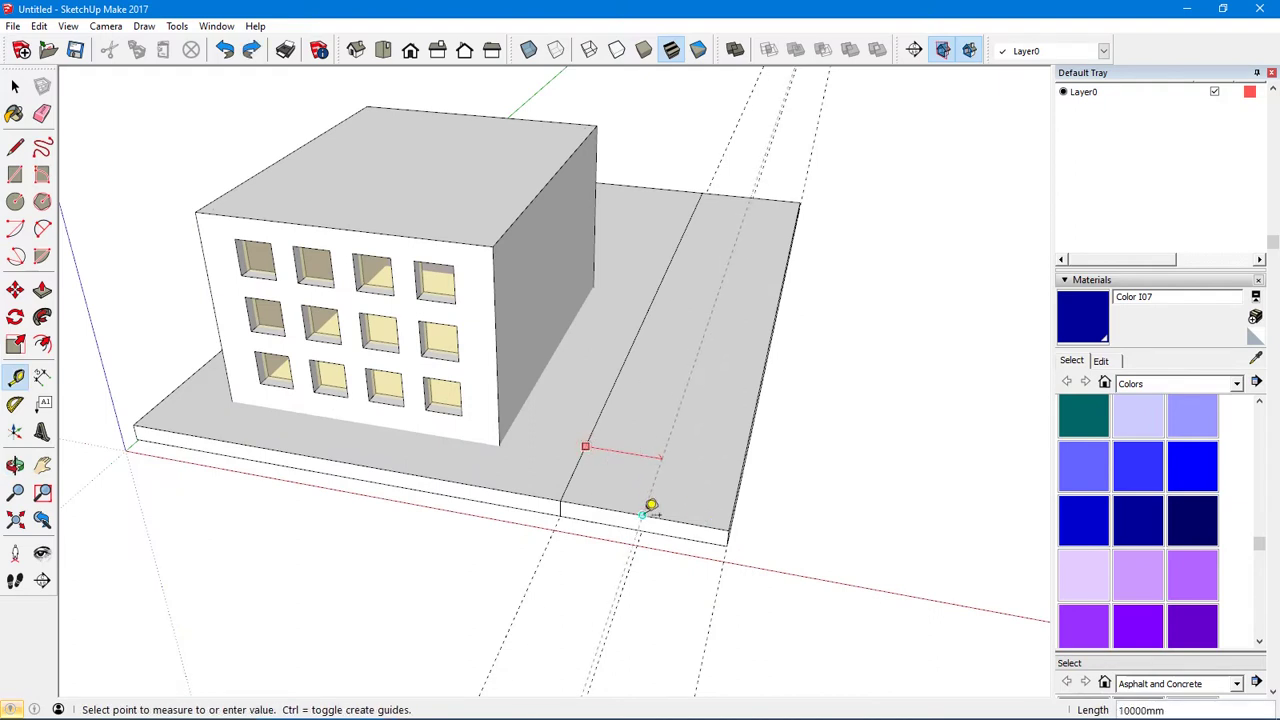
pyautogui.press('Return')
pyautogui.moveTo(728, 470); pyautogui.dragTo(575, 518, button='middle')
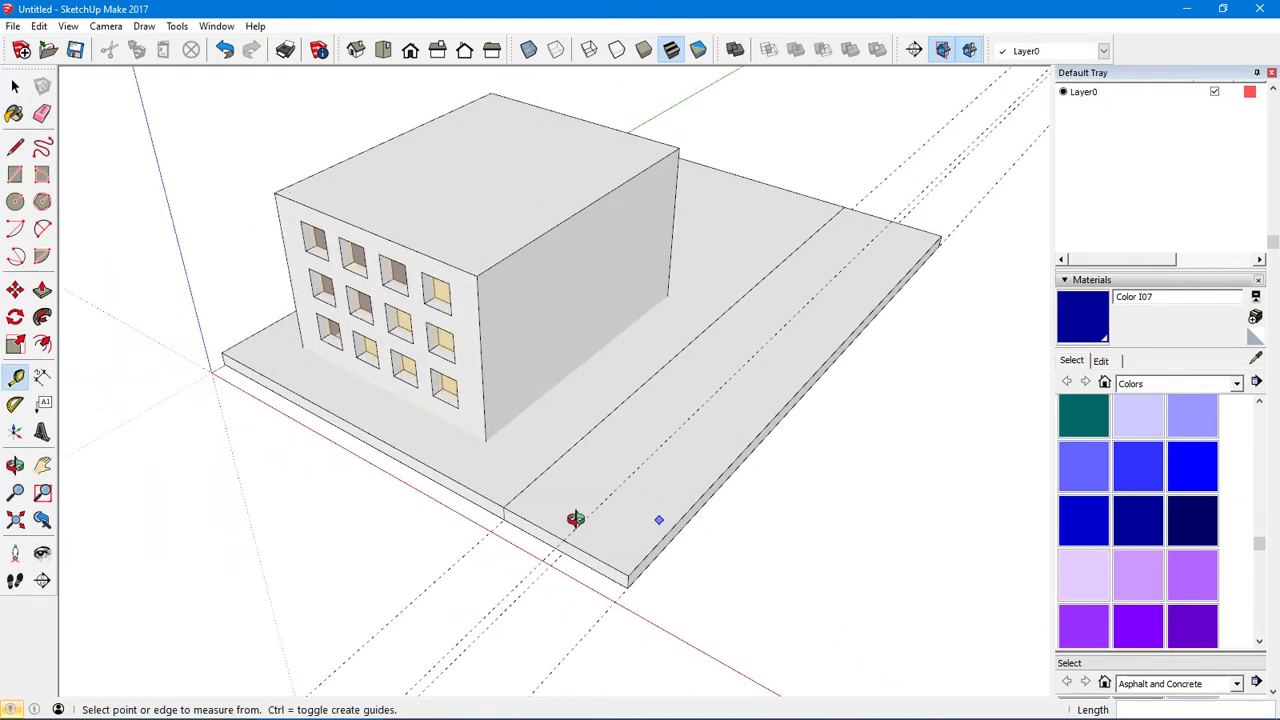
# Add parallel guides 1000 mm to each side of the road's centre guide, and erase the centre guide
pyautogui.click(613, 489)
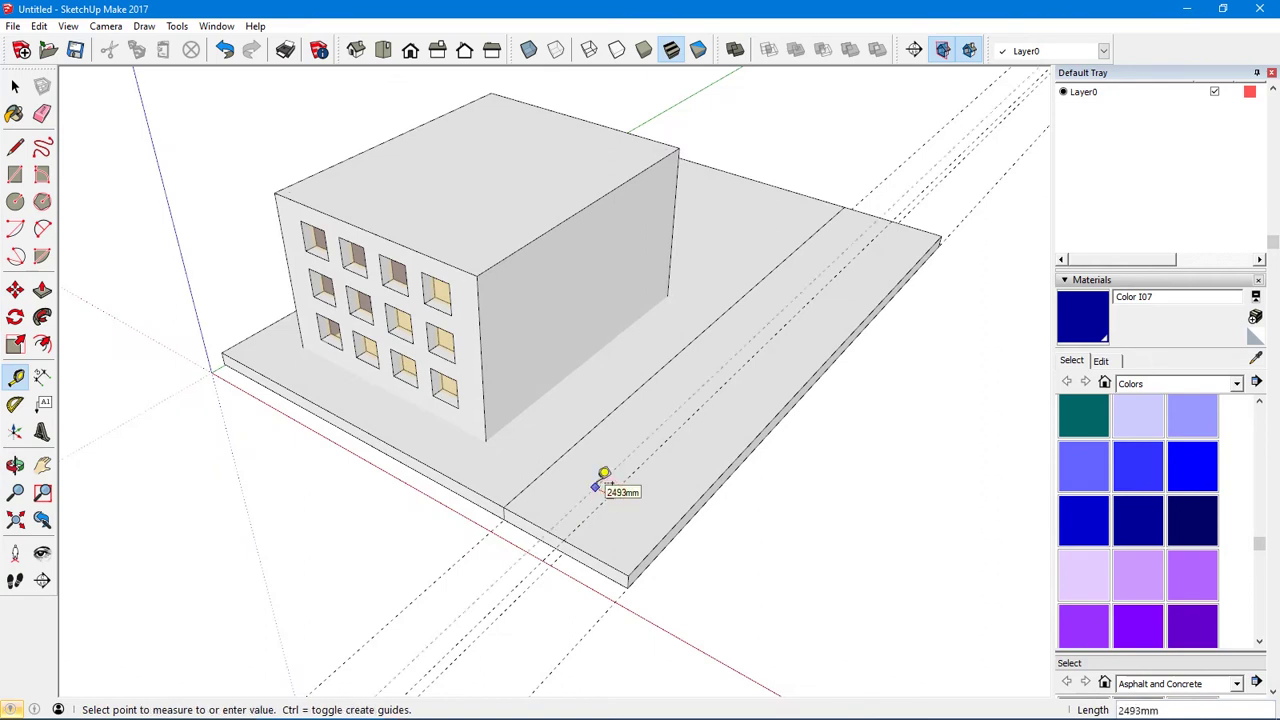
pyautogui.press('Return')
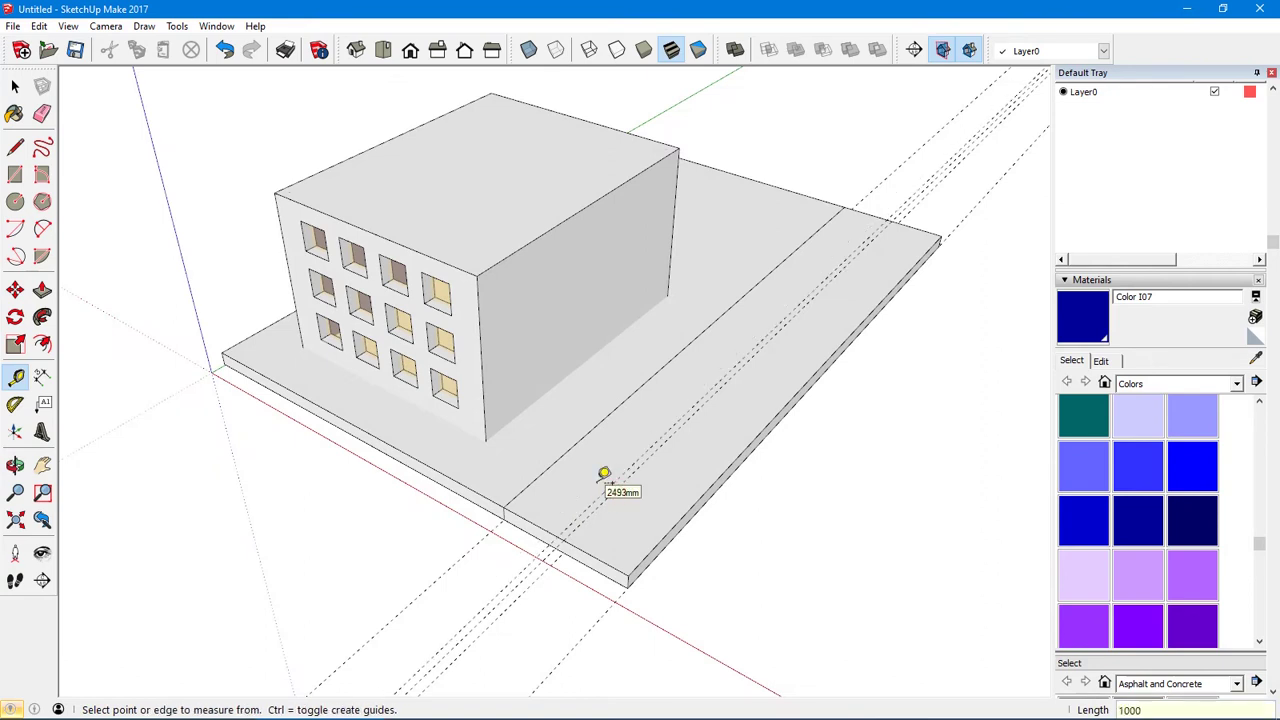
pyautogui.click(611, 494)
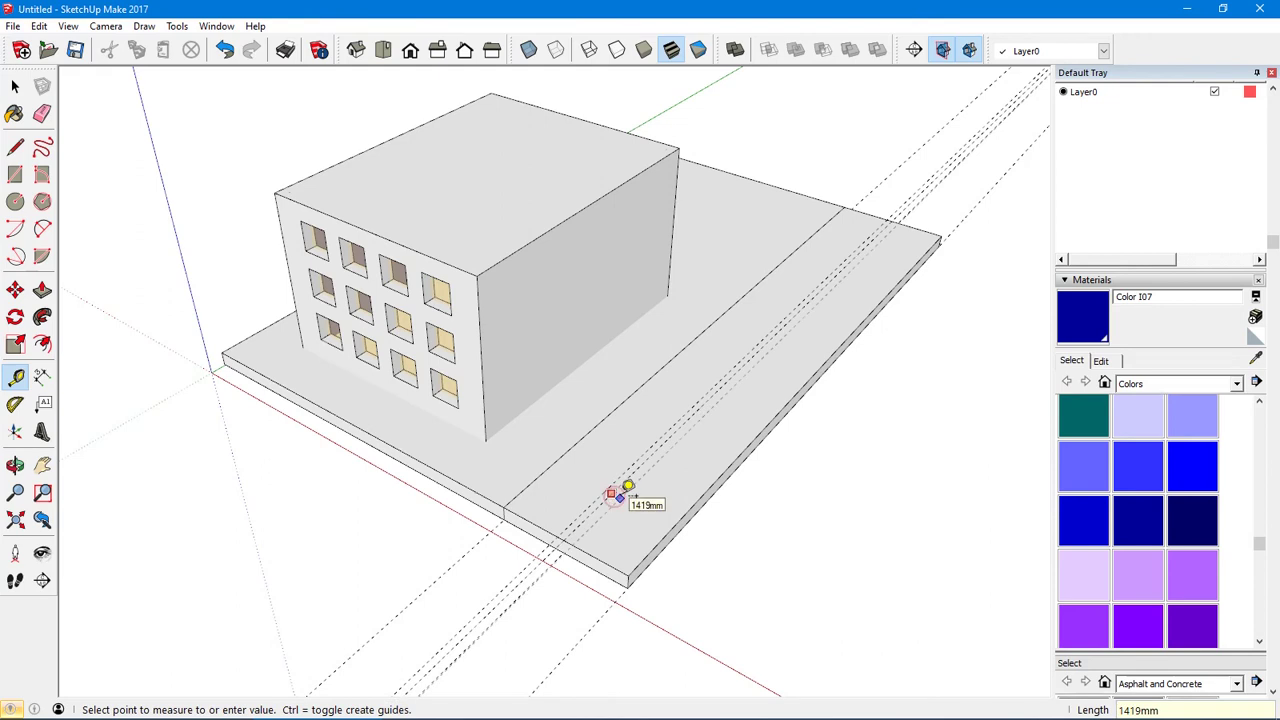
pyautogui.press('Return')
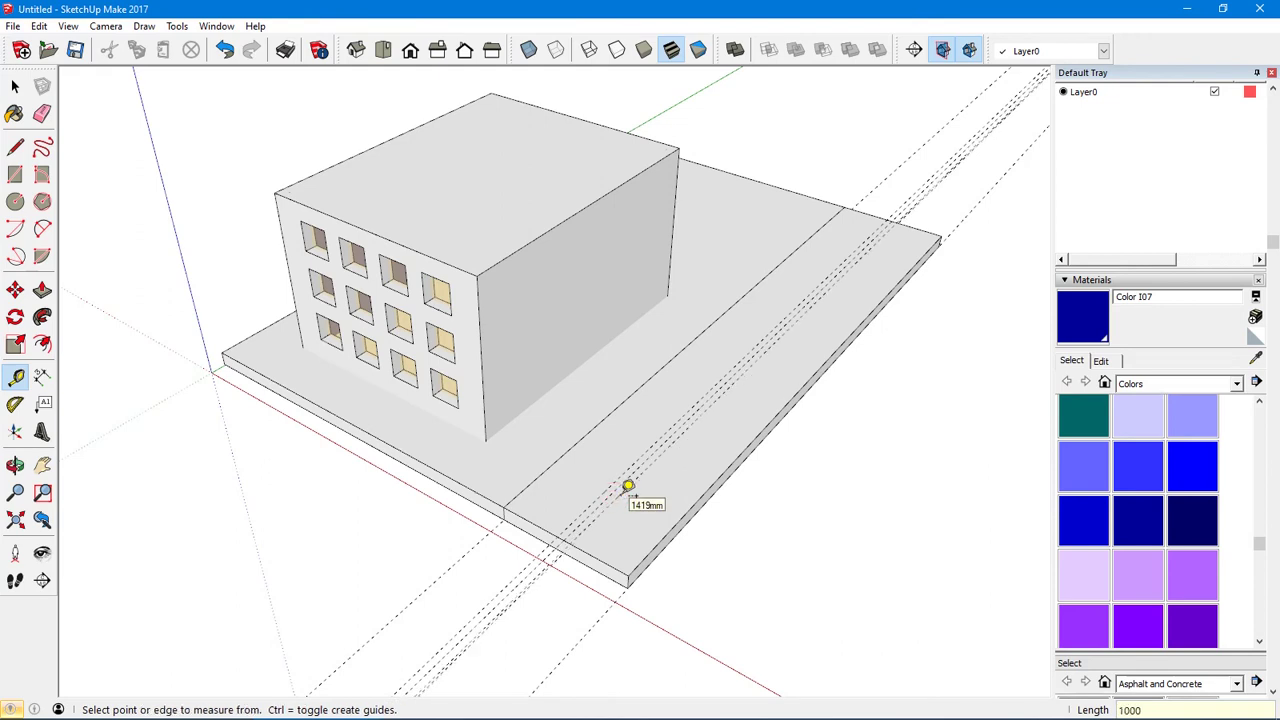
pyautogui.press('e')
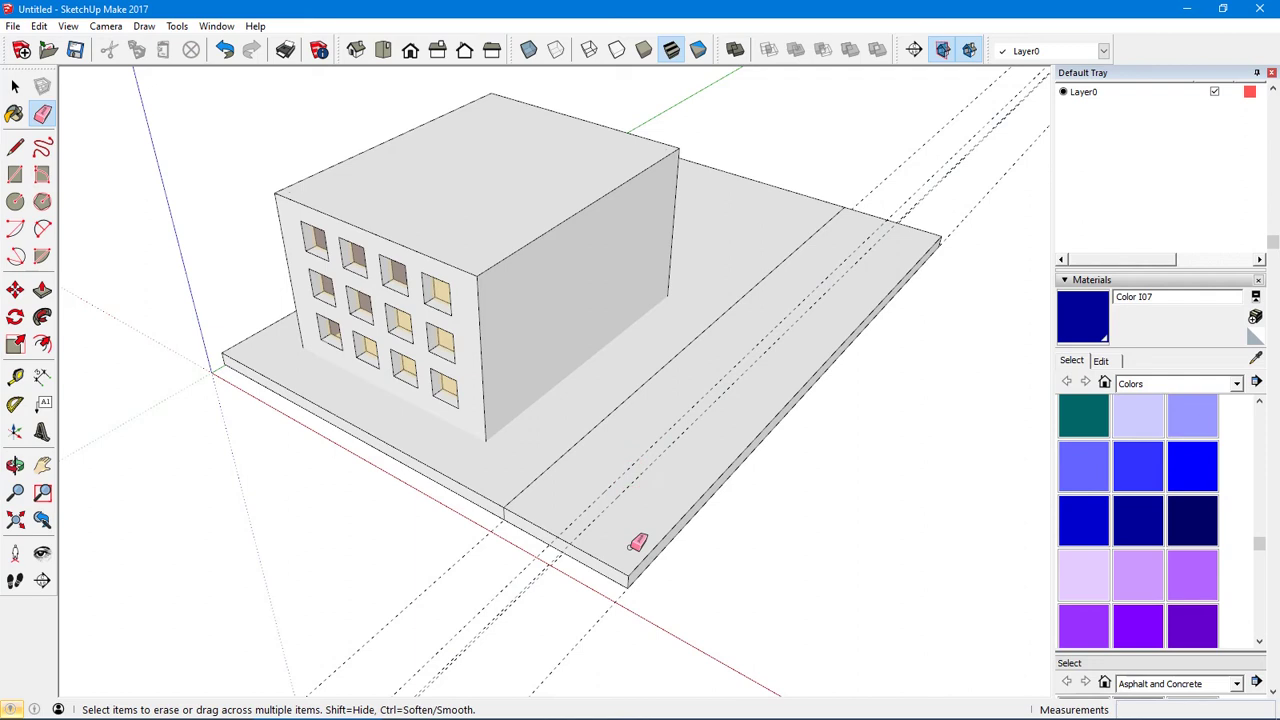
# Draw a lane-dash rectangle about 10534 mm long and 2000 mm wide between the two guides near the road's front end
pyautogui.press('l')
pyautogui.press('r')
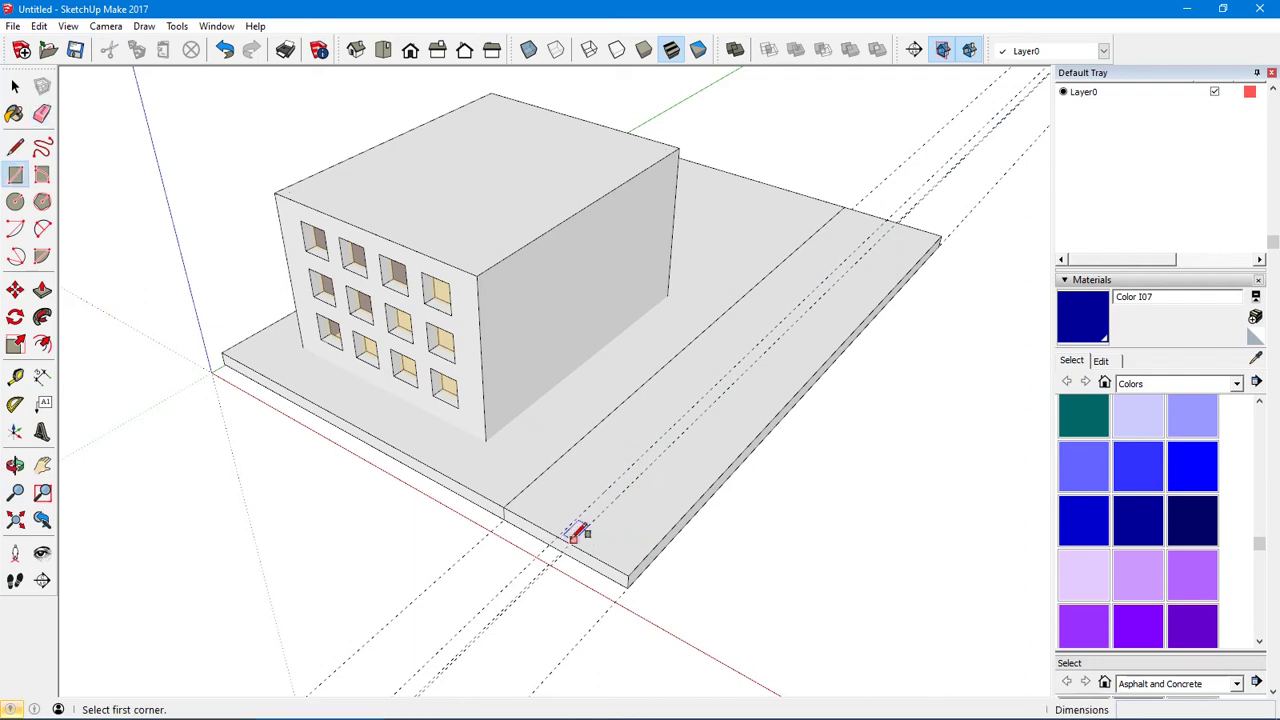
pyautogui.click(575, 519)
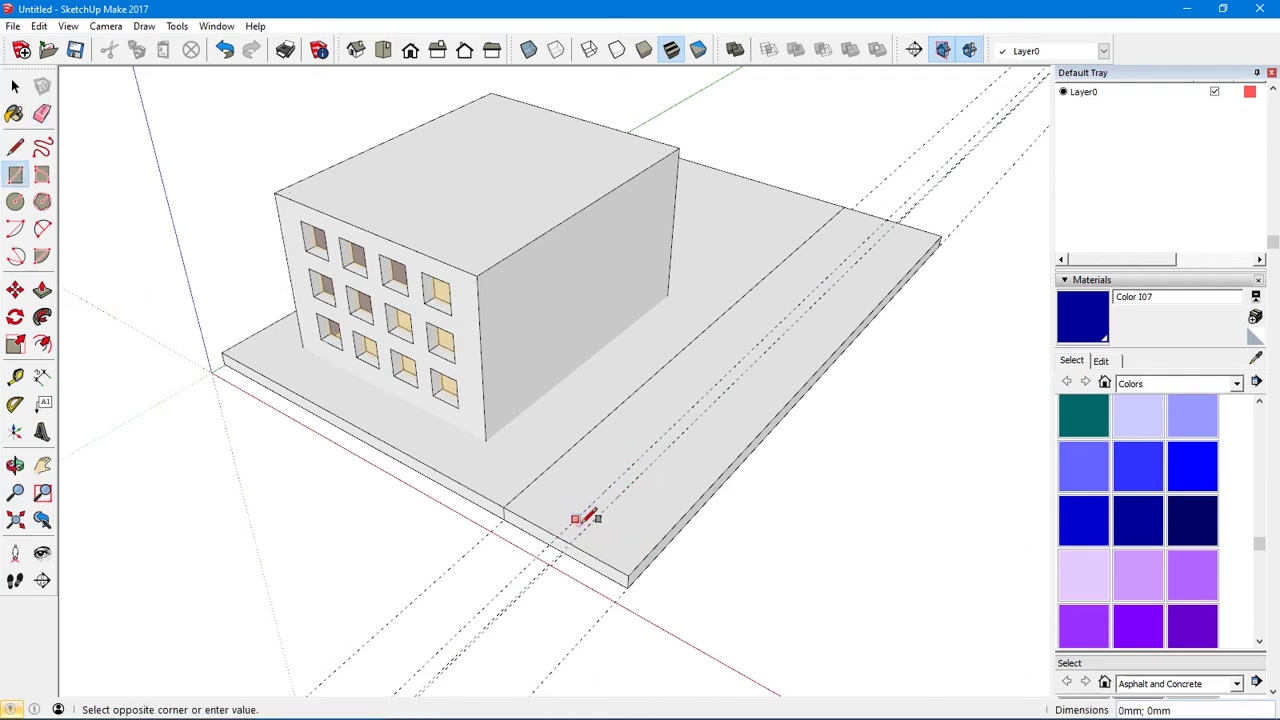
pyautogui.click(627, 480)
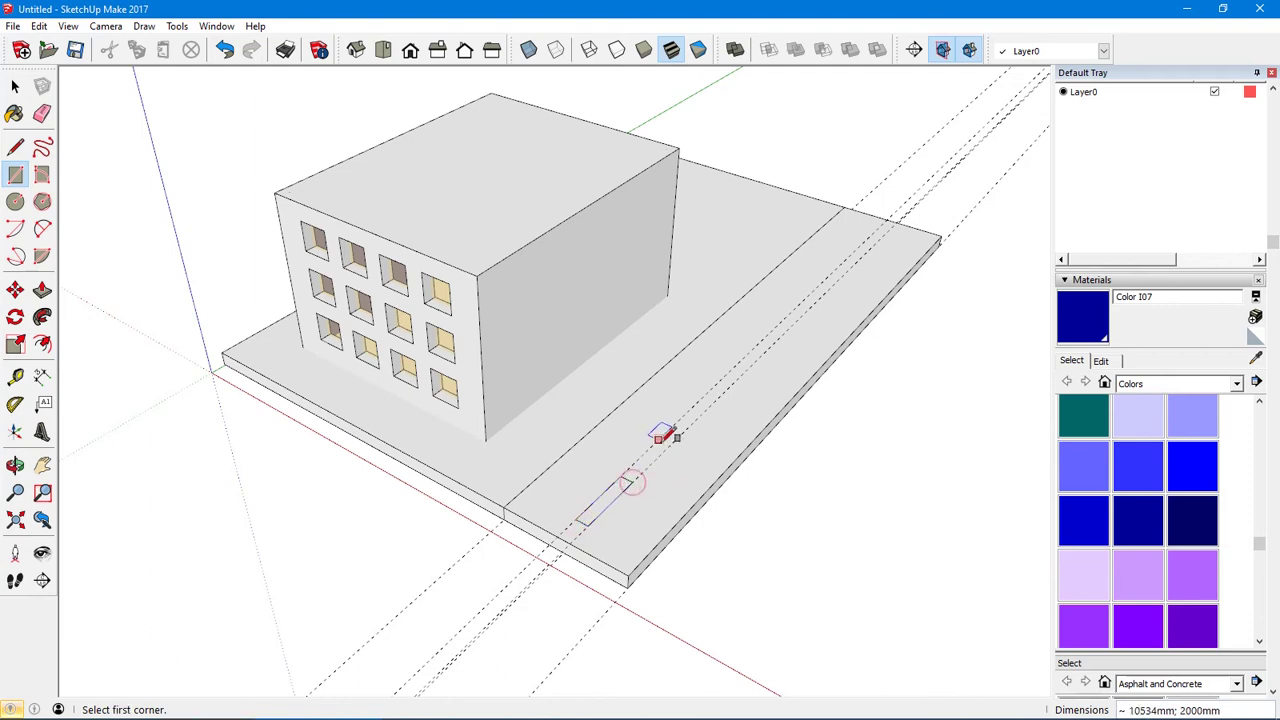
# Copy the lane-dash rectangle along the guides to the road's far end and divide the distance into 5 evenly spaced copies
pyautogui.press('m')
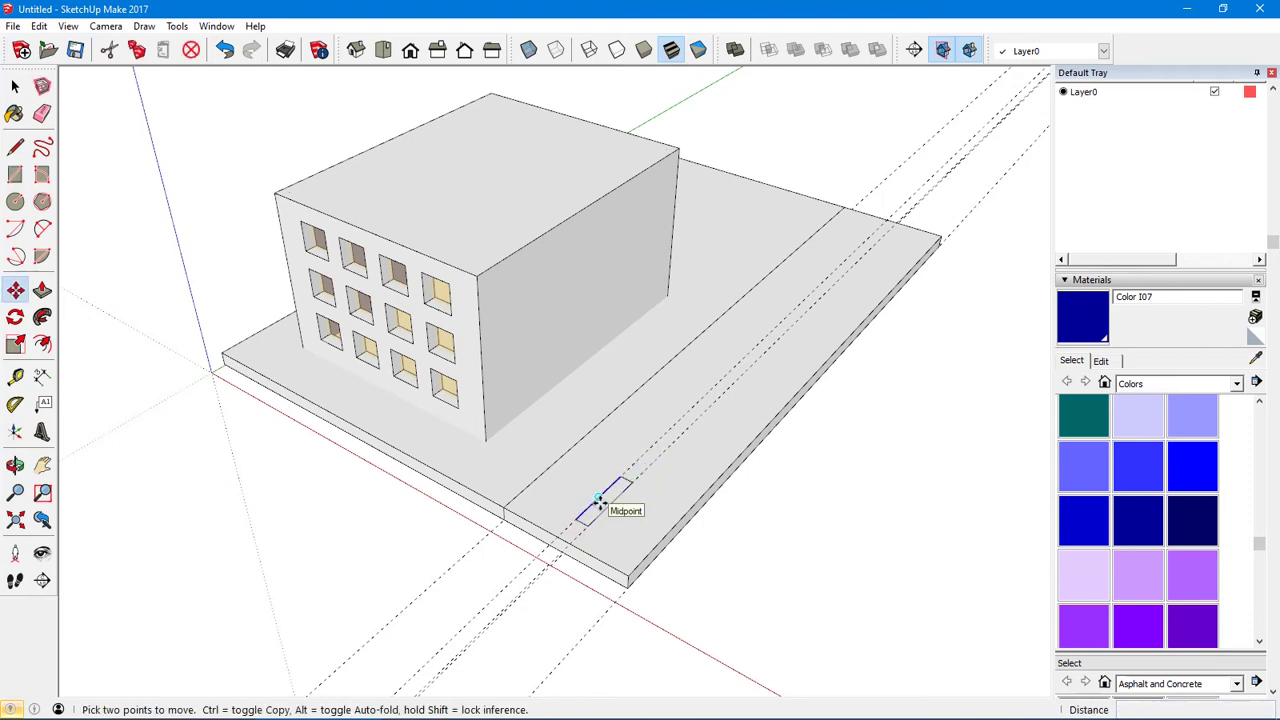
pyautogui.press('space')
pyautogui.click(598, 500)
pyautogui.press('m')
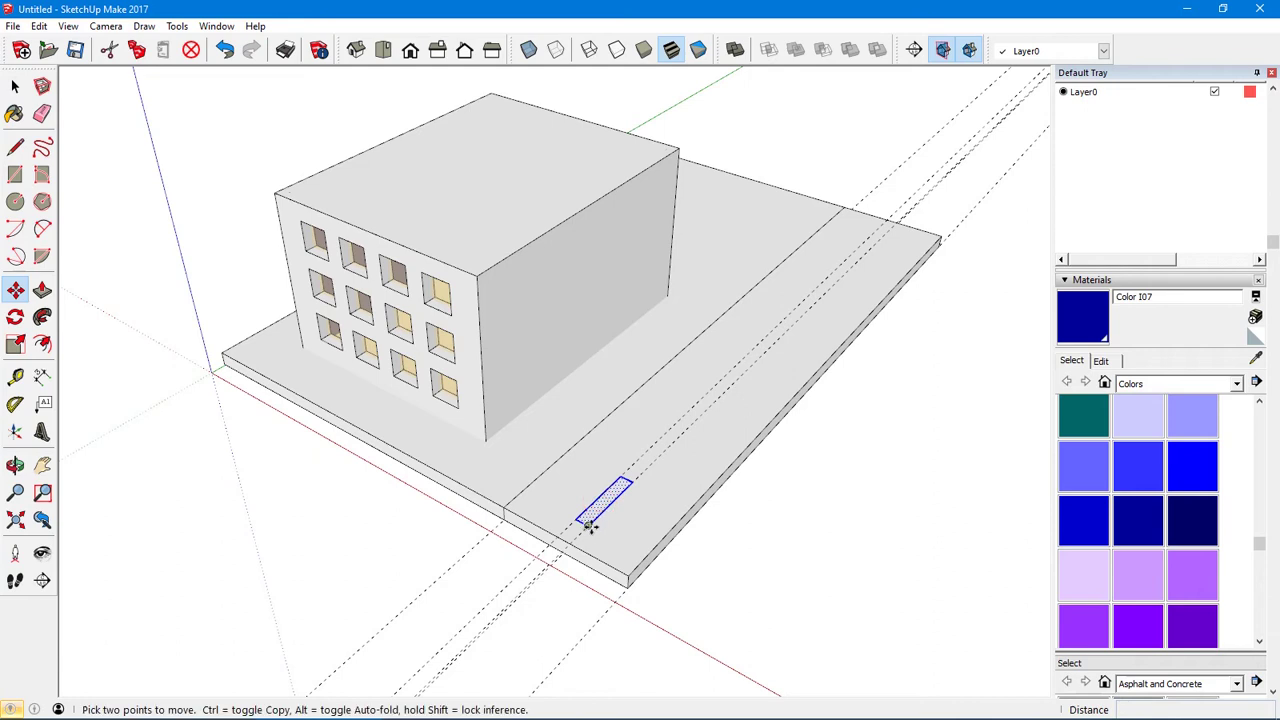
pyautogui.press('ctrl')
pyautogui.click(632, 482)
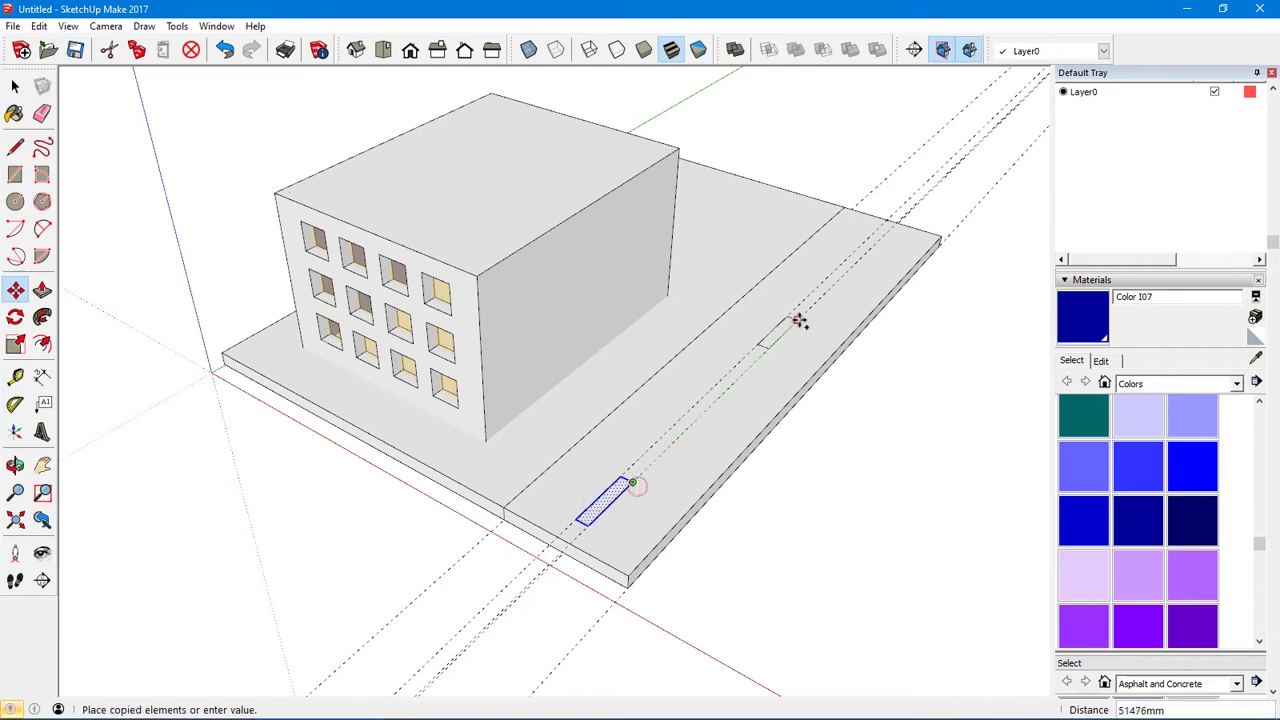
pyautogui.click(886, 236)
pyautogui.write('/')
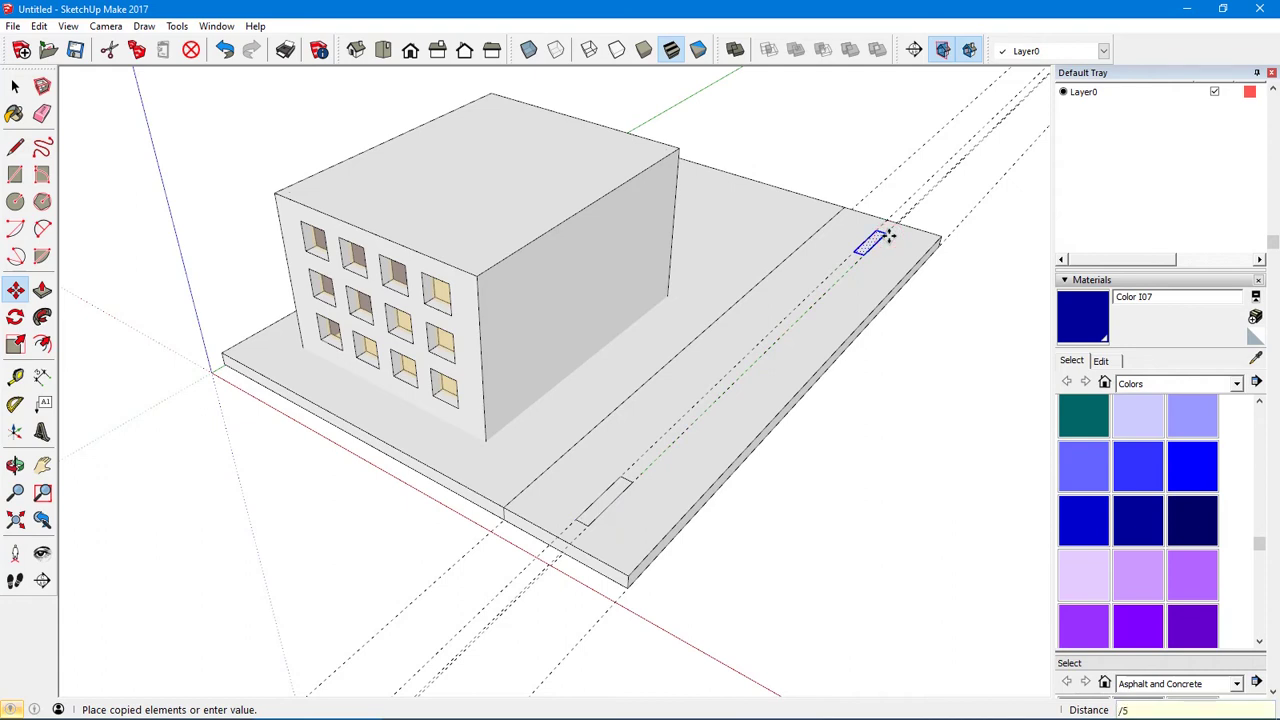
pyautogui.write('5')
pyautogui.press('Return')
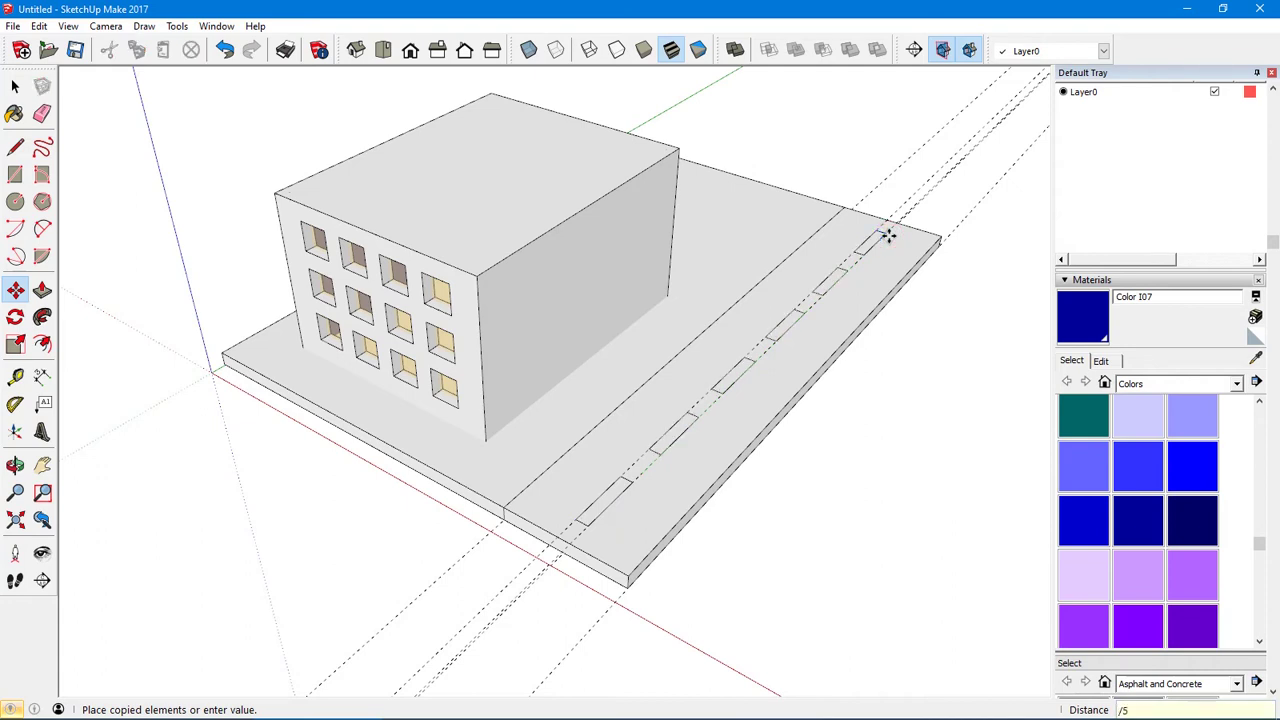
pyautogui.press('Return')
# Delete all guides from the model
pyautogui.moveTo(887, 236); pyautogui.dragTo(757, 294, button='middle')
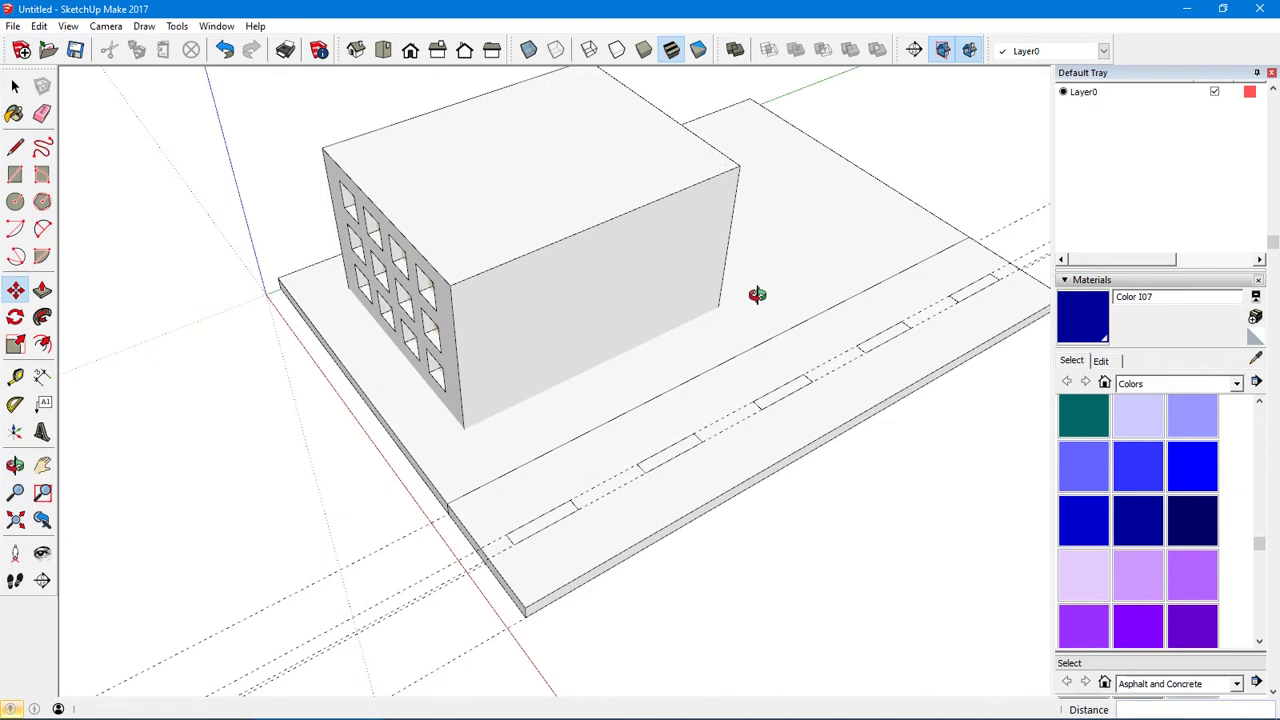
pyautogui.click(40, 26)
pyautogui.click(69, 173)
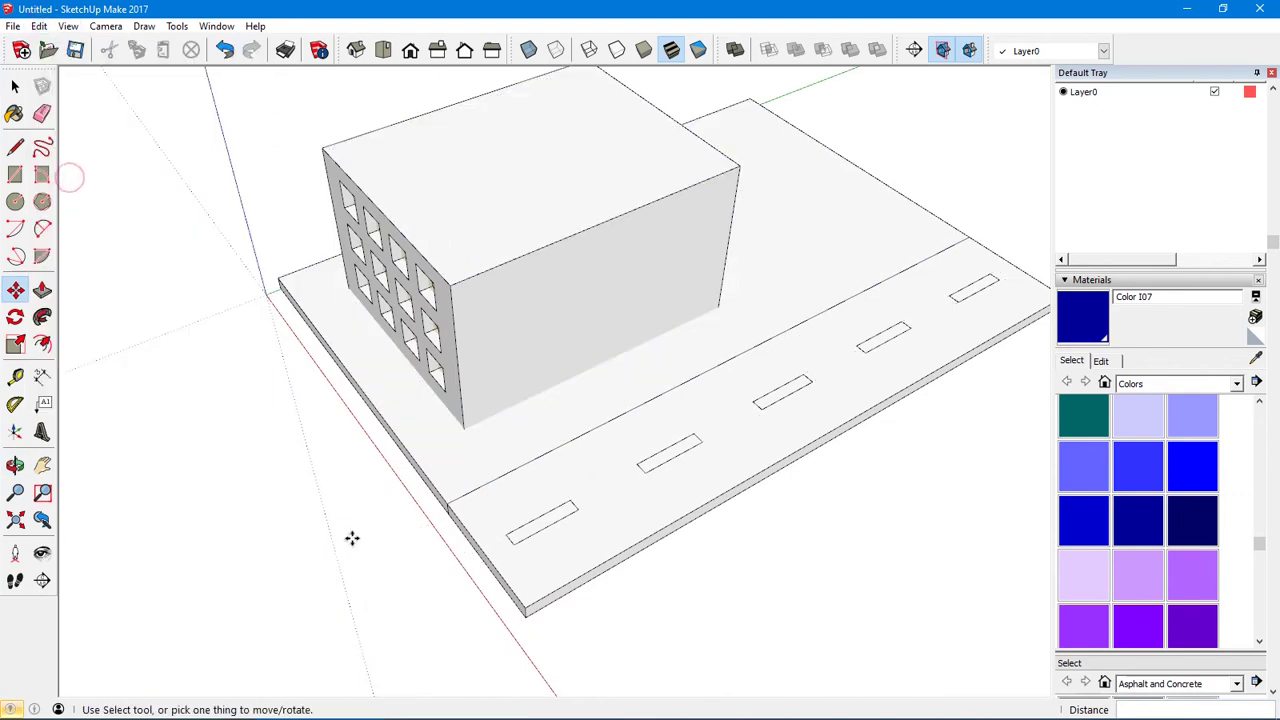
# Select the building's outer wall faces together and intersect them with the model where they meet the slab
pyautogui.moveTo(377, 516); pyautogui.dragTo(352, 500, button='middle')
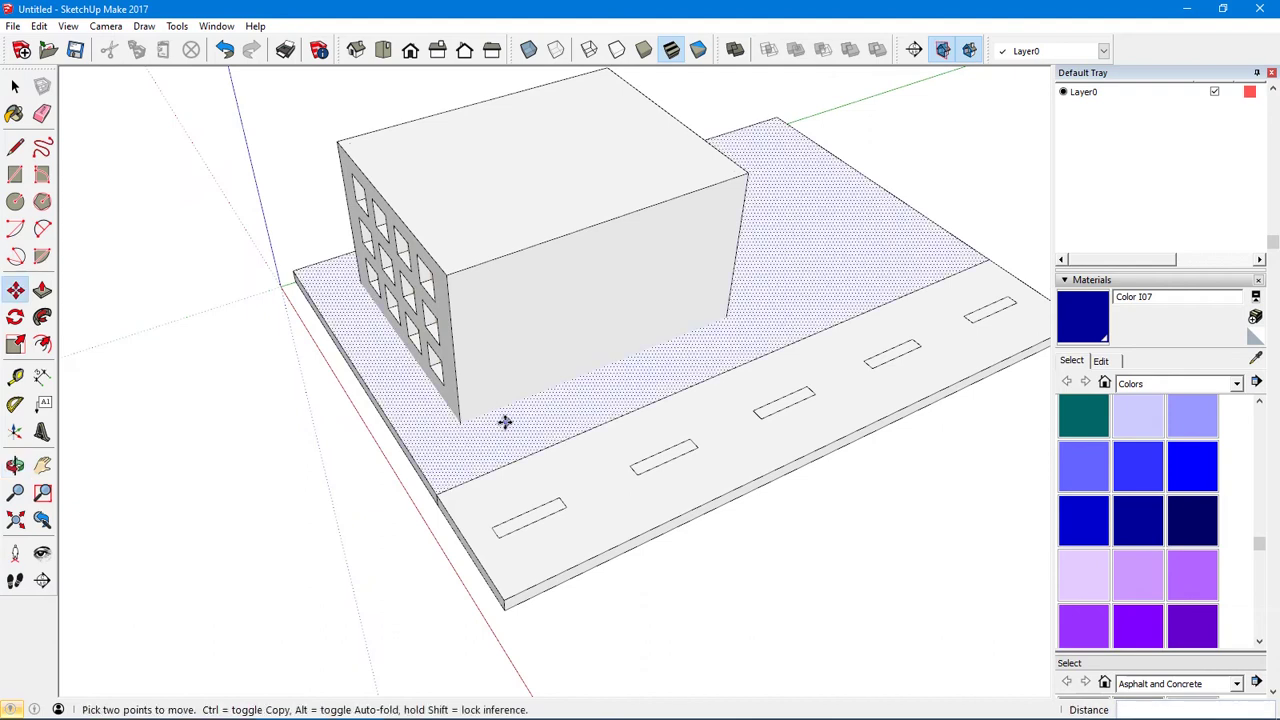
pyautogui.press('space')
pyautogui.click(546, 353)
pyautogui.moveTo(546, 350); pyautogui.dragTo(643, 383, button='middle')
pyautogui.keyDown('ctrl'); pyautogui.click(763, 381); pyautogui.keyUp('ctrl')
pyautogui.moveTo(763, 381); pyautogui.dragTo(372, 415, button='middle')
pyautogui.click(457, 423)
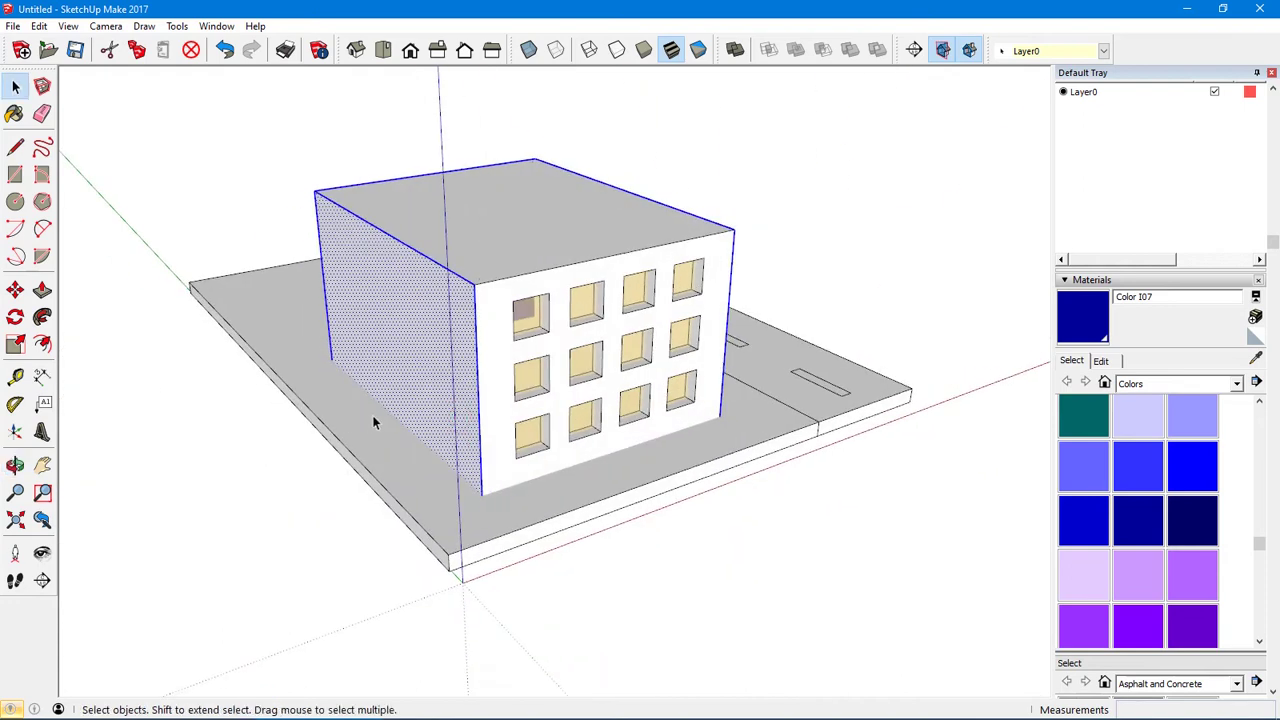
pyautogui.keyDown('shift'); pyautogui.click(491, 405); pyautogui.keyUp('shift')
pyautogui.rightClick(491, 408)
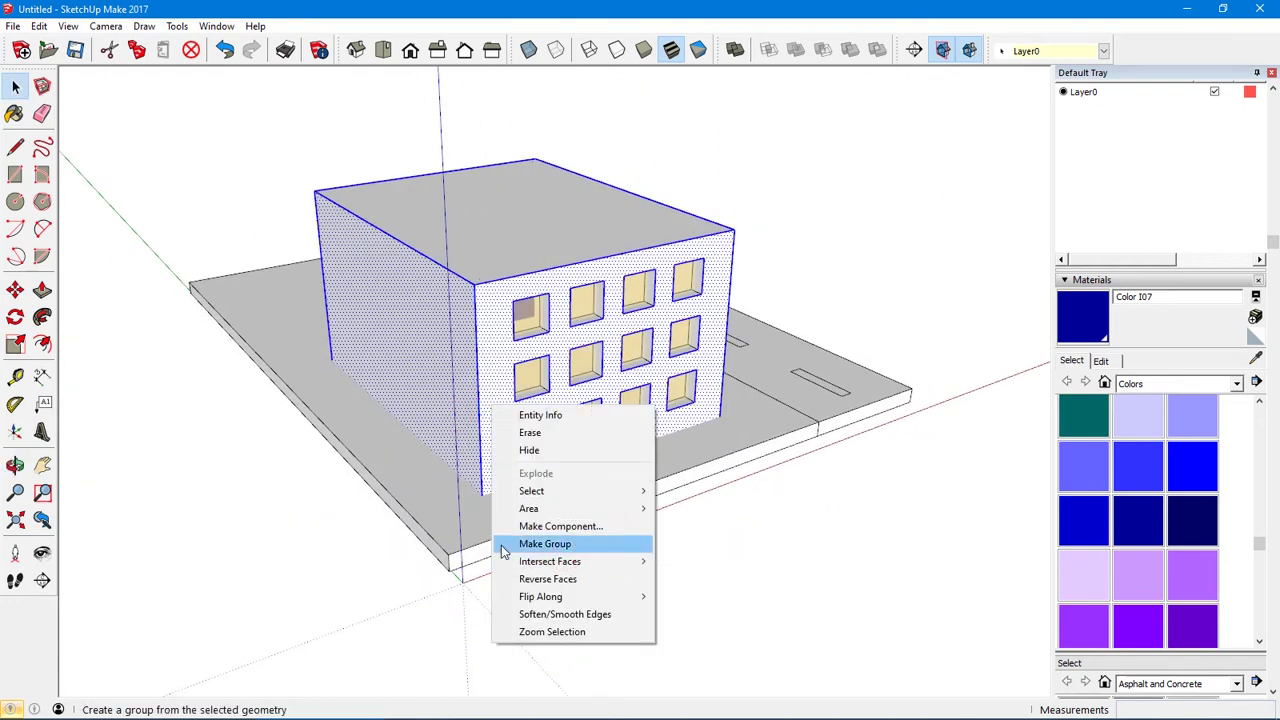
pyautogui.moveTo(548, 570)
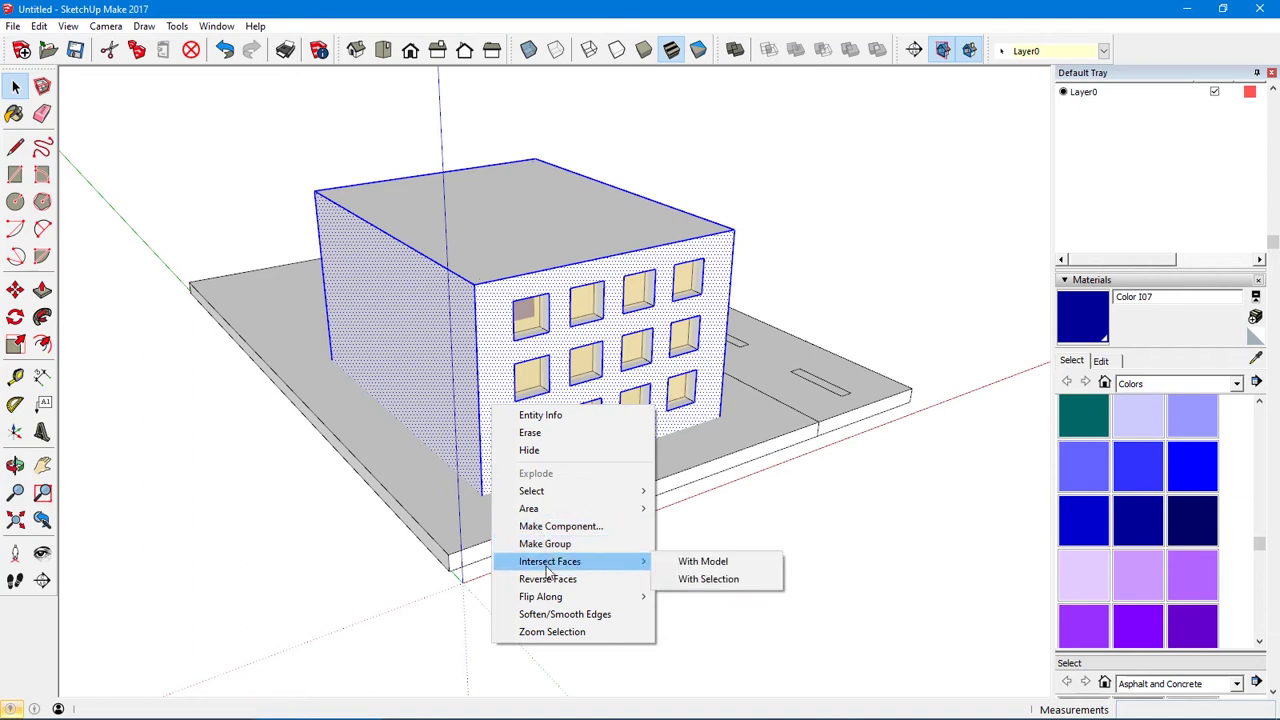
pyautogui.click(684, 562)
# Draw a street lamp outline between building and road: a vertical post, a horizontal arm toward the road and a small lamp-head face
pyautogui.moveTo(157, 548); pyautogui.dragTo(674, 560, button='middle')
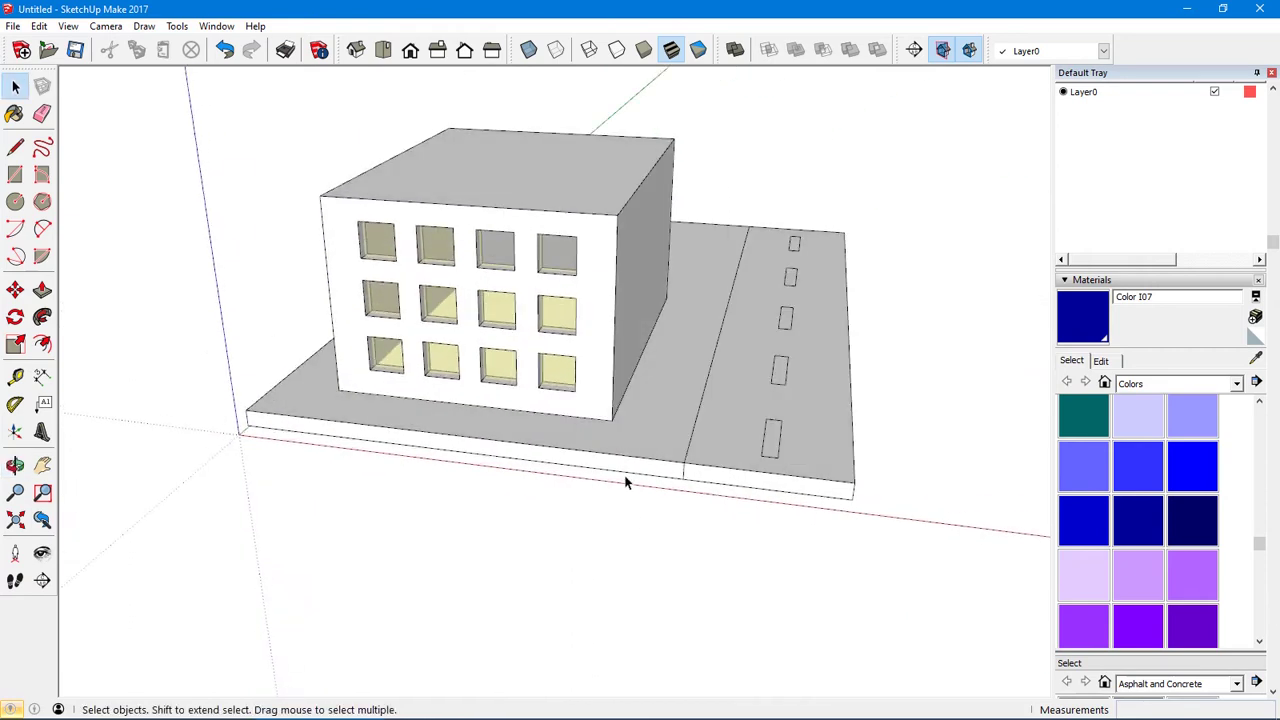
pyautogui.moveTo(626, 480); pyautogui.dragTo(603, 569, button='middle')
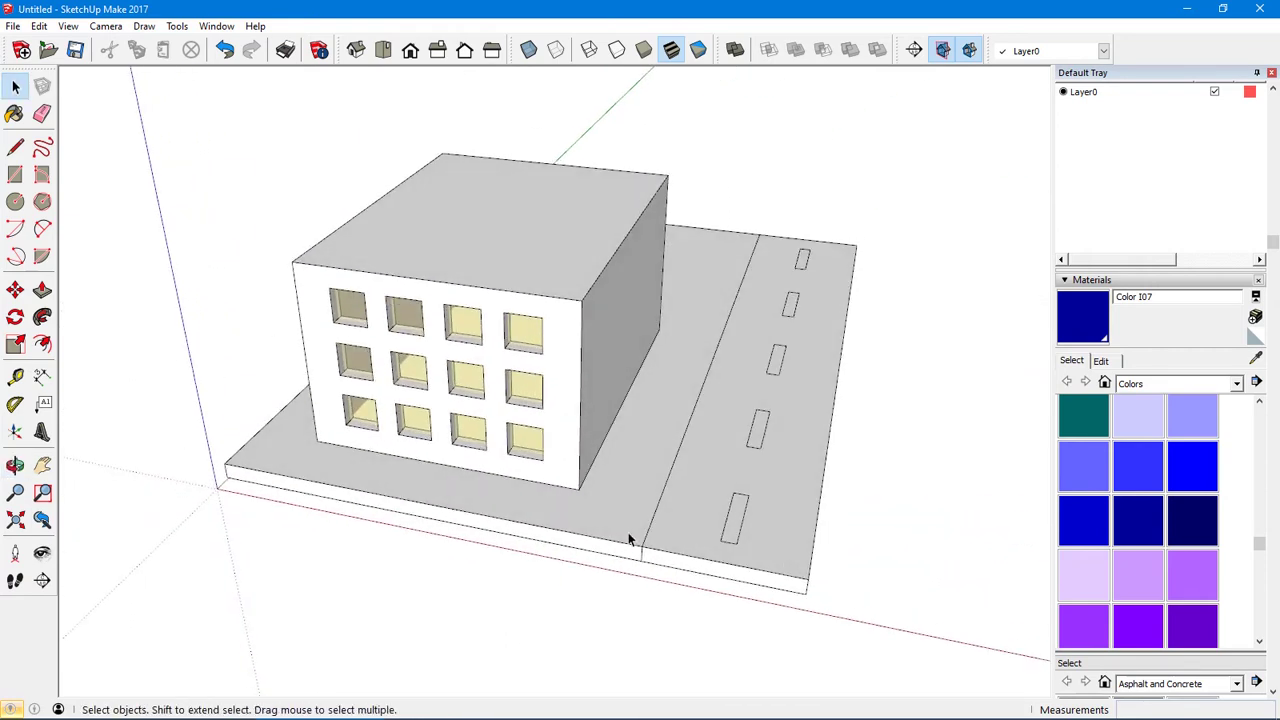
pyautogui.scroll(5, 628, 532)
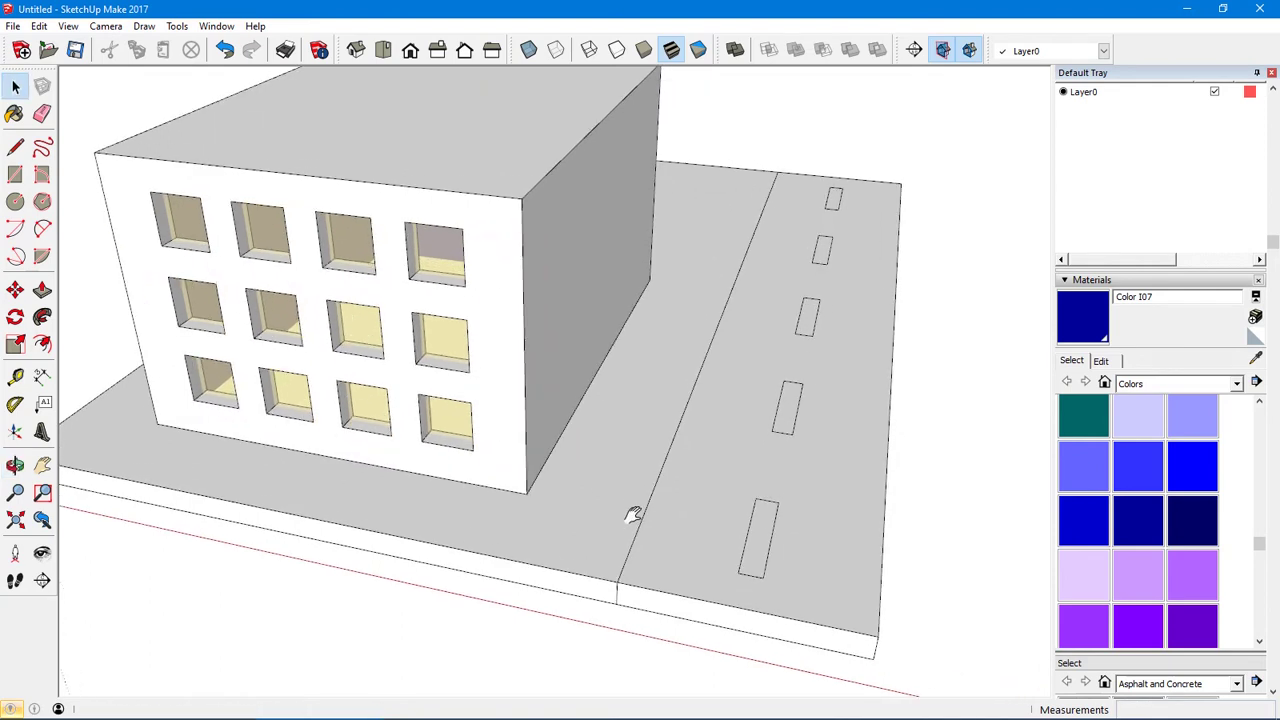
pyautogui.press('l')
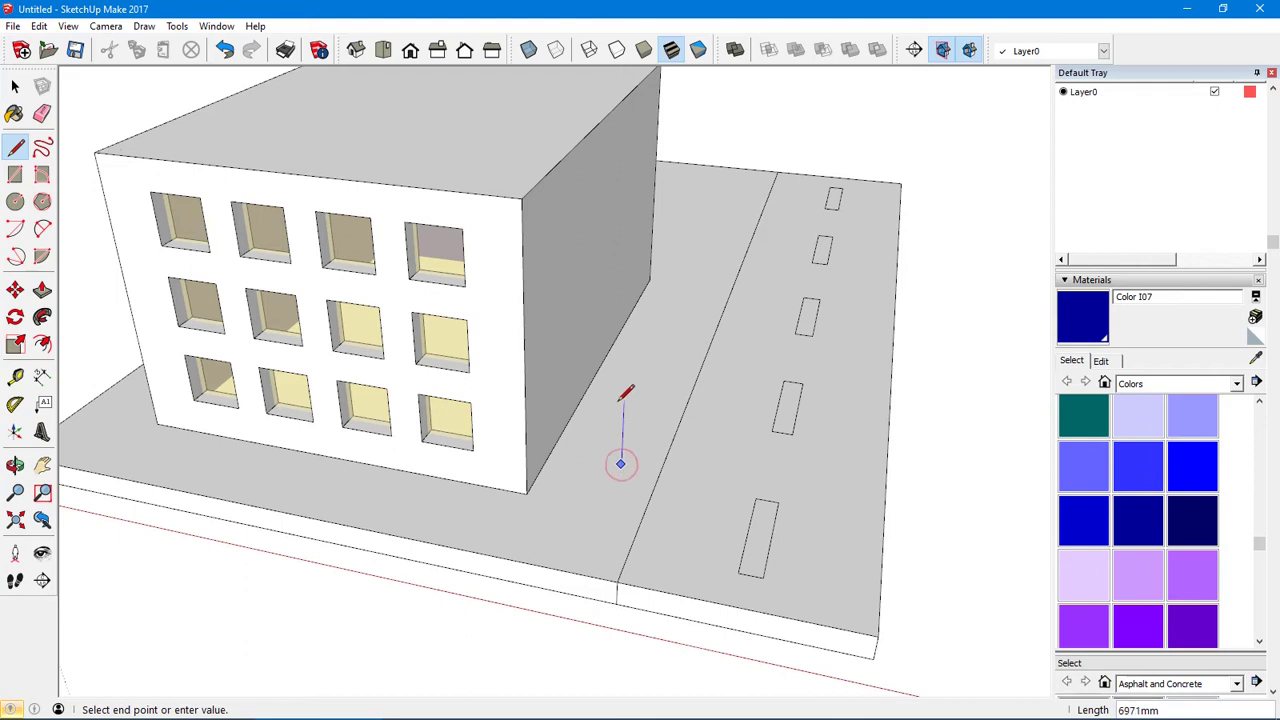
pyautogui.moveTo(632, 370); pyautogui.dragTo(623, 334, button='middle')
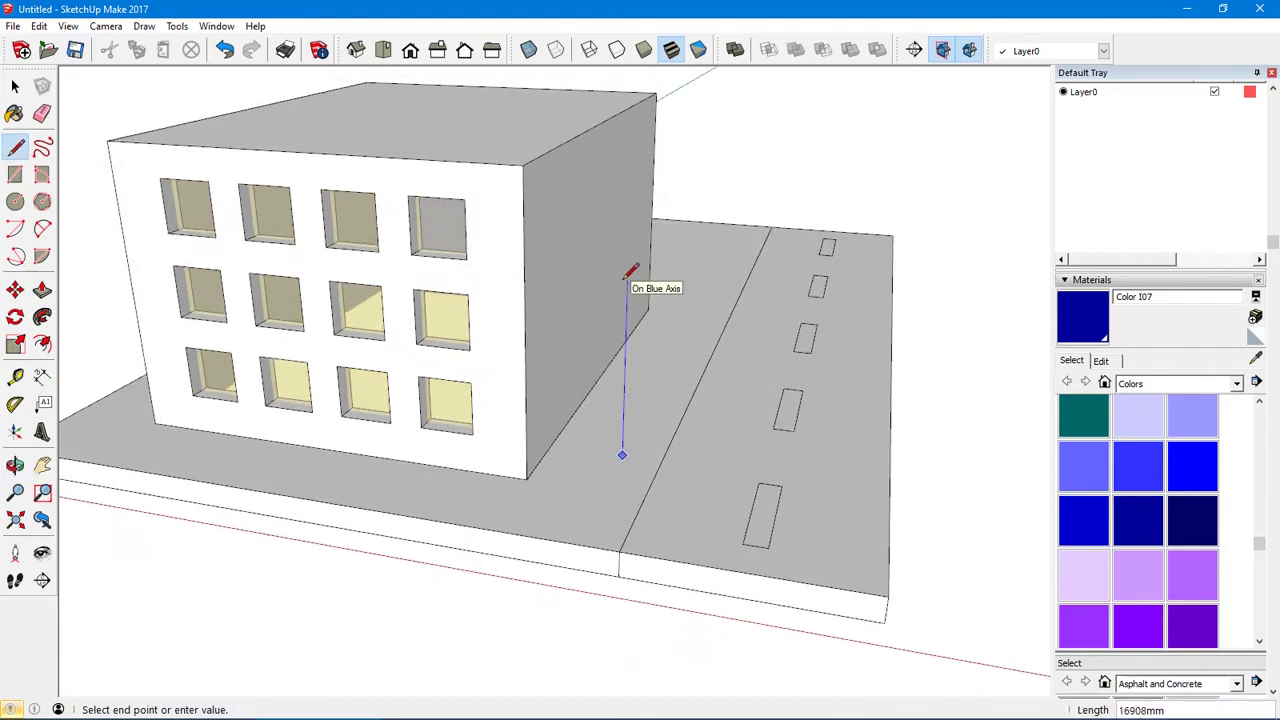
pyautogui.click(625, 306)
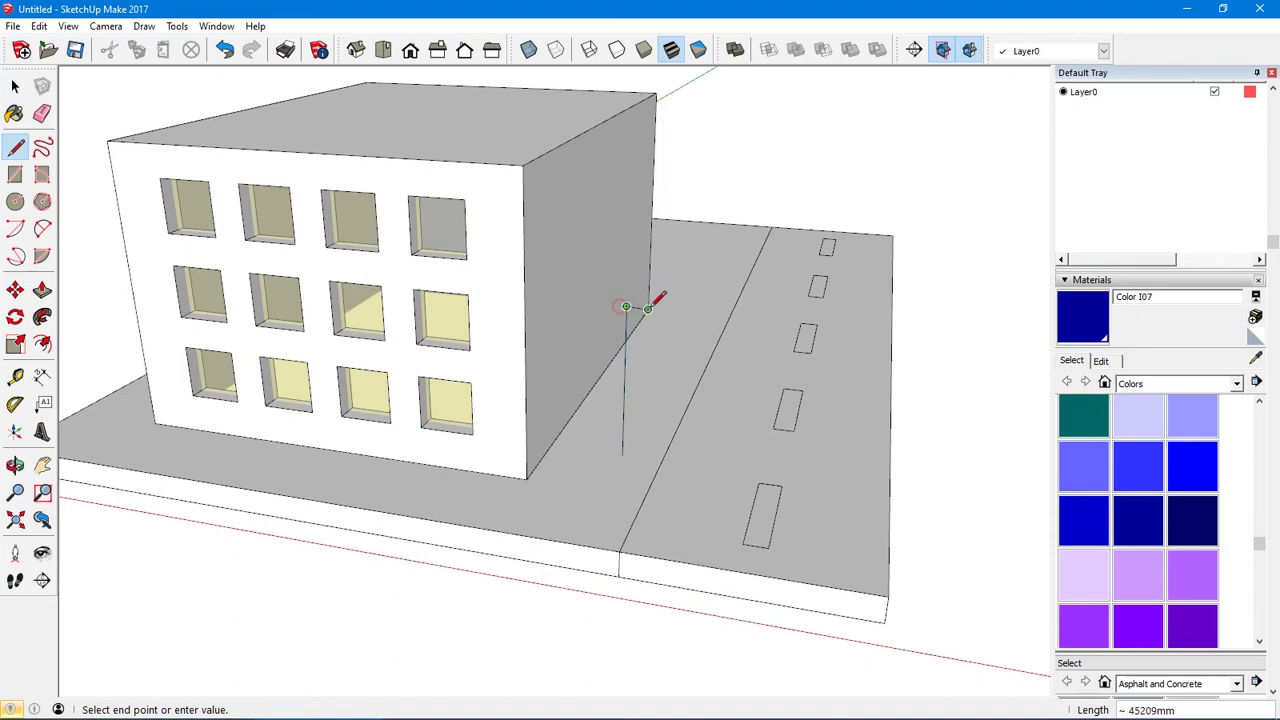
pyautogui.click(685, 310)
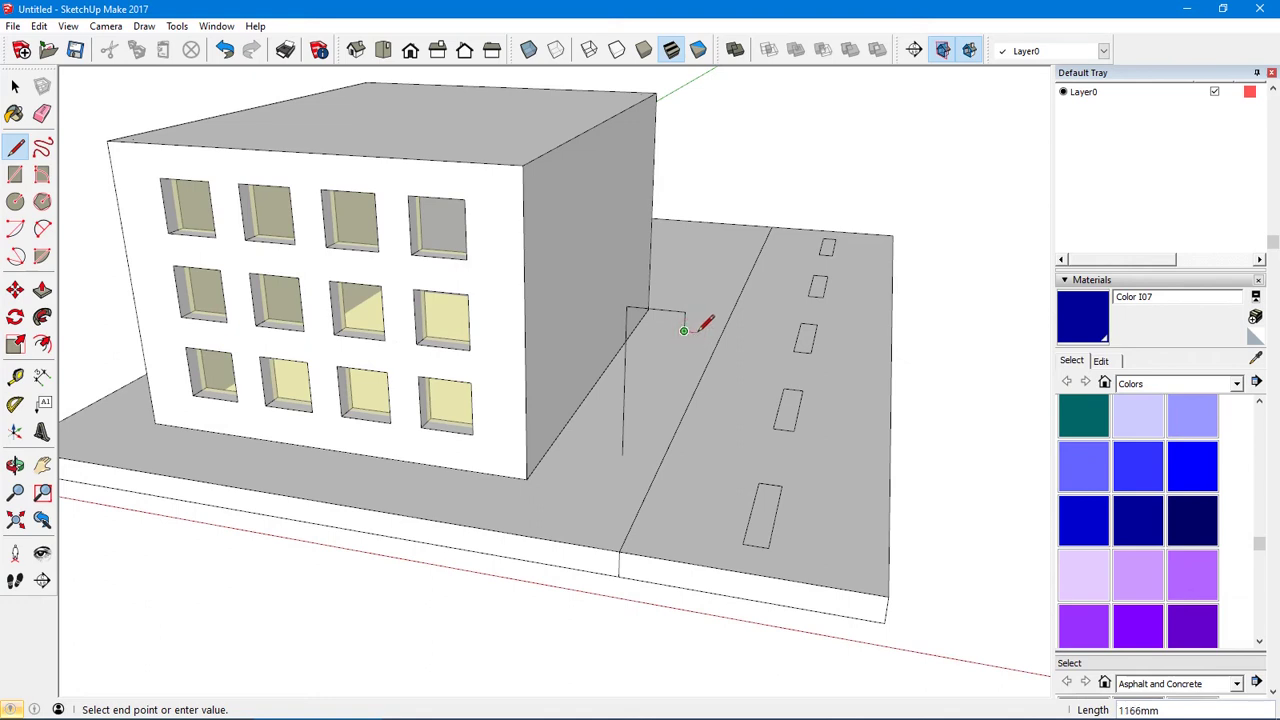
pyautogui.press('Escape')
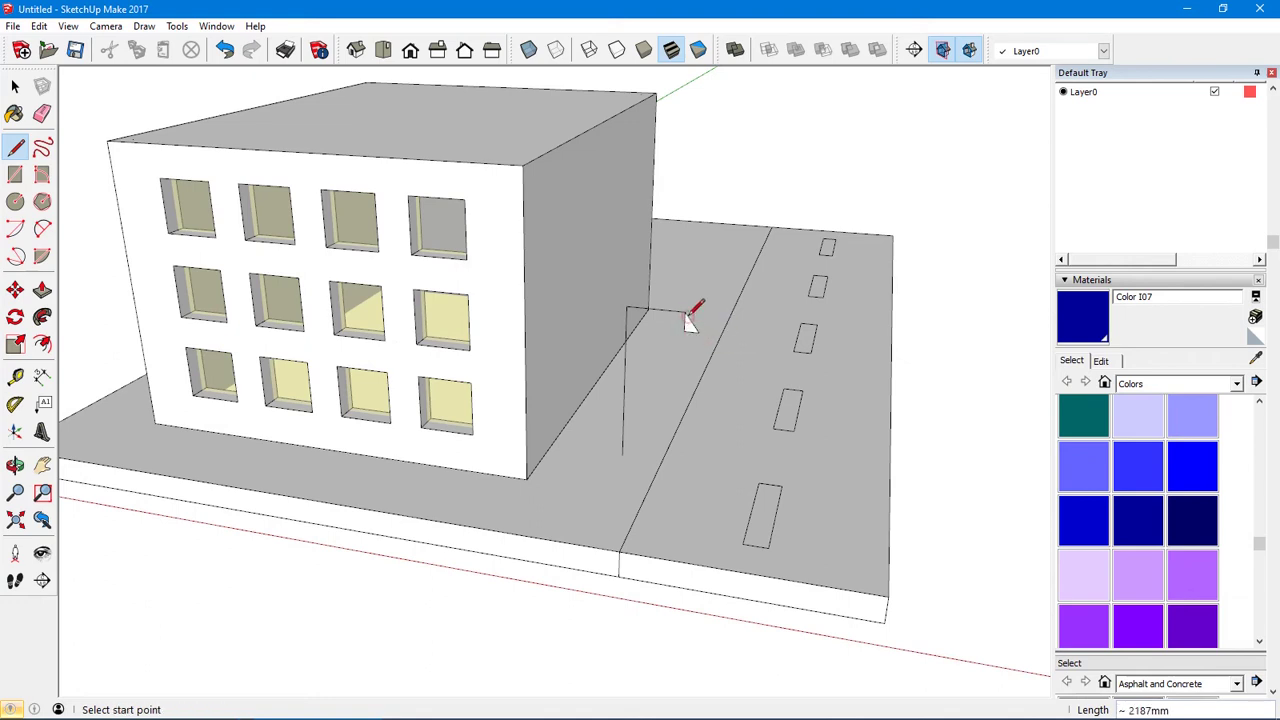
# Draw an arc from the lamp post's upper part to the end of its angled tip, curving up toward the arm
pyautogui.press('e')
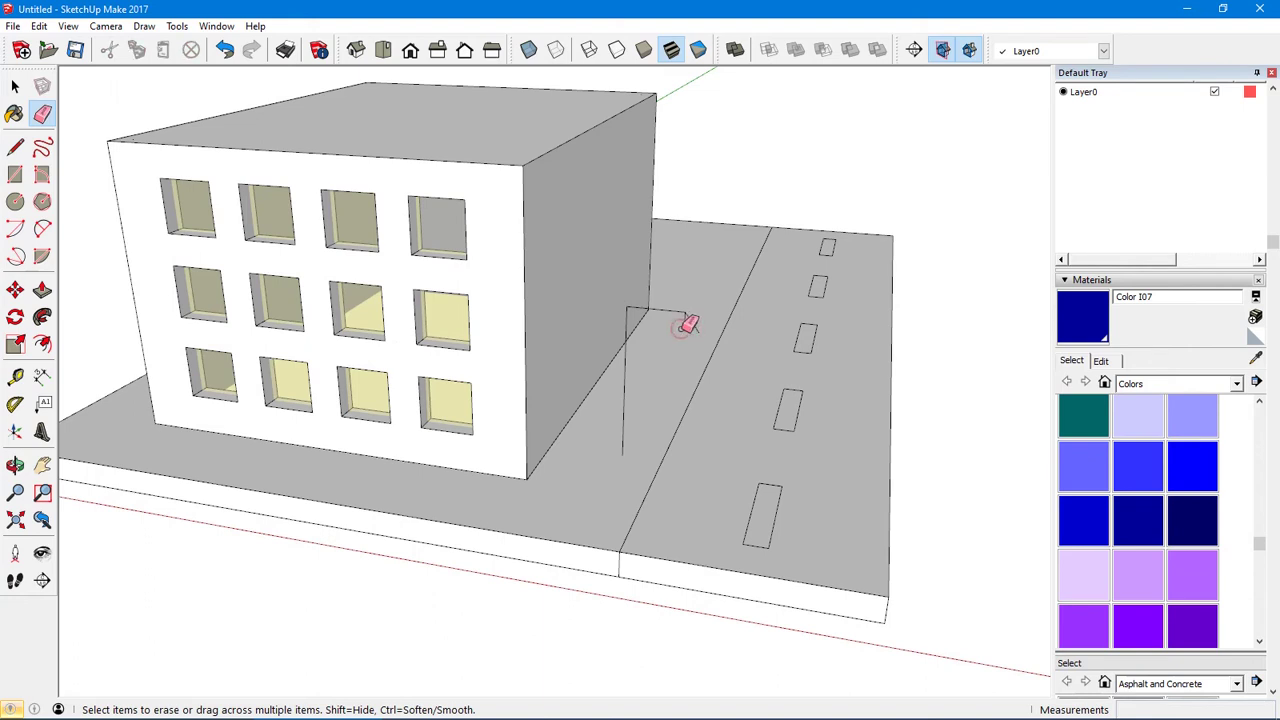
pyautogui.moveTo(692, 322)
pyautogui.mouseDown(button='middle')
pyautogui.moveTo(677, 346)
pyautogui.moveTo(720, 326)
pyautogui.moveTo(707, 337)
pyautogui.mouseUp(button='middle')
pyautogui.scroll(5, 726, 323)
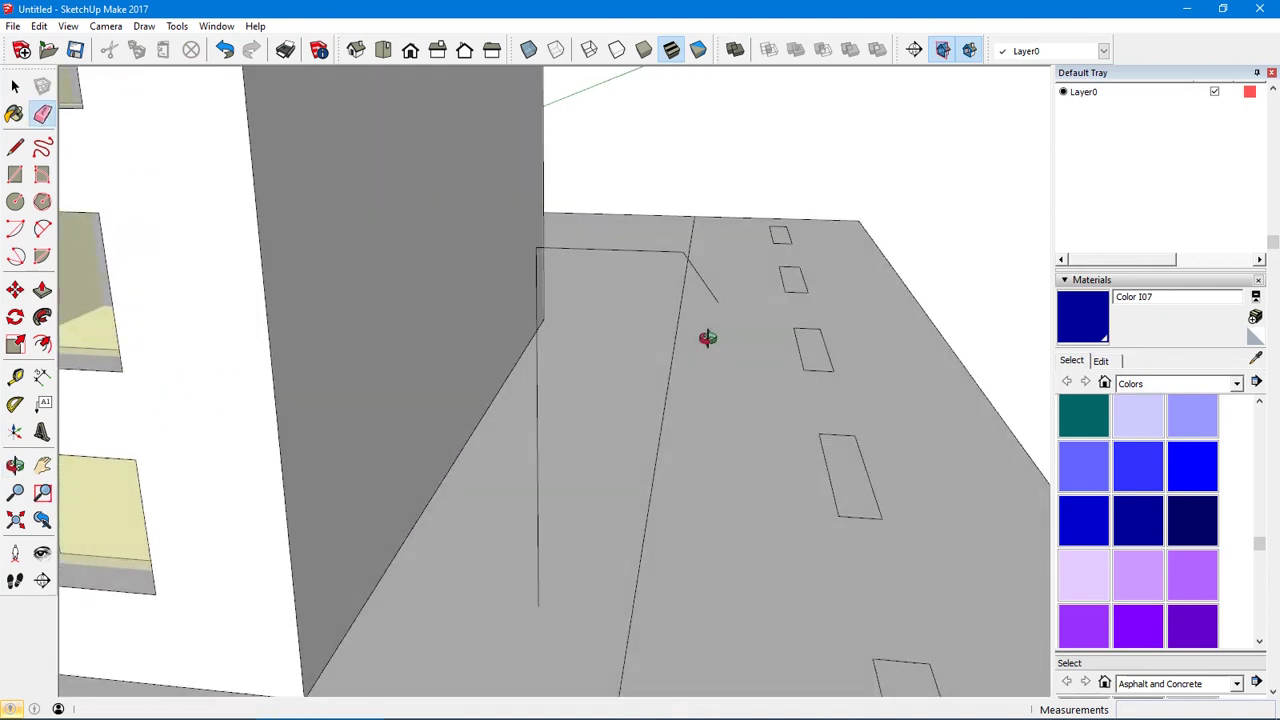
pyautogui.press('a')
pyautogui.click(536, 348)
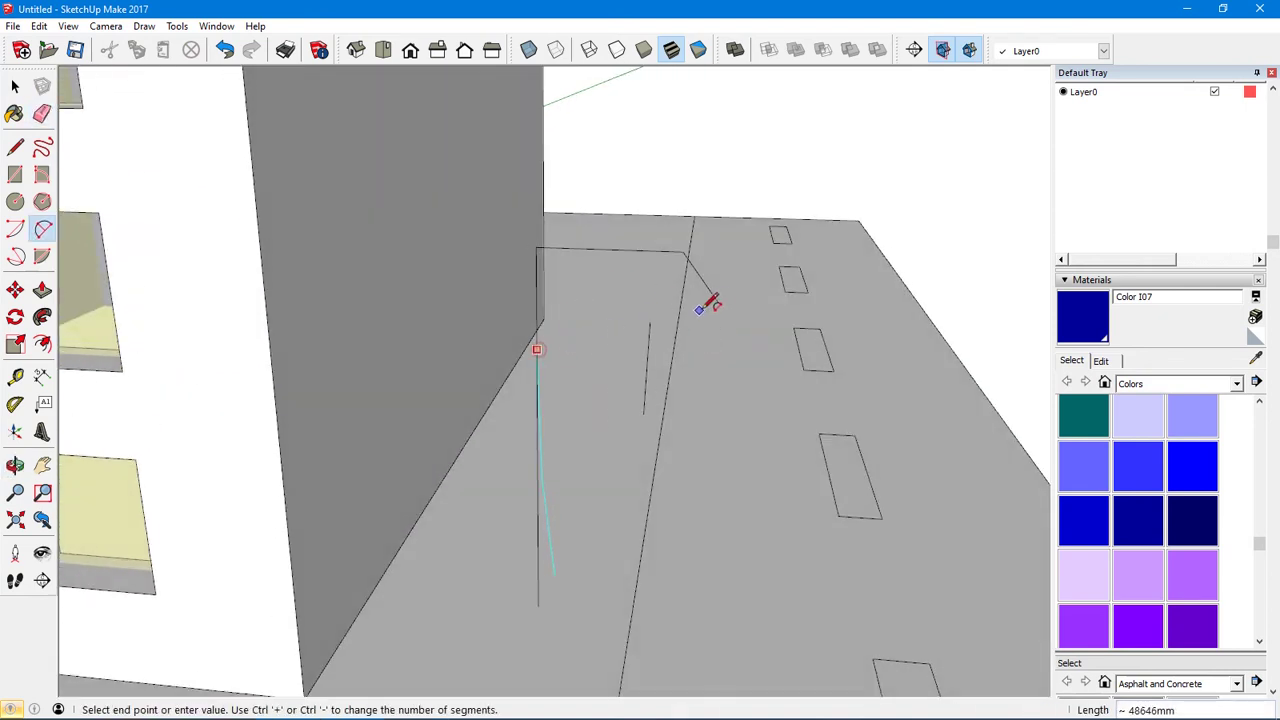
pyautogui.click(718, 301)
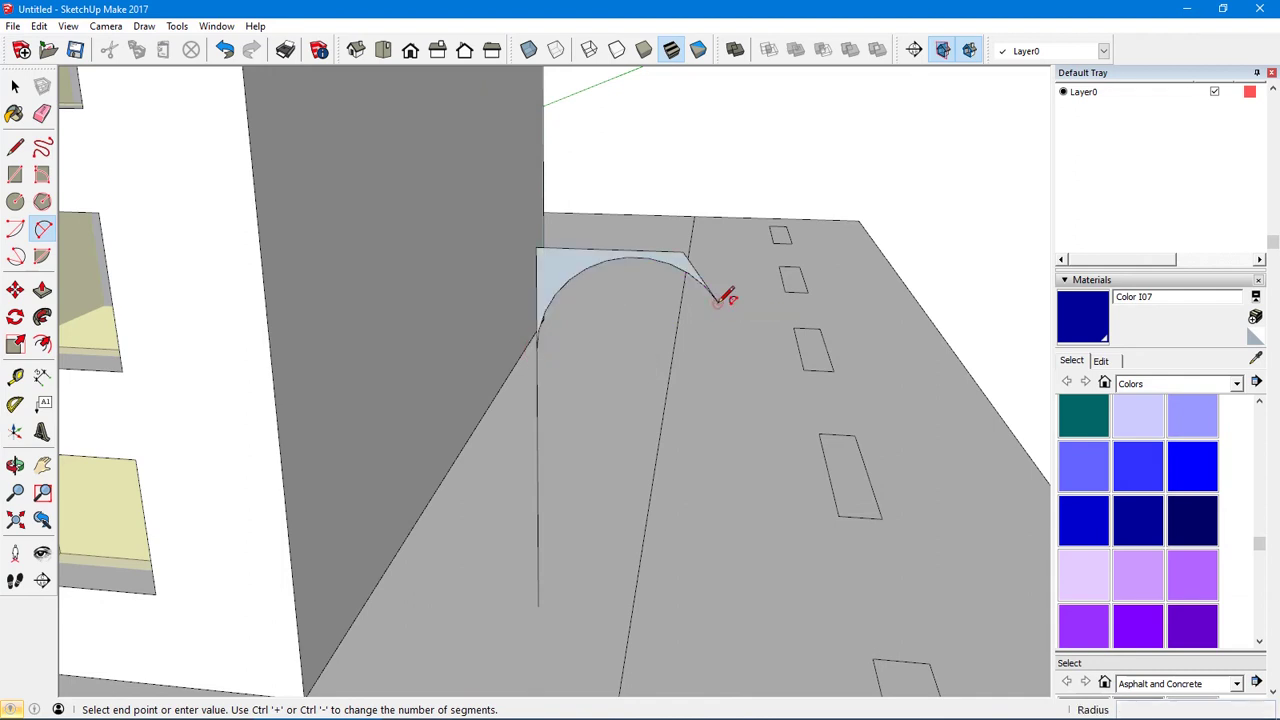
# Erase the straight arm, the post's upper end and the angled tip outside the arc, leaving one curved lamp path
pyautogui.press('space')
pyautogui.press('e')
pyautogui.moveTo(589, 277); pyautogui.dragTo(622, 280, button='middle')
pyautogui.moveTo(622, 277)
pyautogui.mouseDown()
pyautogui.moveTo(611, 251)
pyautogui.moveTo(634, 229)
pyautogui.moveTo(709, 237)
pyautogui.mouseUp()
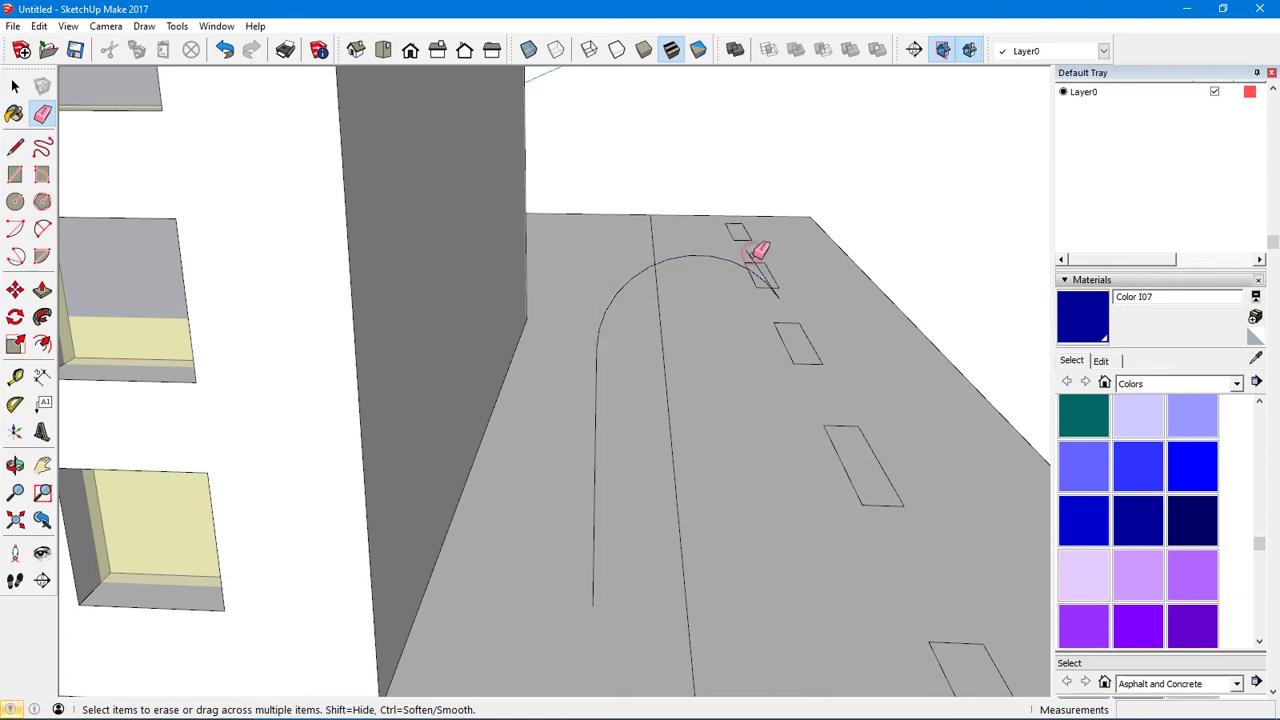
# Draw a circle of about 865 mm radius at the foot of the lamp path and extrude it upward about 7213 mm
pyautogui.moveTo(760, 250)
pyautogui.mouseDown(button='middle')
pyautogui.moveTo(563, 229)
pyautogui.moveTo(363, 298)
pyautogui.moveTo(660, 277)
pyautogui.moveTo(686, 248)
pyautogui.mouseUp(button='middle')
pyautogui.press('c')
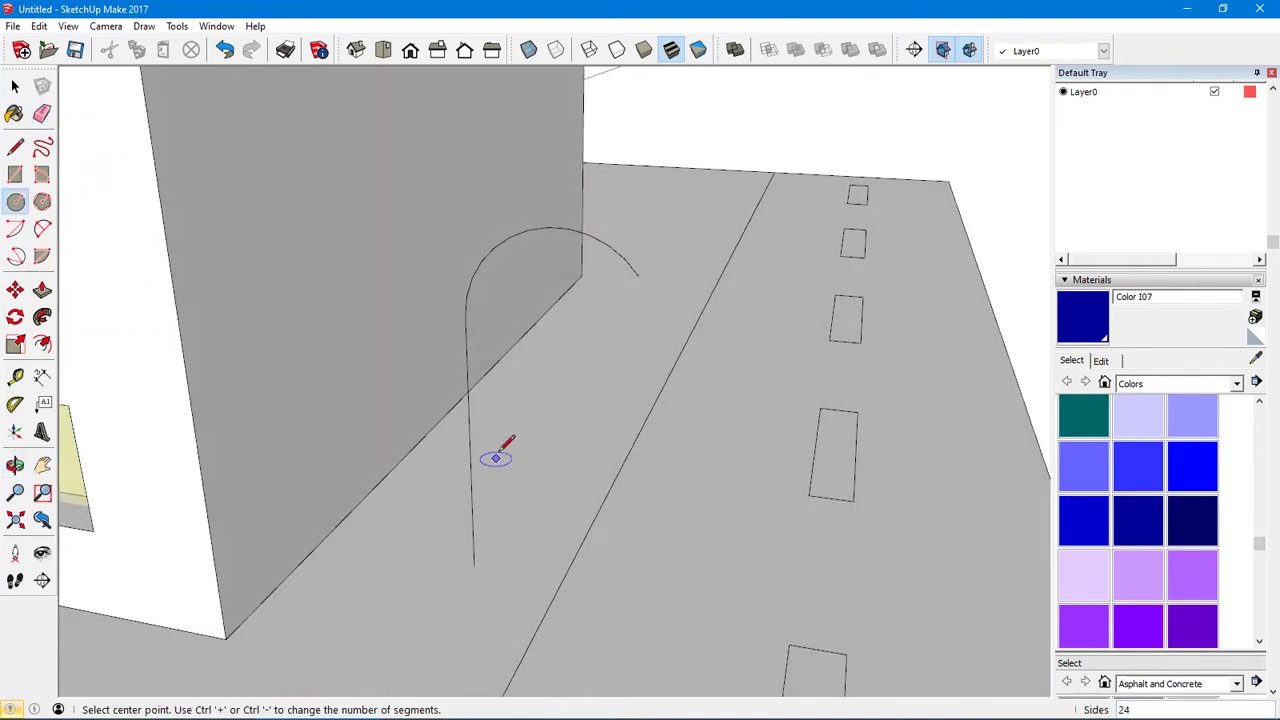
pyautogui.click(473, 566)
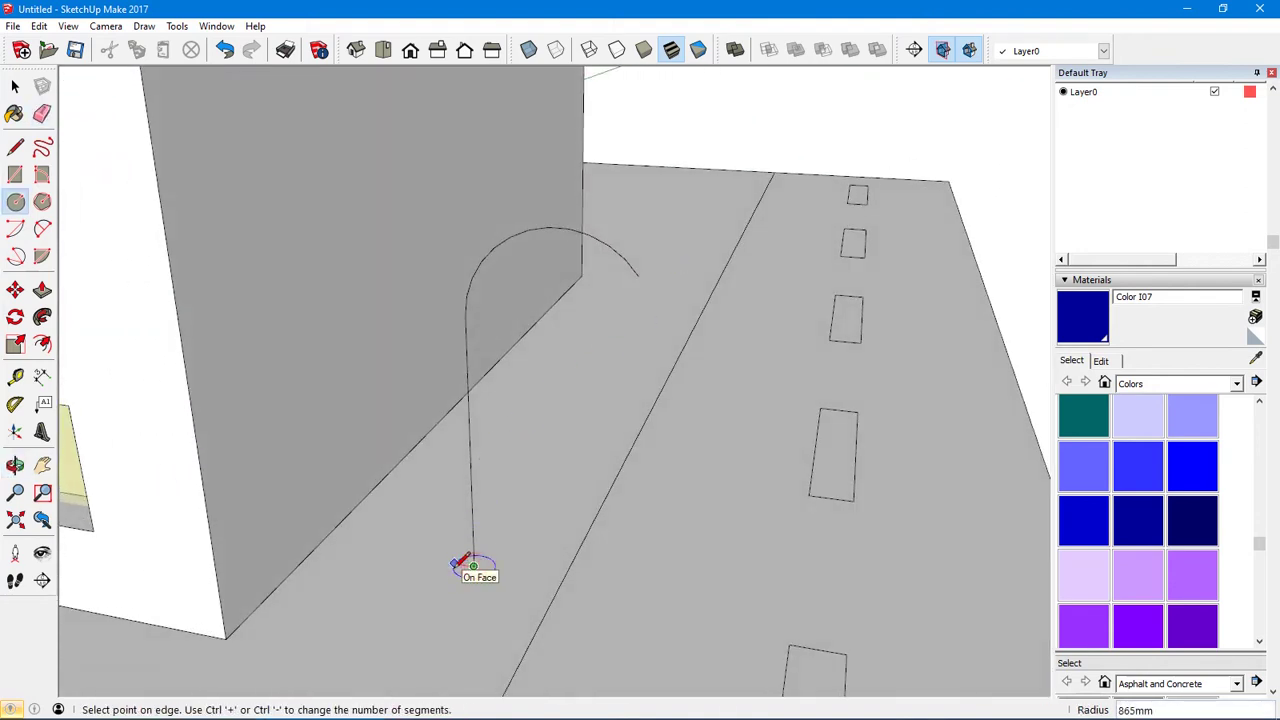
pyautogui.click(493, 566)
pyautogui.press('p')
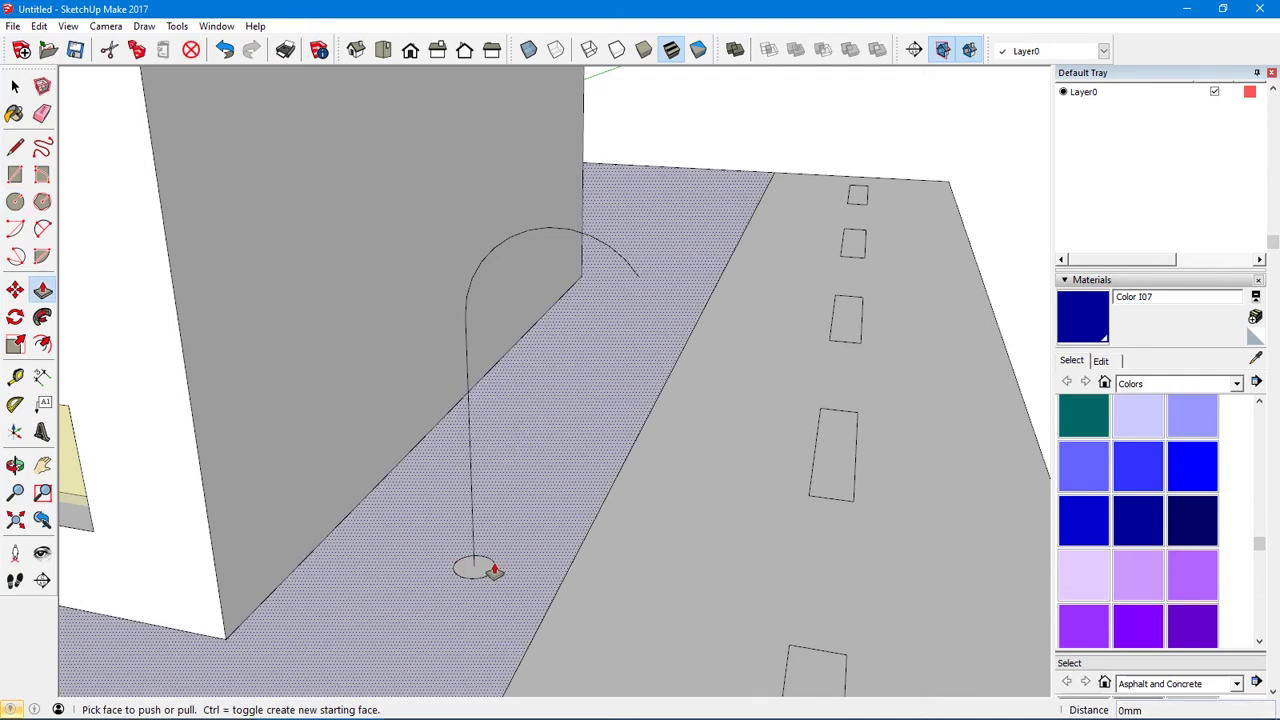
pyautogui.moveTo(486, 566); pyautogui.dragTo(476, 408)
pyautogui.moveTo(470, 422); pyautogui.dragTo(462, 461, button='middle')
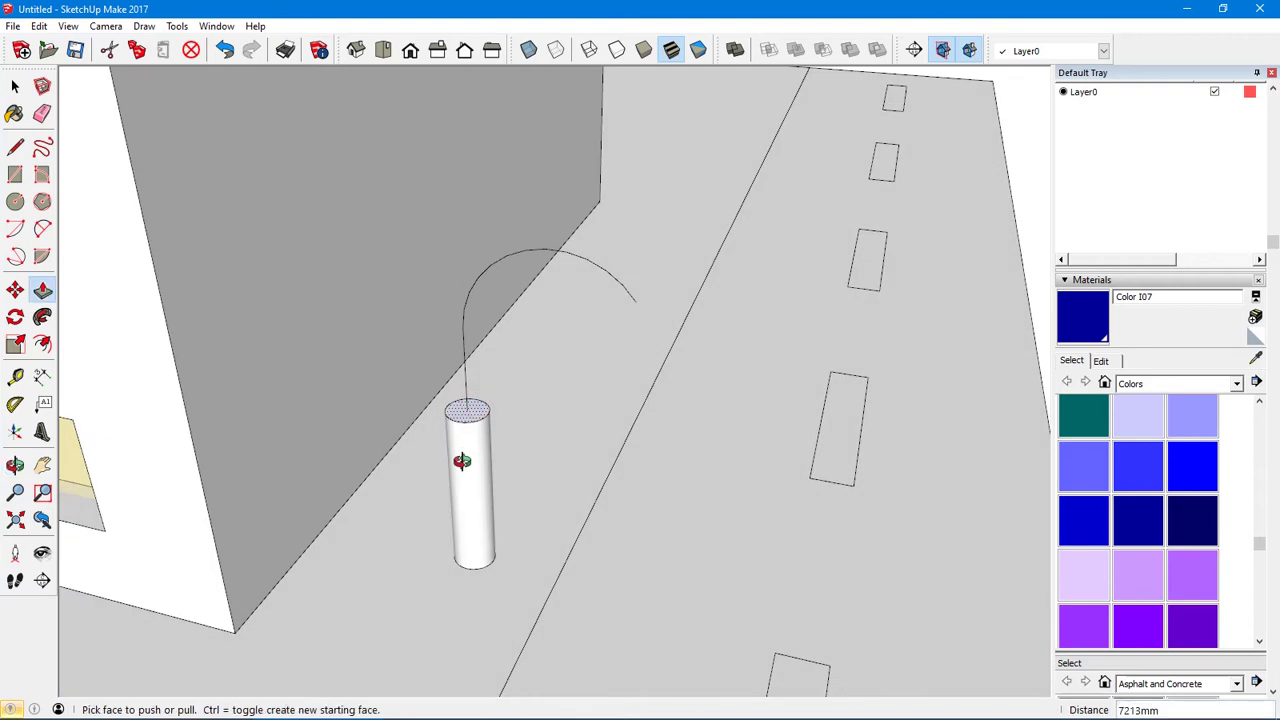
# Scale the post cylinder's top face down uniformly about its centre so that the post tapers
pyautogui.press('space')
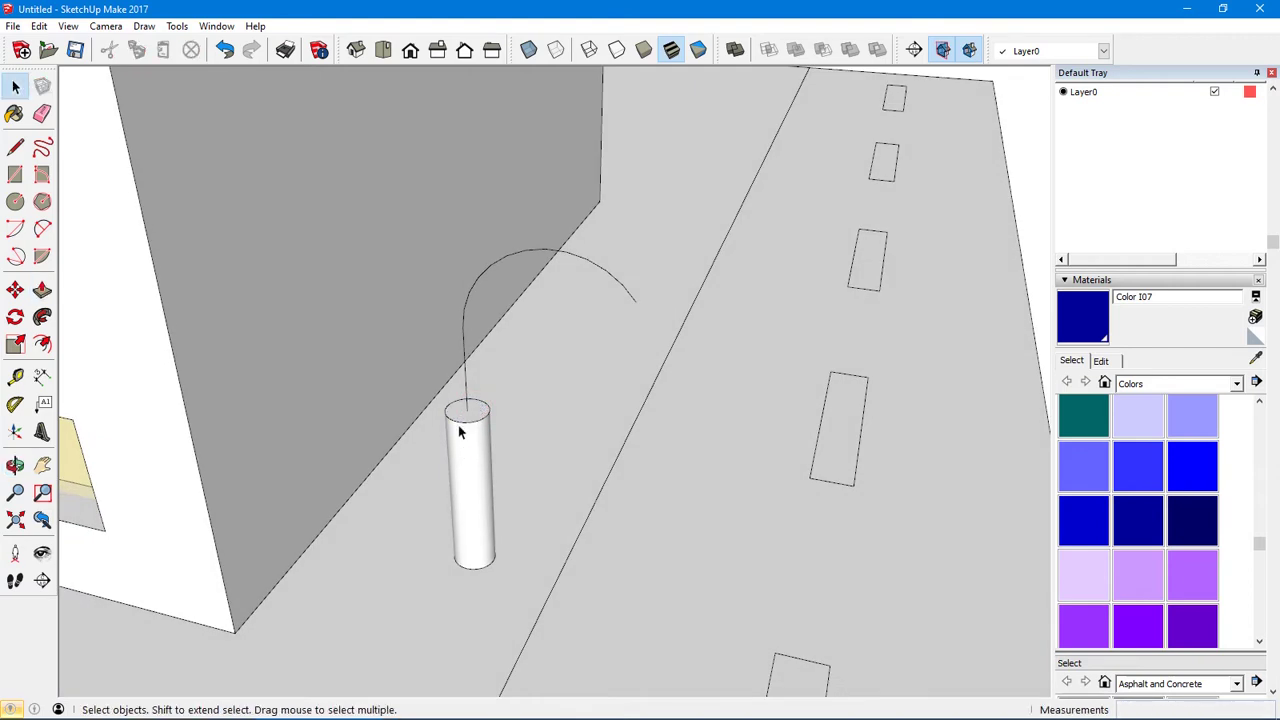
pyautogui.click(467, 414)
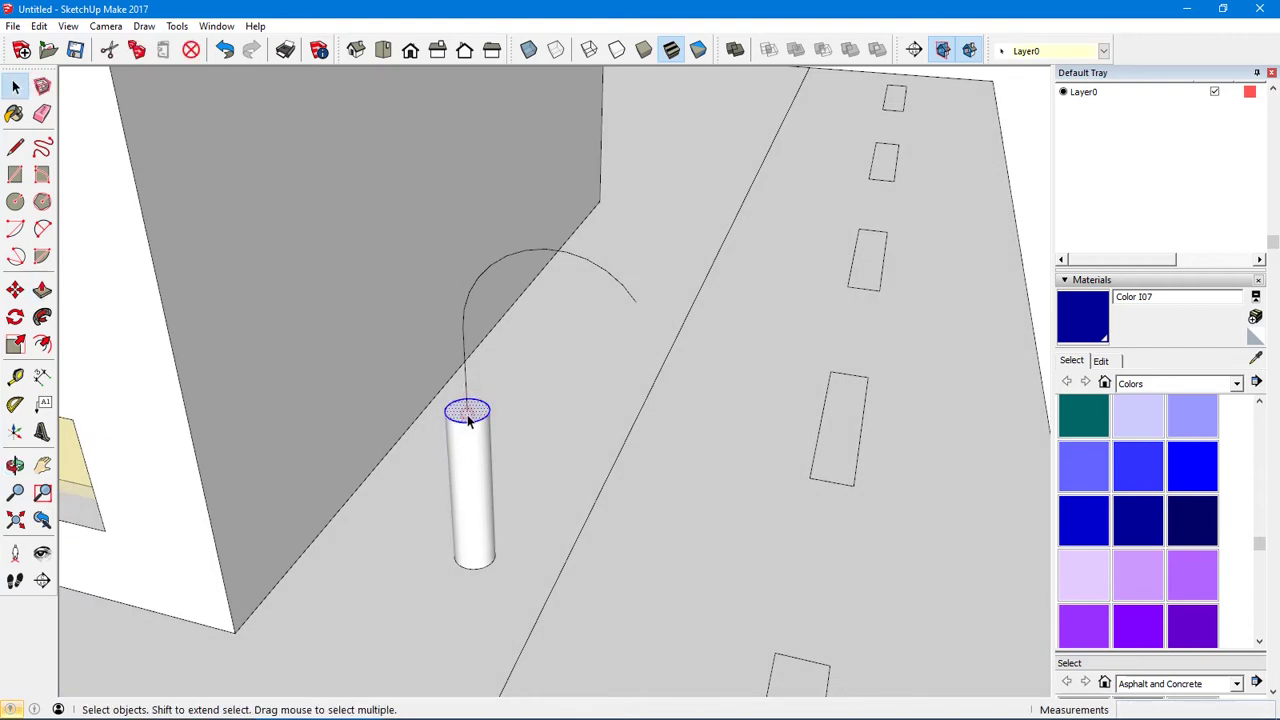
pyautogui.click(15, 343)
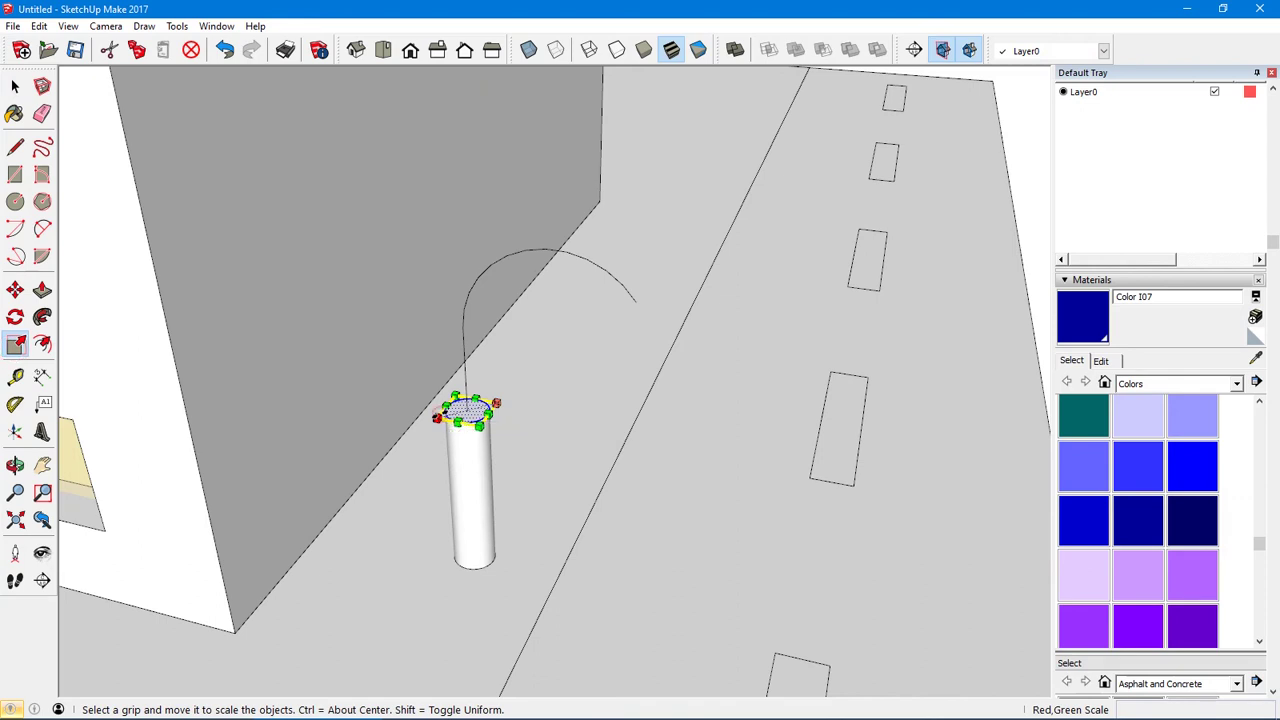
pyautogui.moveTo(437, 417); pyautogui.dragTo(446, 411)
pyautogui.click(447, 411)
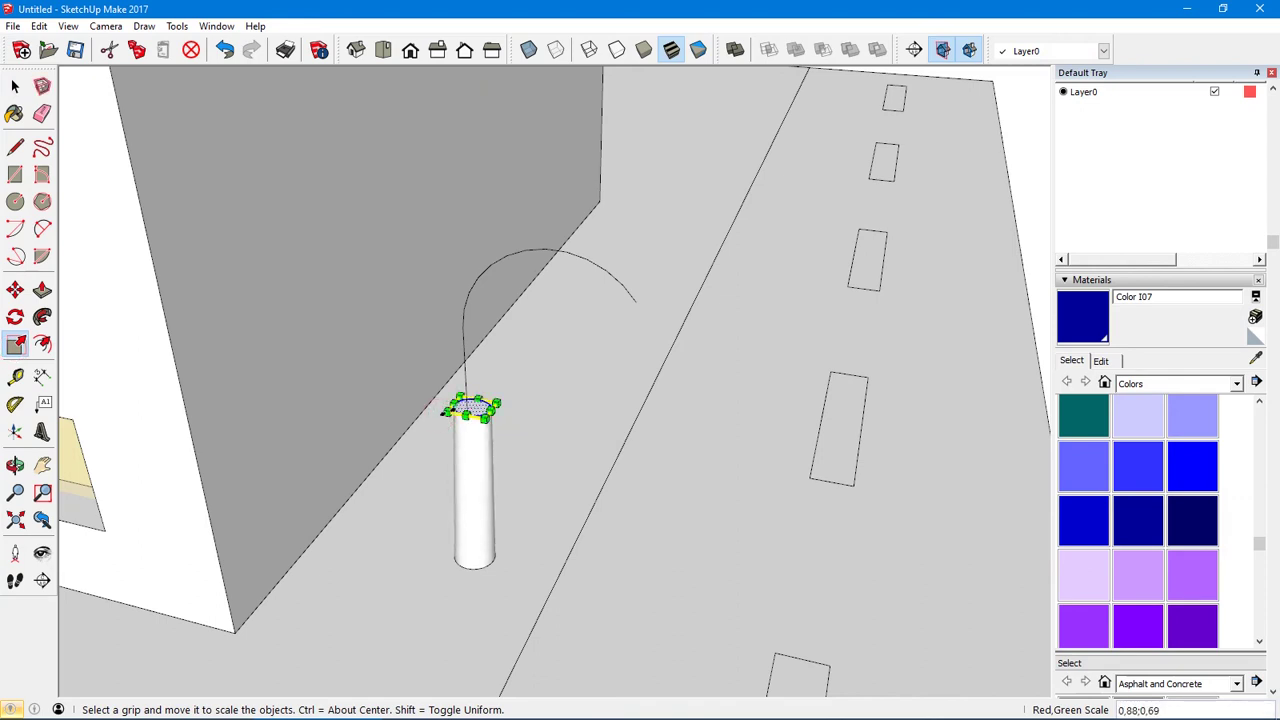
pyautogui.click(434, 416)
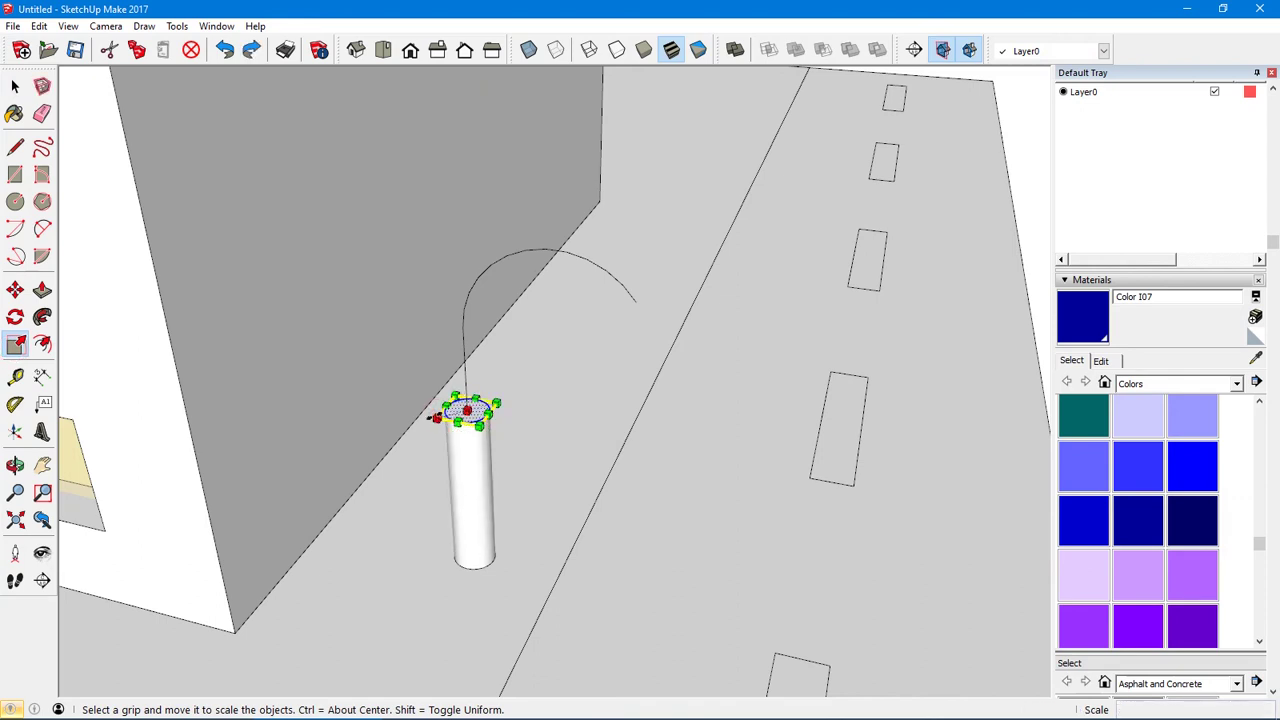
pyautogui.press('space')
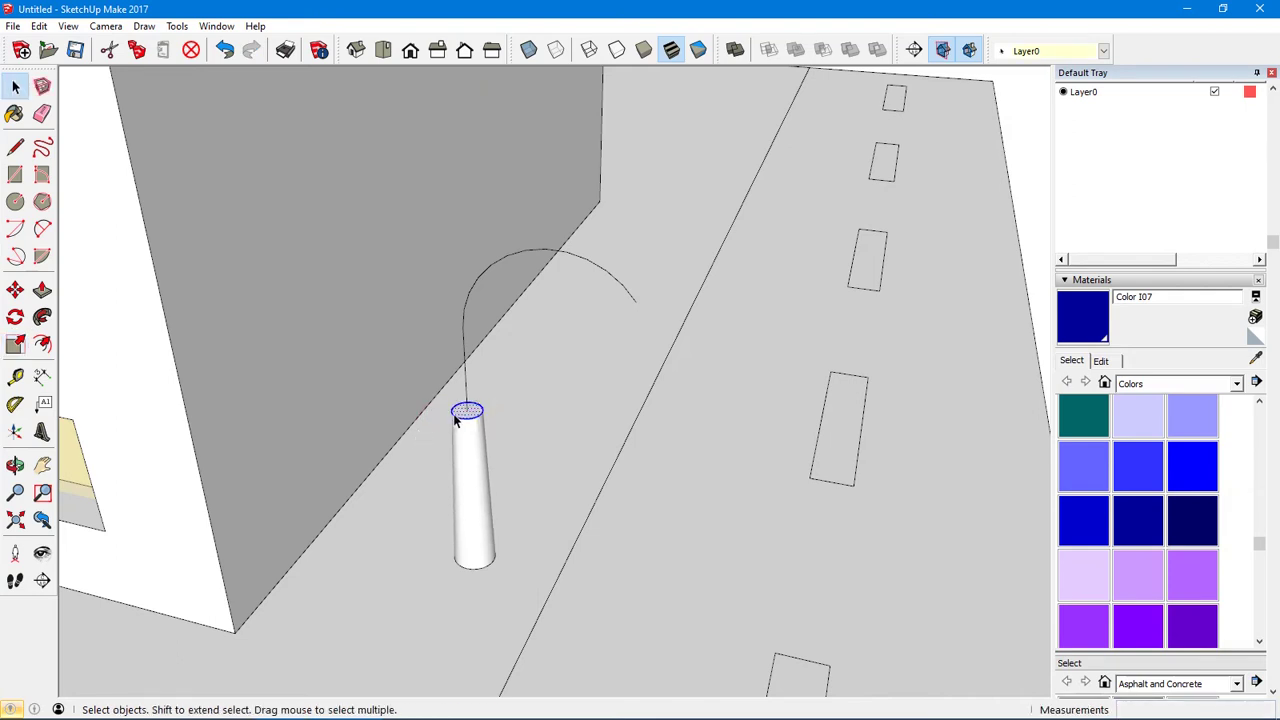
# Extrude the post's top face up to the start of the arc and scale the new top to about 0.72 about its centre
pyautogui.press('p')
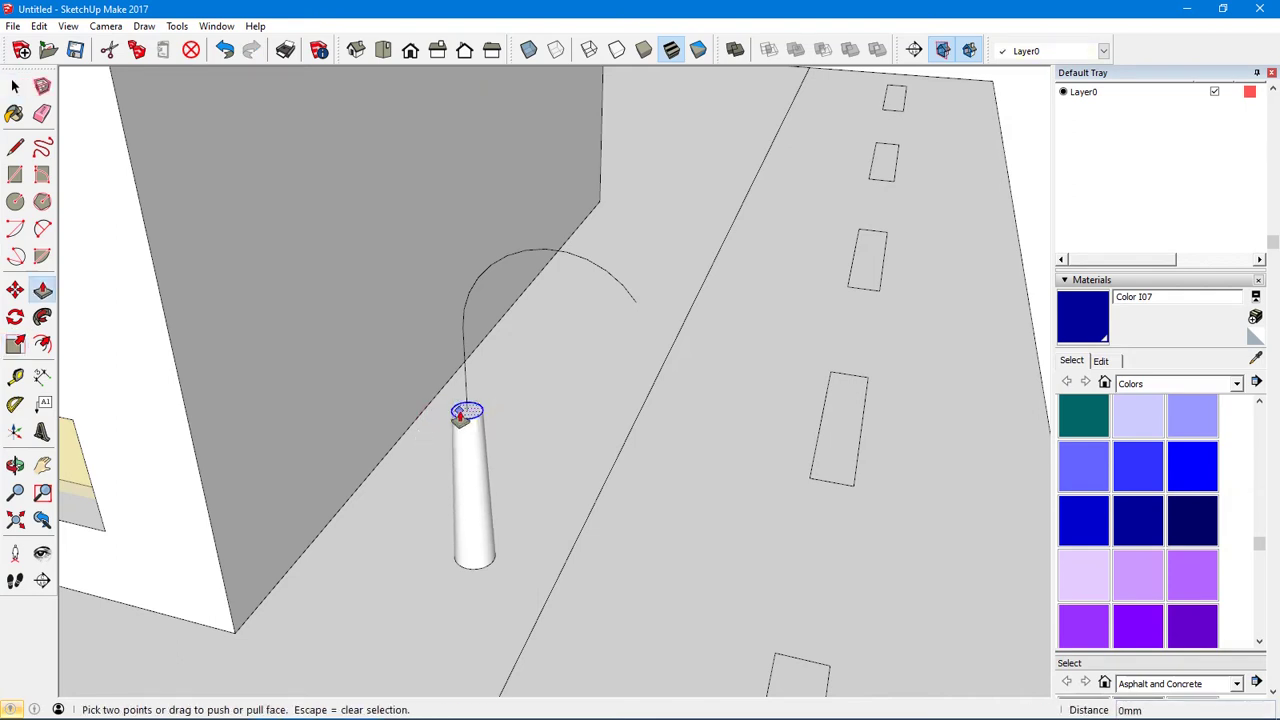
pyautogui.moveTo(461, 415); pyautogui.dragTo(463, 345)
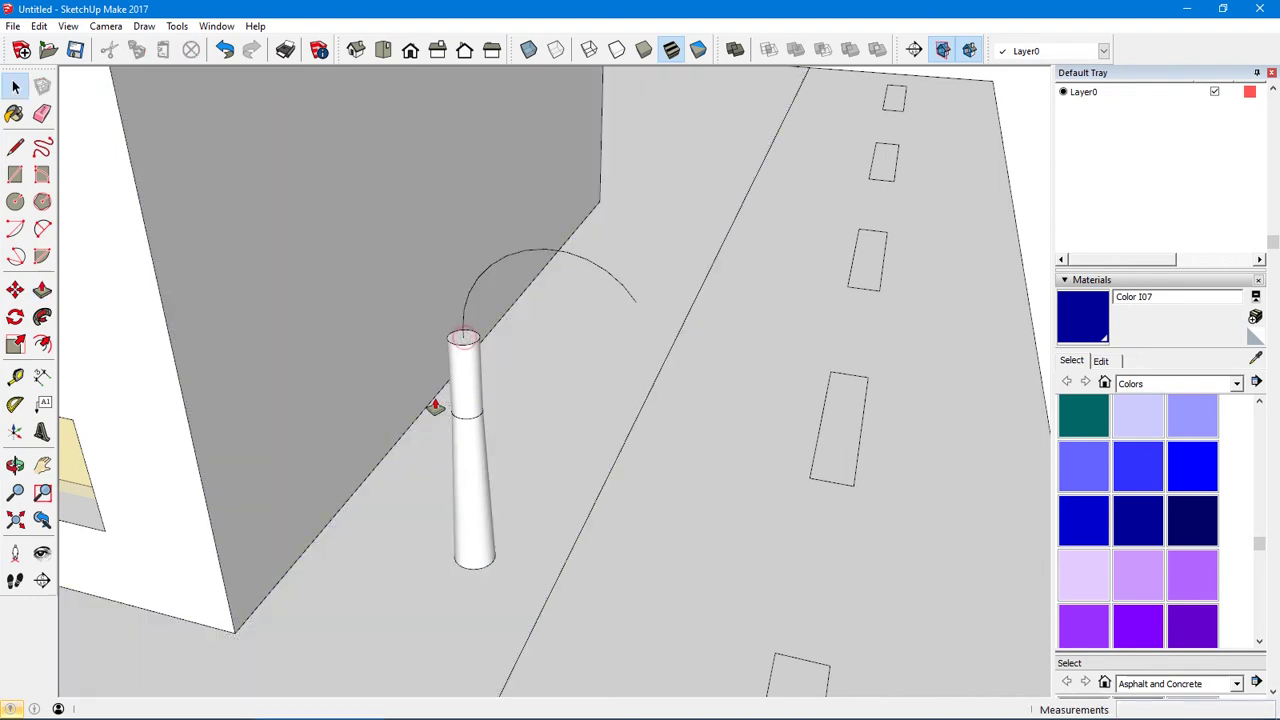
pyautogui.press('space')
pyautogui.click(463, 343)
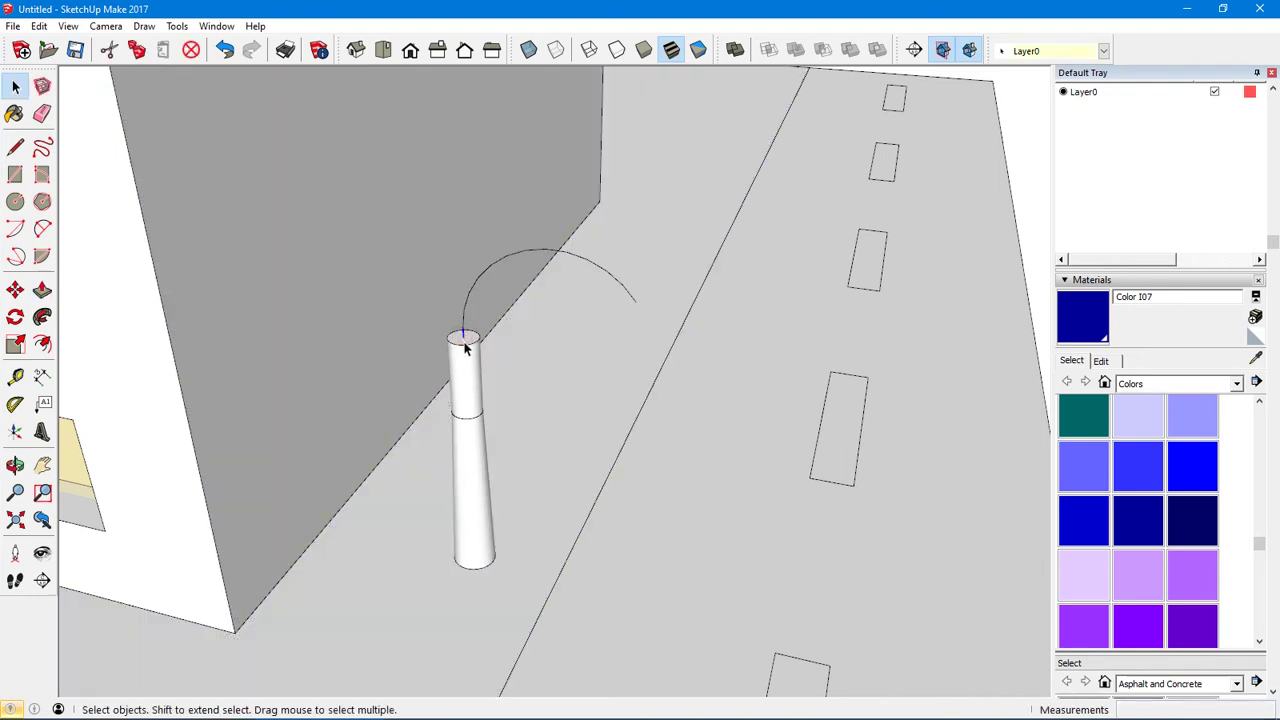
pyautogui.click(16, 345)
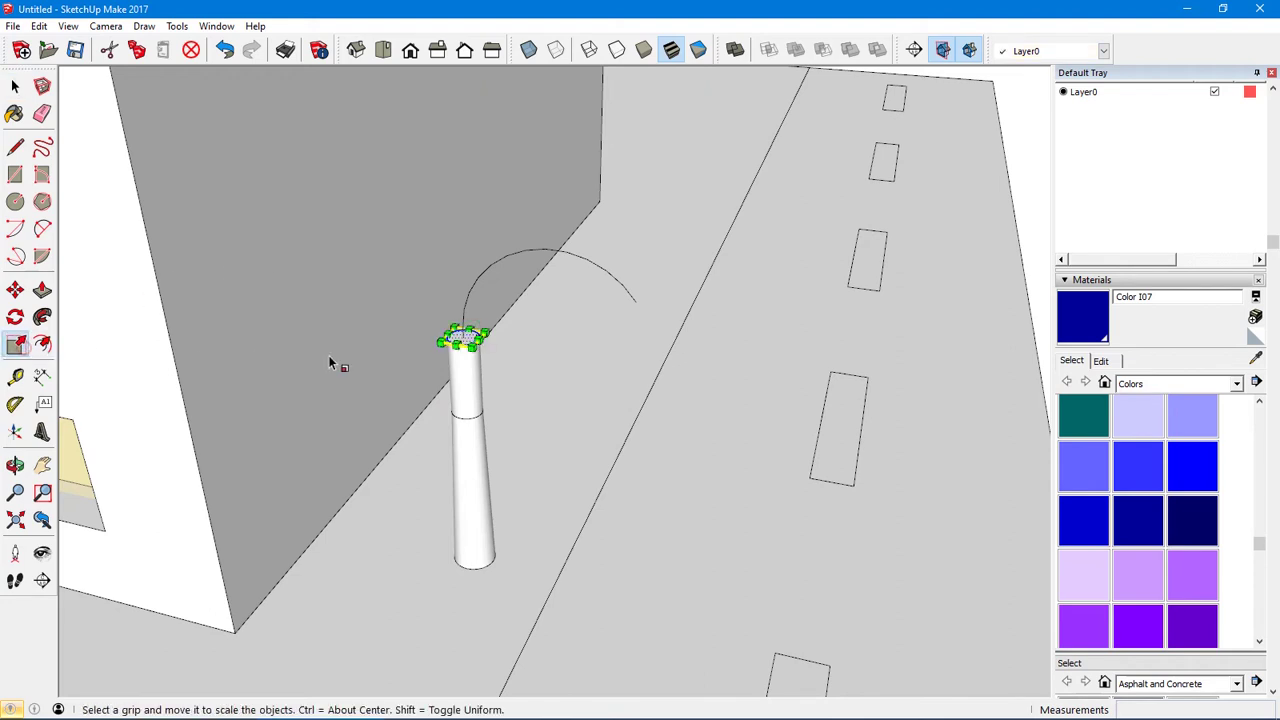
pyautogui.click(443, 340)
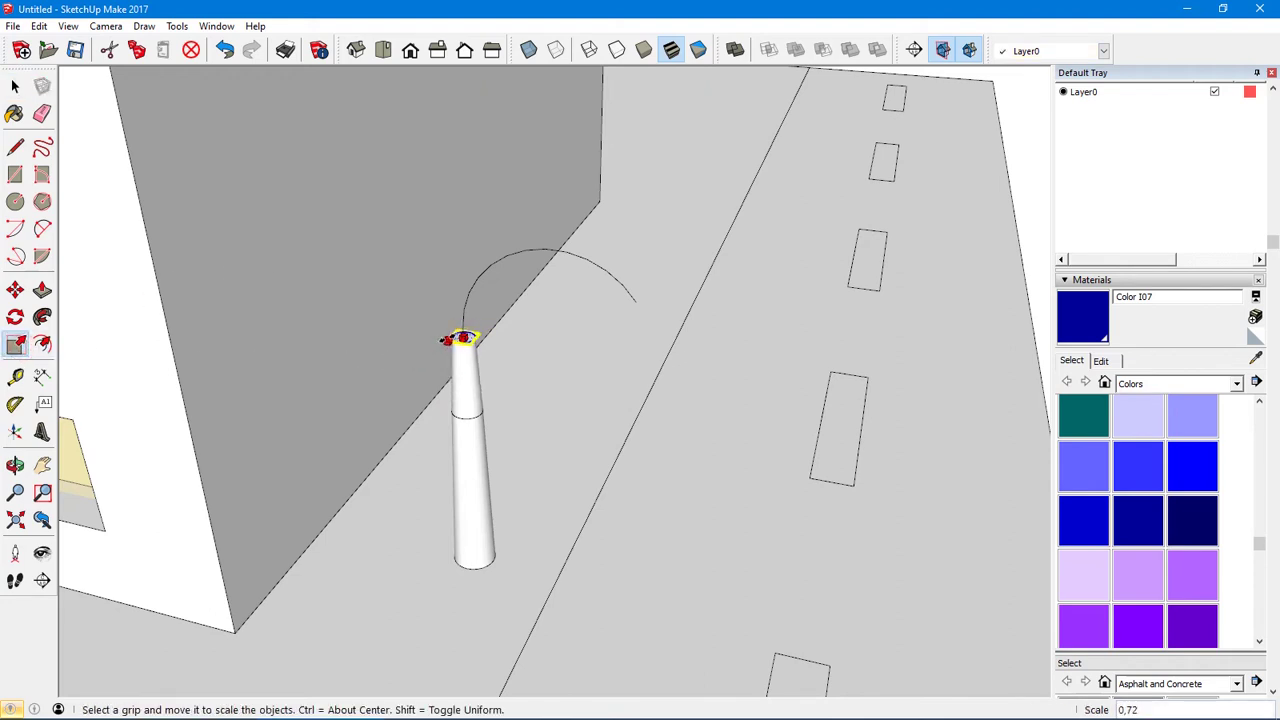
pyautogui.click(447, 340)
pyautogui.press('space')
# Sweep the post's top face along the arc with Follow Me to form the curved lamp arm
pyautogui.moveTo(429, 361); pyautogui.dragTo(398, 425, button='middle')
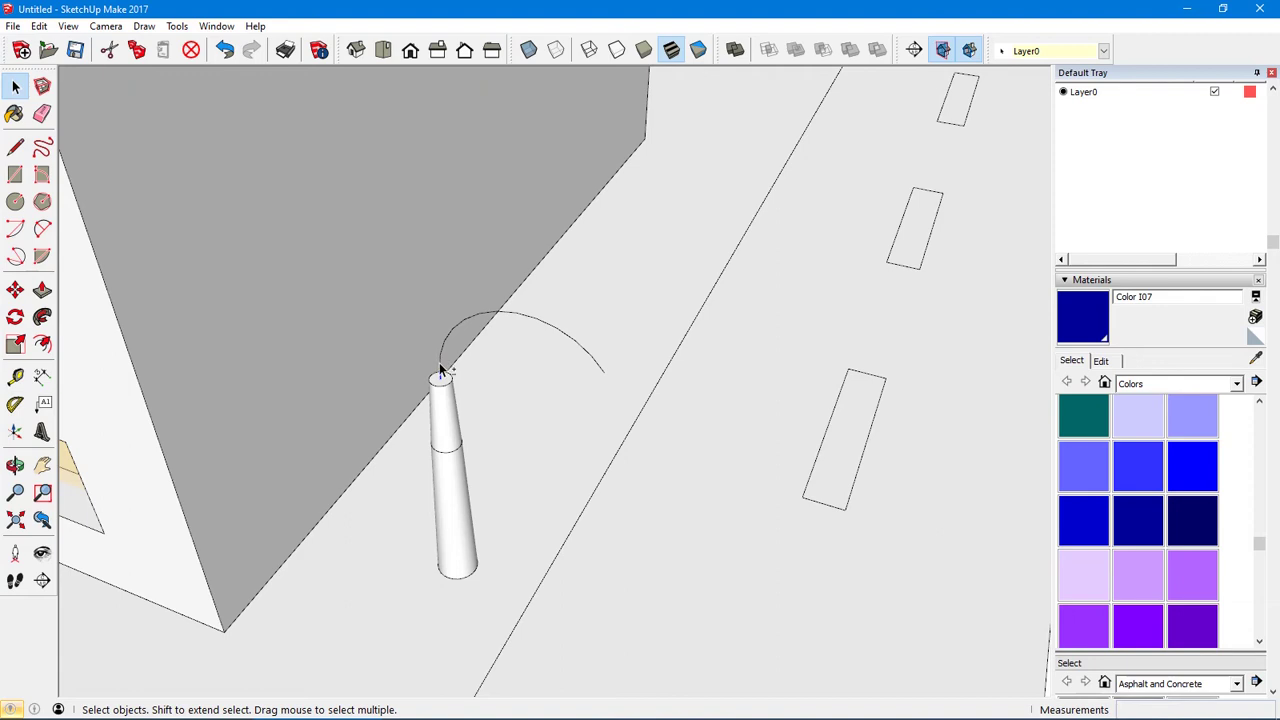
pyautogui.click(440, 364)
pyautogui.click(42, 317)
pyautogui.click(440, 380)
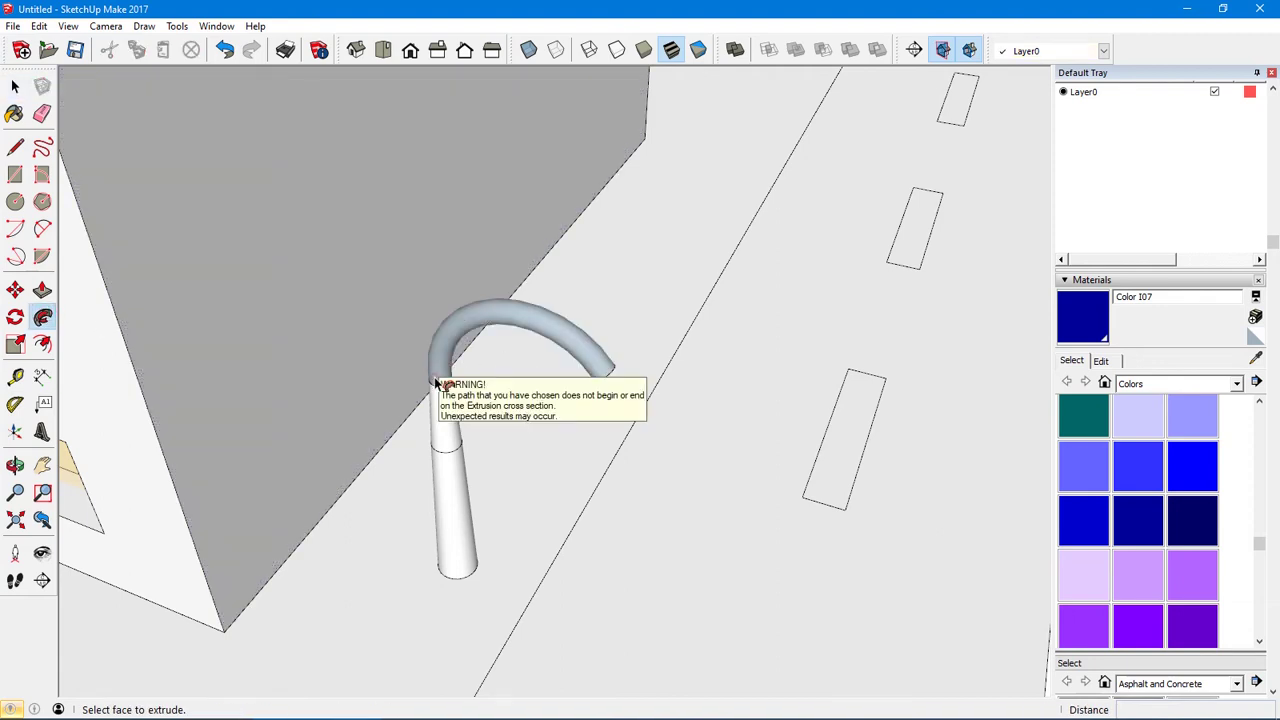
pyautogui.press('space')
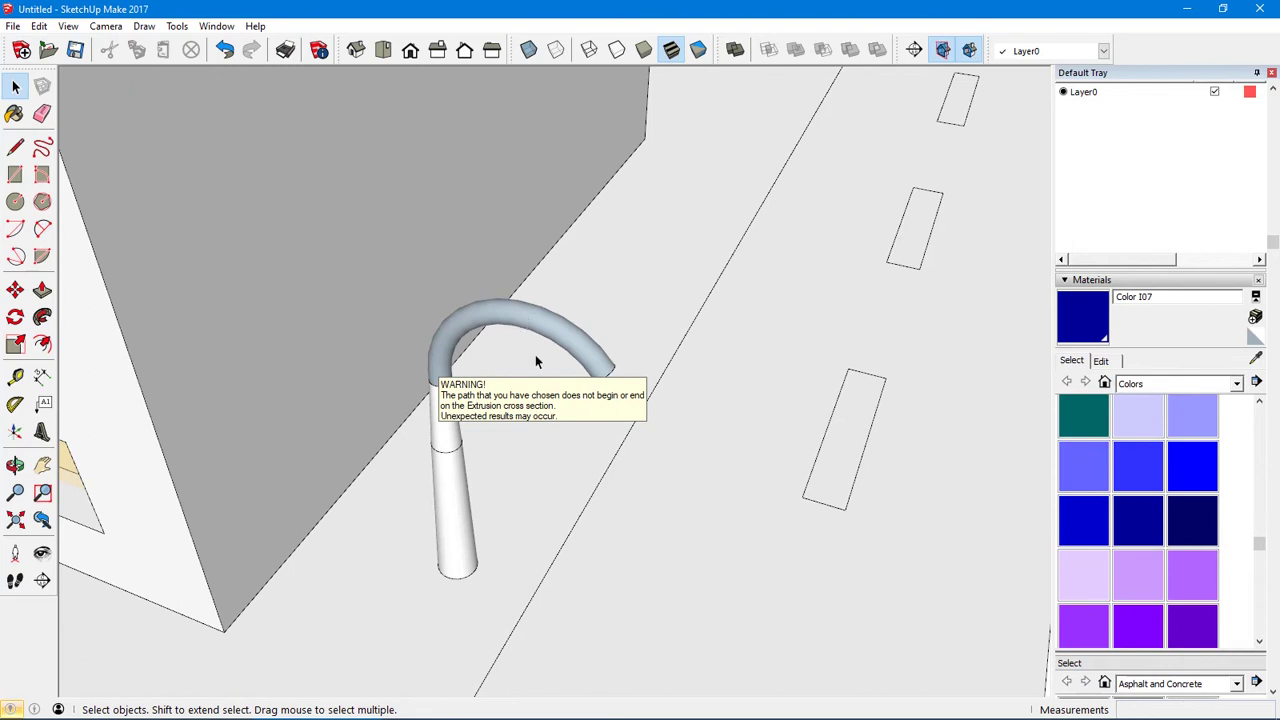
# Reverse the faces of the curved lamp arm's tube
pyautogui.click(567, 347)
pyautogui.rightClick(567, 347)
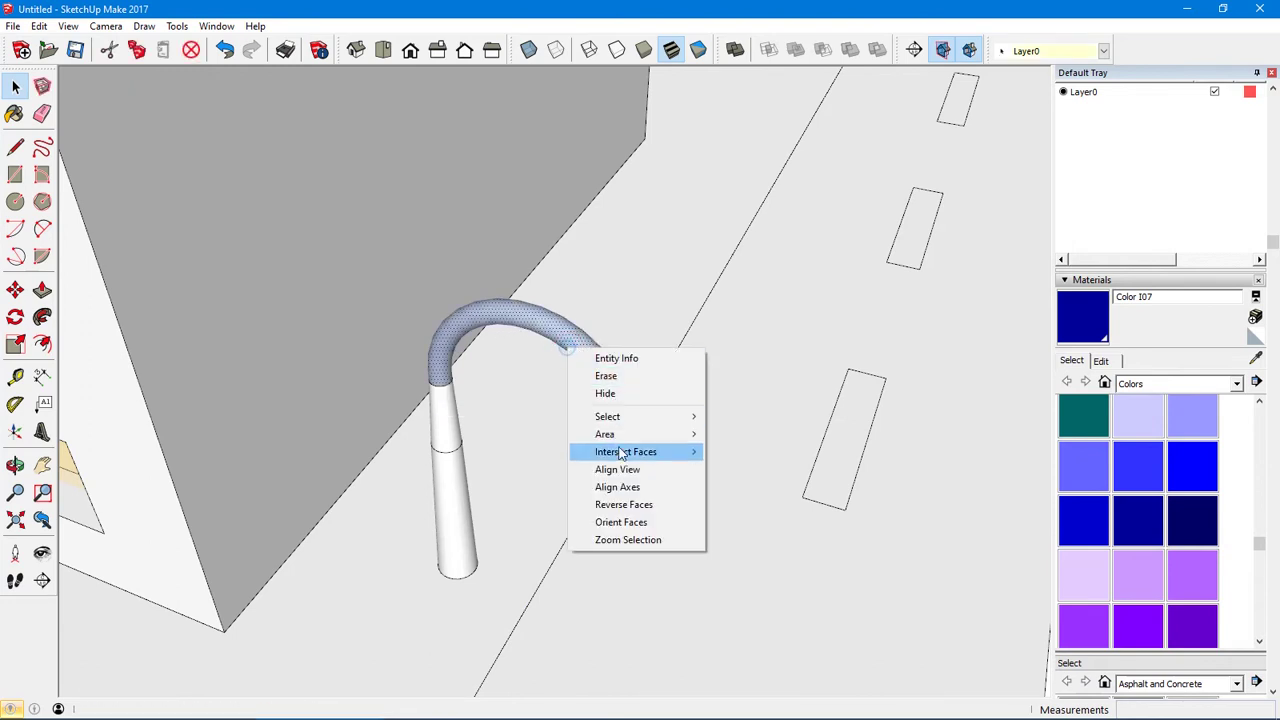
pyautogui.click(620, 504)
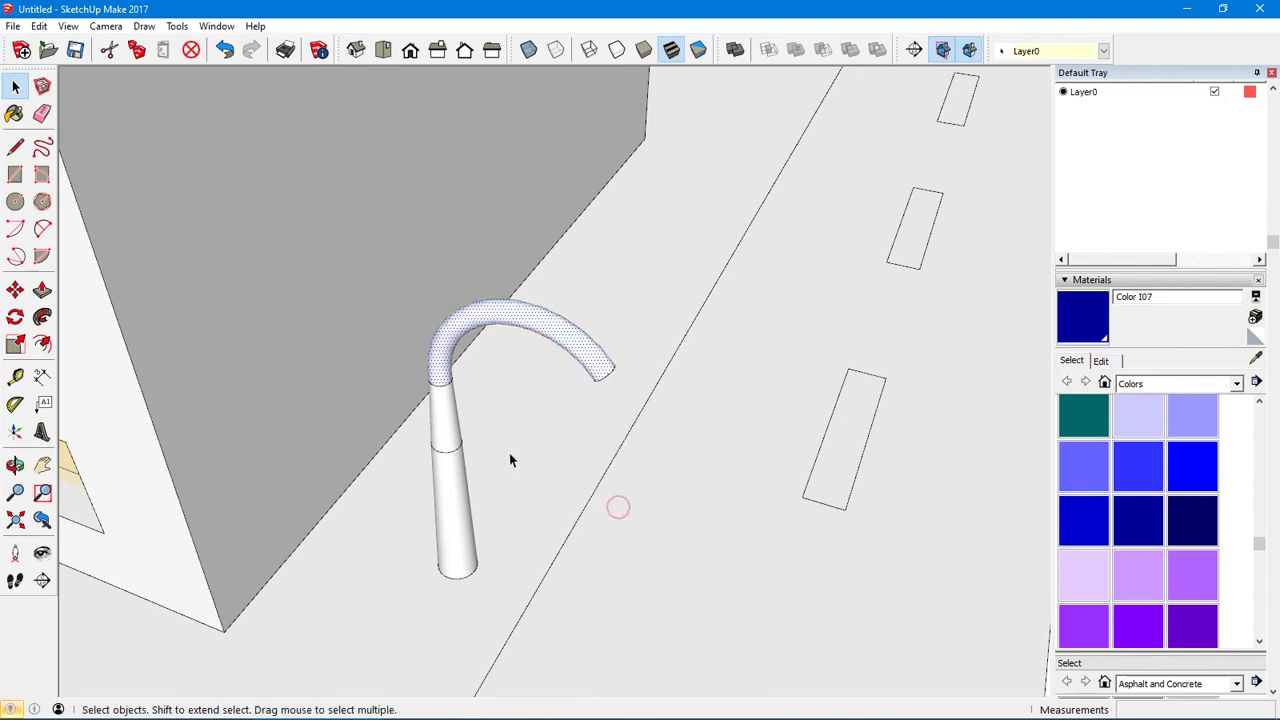
# Scale the round end face of the curved arm down uniformly about its centre
pyautogui.moveTo(510, 460); pyautogui.dragTo(349, 247, button='middle')
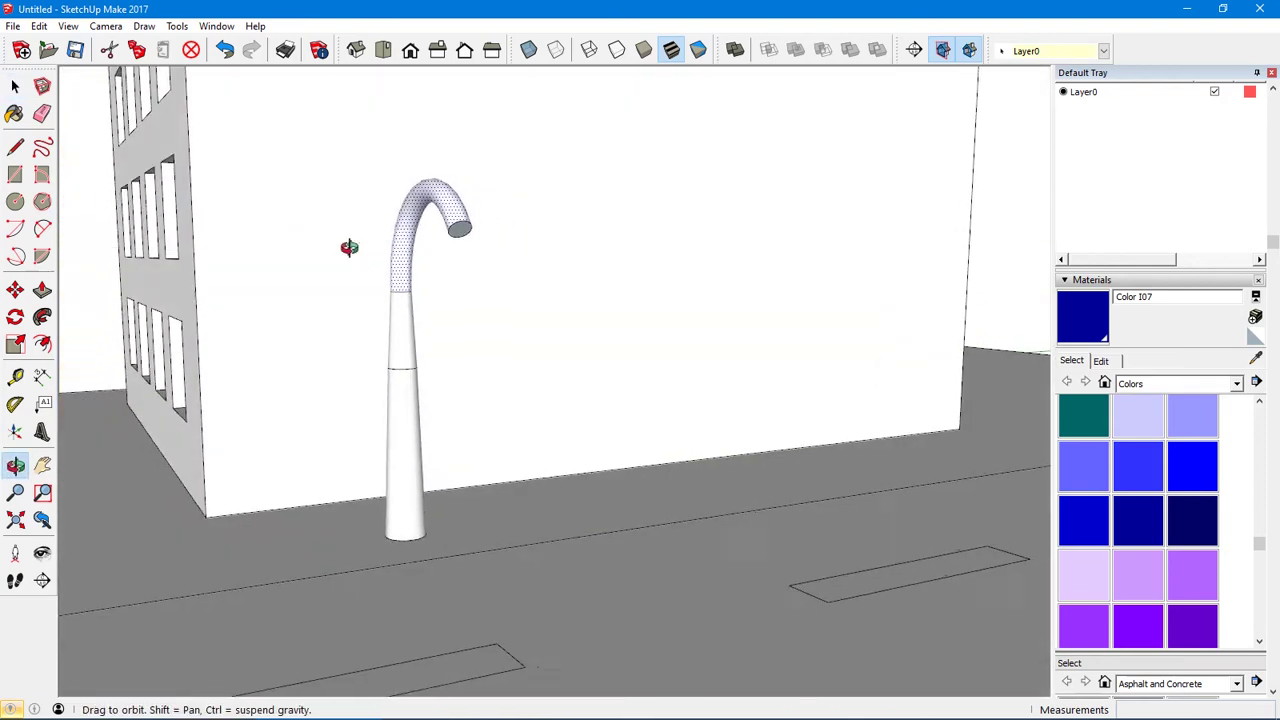
pyautogui.scroll(2, 349, 247)
pyautogui.scroll(3, 438, 242)
pyautogui.moveTo(438, 242); pyautogui.dragTo(444, 198, button='middle')
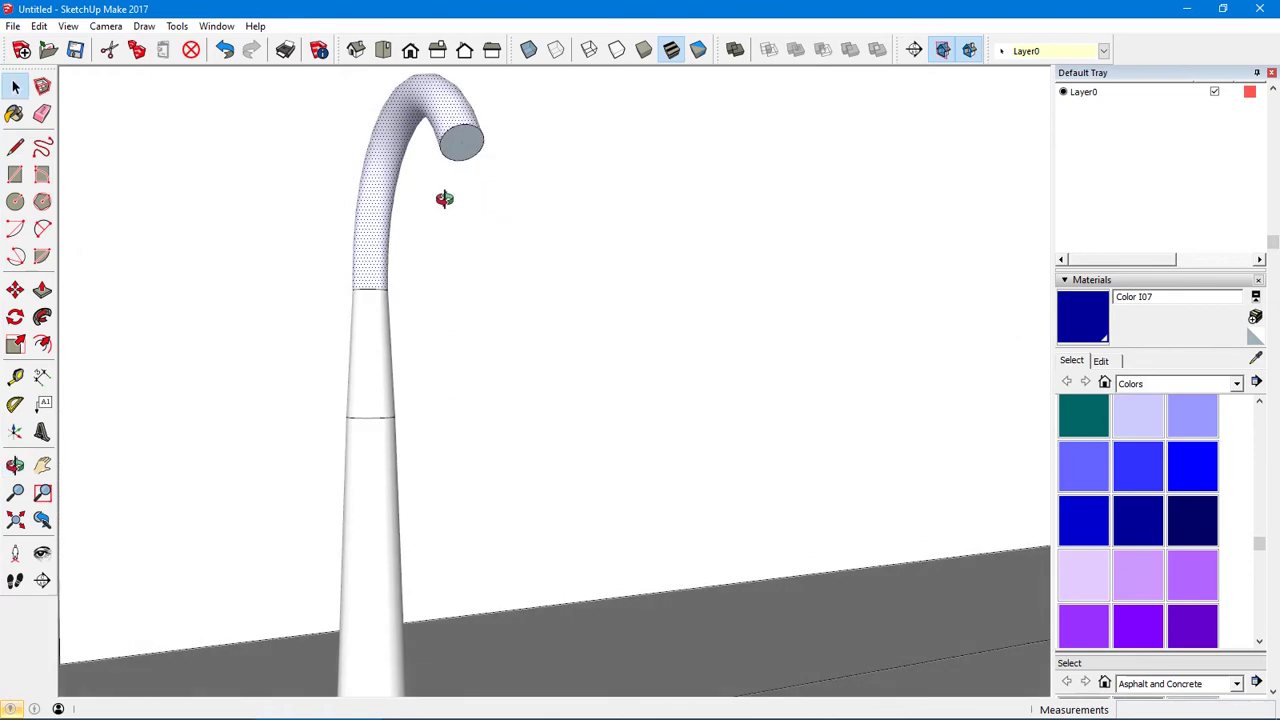
pyautogui.click(474, 143)
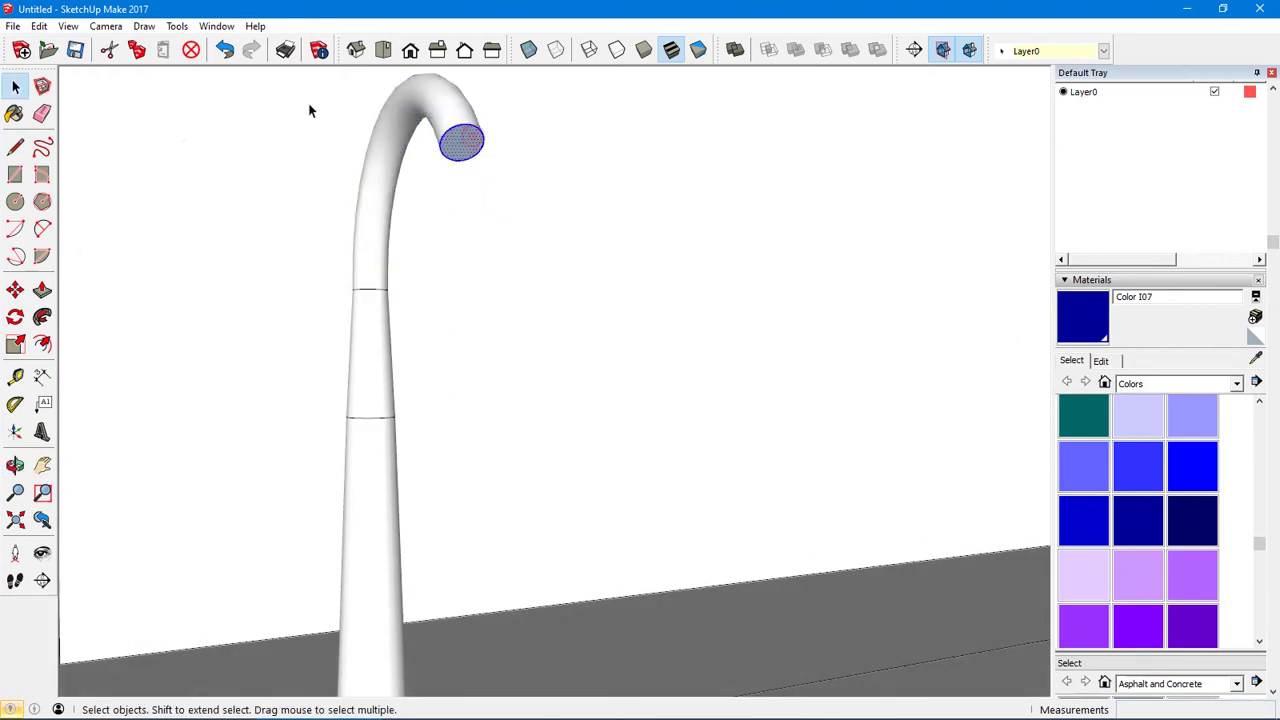
pyautogui.press('f')
pyautogui.press('s')
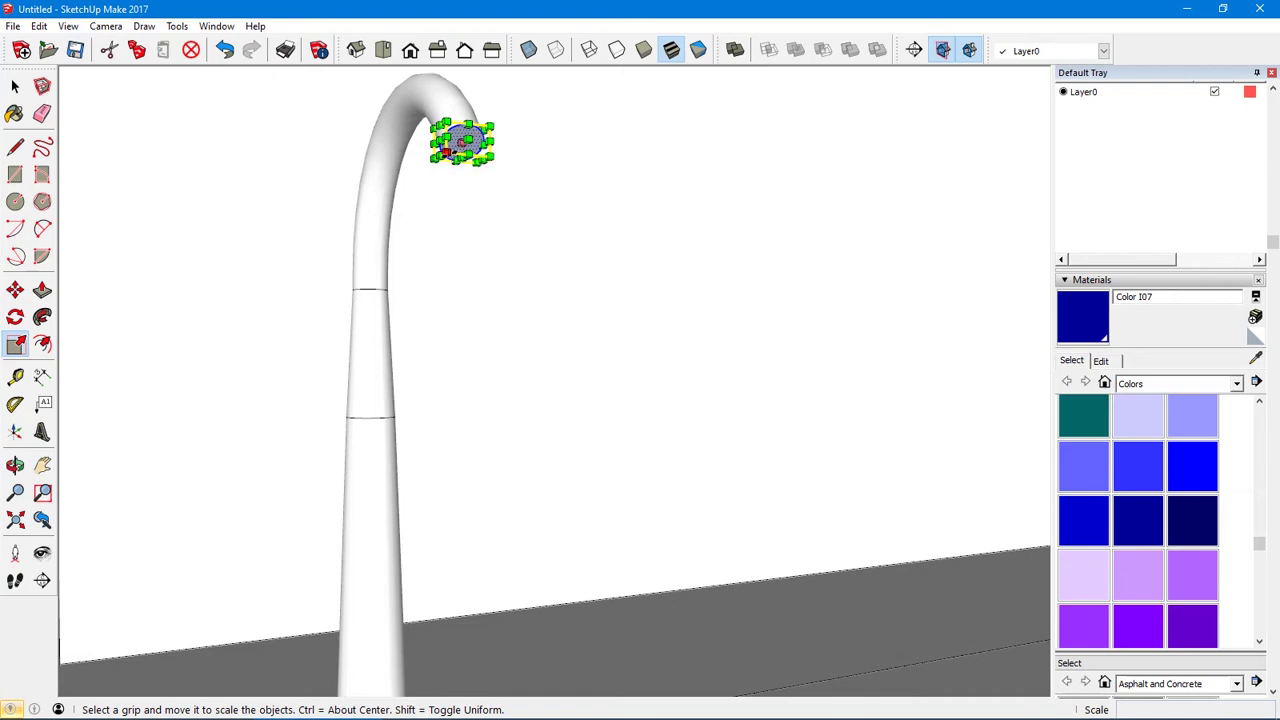
pyautogui.keyDown('ctrl'); pyautogui.moveTo(447, 148); pyautogui.dragTo(452, 148); pyautogui.keyUp('ctrl')
# Offset the edge of the arm's end face outward by about 807 mm to create the lamp-head disc
pyautogui.moveTo(447, 181); pyautogui.dragTo(346, 189, button='middle')
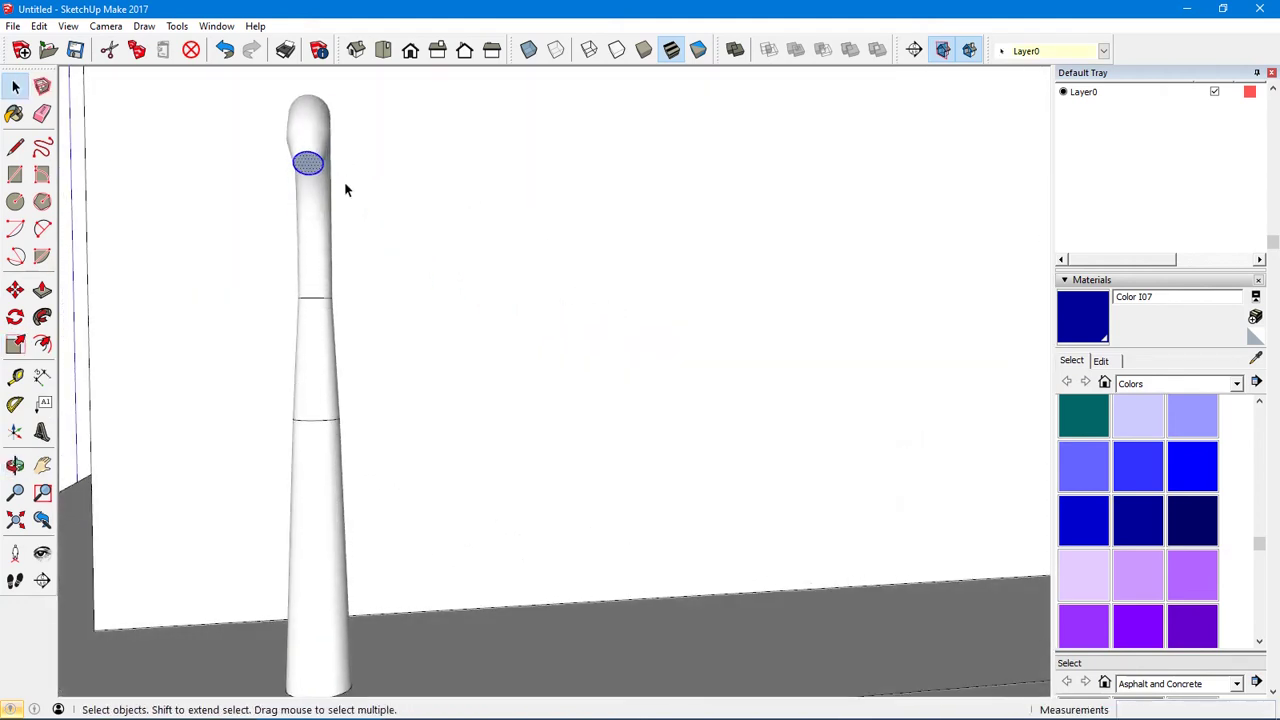
pyautogui.click(42, 343)
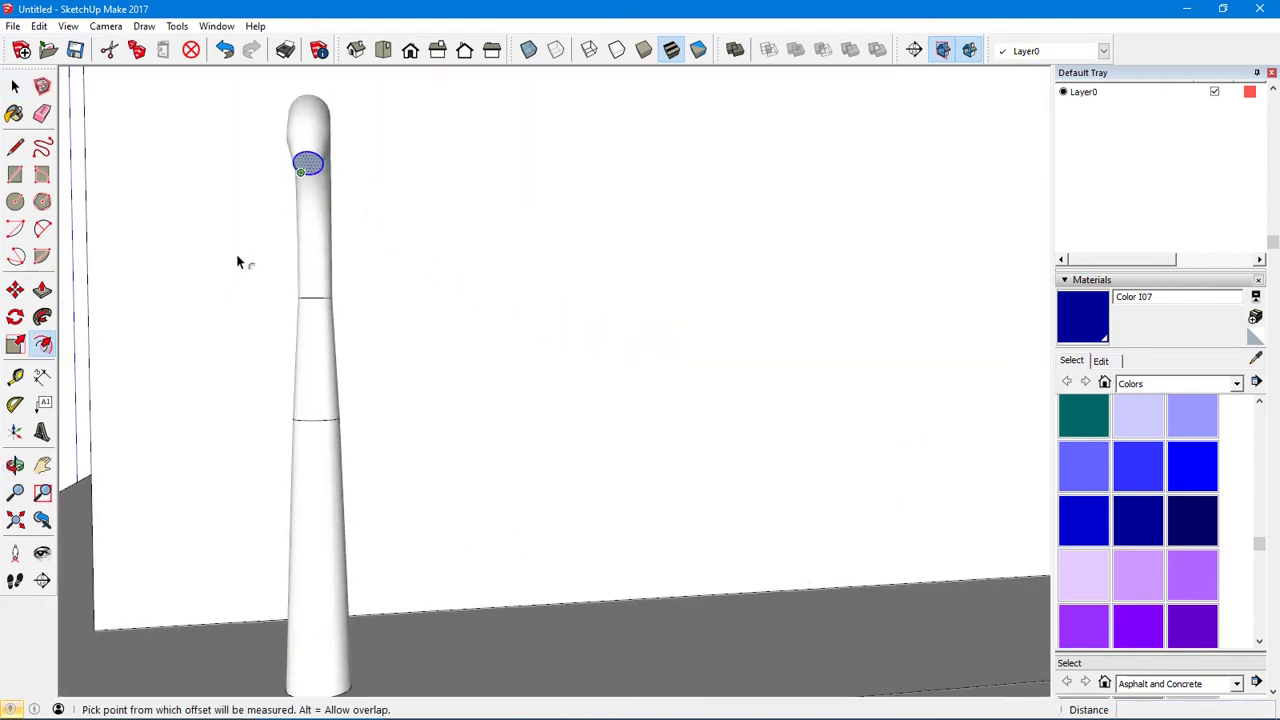
pyautogui.click(308, 166)
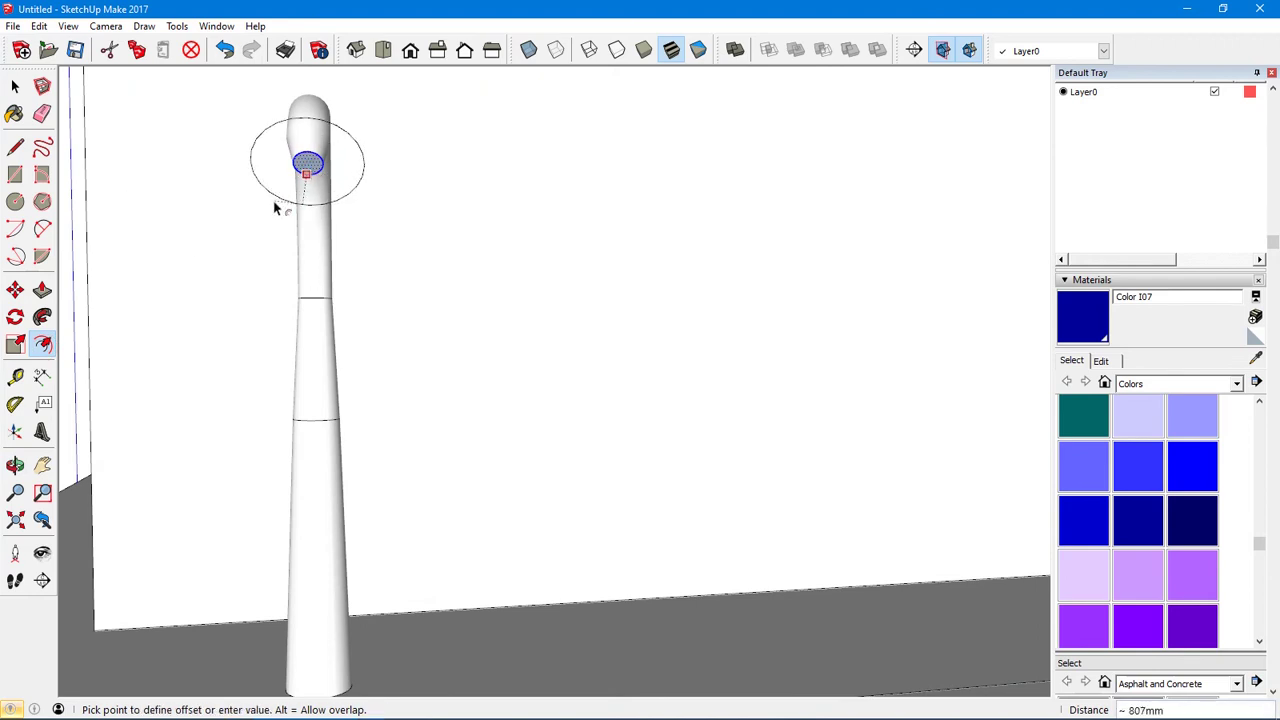
pyautogui.click(274, 208)
# Extrude the ring of the lamp-head disc about 388 mm away from the arm, leaving the centre circle recessed
pyautogui.moveTo(272, 204); pyautogui.dragTo(389, 297, button='middle')
pyautogui.press('p')
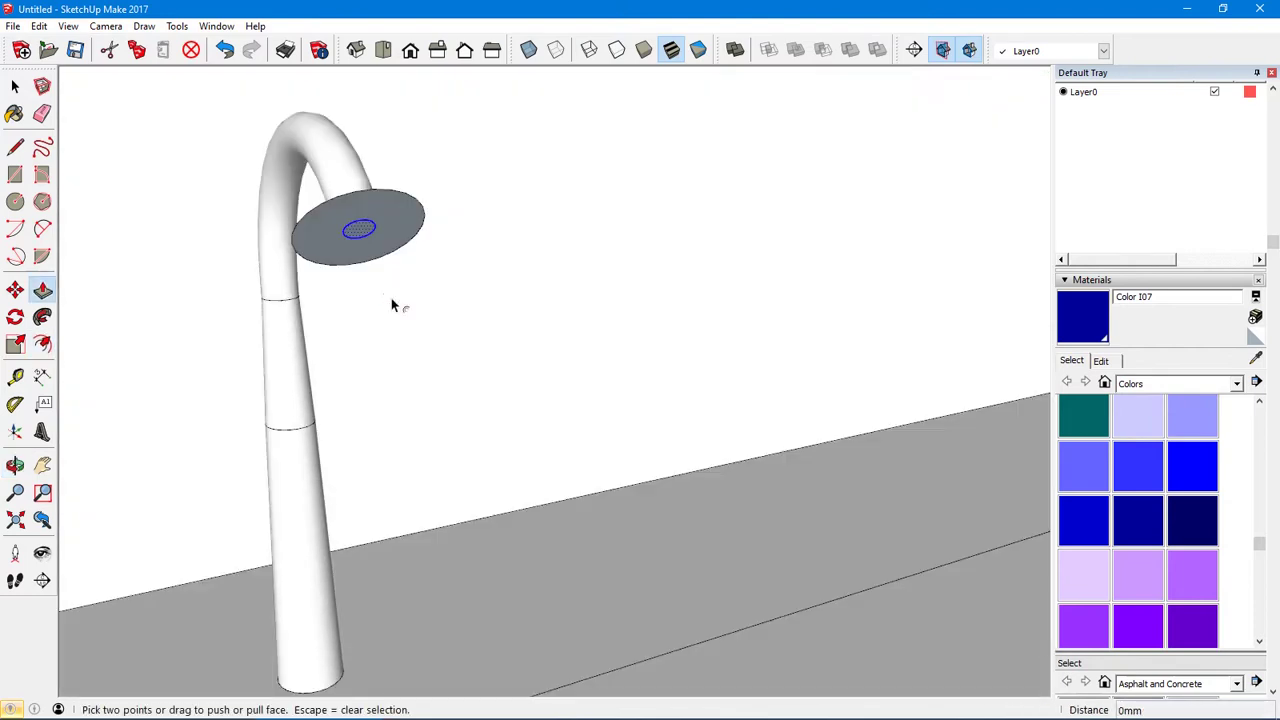
pyautogui.moveTo(397, 215); pyautogui.dragTo(416, 244)
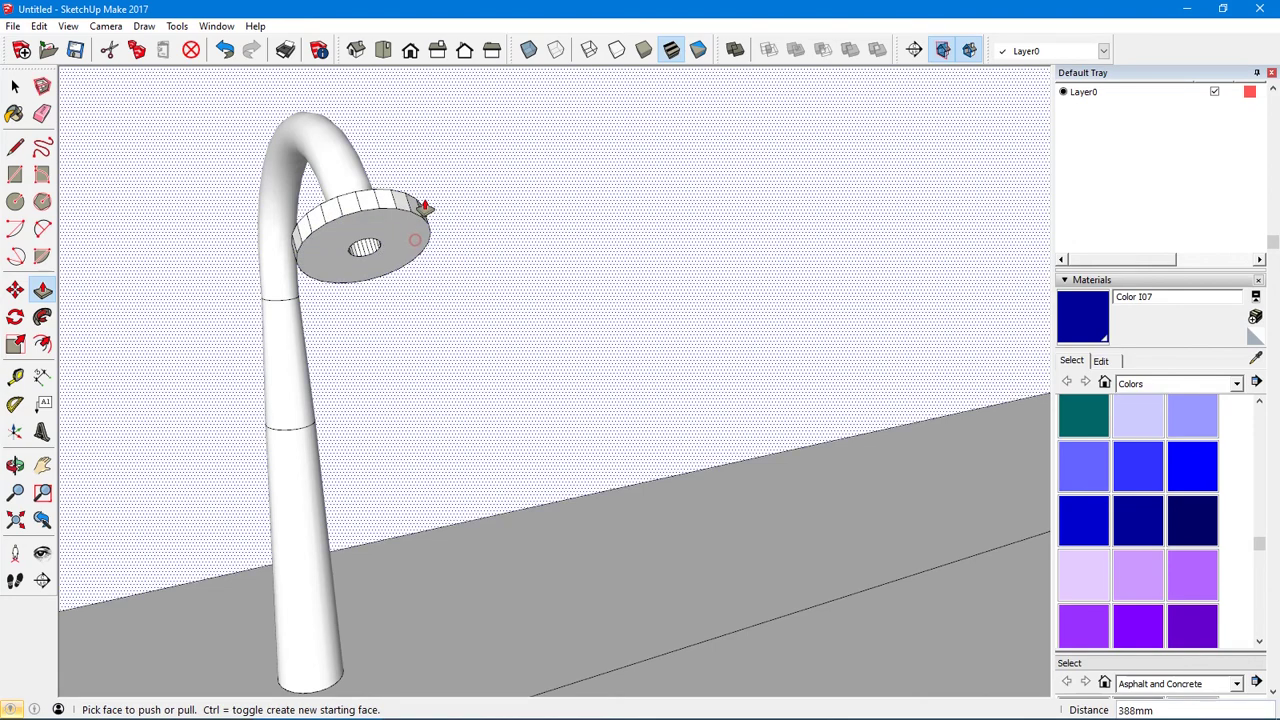
pyautogui.moveTo(423, 206); pyautogui.dragTo(287, 266, button='middle')
pyautogui.press('space')
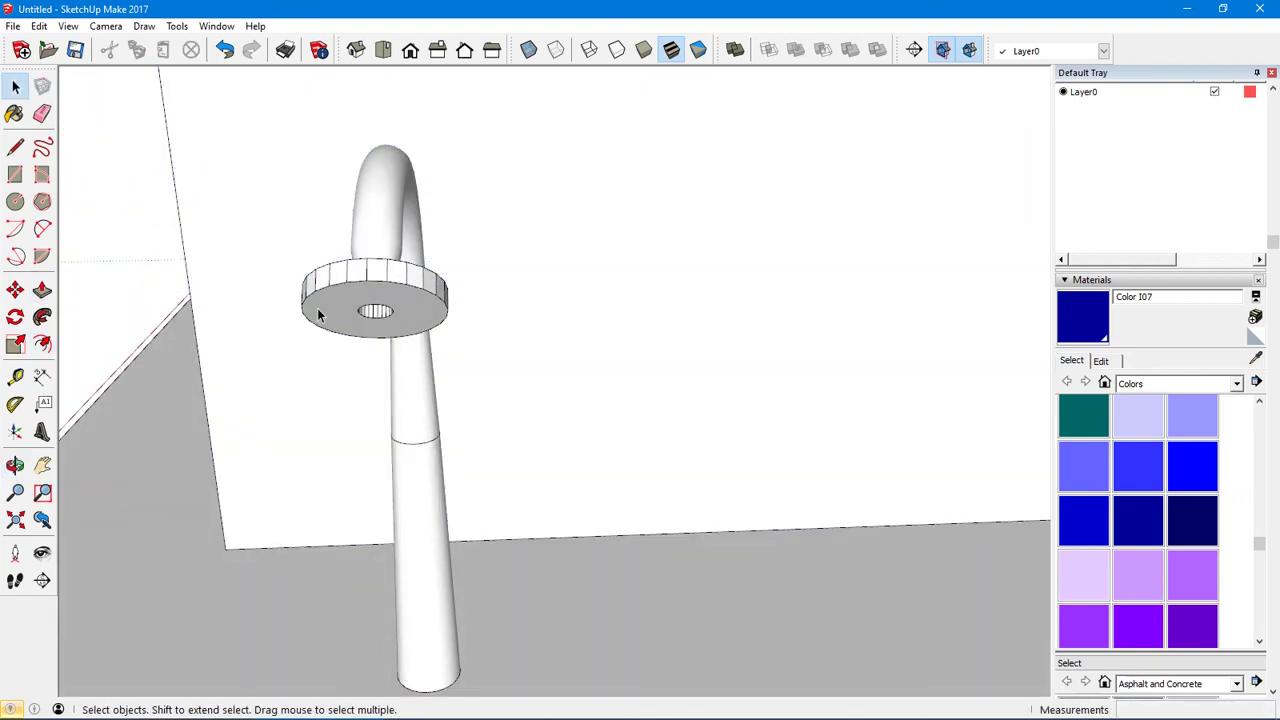
# Extrude the ring of the lamp-head disc a further 623 mm away from the arm
pyautogui.press('p')
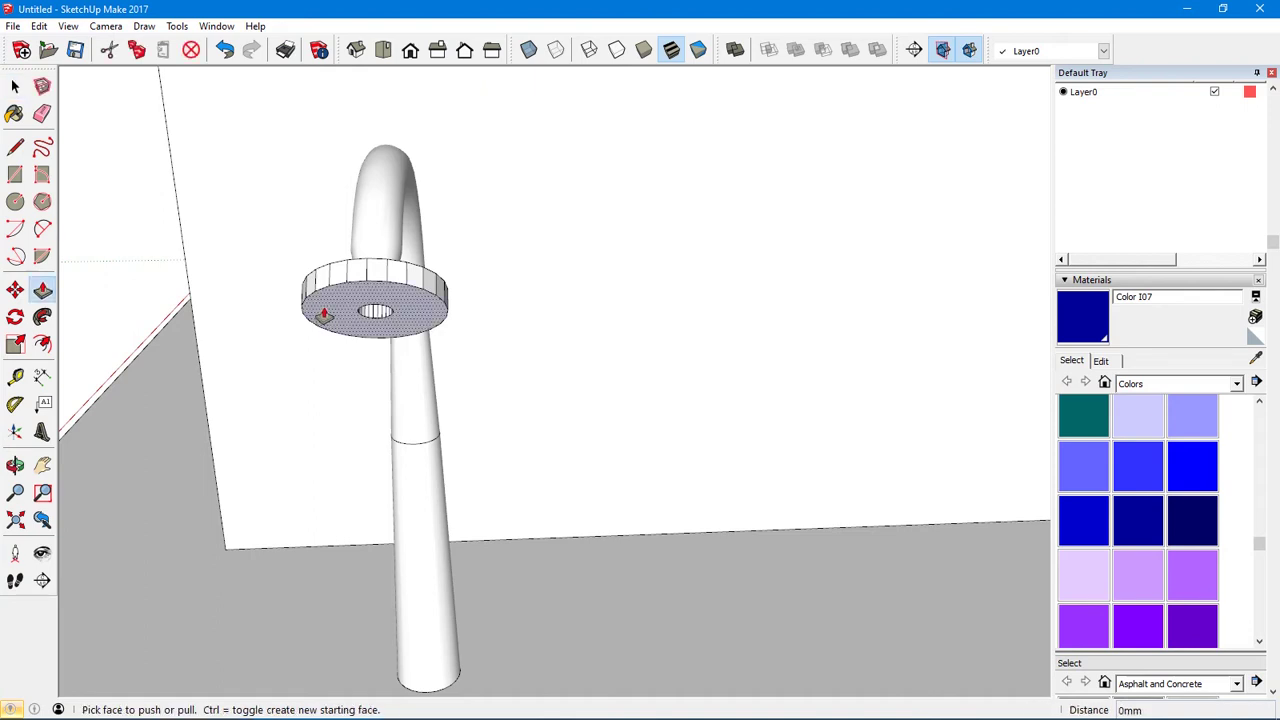
pyautogui.click(320, 314)
pyautogui.click(324, 349)
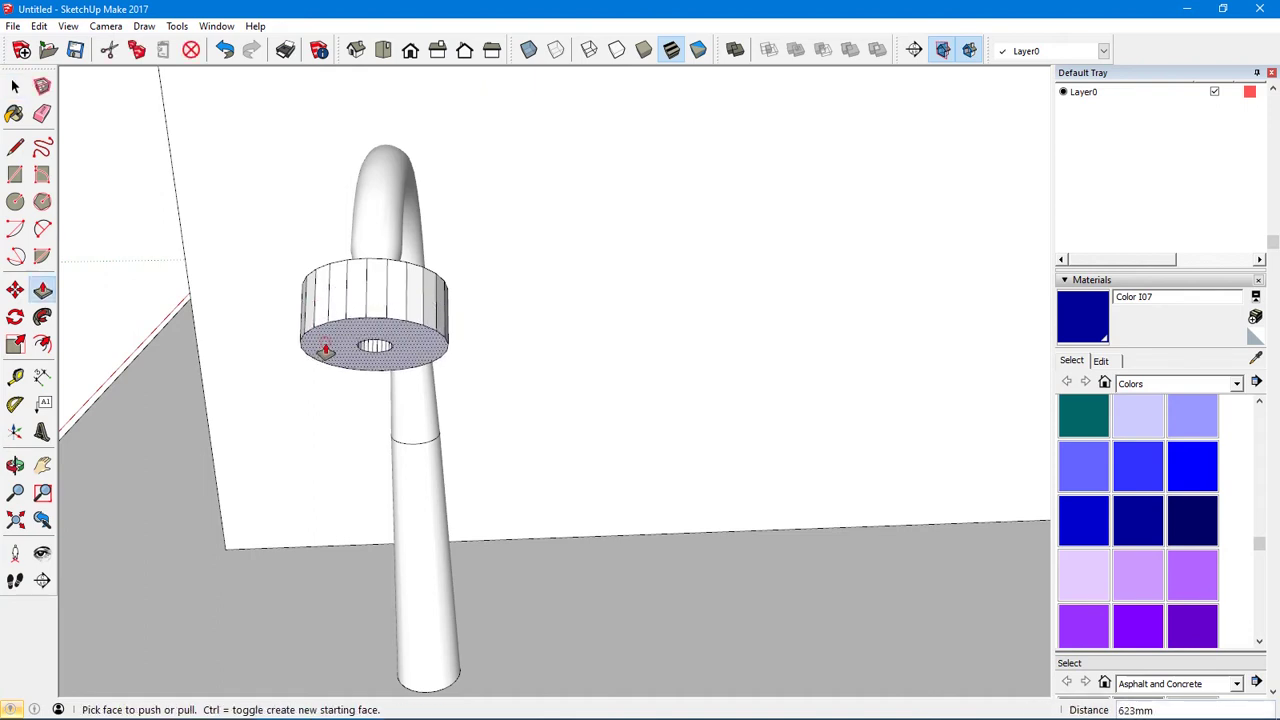
# Erase the centre circle's edge on the lamp head's underside so the recess closes into one face
pyautogui.moveTo(324, 349); pyautogui.dragTo(322, 292, button='middle')
pyautogui.press('e')
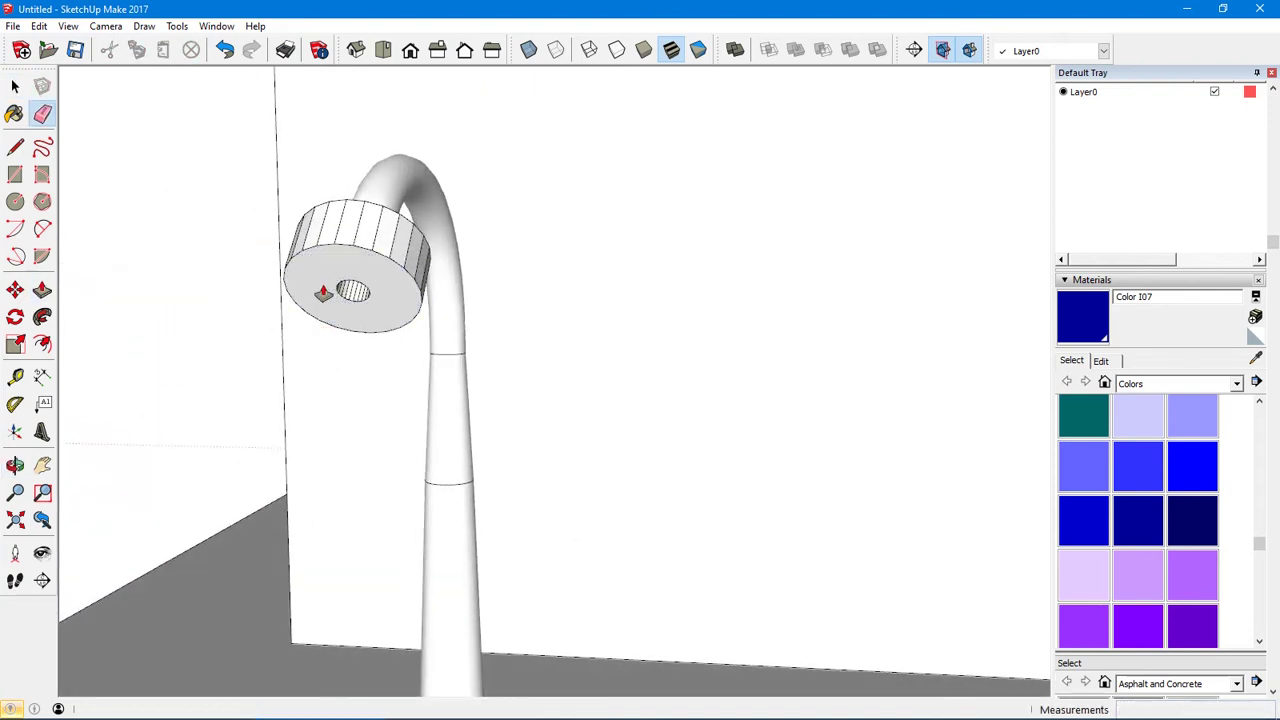
pyautogui.moveTo(354, 286)
pyautogui.mouseDown()
pyautogui.moveTo(343, 286)
pyautogui.moveTo(380, 303)
pyautogui.mouseUp()
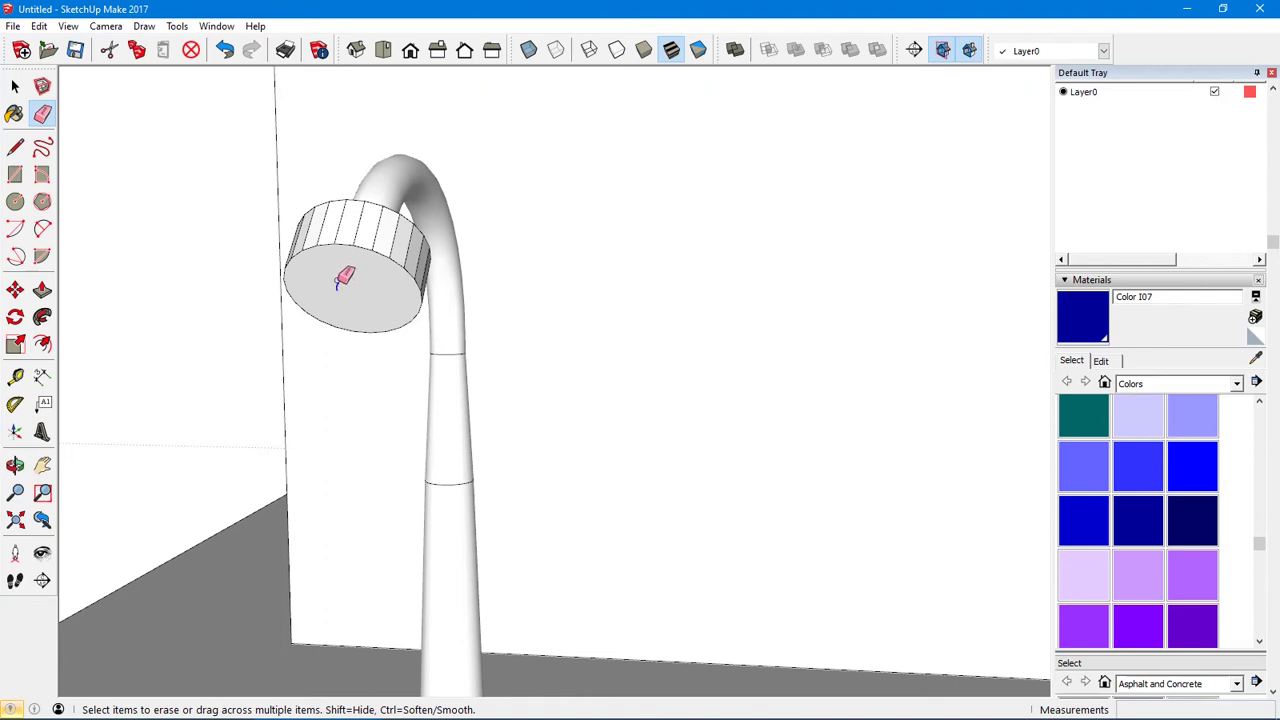
pyautogui.press('space')
# Scale the lamp head's round underside face up about its centre to flare the head into a shade
pyautogui.moveTo(354, 303); pyautogui.dragTo(361, 245, button='middle')
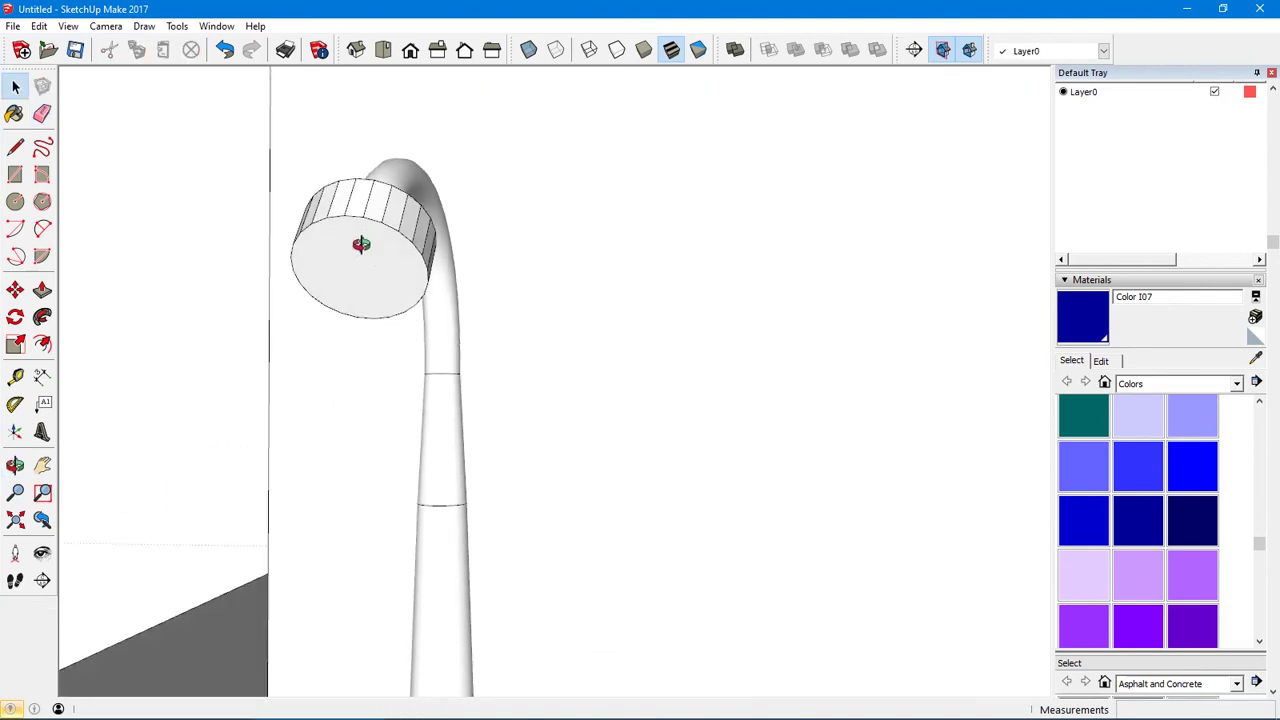
pyautogui.click(362, 250)
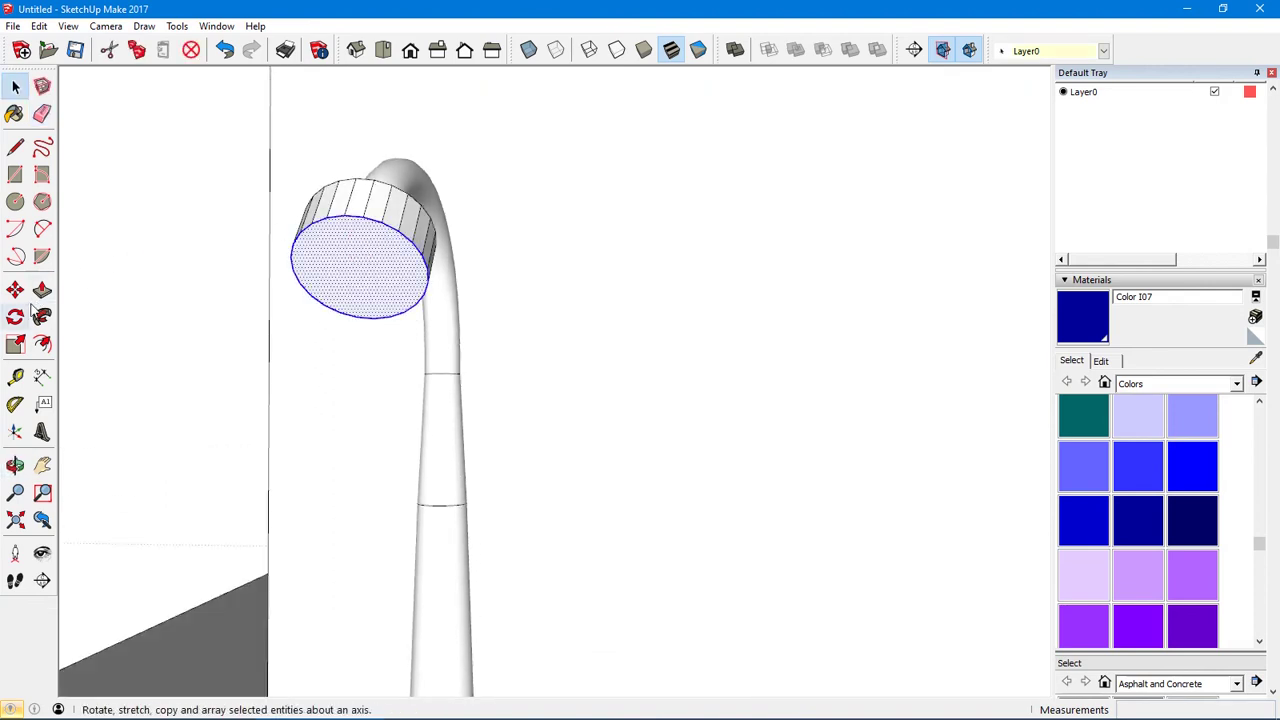
pyautogui.click(15, 343)
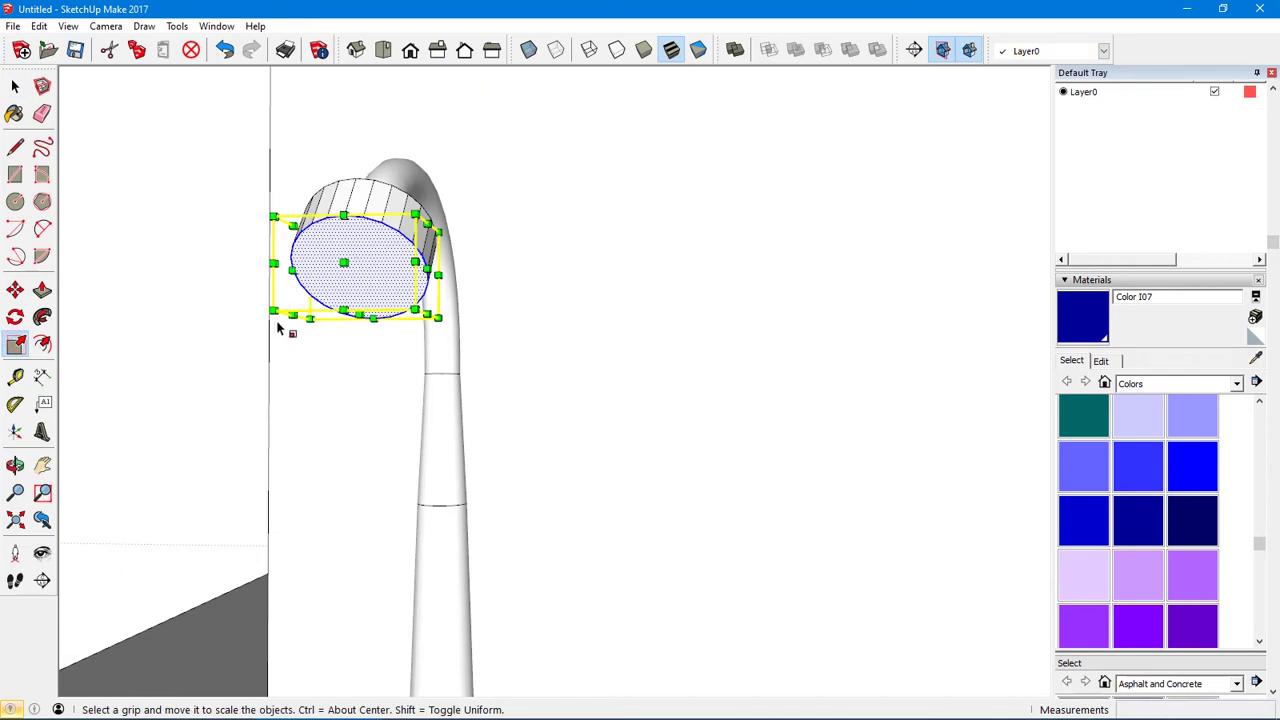
pyautogui.keyDown('ctrl'); pyautogui.moveTo(416, 311); pyautogui.dragTo(457, 343); pyautogui.keyUp('ctrl')
pyautogui.moveTo(477, 300); pyautogui.dragTo(623, 417, button='middle')
pyautogui.press('space')
pyautogui.scroll(-5, 807, 221)
pyautogui.scroll(3, 621, 410)
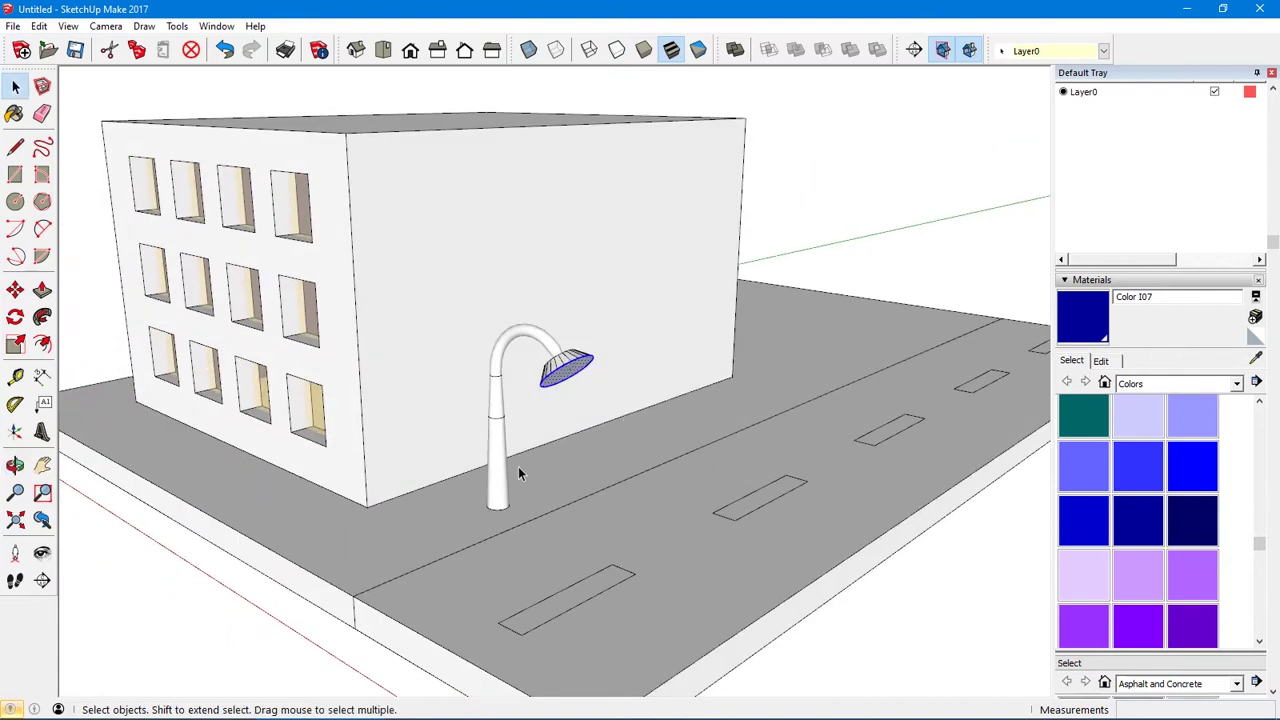
pyautogui.click(888, 222)
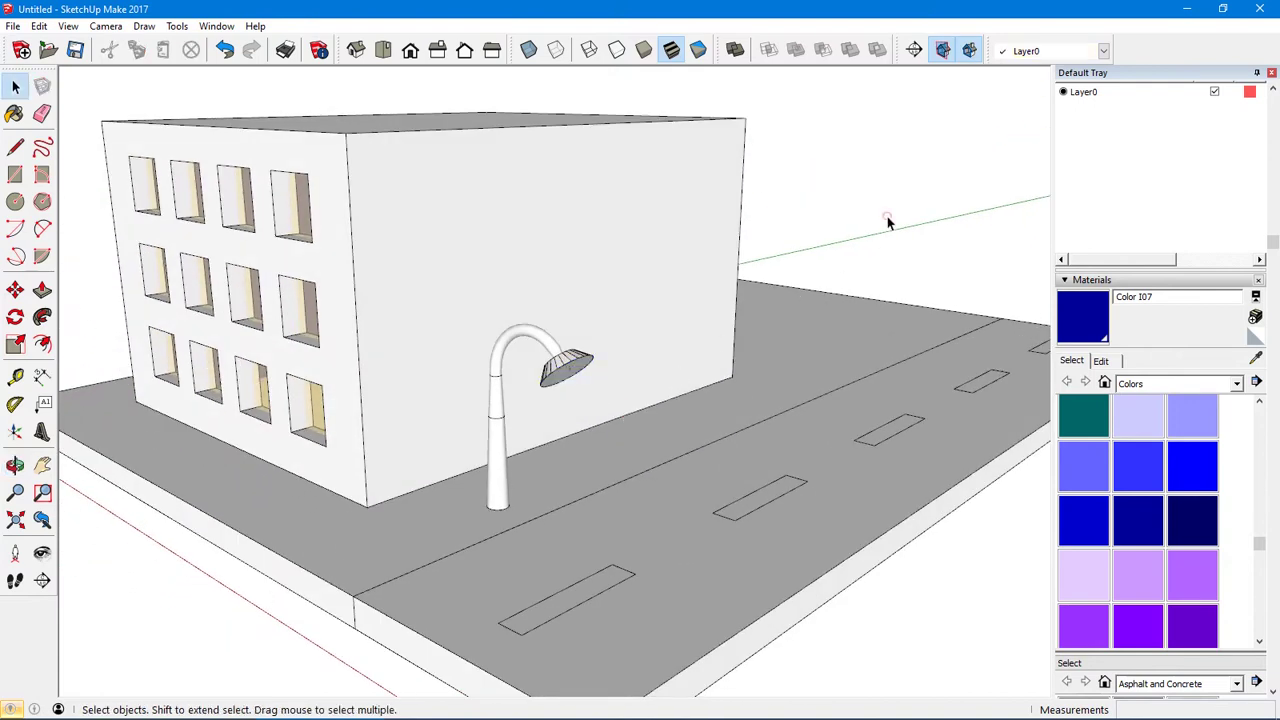
# Offset the outer edge of the lamp head's underside inward by about 344 mm
pyautogui.moveTo(657, 349); pyautogui.dragTo(468, 325, button='middle')
pyautogui.scroll(5, 486, 340)
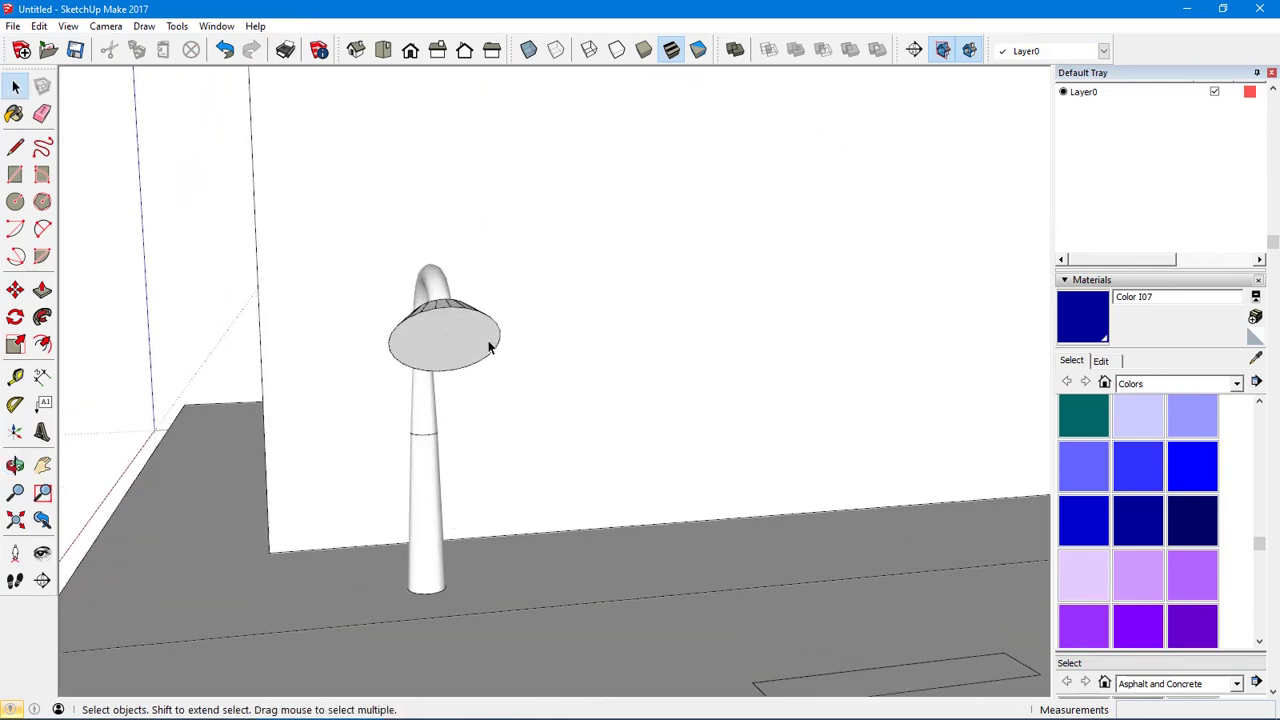
pyautogui.click(42, 343)
pyautogui.click(378, 338)
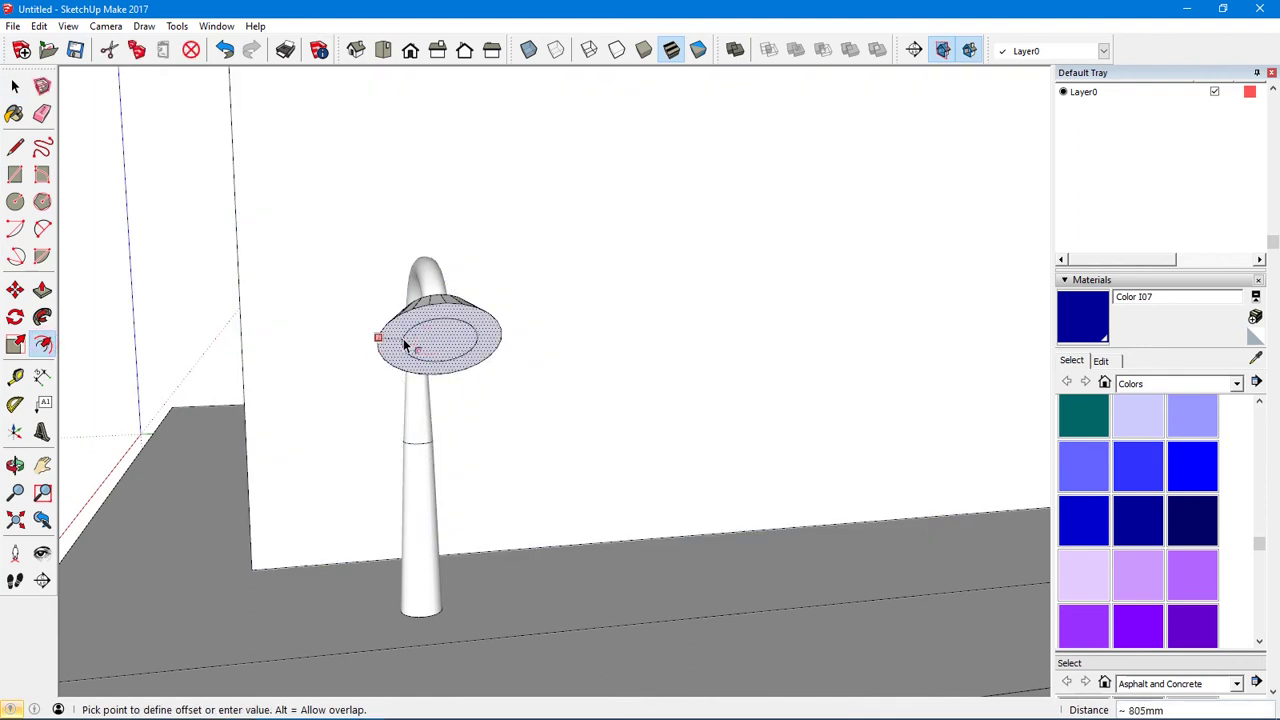
pyautogui.click(390, 345)
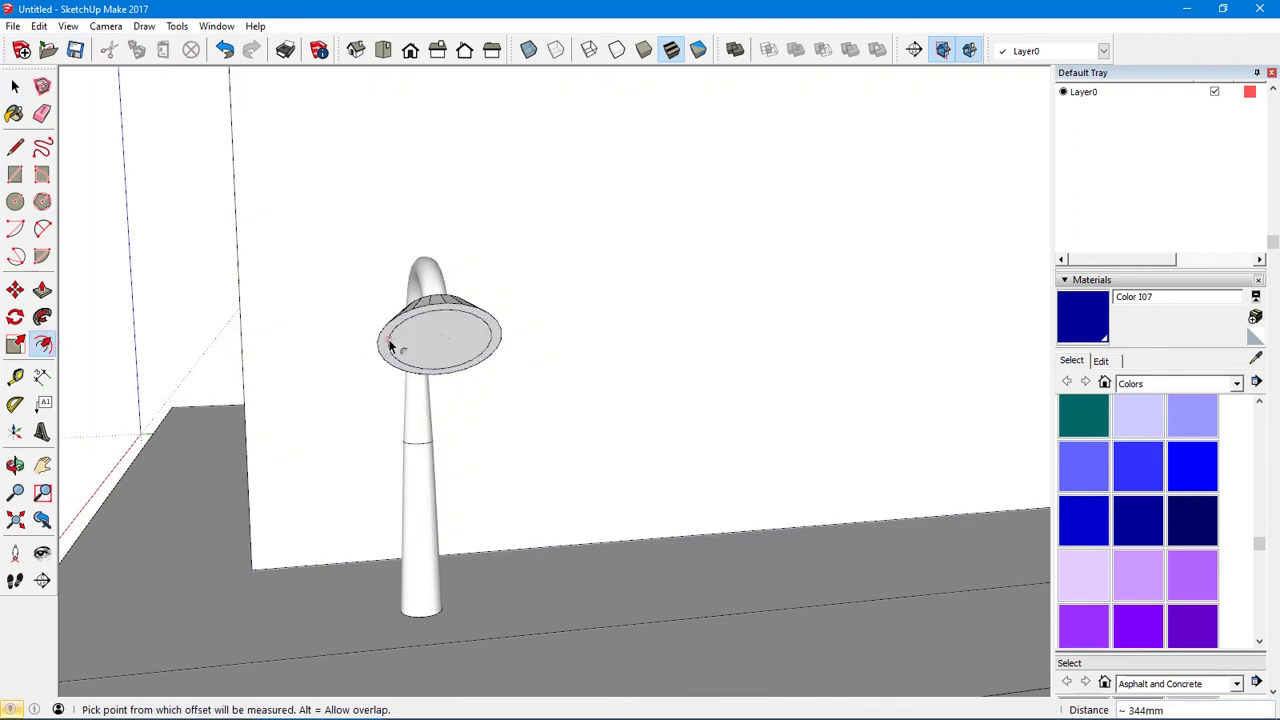
# Push the inner circle of the lamp head's underside about 406 mm inward to form a recess
pyautogui.press('p')
pyautogui.click(445, 340)
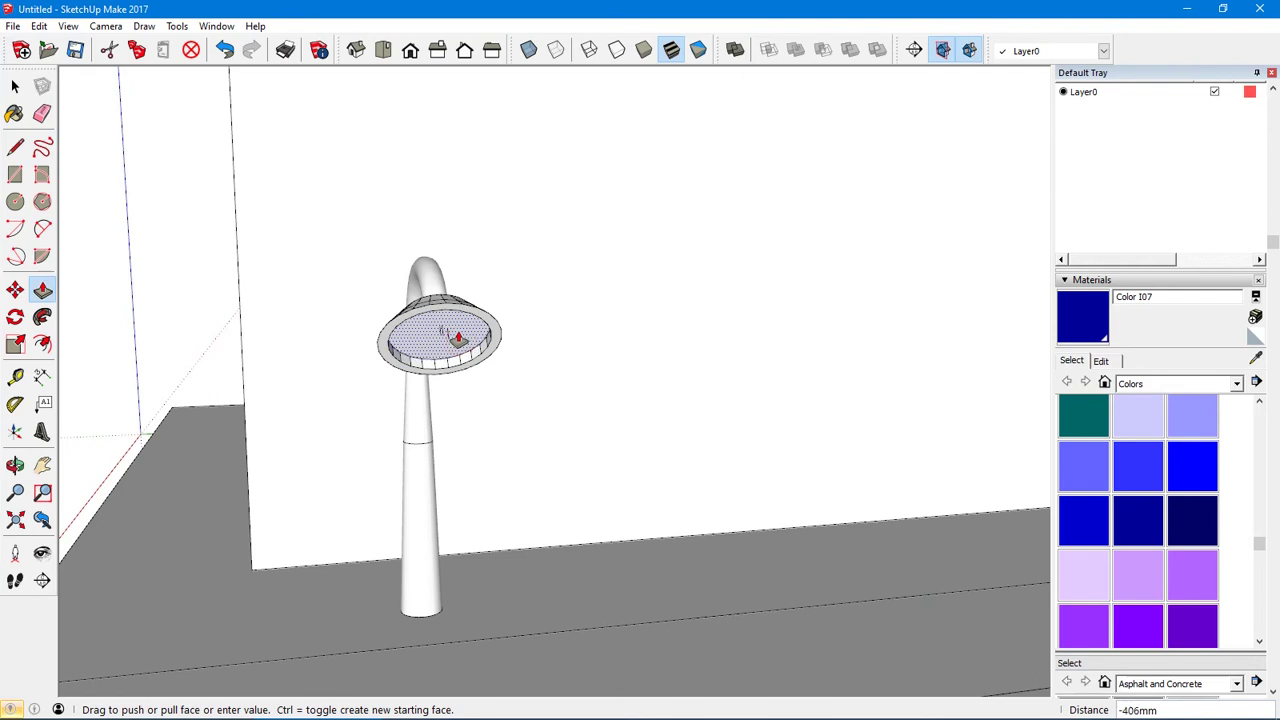
pyautogui.click(457, 338)
pyautogui.press('space')
# Examine the recessed lamp head and the street lamp from several sides of the building
pyautogui.moveTo(449, 334)
pyautogui.mouseDown(button='middle')
pyautogui.moveTo(580, 271)
pyautogui.moveTo(637, 274)
pyautogui.moveTo(720, 354)
pyautogui.mouseUp(button='middle')
pyautogui.press('e')
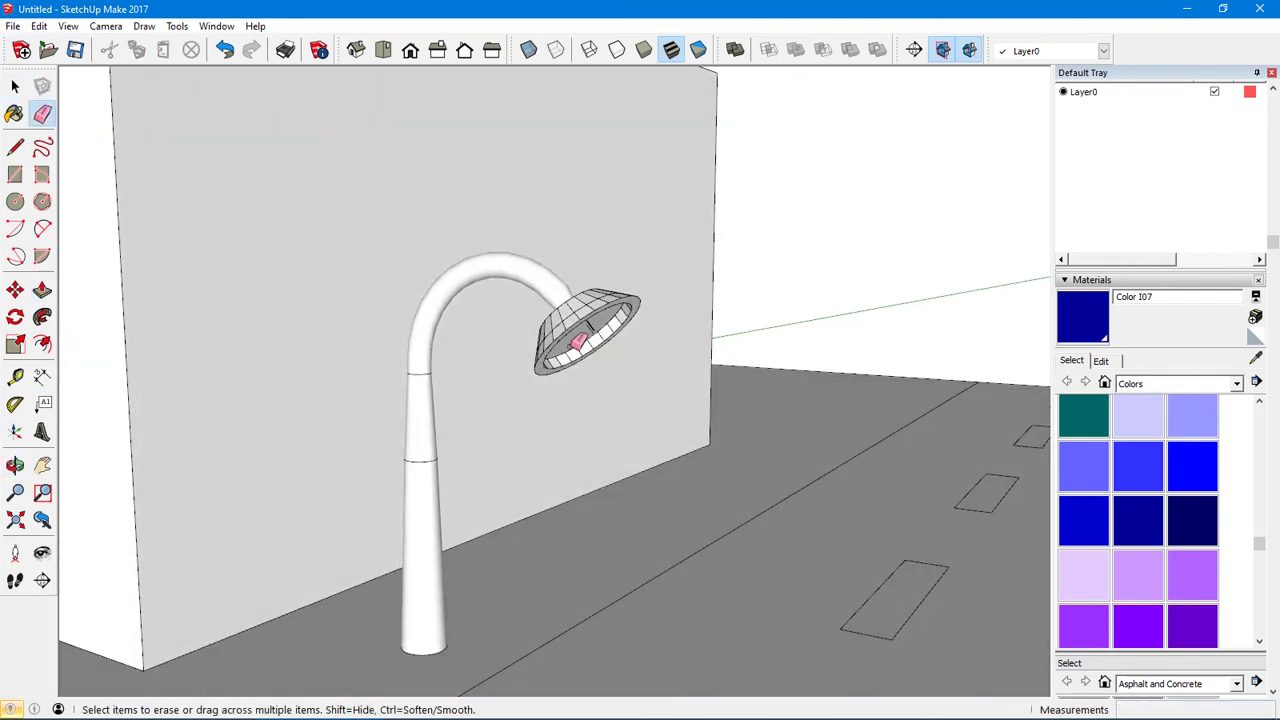
pyautogui.moveTo(594, 329)
pyautogui.mouseDown(button='middle')
pyautogui.moveTo(548, 300)
pyautogui.moveTo(519, 357)
pyautogui.moveTo(603, 414)
pyautogui.moveTo(686, 380)
pyautogui.moveTo(760, 411)
pyautogui.moveTo(571, 391)
pyautogui.moveTo(456, 329)
pyautogui.moveTo(318, 419)
pyautogui.moveTo(703, 463)
pyautogui.moveTo(431, 403)
pyautogui.mouseUp(button='middle')
pyautogui.scroll(-6, 420, 320)
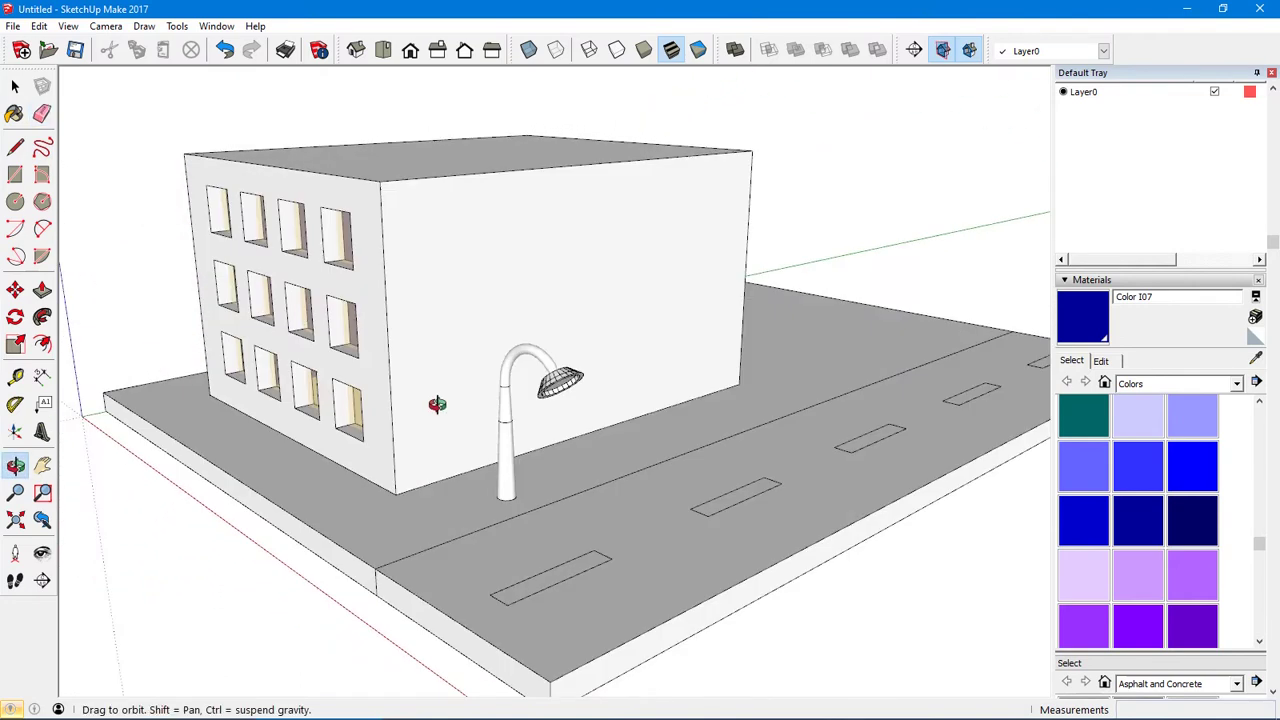
pyautogui.moveTo(519, 397); pyautogui.dragTo(350, 340, button='middle')
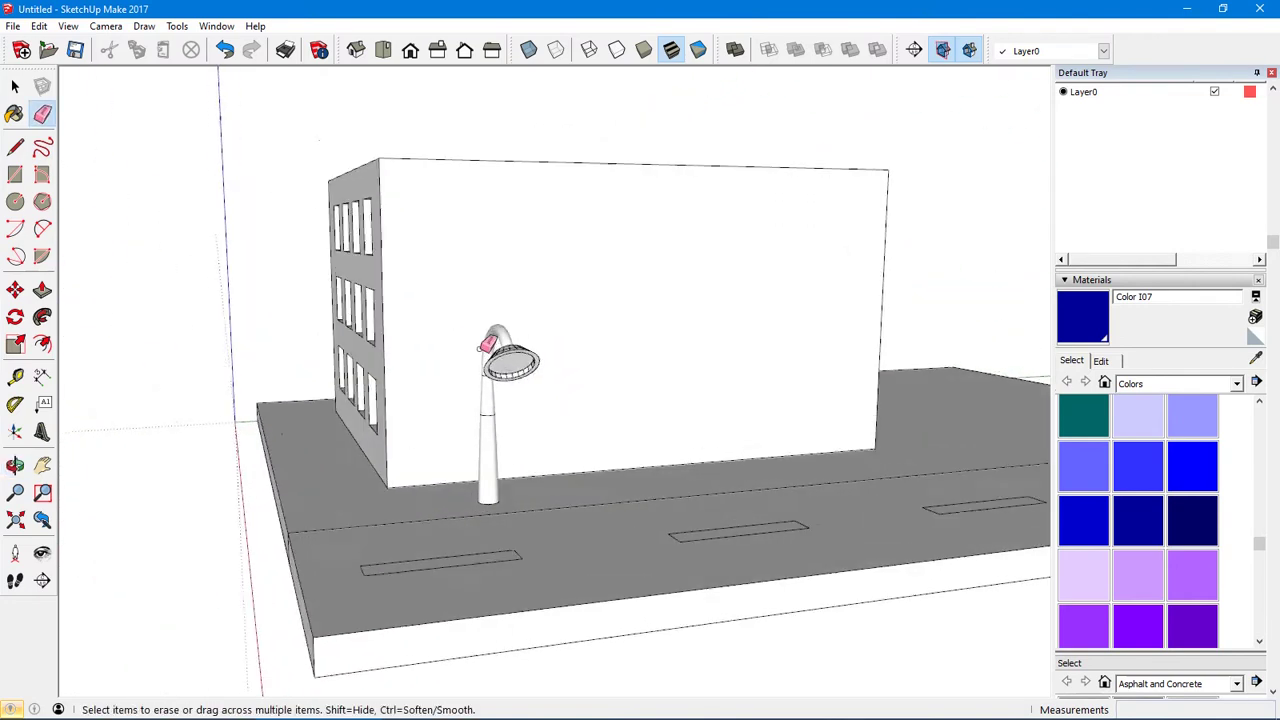
pyautogui.scroll(5, 486, 345)
pyautogui.moveTo(486, 343)
pyautogui.mouseDown(button='middle')
pyautogui.moveTo(903, 409)
pyautogui.moveTo(780, 375)
pyautogui.mouseUp(button='middle')
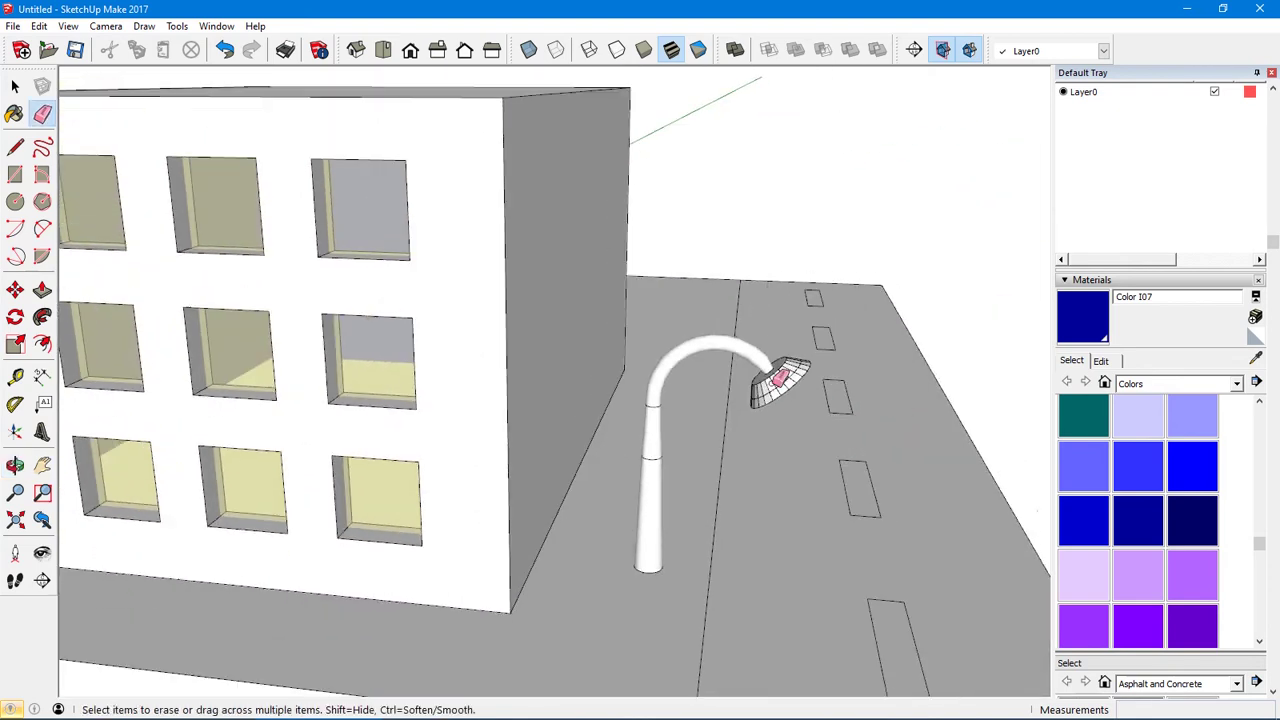
pyautogui.press('l')
pyautogui.moveTo(780, 375)
pyautogui.mouseDown(button='middle')
pyautogui.moveTo(729, 374)
pyautogui.moveTo(754, 395)
pyautogui.moveTo(923, 369)
pyautogui.moveTo(1137, 370)
pyautogui.mouseUp(button='middle')
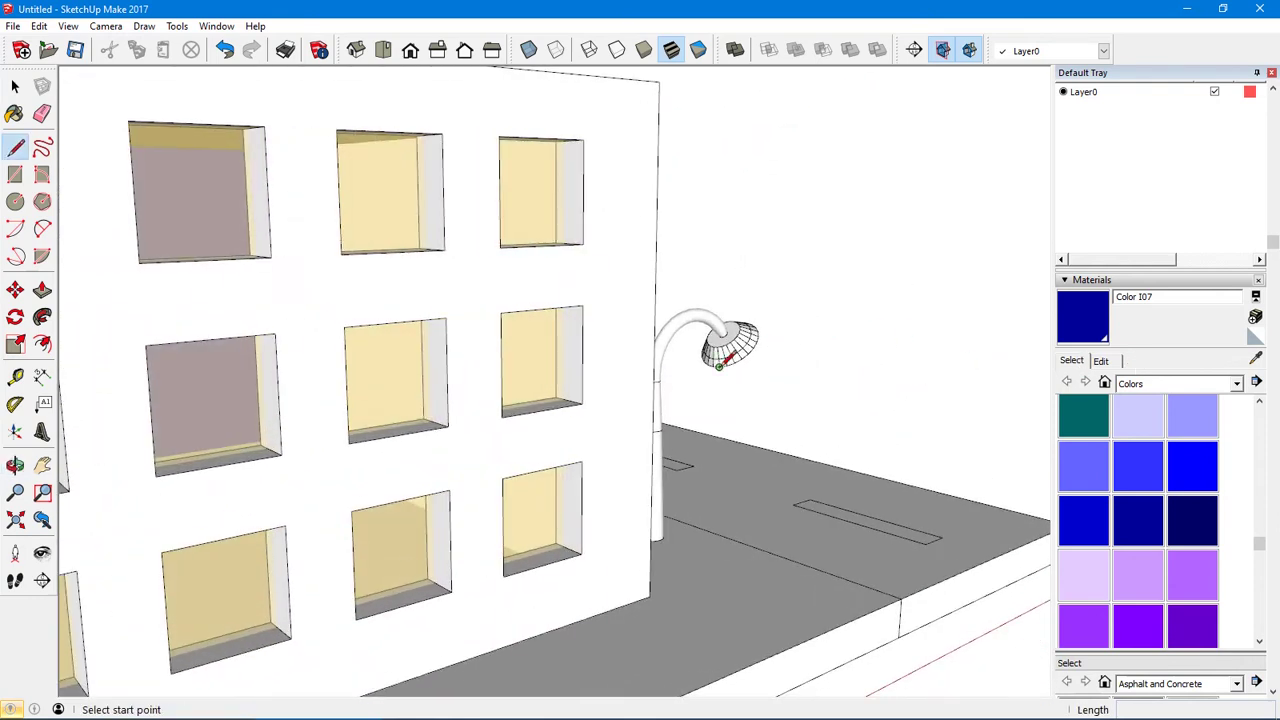
pyautogui.moveTo(720, 355); pyautogui.dragTo(506, 370, button='middle')
pyautogui.scroll(-2, 460, 342)
pyautogui.scroll(3, 570, 362)
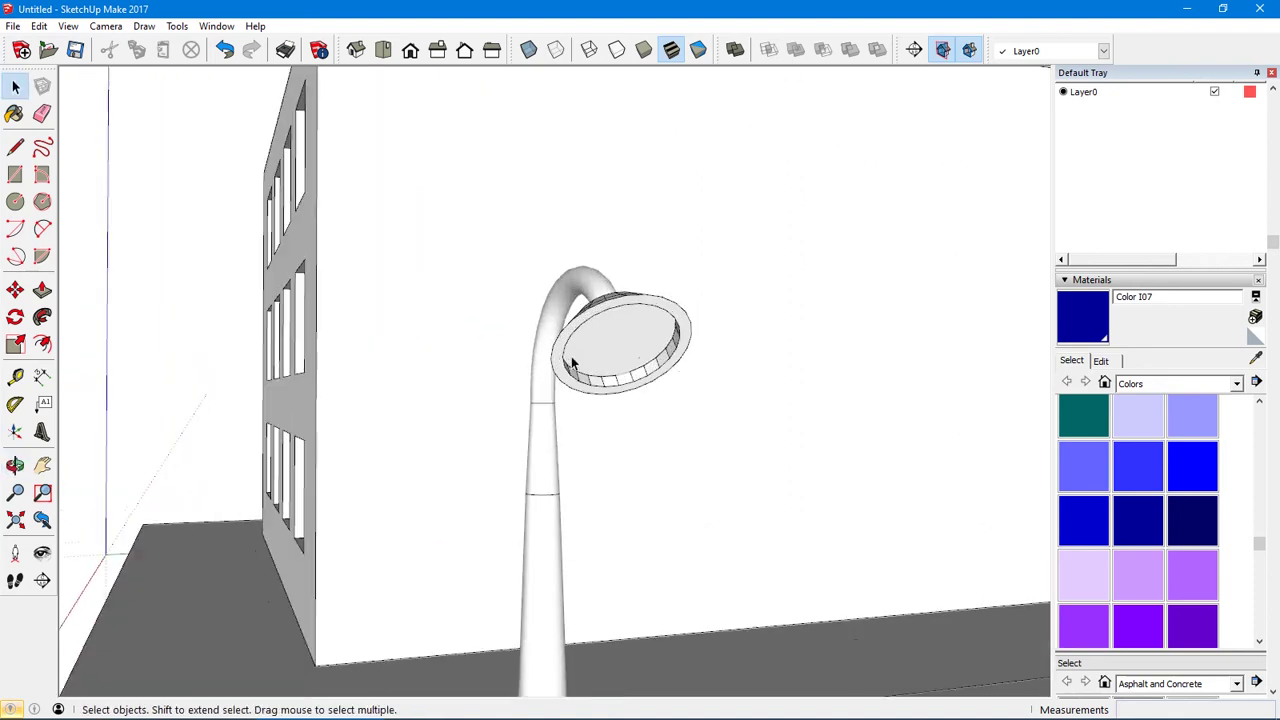
# Select and copy the ring face around the lamp head's recess
pyautogui.click(559, 372)
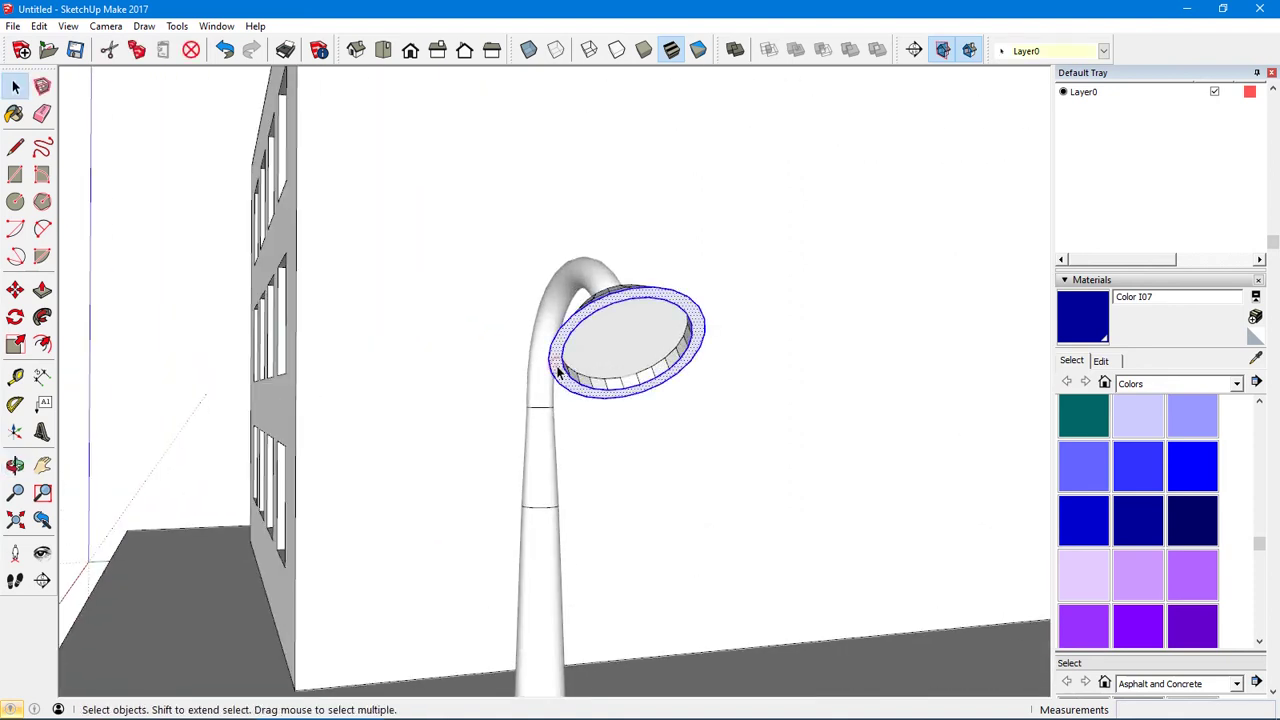
pyautogui.scroll(-10, 570, 365)
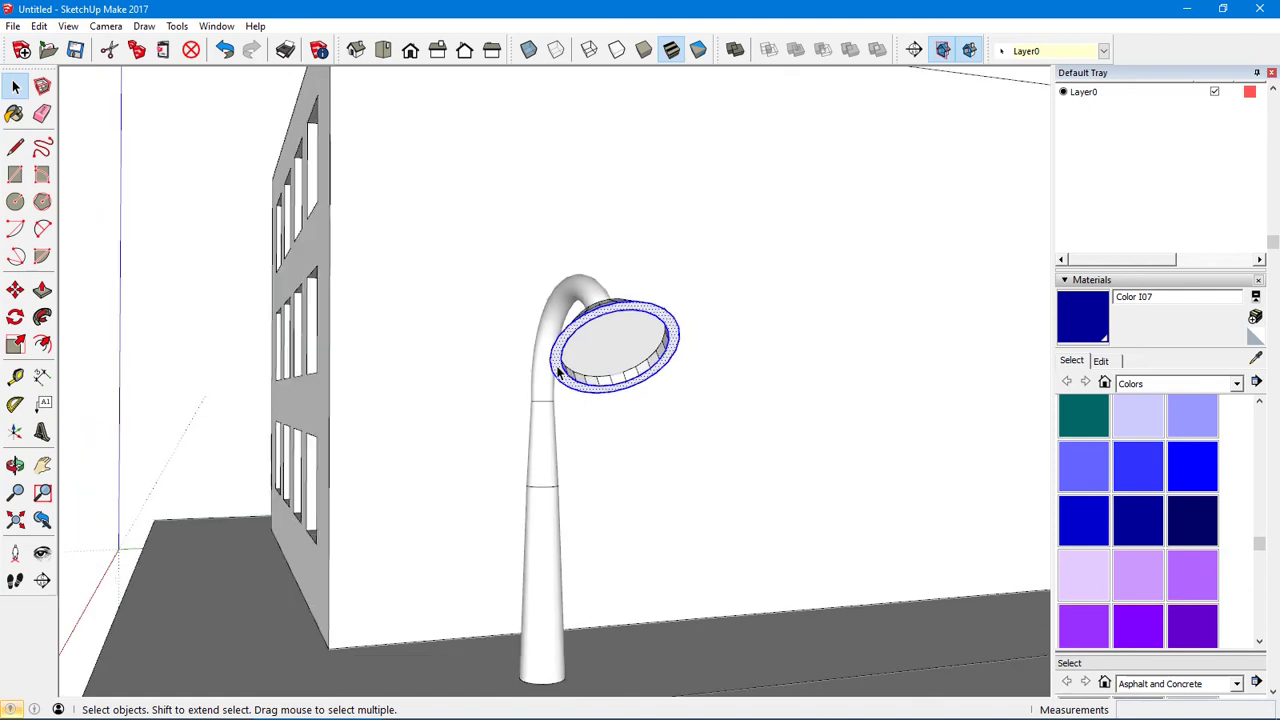
pyautogui.scroll(-4, 625, 346)
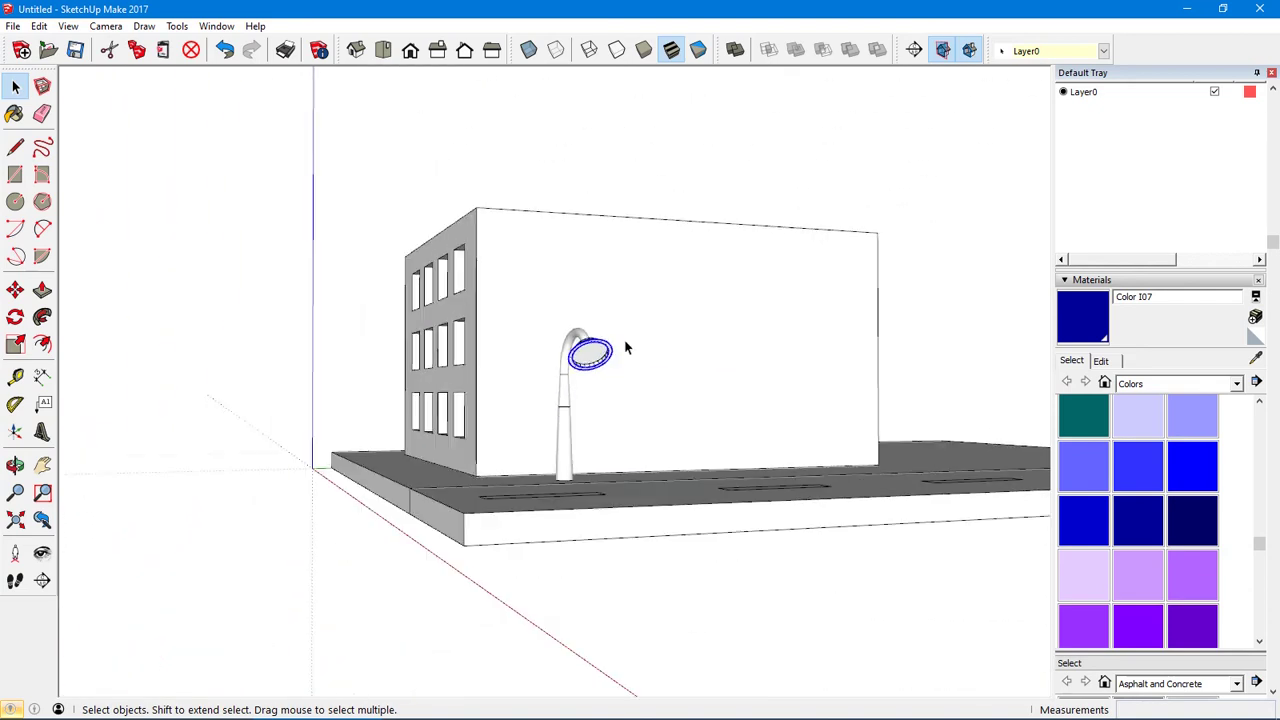
# Select the whole model, including building, slab, road and lamp, and make it a group
pyautogui.moveTo(627, 346); pyautogui.dragTo(643, 353, button='middle')
pyautogui.scroll(-3, 651, 342)
pyautogui.scroll(-1, 651, 341)
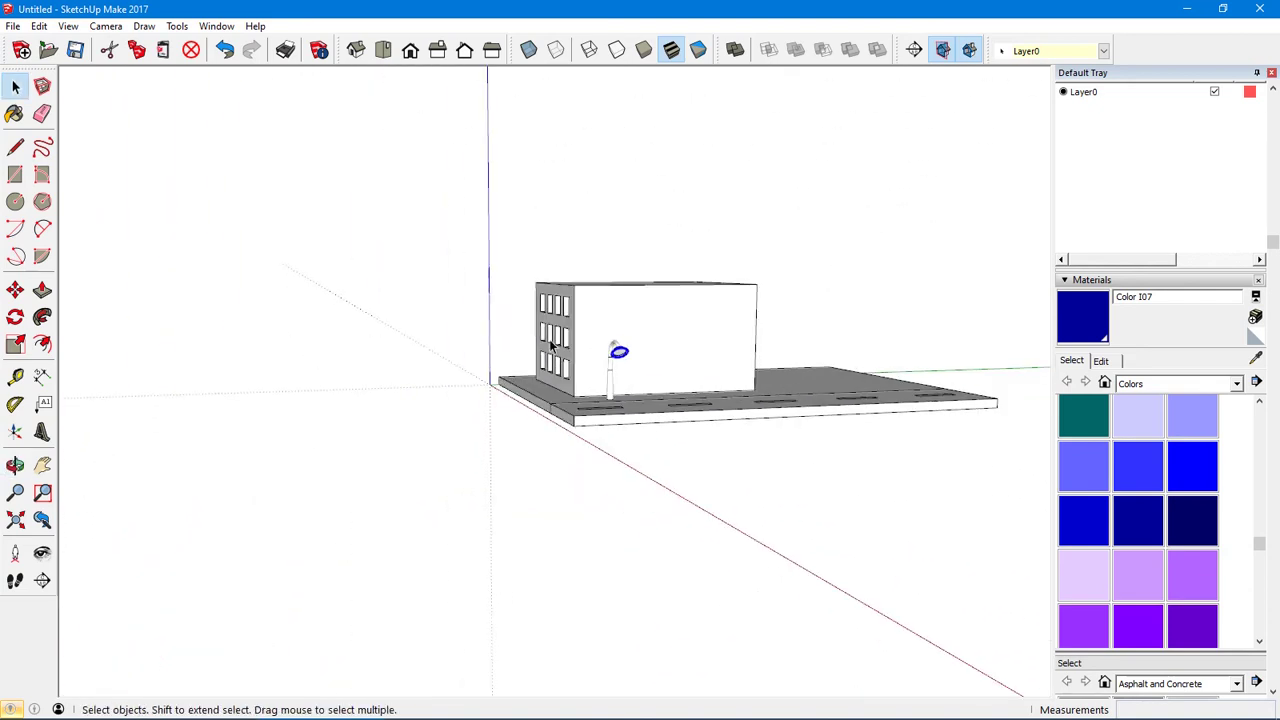
pyautogui.moveTo(549, 342); pyautogui.dragTo(709, 411, button='middle')
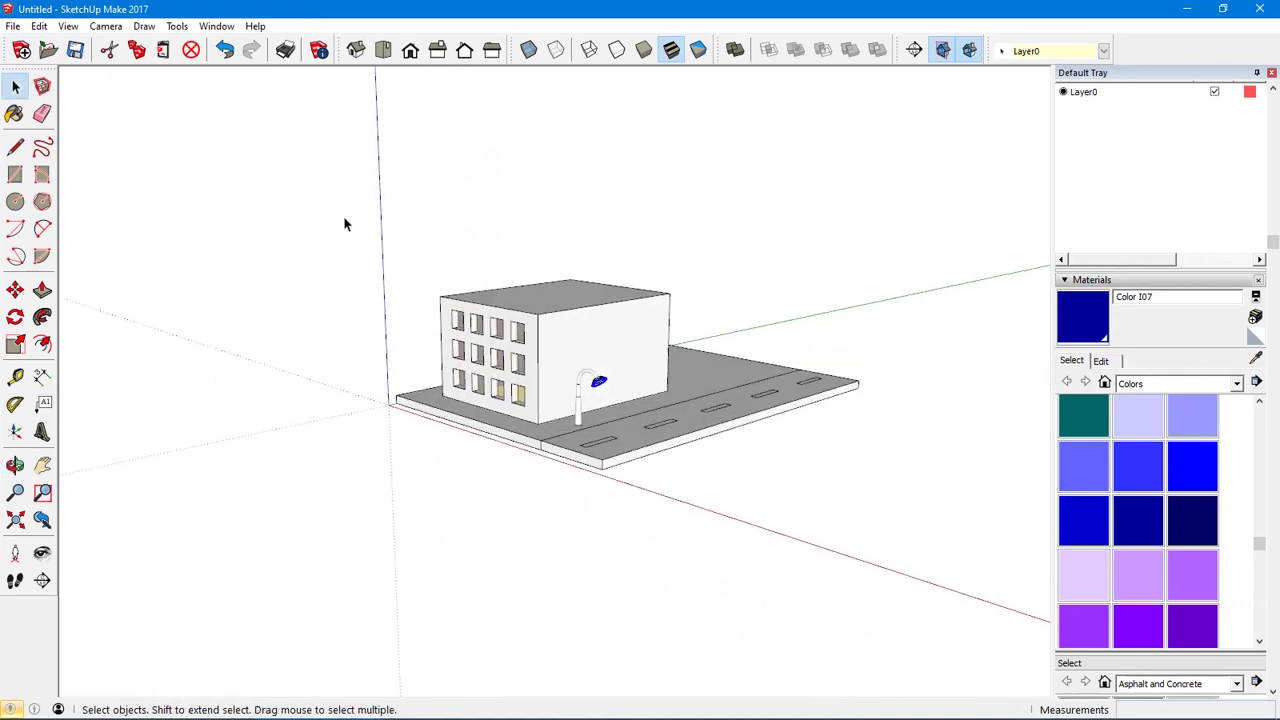
pyautogui.moveTo(344, 224); pyautogui.dragTo(894, 524)
pyautogui.rightClick(606, 334)
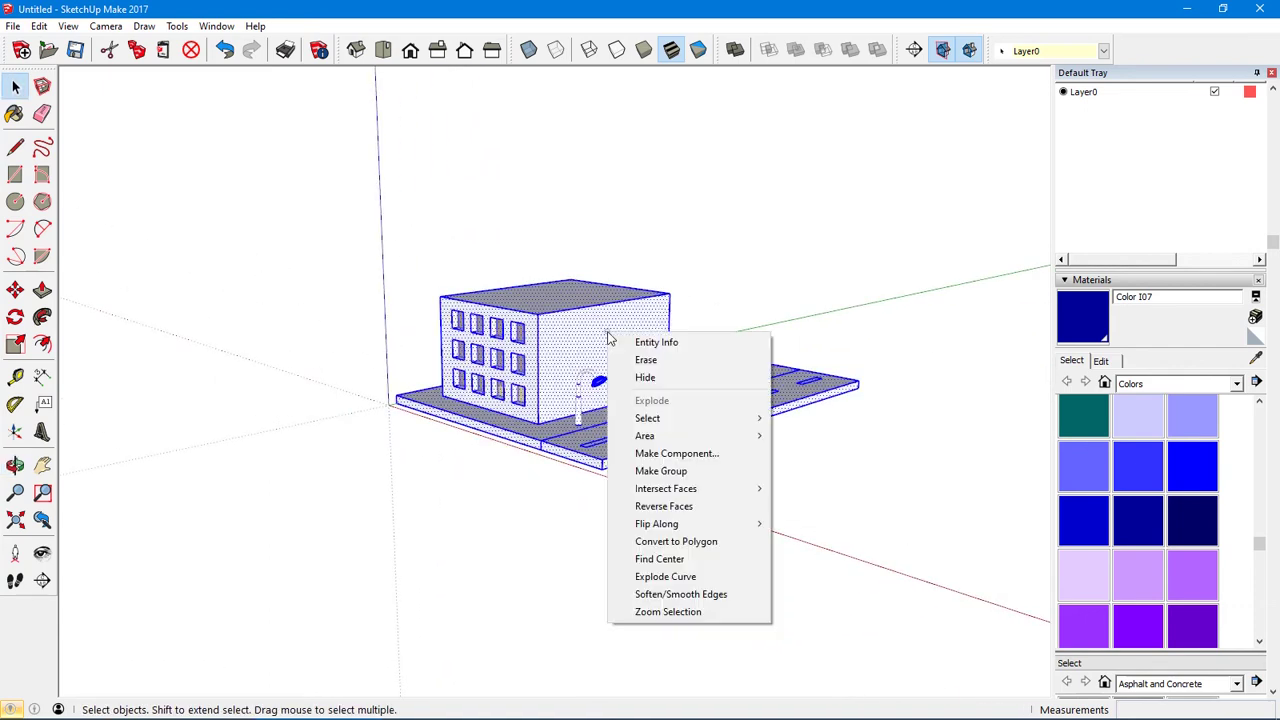
pyautogui.click(697, 474)
pyautogui.click(697, 477)
pyautogui.middleClick(392, 481)
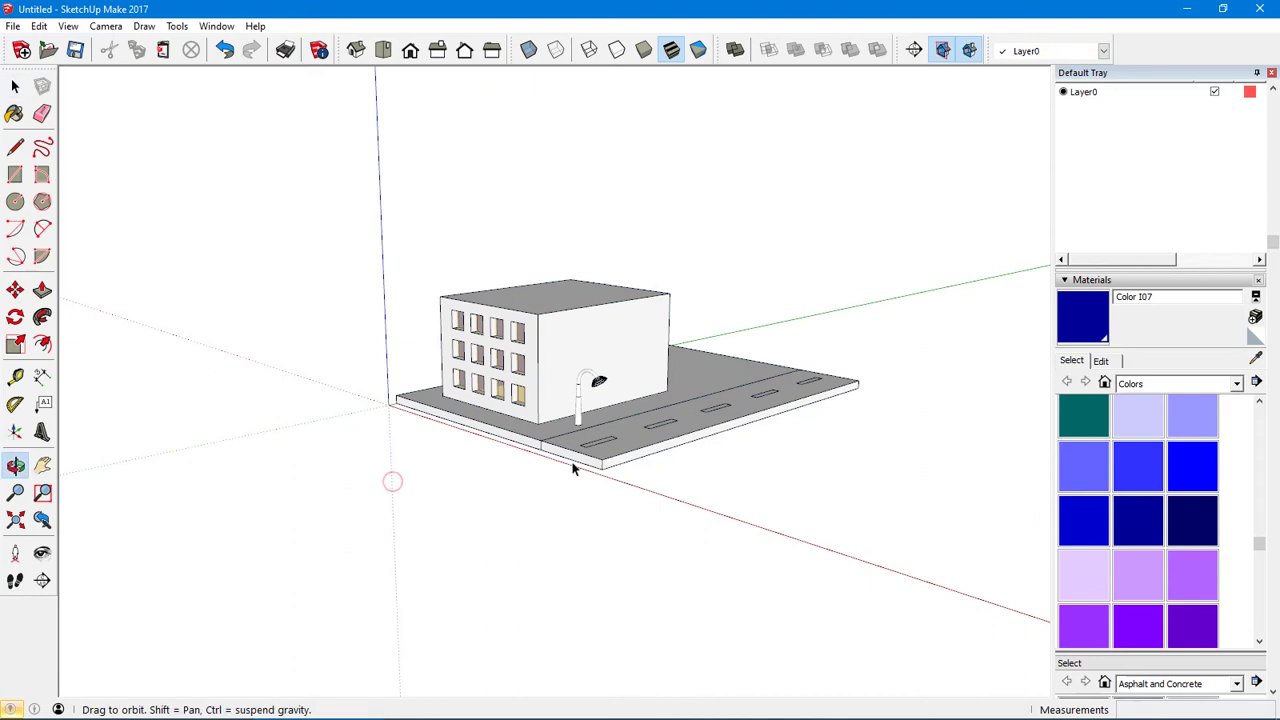
# Paste the copied ring in place on the underside of the lamp head
pyautogui.moveTo(573, 468); pyautogui.dragTo(457, 448, button='middle')
pyautogui.scroll(6, 541, 355)
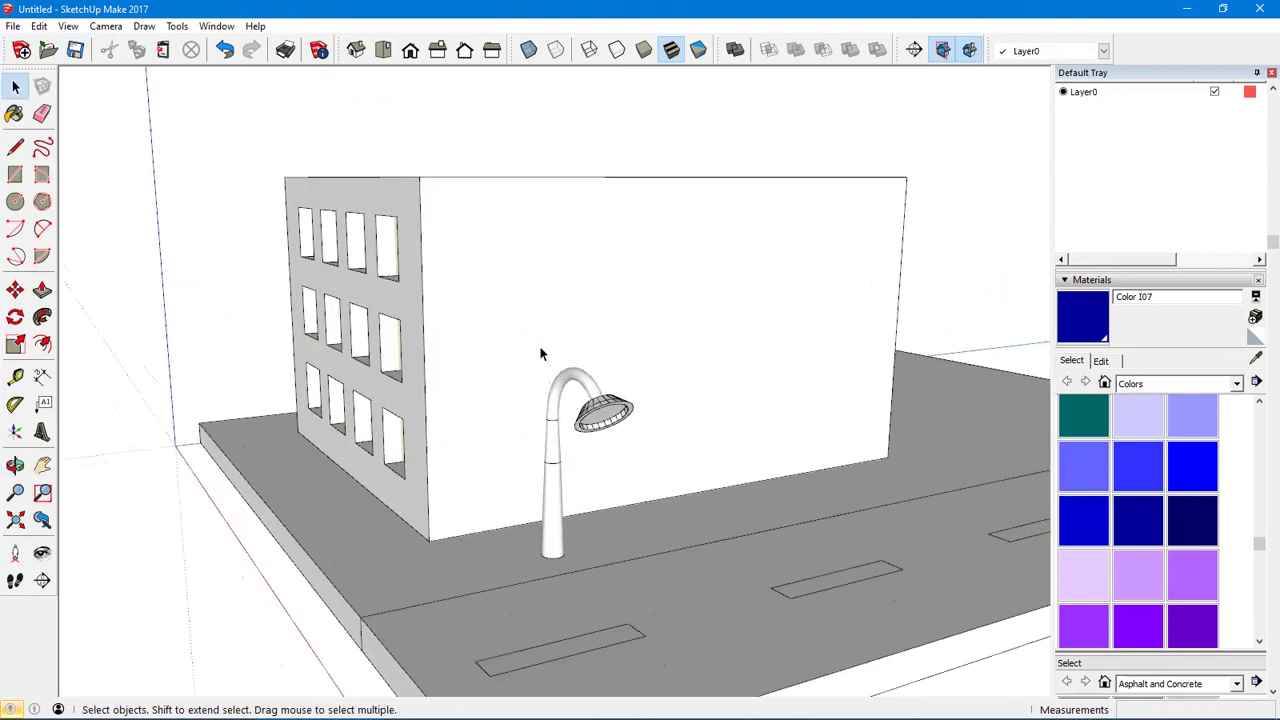
pyautogui.scroll(3, 540, 354)
pyautogui.moveTo(540, 354); pyautogui.dragTo(397, 280, button='middle')
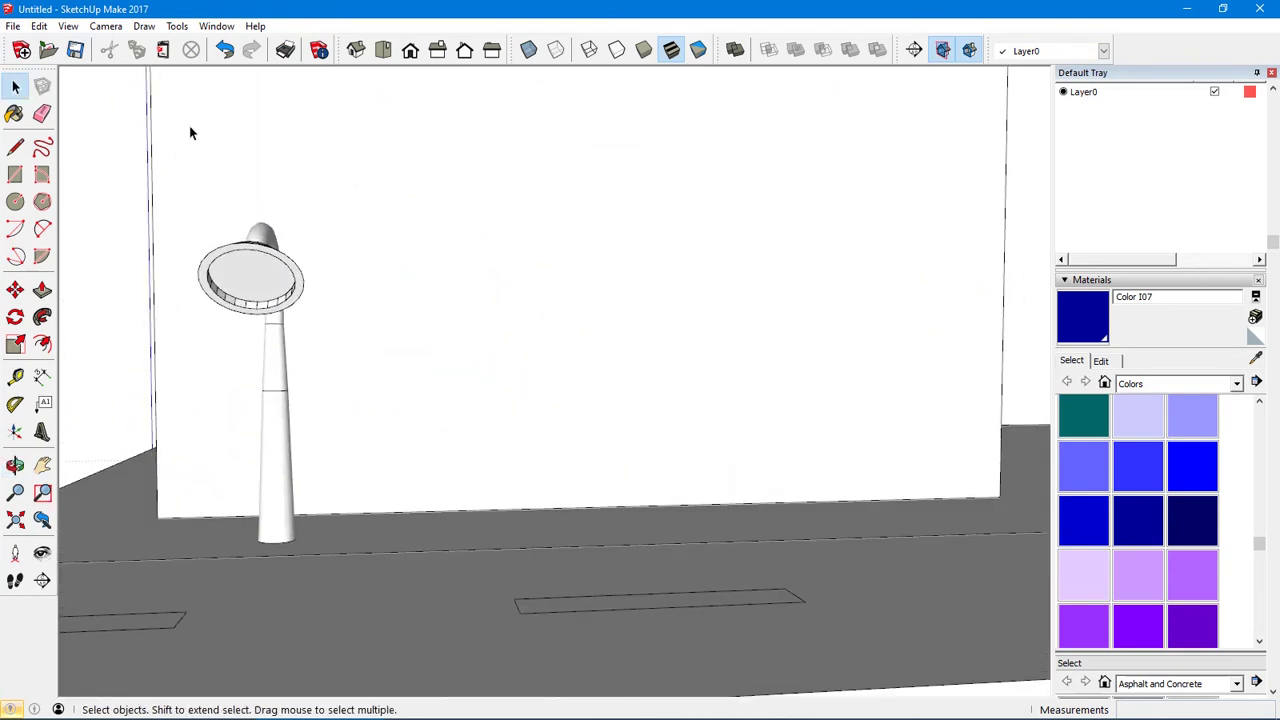
pyautogui.click(39, 26)
pyautogui.click(81, 134)
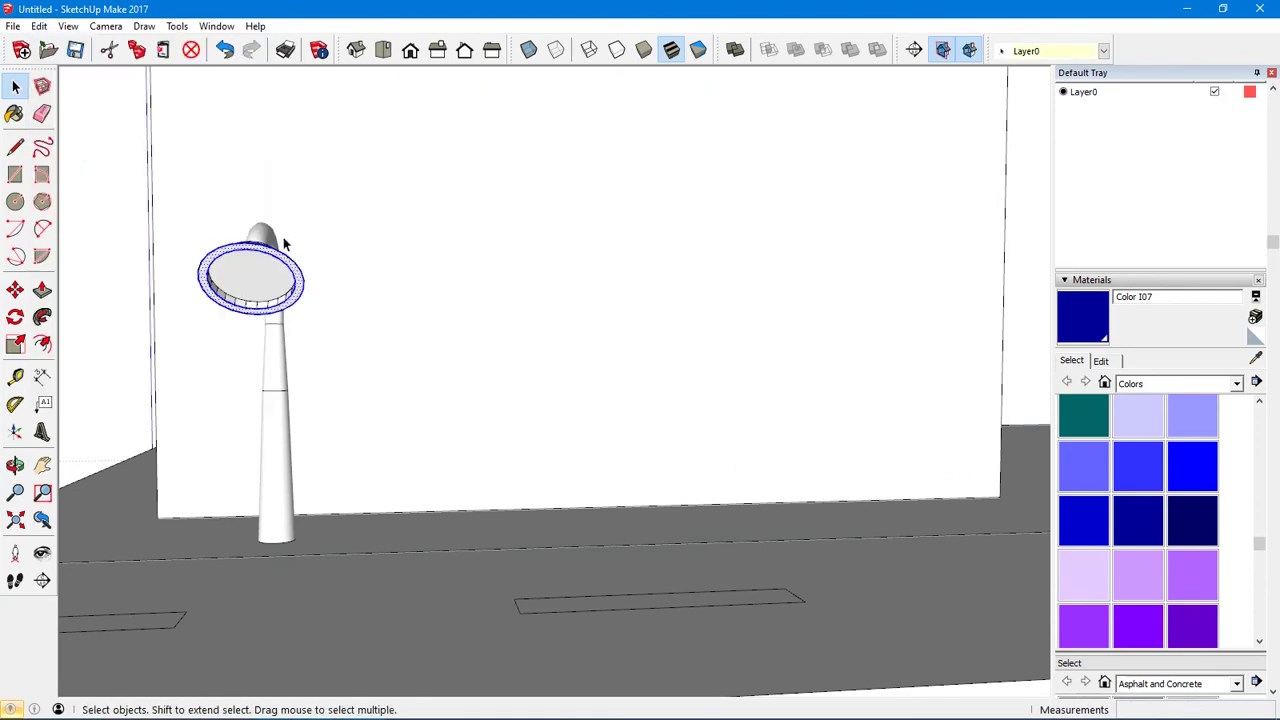
# Extrude the pasted ring about 21719 mm down from the lamp head through the ground slab as a hollow beam
pyautogui.press('p')
pyautogui.moveTo(259, 250); pyautogui.dragTo(214, 440)
pyautogui.scroll(-4, 214, 440)
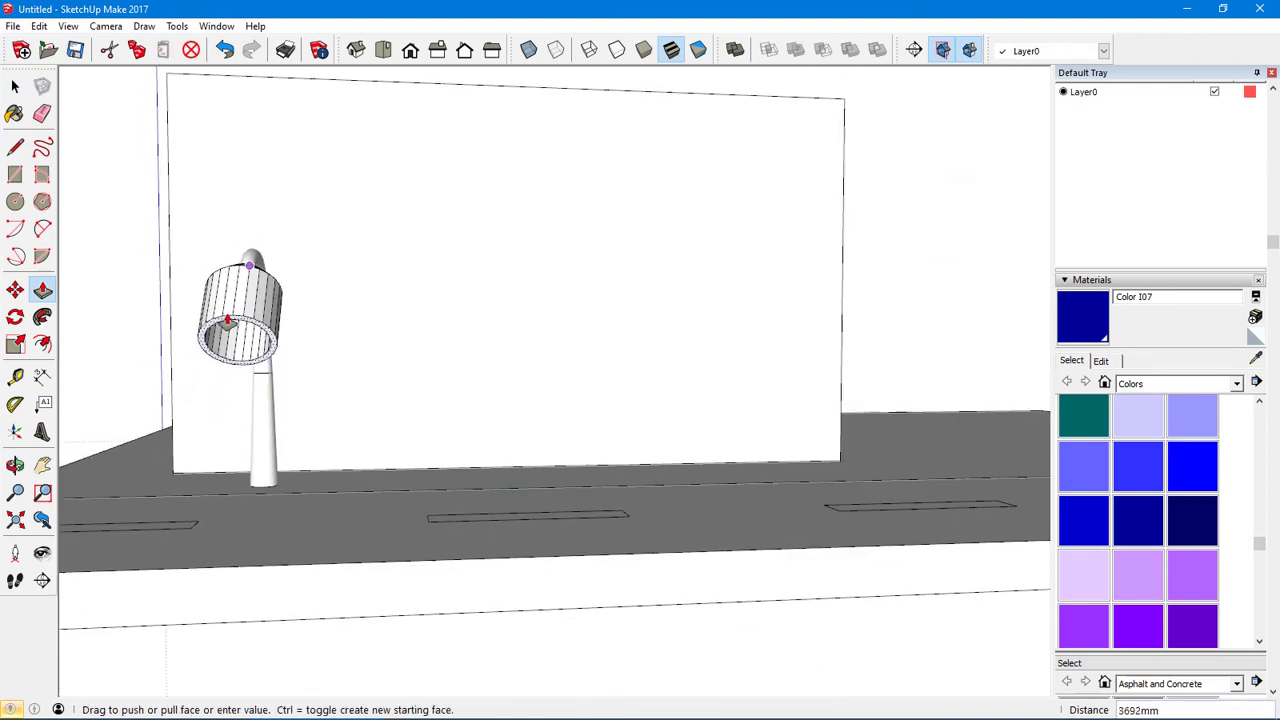
pyautogui.moveTo(222, 392); pyautogui.dragTo(221, 472)
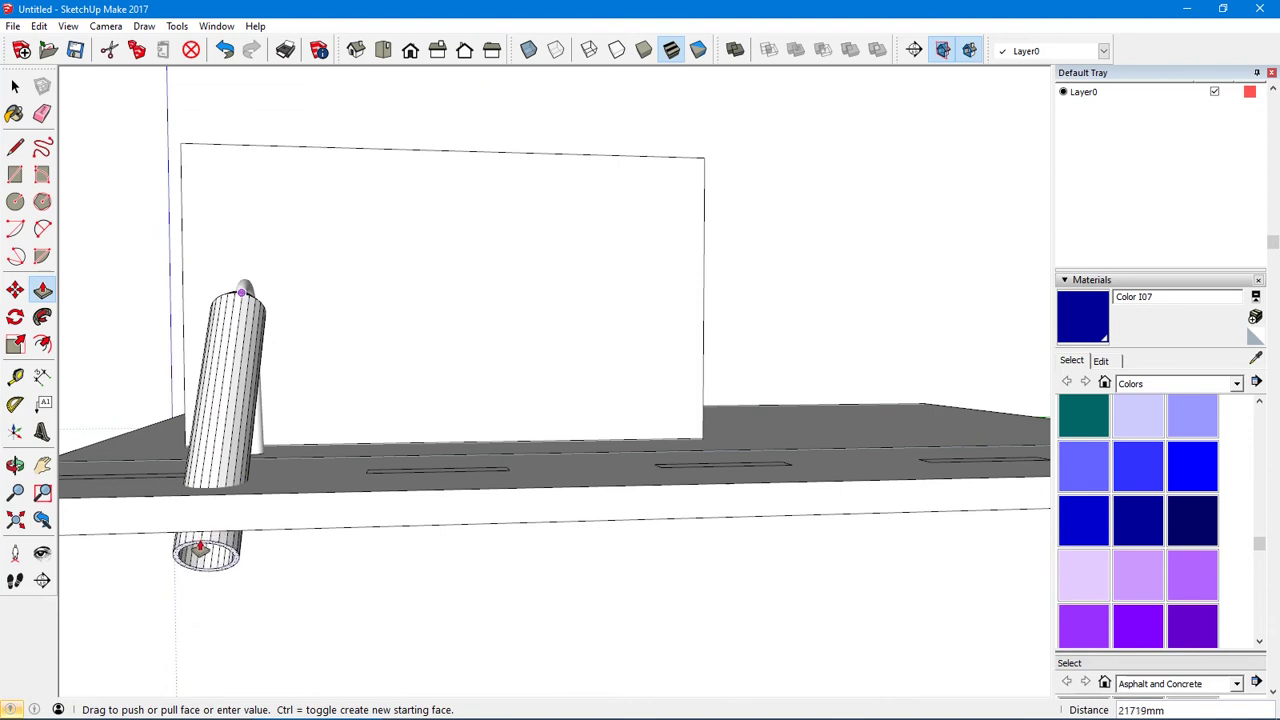
pyautogui.click(200, 550)
# Try drawing a long straight guide line from the lamp head's top edge out past the edge of the slab
pyautogui.moveTo(200, 550); pyautogui.dragTo(729, 563, button='middle')
pyautogui.moveTo(426, 519); pyautogui.dragTo(423, 507, button='middle')
pyautogui.press('l')
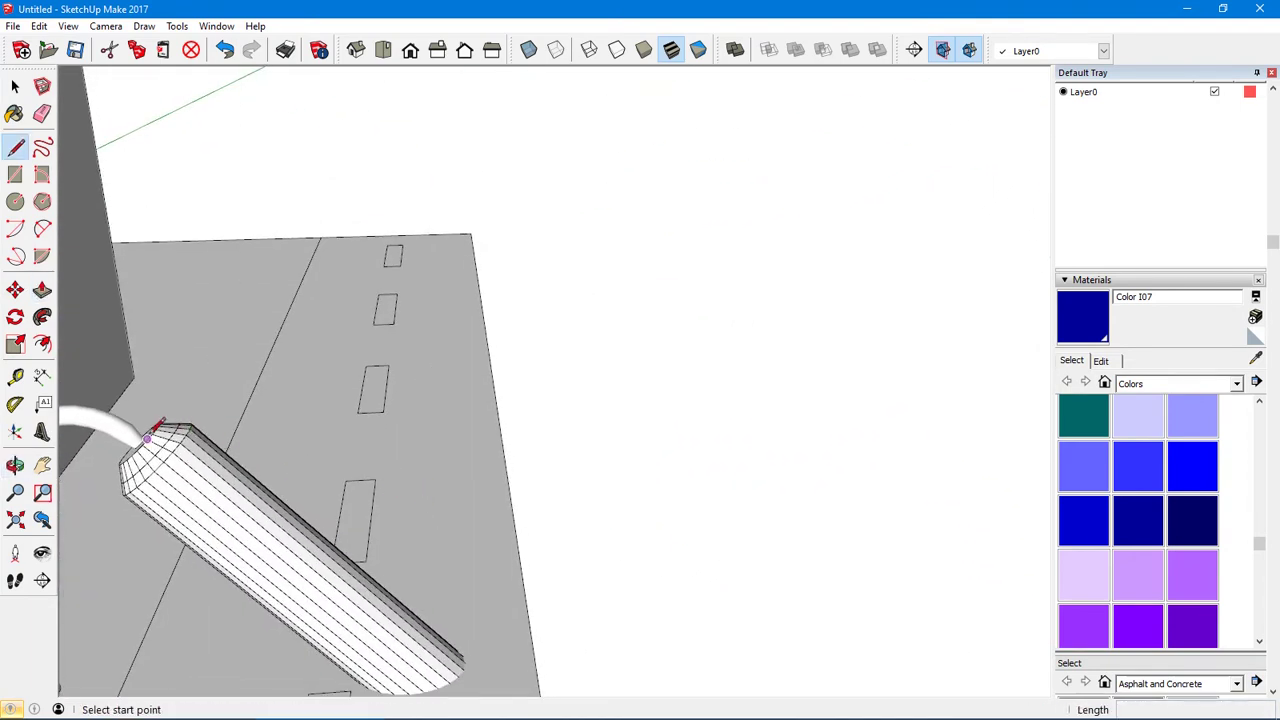
pyautogui.click(152, 433)
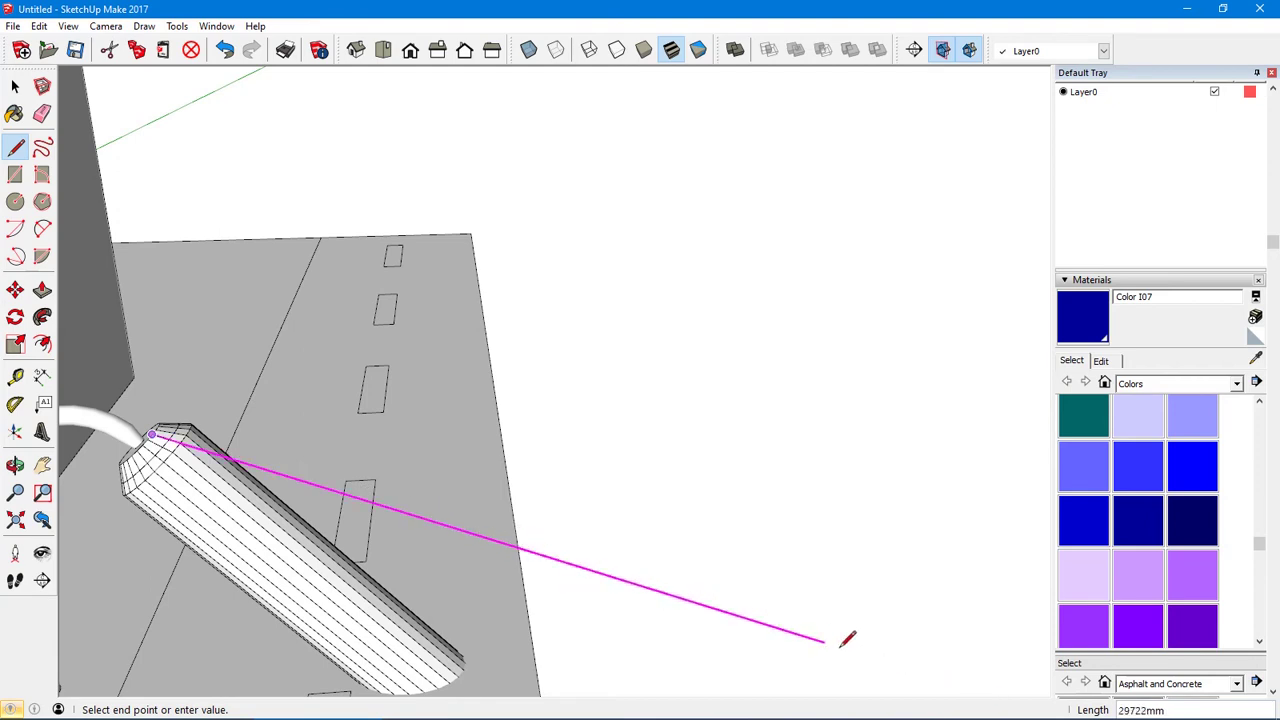
pyautogui.click(899, 663)
pyautogui.press('space')
pyautogui.moveTo(808, 563); pyautogui.dragTo(481, 507, button='middle')
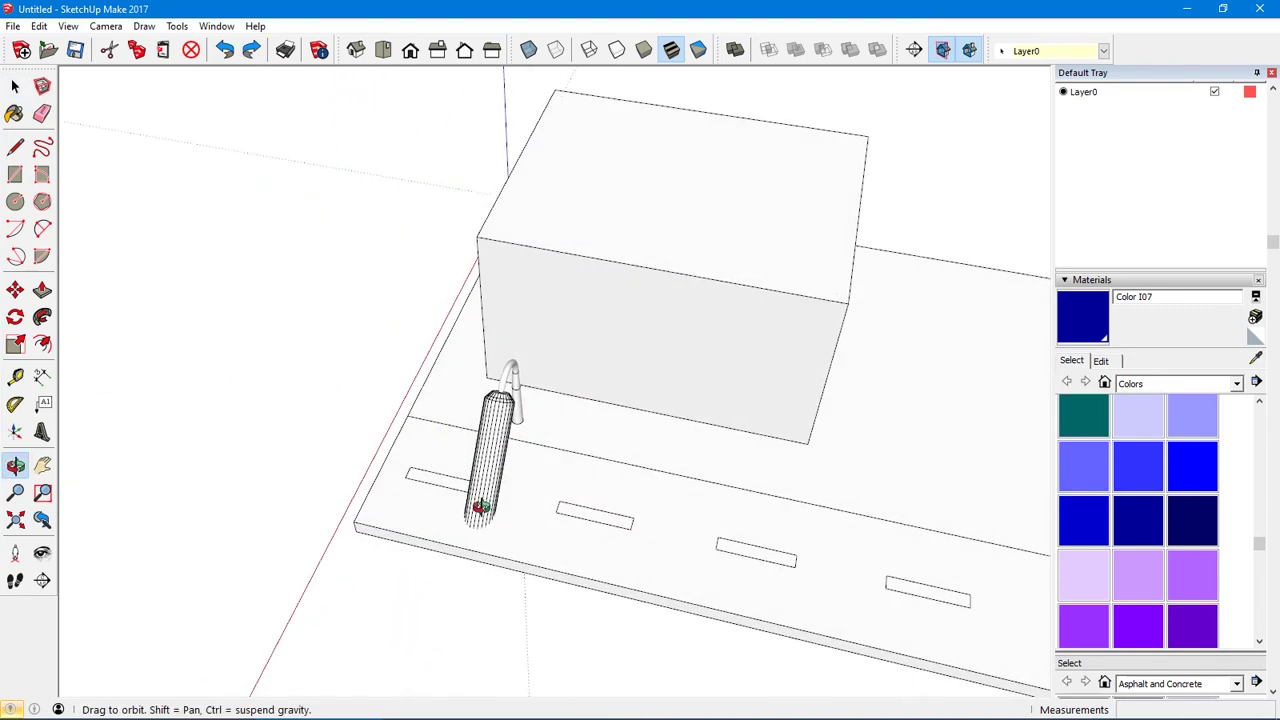
pyautogui.scroll(5, 507, 407)
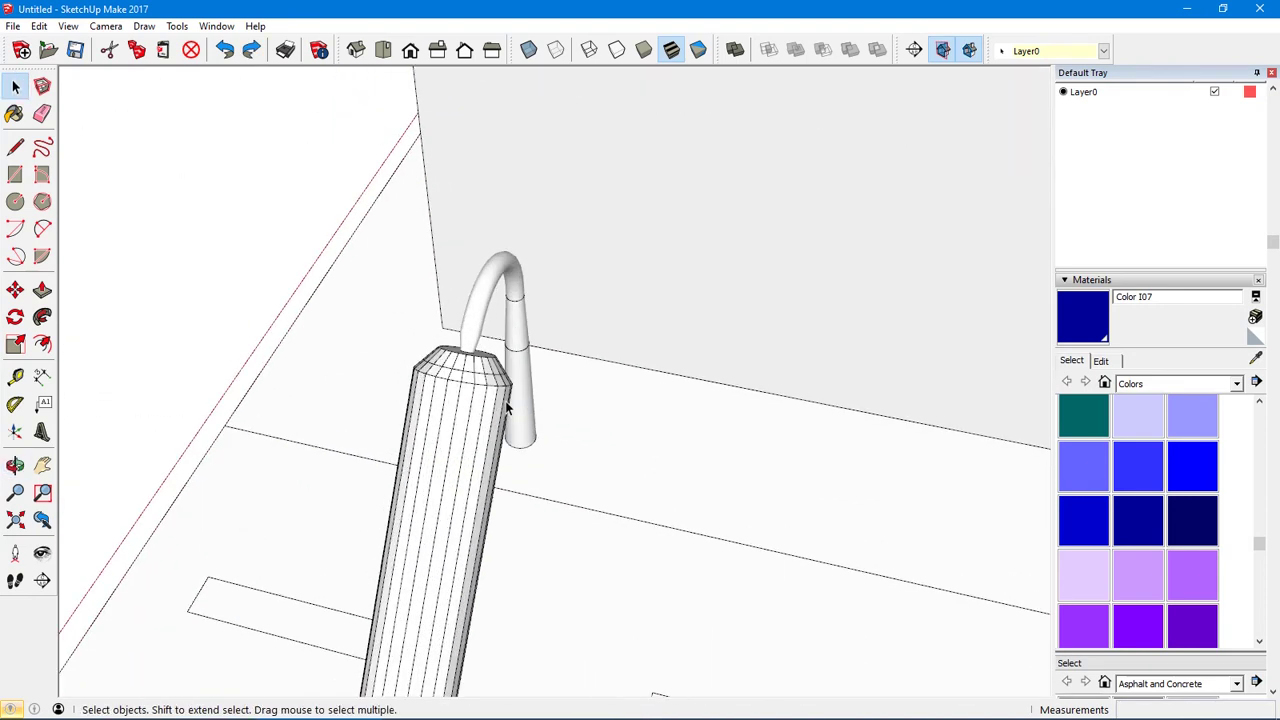
# Draw a straight guide line from the lamp head's lower rim, parallel to its sloped edge, more than 23000 mm long past the slab
pyautogui.press('l')
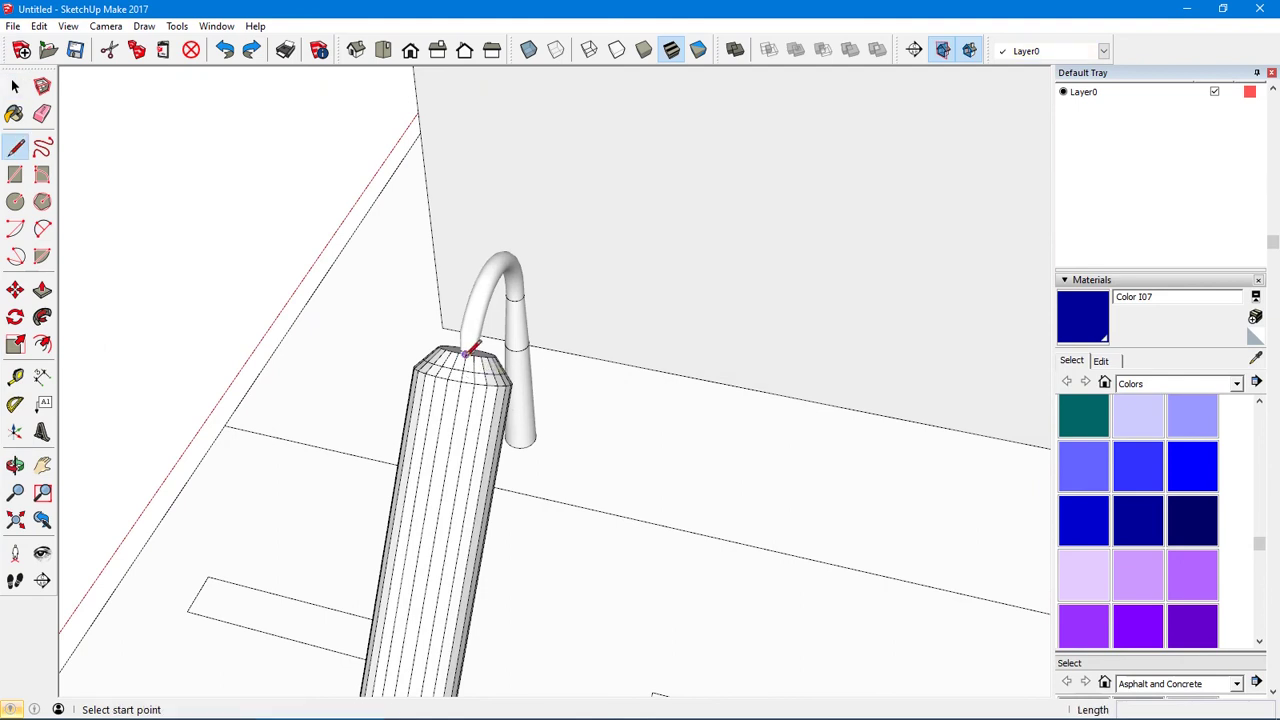
pyautogui.click(458, 352)
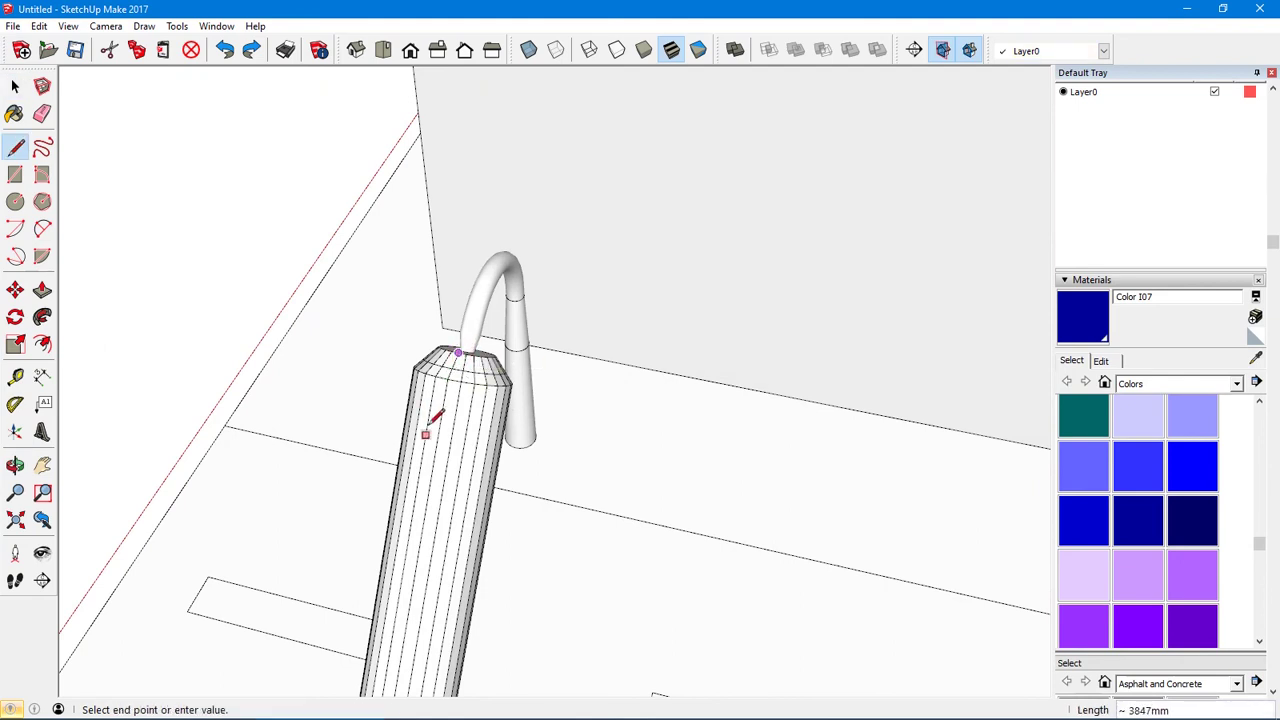
pyautogui.moveTo(340, 608); pyautogui.dragTo(355, 388, button='middle')
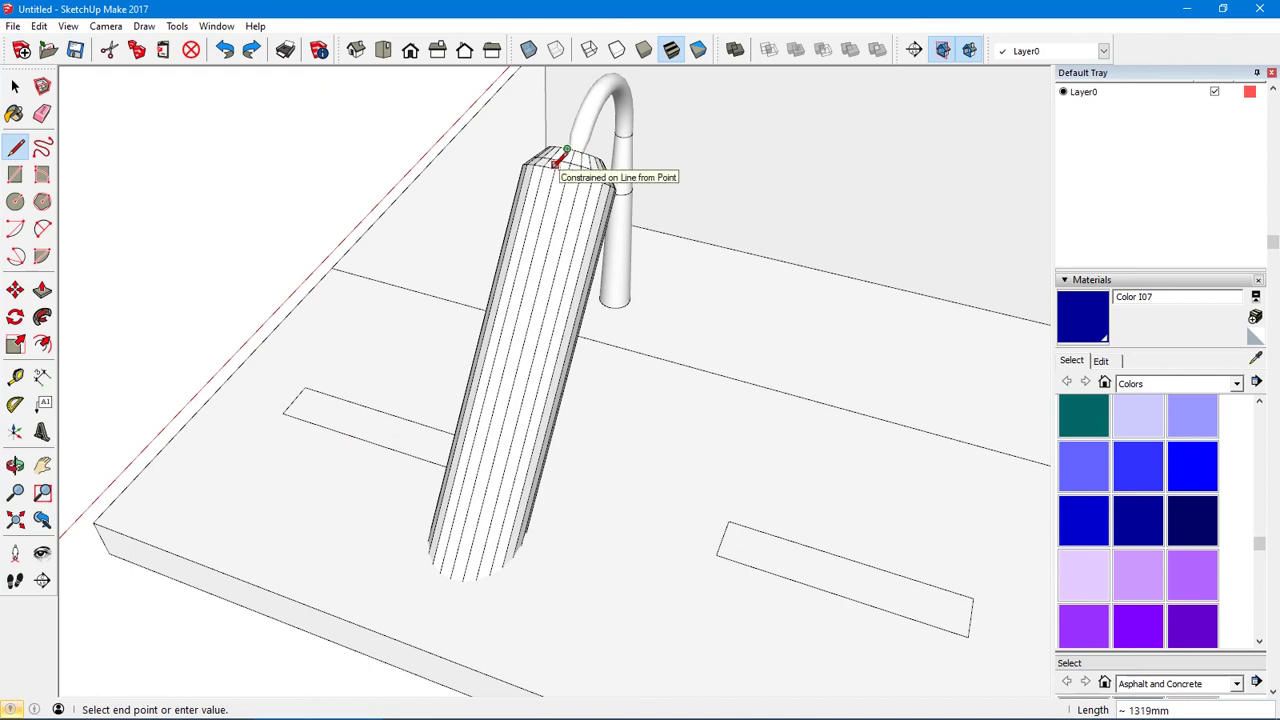
pyautogui.scroll(3, 568, 152)
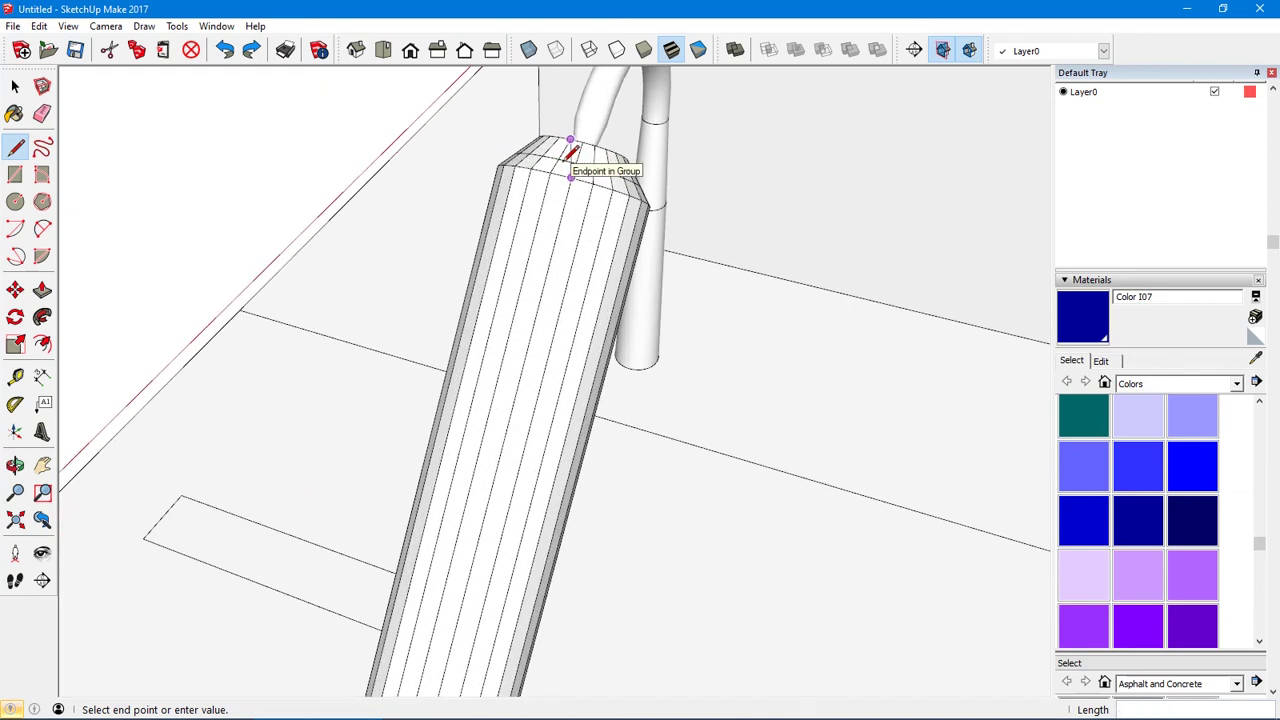
pyautogui.moveTo(575, 152); pyautogui.dragTo(600, 212, button='middle')
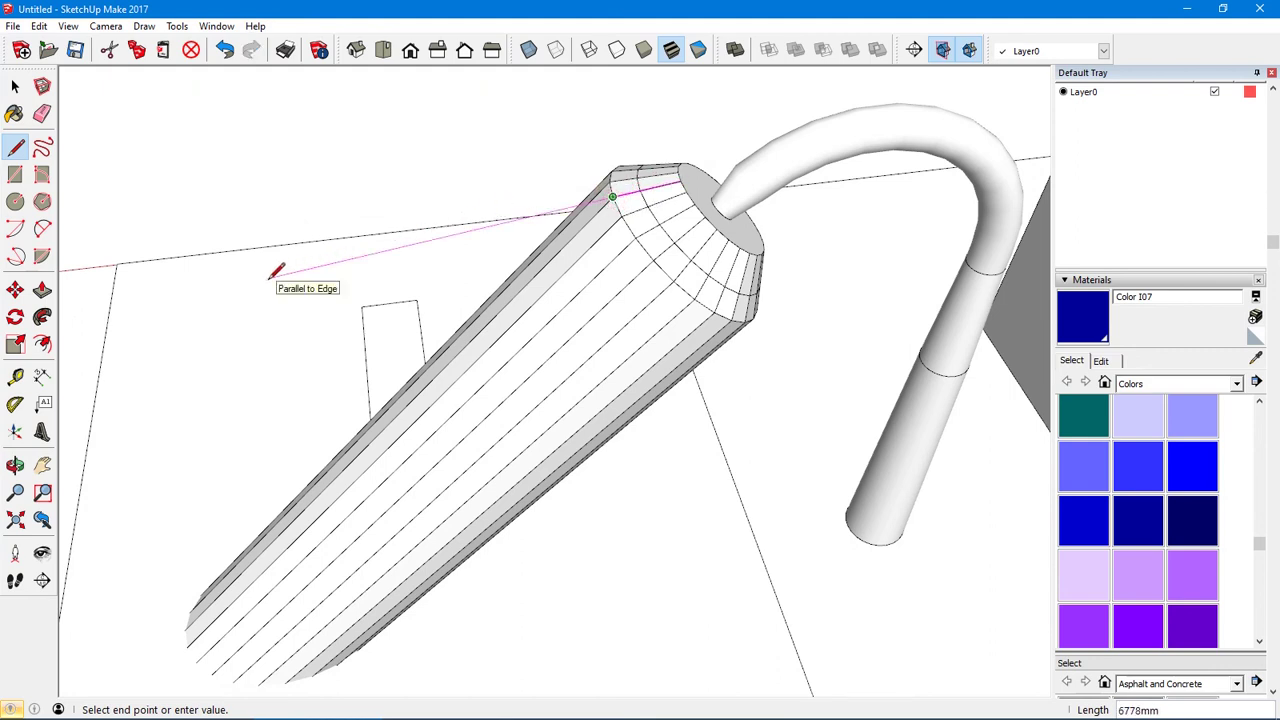
pyautogui.moveTo(272, 276); pyautogui.dragTo(550, 201, button='middle')
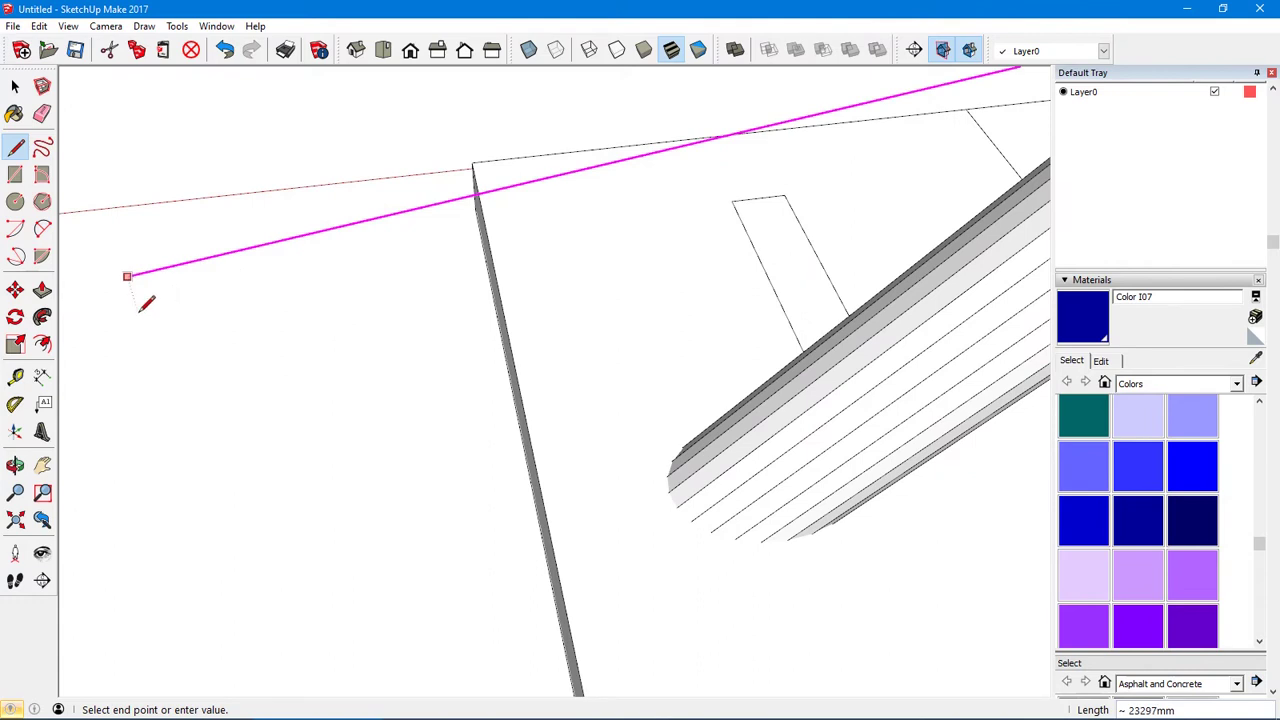
pyautogui.press('space')
pyautogui.middleClick(104, 319)
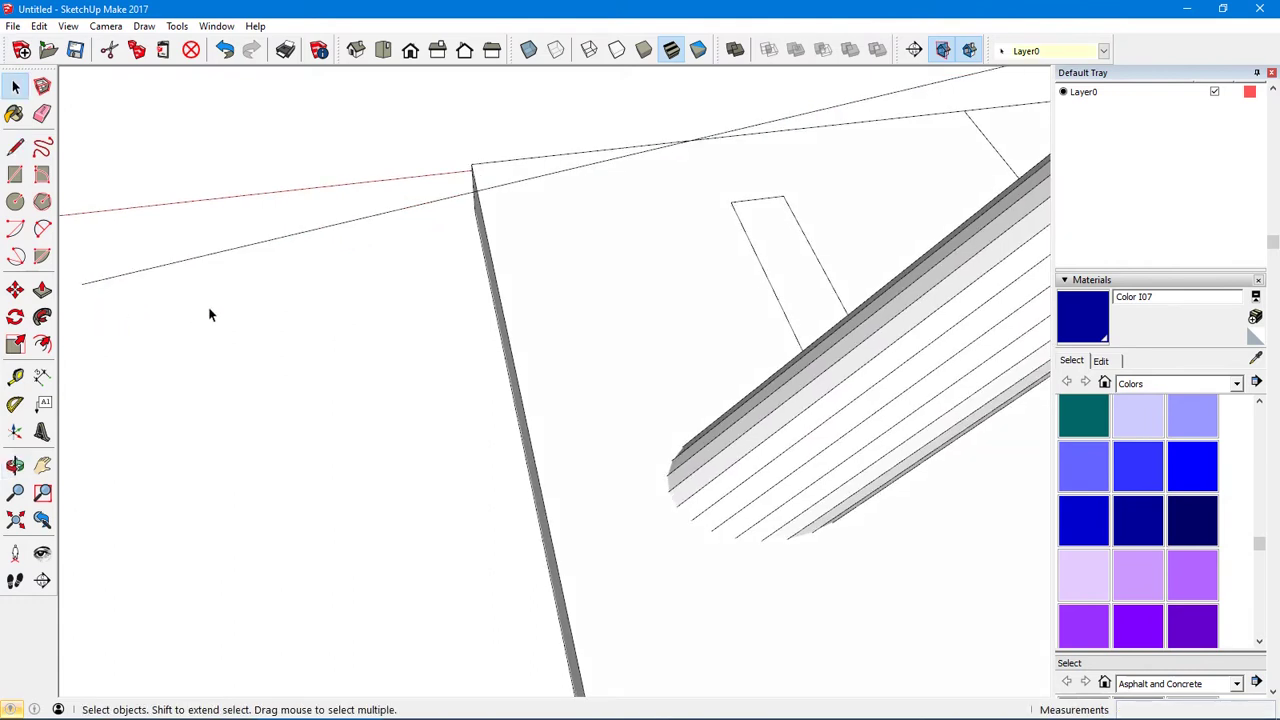
# Scale the ring face at the beam's lower end uniformly by about 9.9 so the beam flares into a wide cone
pyautogui.scroll(-3, 598, 262)
pyautogui.scroll(-3, 604, 268)
pyautogui.moveTo(606, 314); pyautogui.dragTo(504, 181, button='middle')
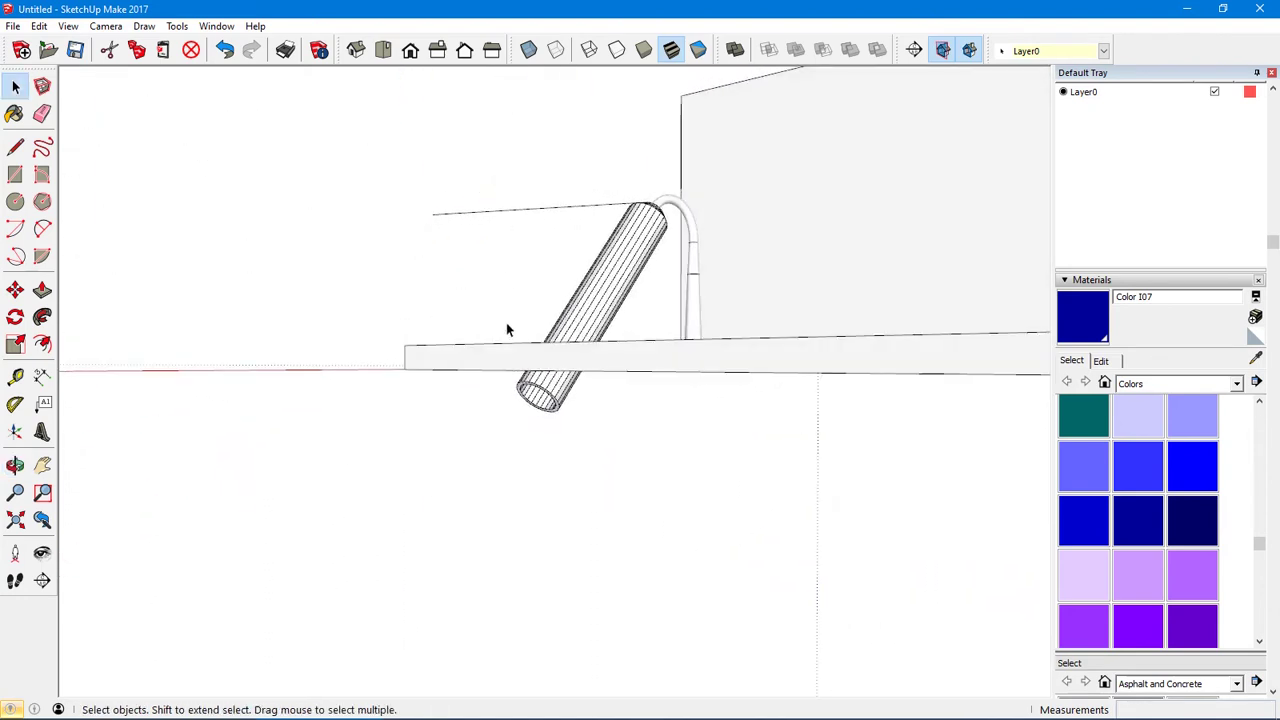
pyautogui.moveTo(506, 337); pyautogui.dragTo(567, 378, button='middle')
pyautogui.scroll(4, 566, 376)
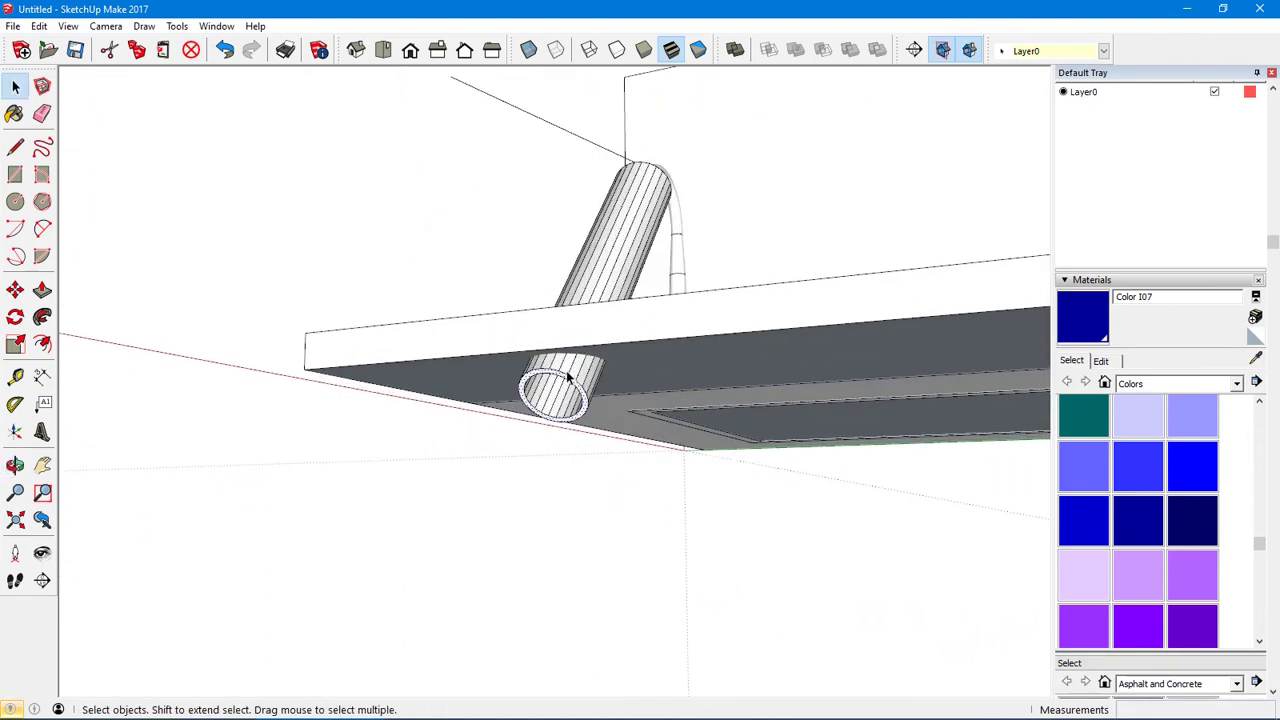
pyautogui.scroll(1, 568, 378)
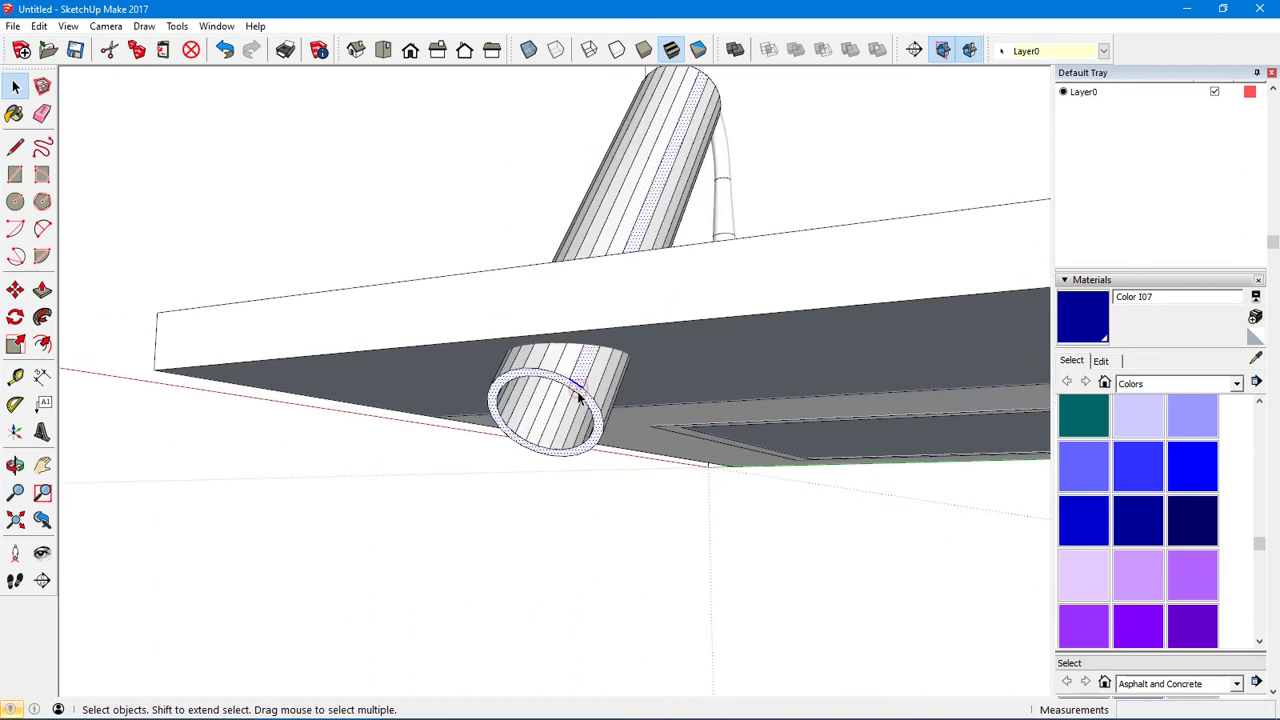
pyautogui.click(16, 346)
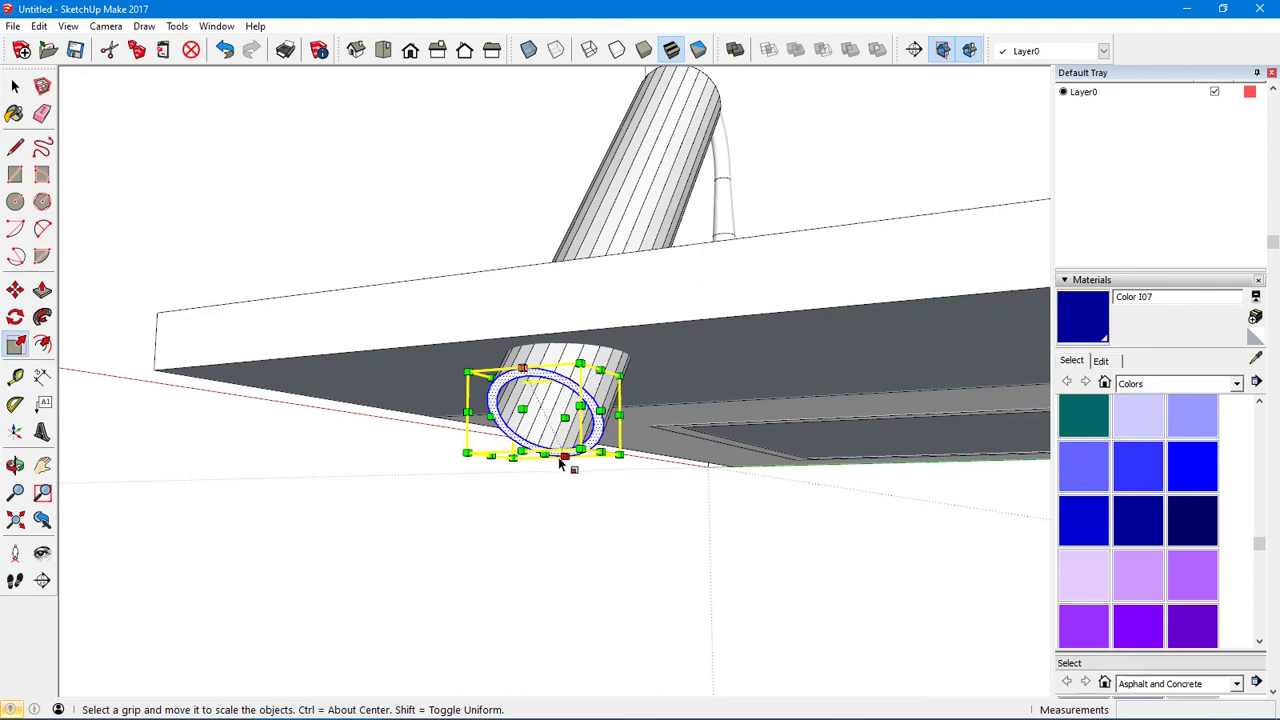
pyautogui.click(581, 451)
pyautogui.scroll(-4, 586, 500)
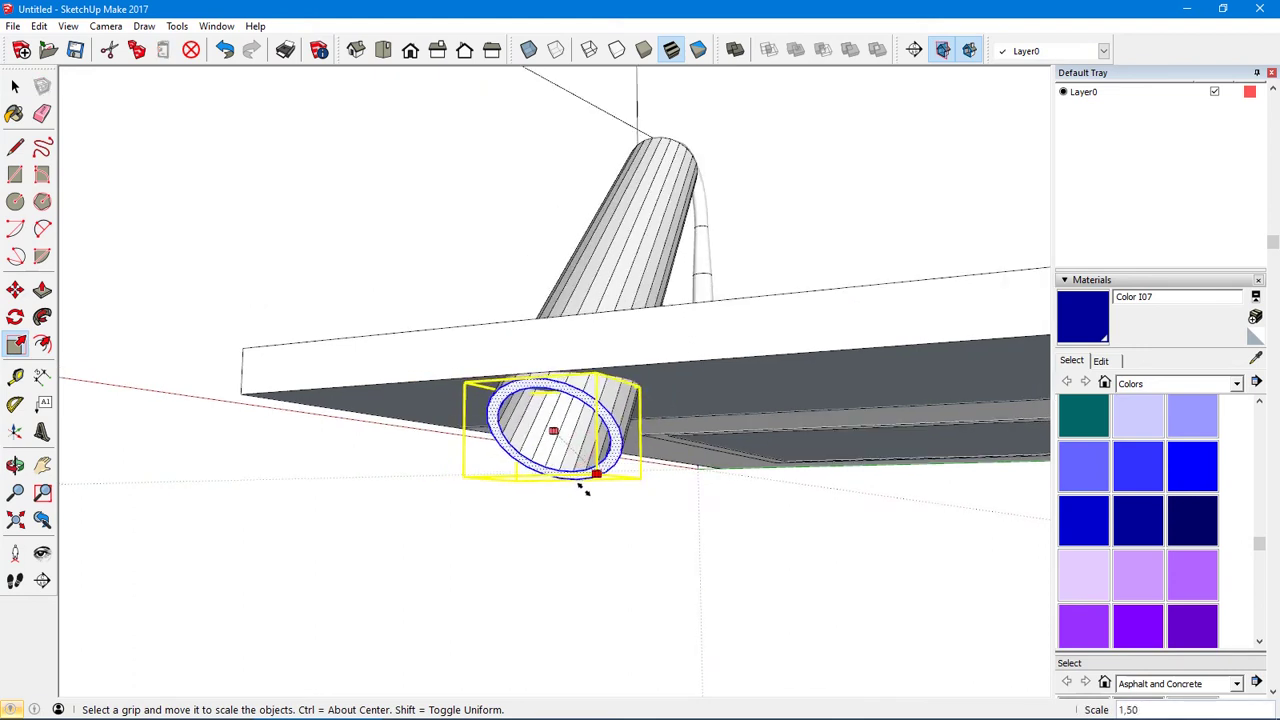
pyautogui.scroll(-2, 578, 502)
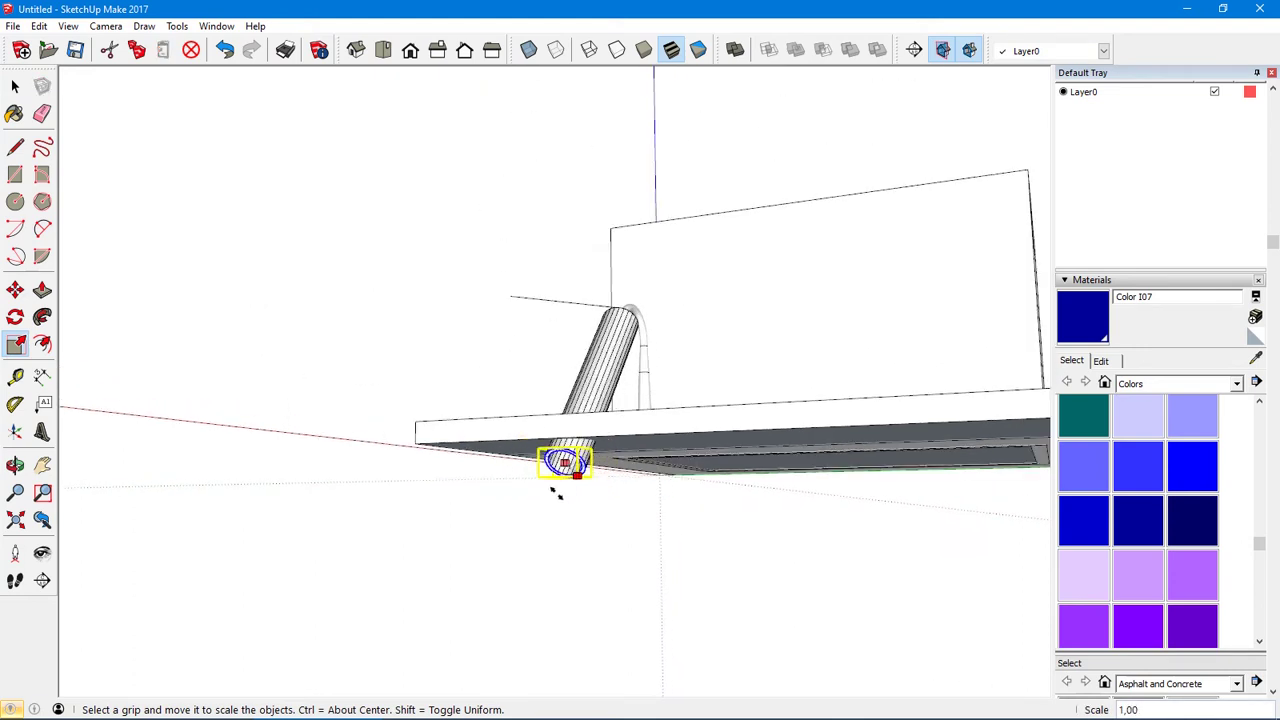
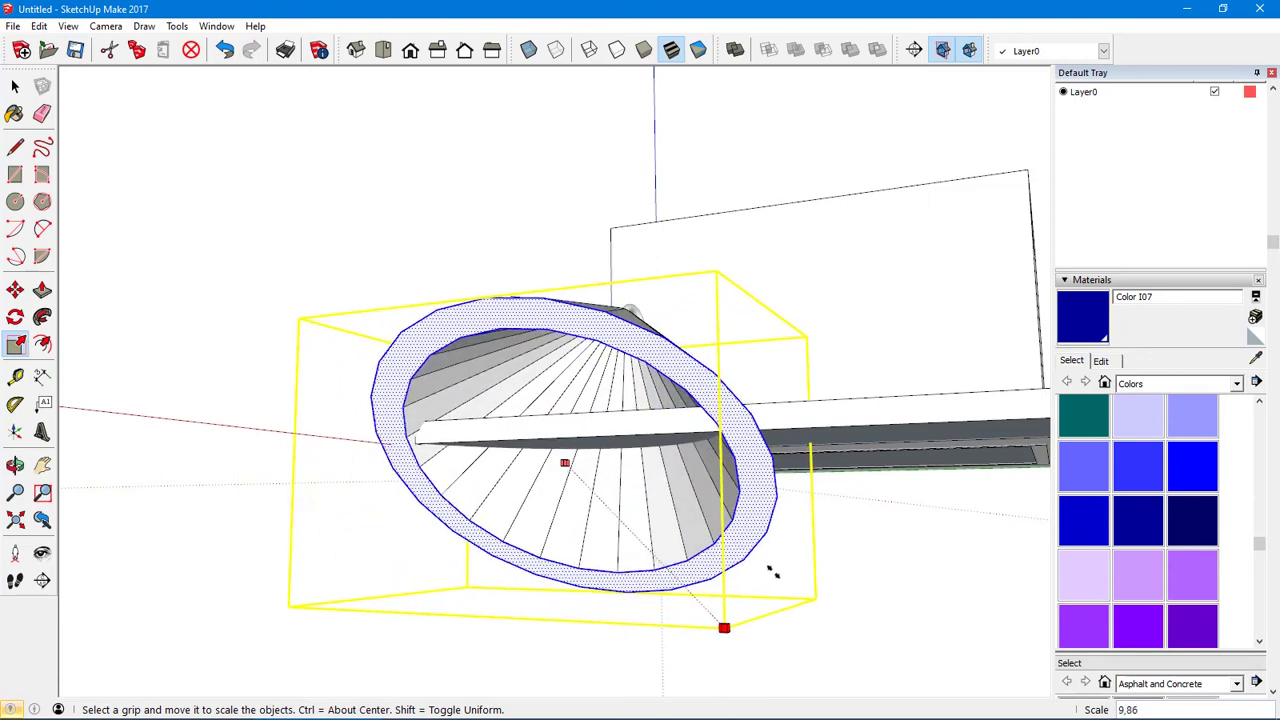
pyautogui.click(778, 510)
# Smooth all the lengthwise edges around the outside of the beam cone with the Eraser
pyautogui.moveTo(780, 554)
pyautogui.mouseDown(button='middle')
pyautogui.moveTo(386, 637)
pyautogui.moveTo(335, 567)
pyautogui.moveTo(820, 549)
pyautogui.moveTo(479, 500)
pyautogui.moveTo(617, 490)
pyautogui.mouseUp(button='middle')
pyautogui.moveTo(508, 490); pyautogui.dragTo(460, 514, button='middle')
pyautogui.moveTo(560, 520); pyautogui.dragTo(586, 486, button='middle')
pyautogui.press('space')
pyautogui.press('e')
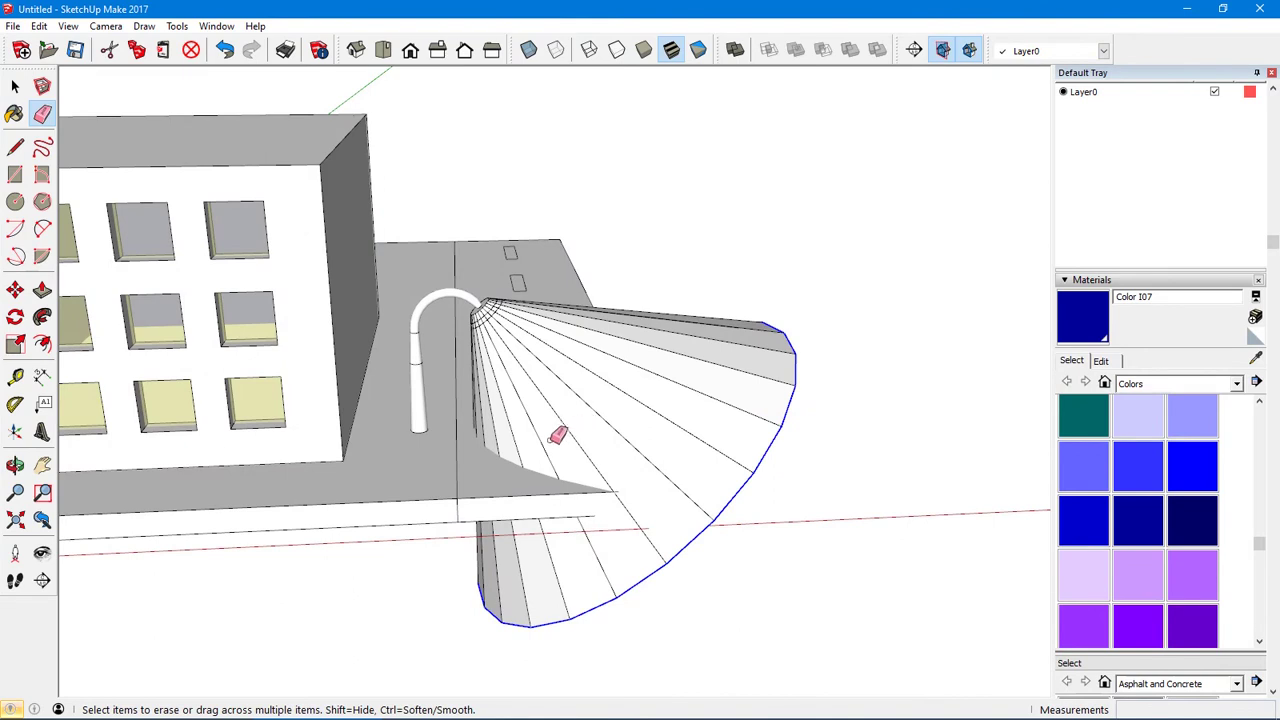
pyautogui.moveTo(493, 416)
pyautogui.mouseDown()
pyautogui.moveTo(554, 426)
pyautogui.moveTo(651, 371)
pyautogui.mouseUp()
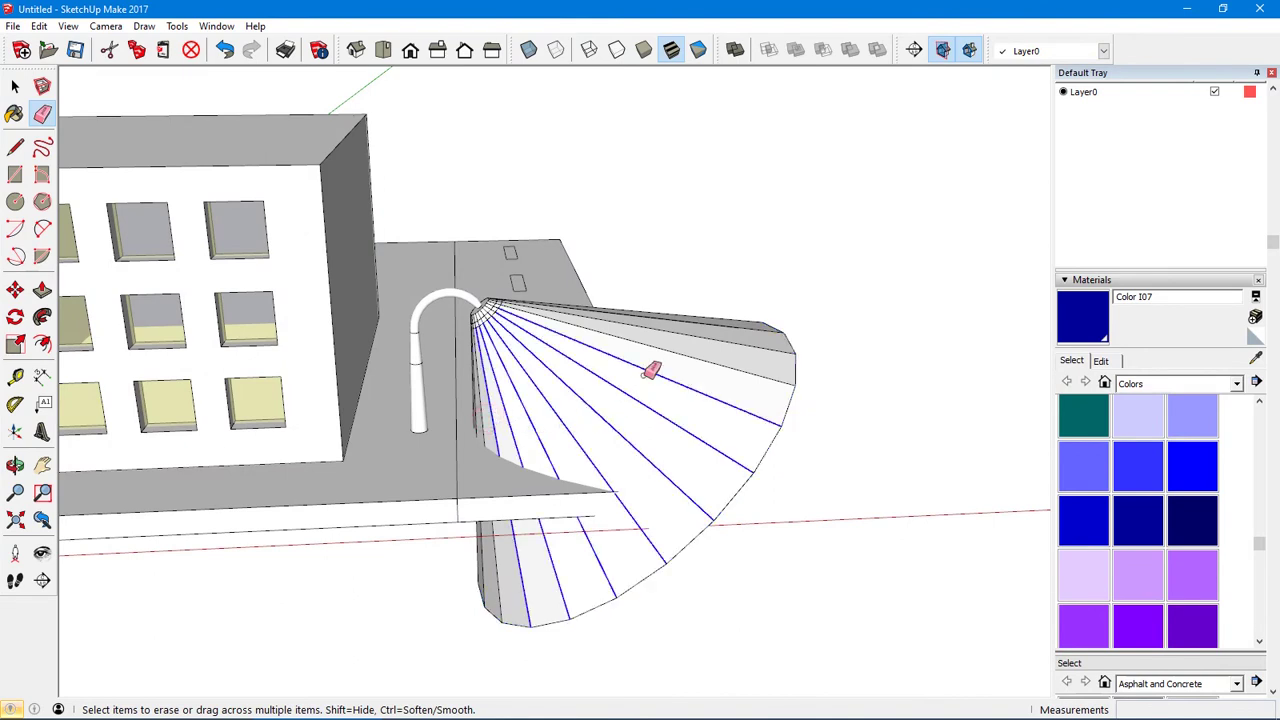
pyautogui.moveTo(684, 320); pyautogui.dragTo(671, 334)
pyautogui.moveTo(671, 334)
pyautogui.mouseDown(button='middle')
pyautogui.moveTo(551, 477)
pyautogui.moveTo(526, 431)
pyautogui.moveTo(443, 410)
pyautogui.mouseUp(button='middle')
pyautogui.moveTo(443, 410); pyautogui.dragTo(648, 436)
pyautogui.moveTo(648, 436); pyautogui.dragTo(164, 409, button='middle')
pyautogui.moveTo(570, 427); pyautogui.dragTo(621, 419)
pyautogui.moveTo(621, 419)
pyautogui.mouseDown(button='middle')
pyautogui.moveTo(266, 449)
pyautogui.moveTo(468, 407)
pyautogui.moveTo(462, 355)
pyautogui.mouseUp(button='middle')
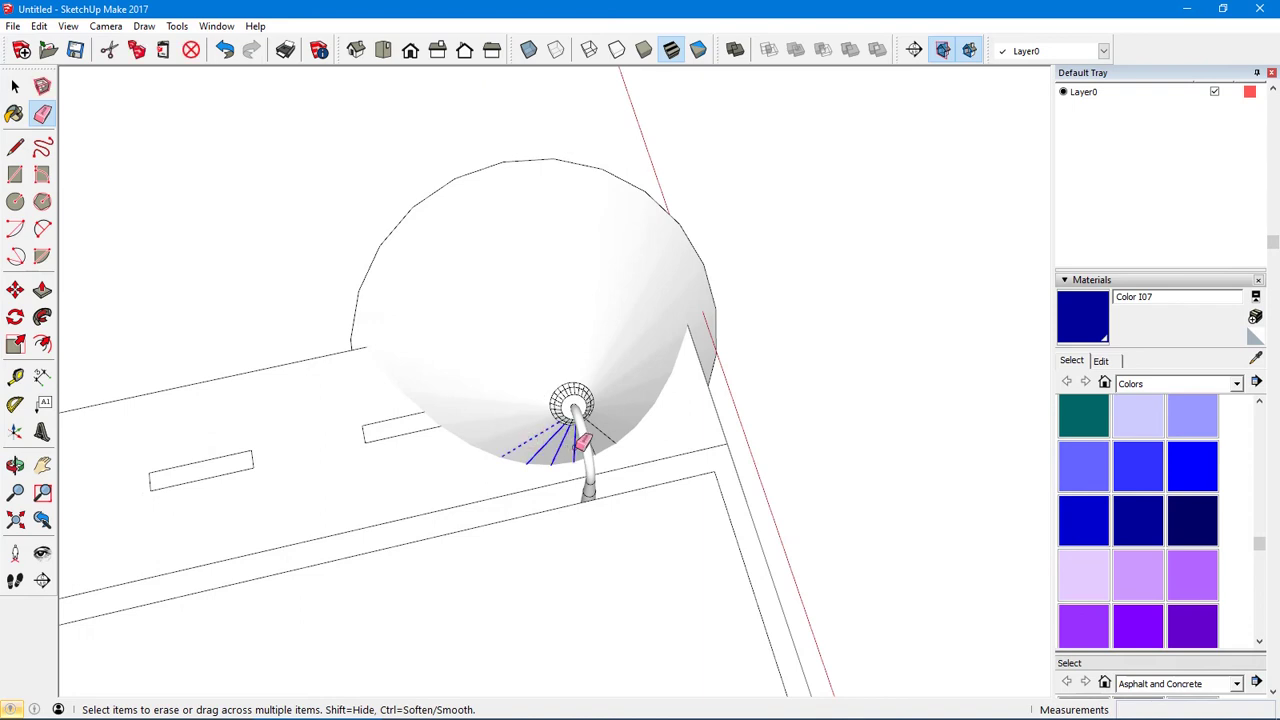
pyautogui.moveTo(580, 438); pyautogui.dragTo(582, 438)
pyautogui.moveTo(582, 438)
pyautogui.mouseDown(button='middle')
pyautogui.moveTo(609, 414)
pyautogui.moveTo(492, 424)
pyautogui.mouseUp(button='middle')
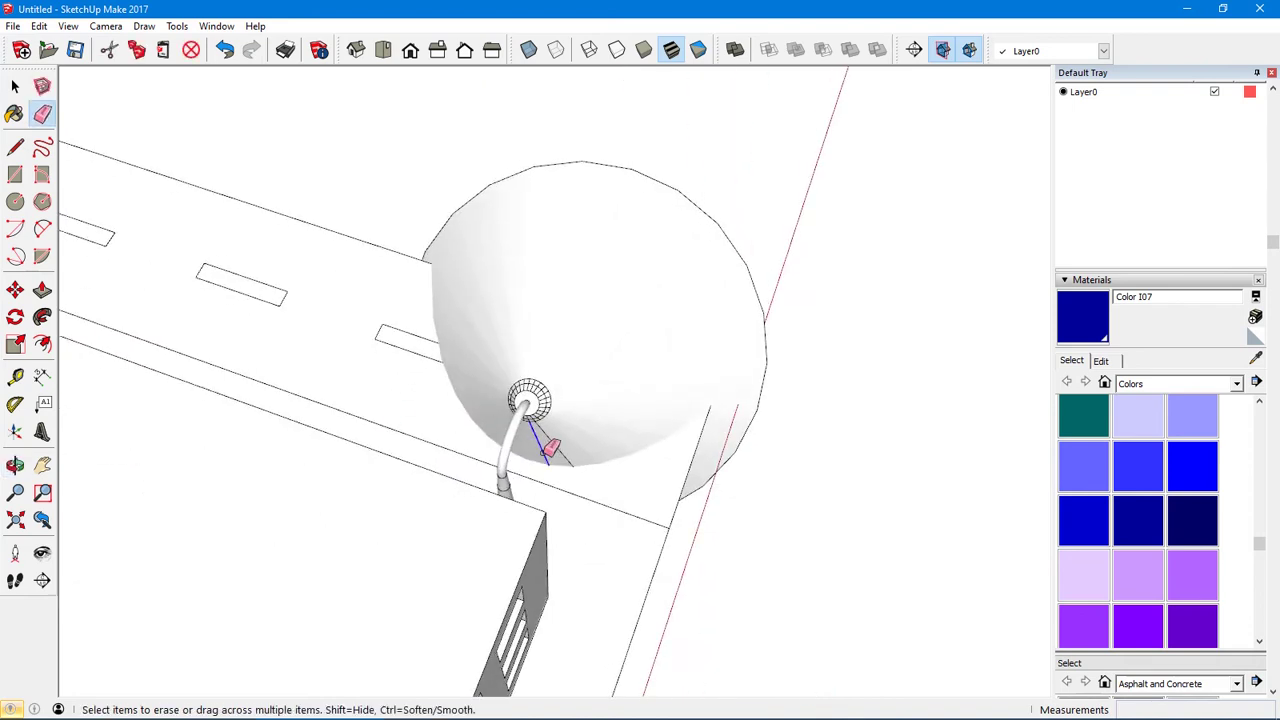
pyautogui.moveTo(568, 446); pyautogui.dragTo(570, 444)
pyautogui.press('space')
# Select the beam cone's smoothed outer surface and intersect its faces with the model
pyautogui.moveTo(627, 390)
pyautogui.mouseDown(button='middle')
pyautogui.moveTo(420, 349)
pyautogui.moveTo(607, 411)
pyautogui.moveTo(545, 397)
pyautogui.moveTo(329, 266)
pyautogui.moveTo(511, 394)
pyautogui.moveTo(529, 441)
pyautogui.moveTo(402, 326)
pyautogui.moveTo(597, 391)
pyautogui.moveTo(720, 466)
pyautogui.mouseUp(button='middle')
pyautogui.click(596, 398)
pyautogui.moveTo(680, 414); pyautogui.dragTo(404, 406, button='middle')
pyautogui.moveTo(504, 424); pyautogui.dragTo(737, 397, button='middle')
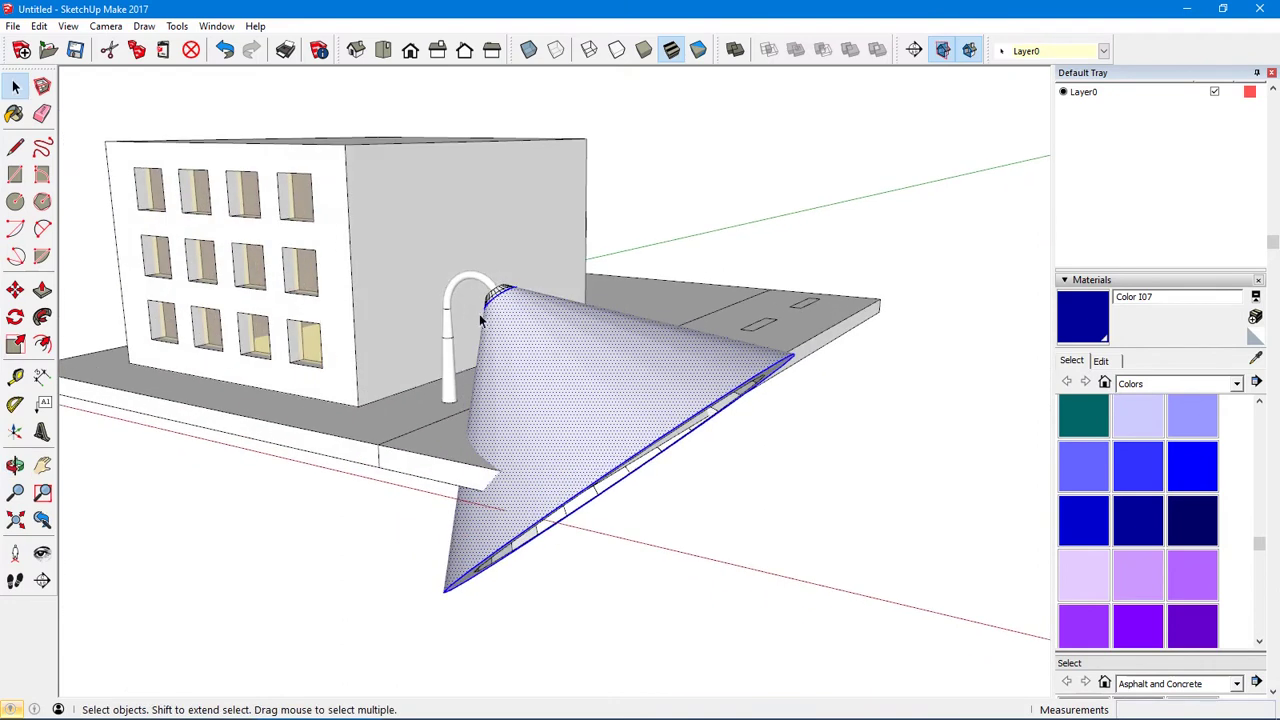
pyautogui.moveTo(534, 393); pyautogui.dragTo(558, 417, button='middle')
pyautogui.rightClick(558, 417)
pyautogui.moveTo(623, 574)
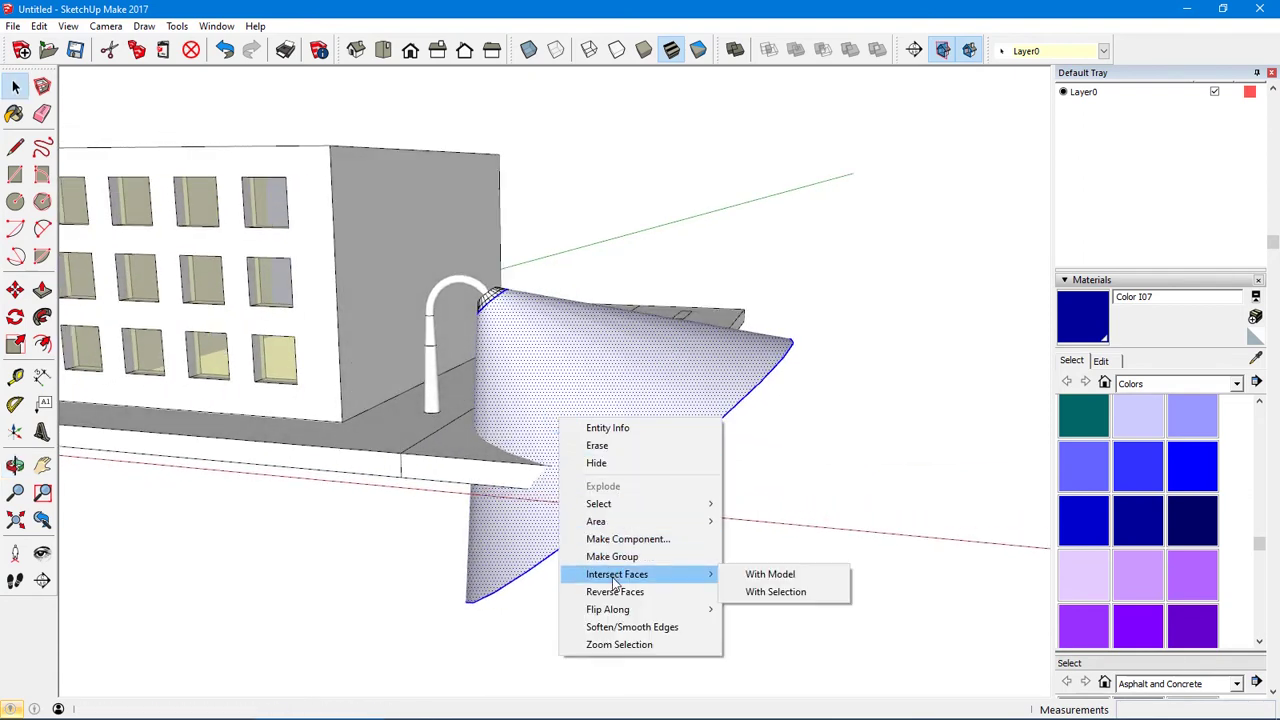
pyautogui.click(771, 576)
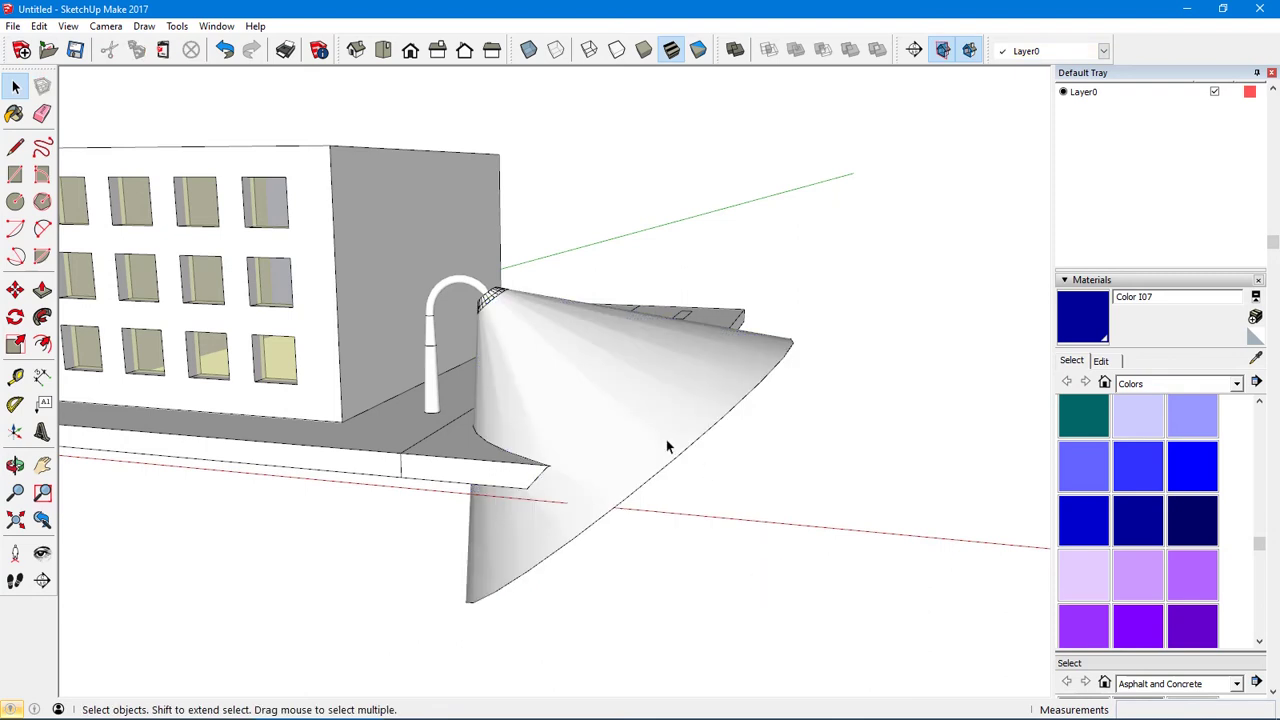
# Erase a piece of the inner ring edge at the wide end of the beam cone
pyautogui.moveTo(668, 447); pyautogui.dragTo(297, 517, button='middle')
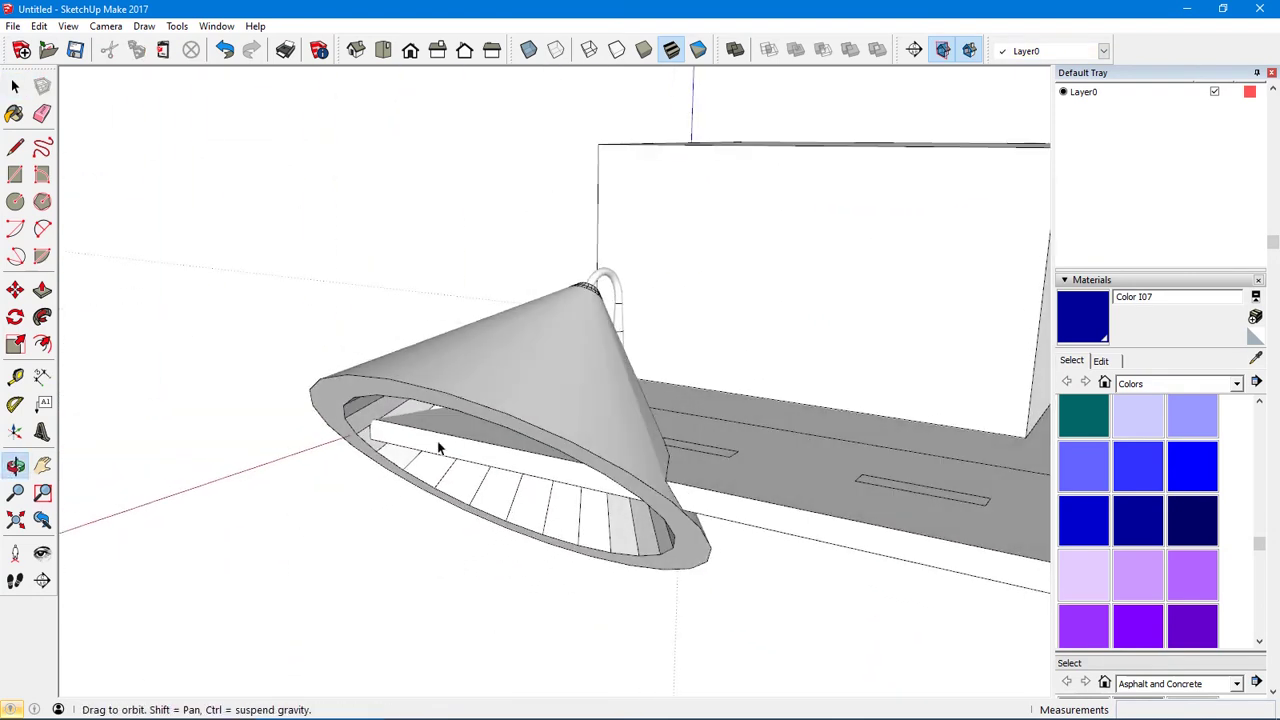
pyautogui.moveTo(437, 447); pyautogui.dragTo(366, 451, button='middle')
pyautogui.moveTo(619, 330); pyautogui.dragTo(654, 348, button='middle')
pyautogui.scroll(2, 594, 348)
pyautogui.scroll(-3, 491, 414)
pyautogui.press('e')
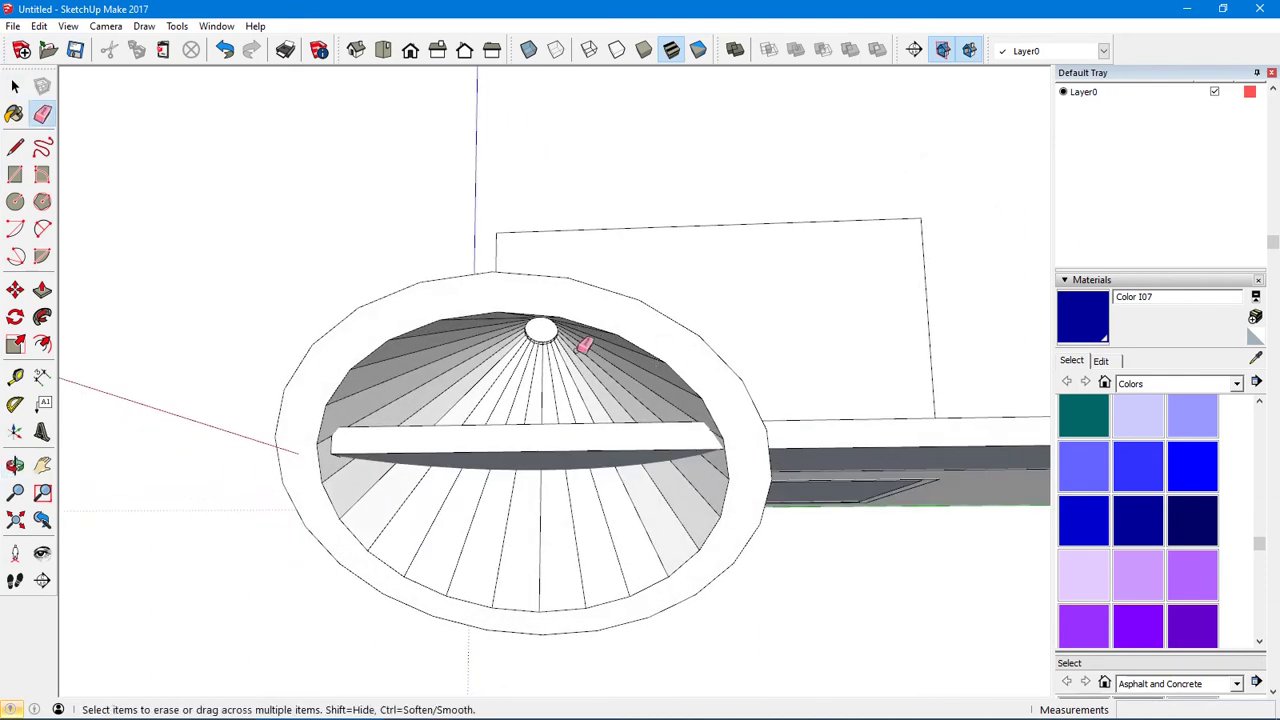
pyautogui.moveTo(386, 340); pyautogui.dragTo(386, 341)
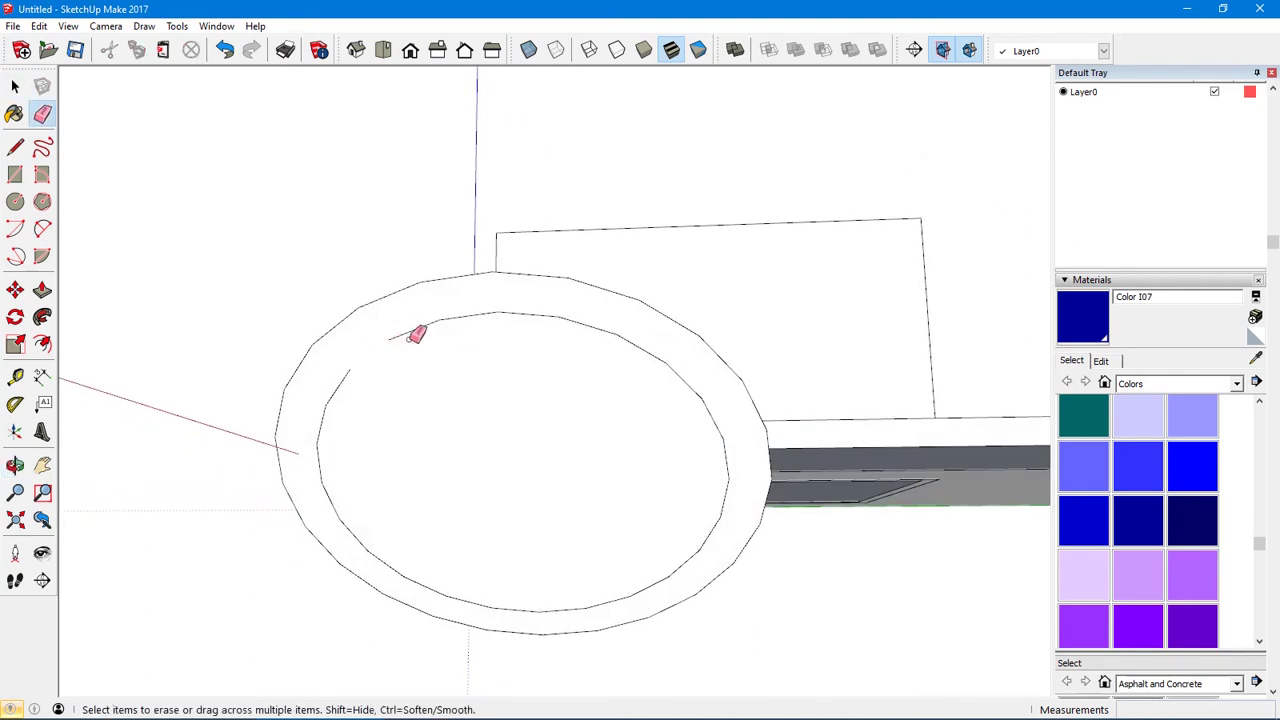
# Select the group holding the building, slab, road and lamp, and lock it
pyautogui.press('space')
pyautogui.moveTo(496, 410); pyautogui.dragTo(332, 458, button='middle')
pyautogui.click(442, 467)
pyautogui.moveTo(442, 466); pyautogui.dragTo(431, 357, button='middle')
pyautogui.press('space')
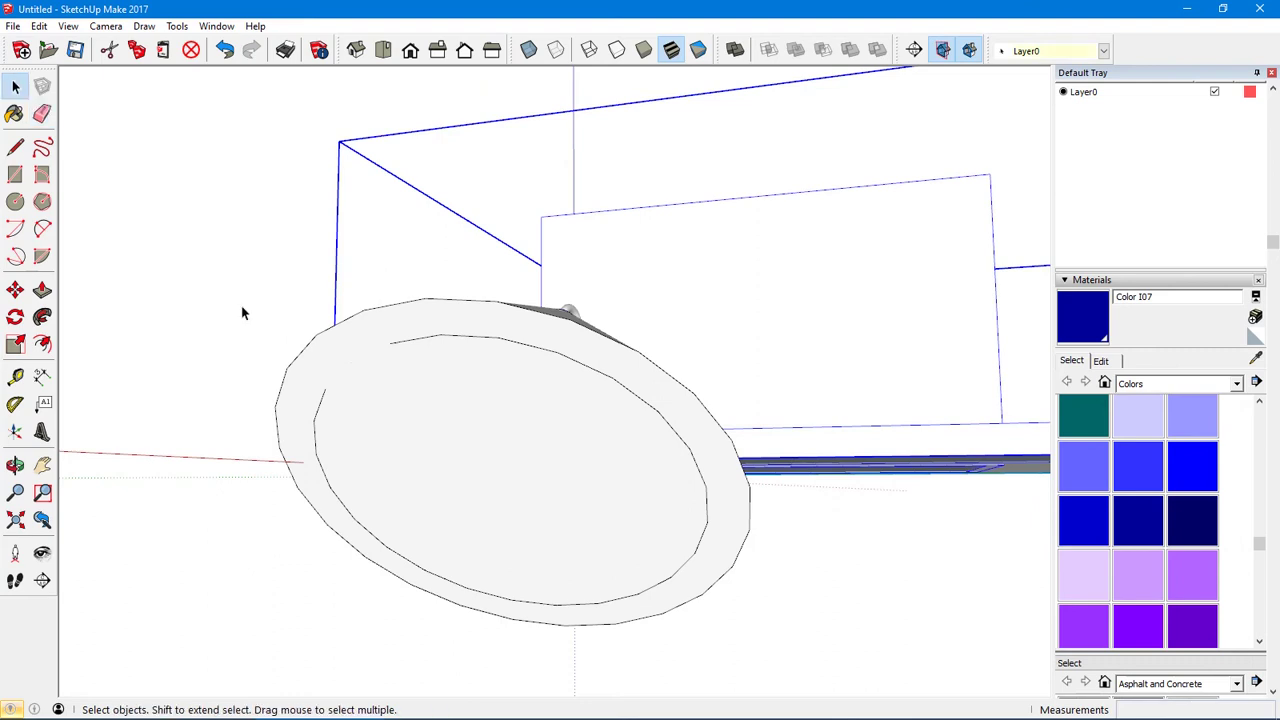
pyautogui.press('Delete')
pyautogui.rightClick(729, 263)
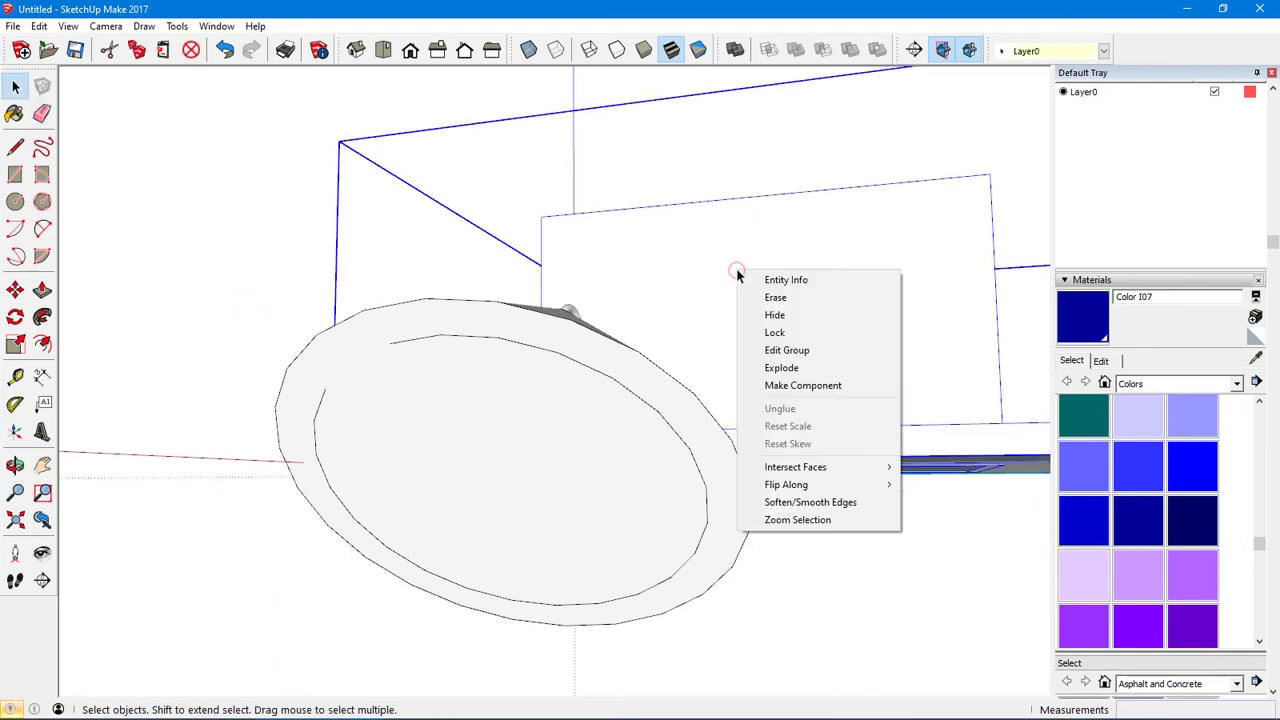
pyautogui.click(779, 345)
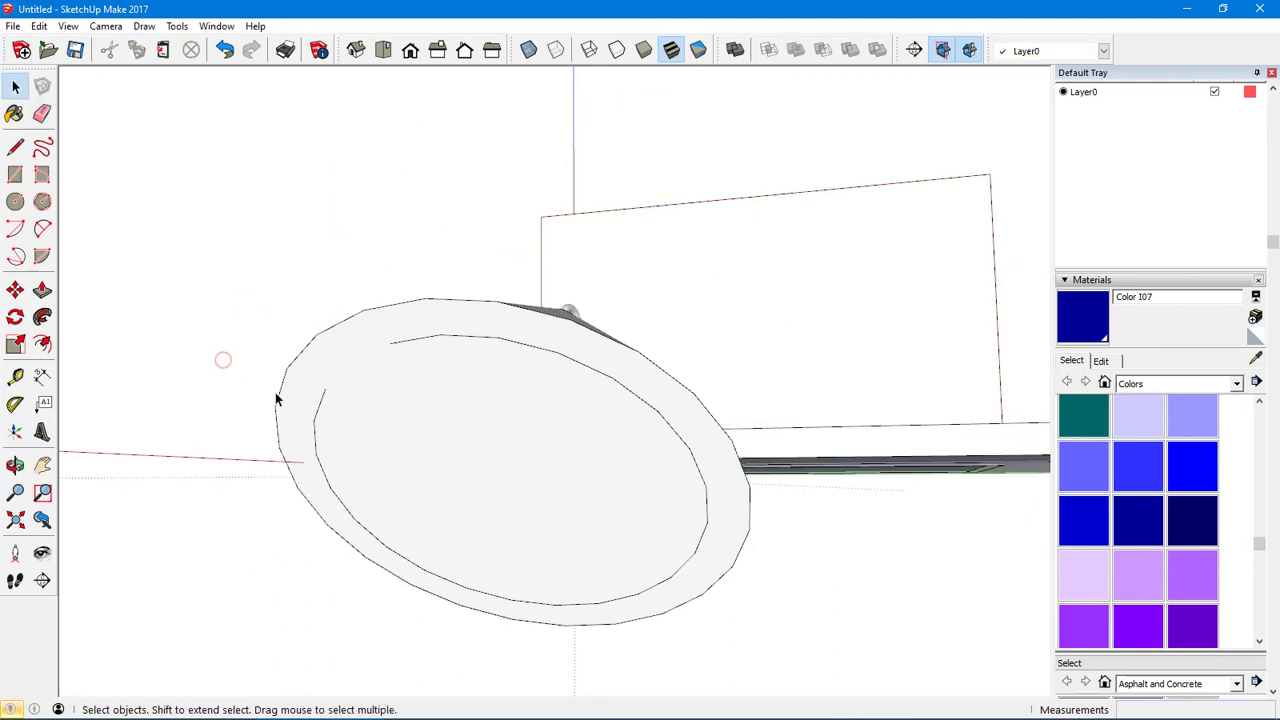
# Delete the flat face covering the wide end of the beam cone
pyautogui.press('e')
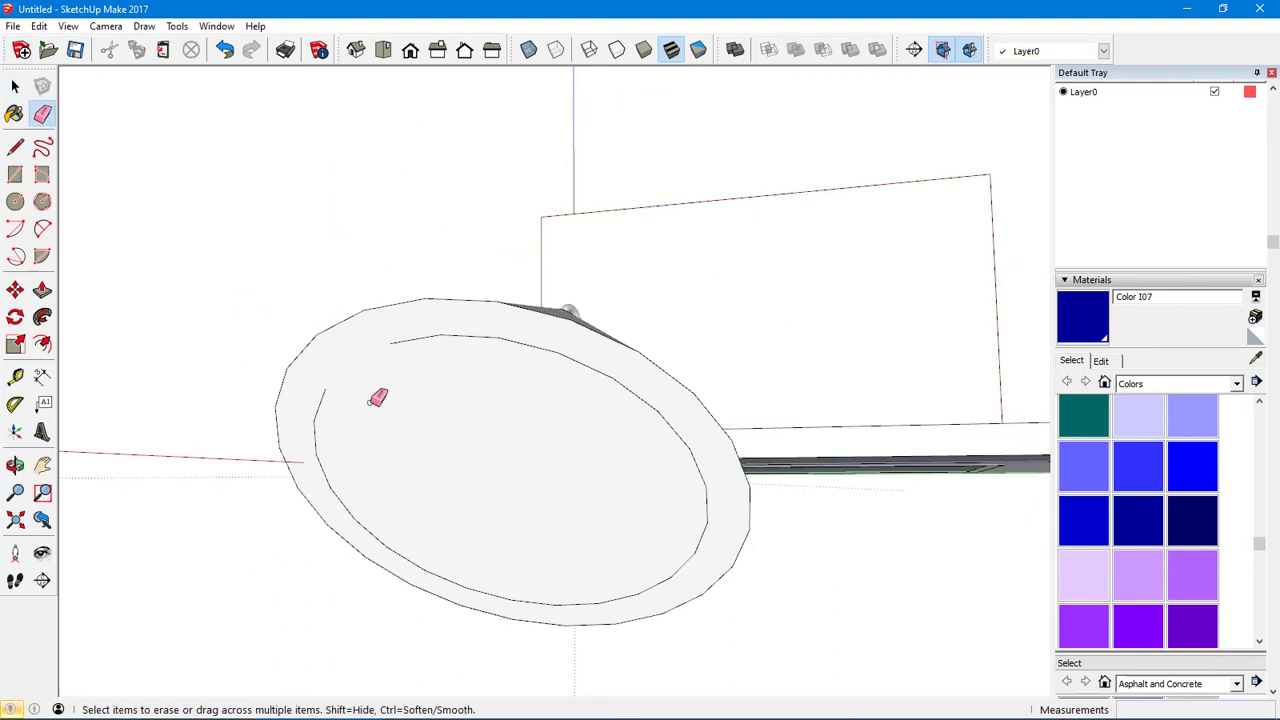
pyautogui.press('space')
pyautogui.click(431, 415)
pyautogui.press('Delete')
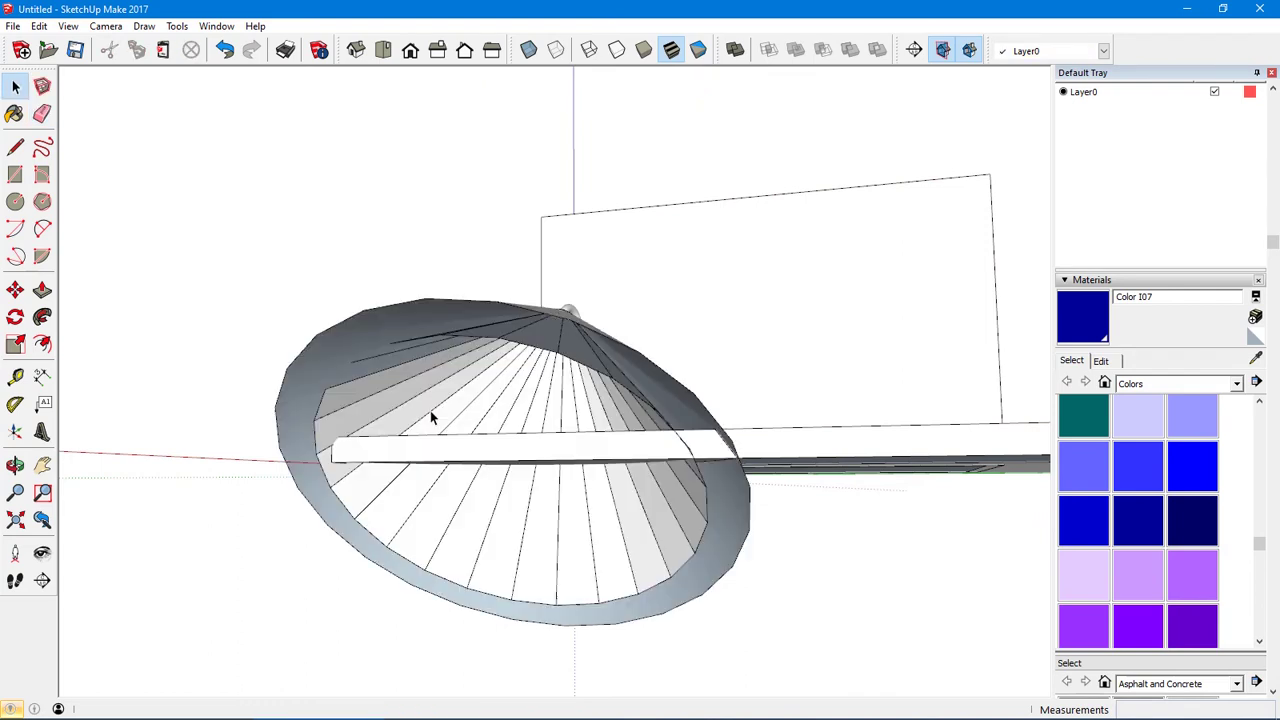
# Erase the radial edges and rim of the faceted inner cone inside the beam, leaving only the smooth outer shell
pyautogui.moveTo(434, 394); pyautogui.dragTo(739, 264, button='middle')
pyautogui.press('e')
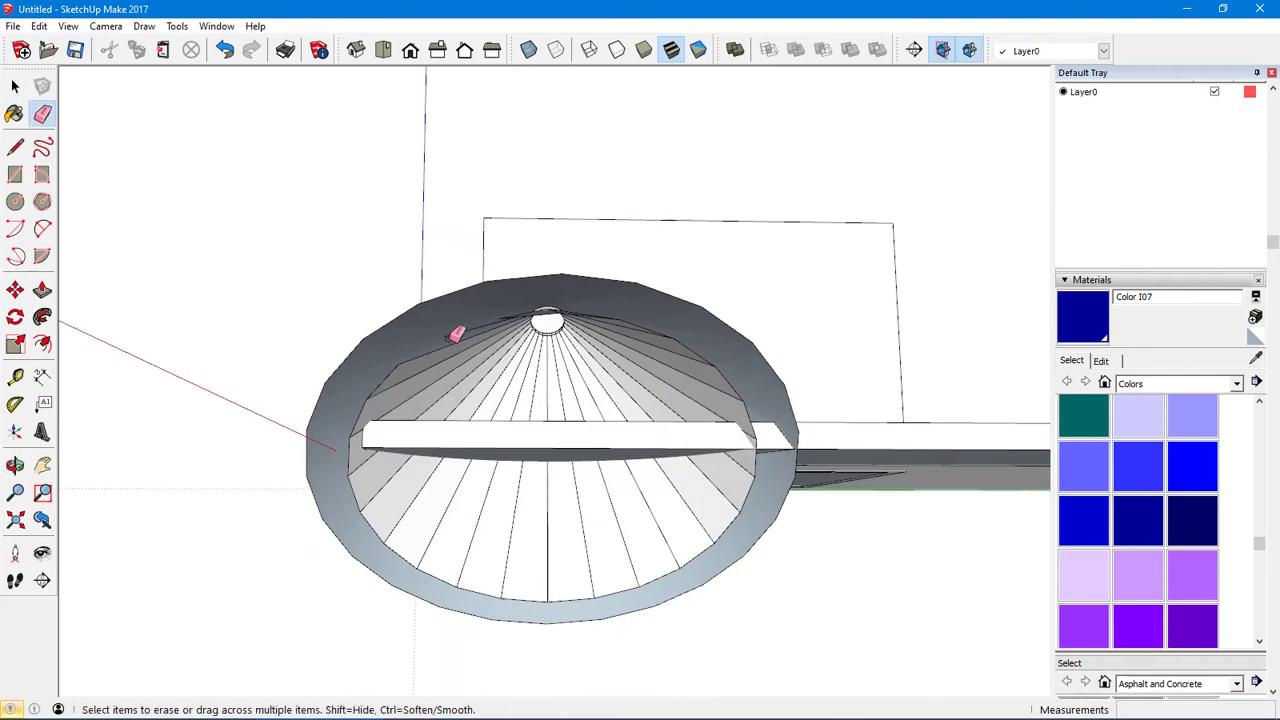
pyautogui.moveTo(455, 333); pyautogui.dragTo(478, 323)
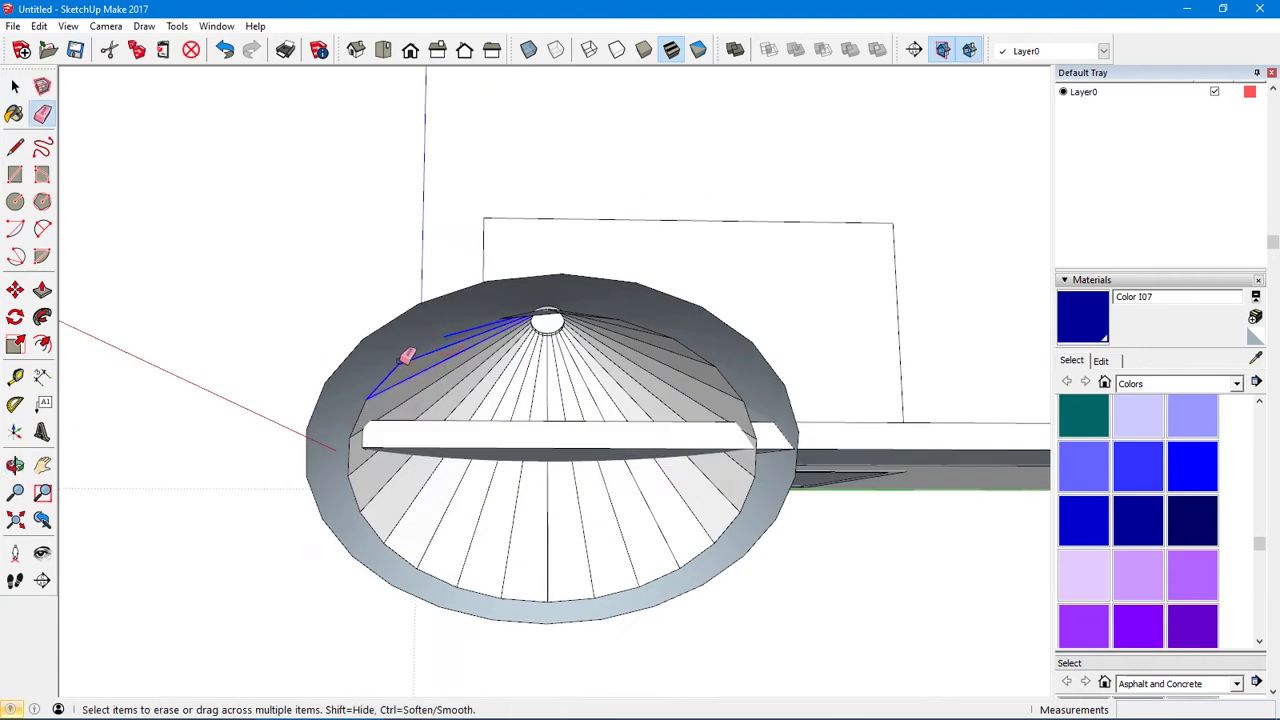
pyautogui.moveTo(407, 356); pyautogui.dragTo(413, 356)
pyautogui.moveTo(372, 404)
pyautogui.mouseDown()
pyautogui.moveTo(352, 418)
pyautogui.moveTo(383, 508)
pyautogui.mouseUp()
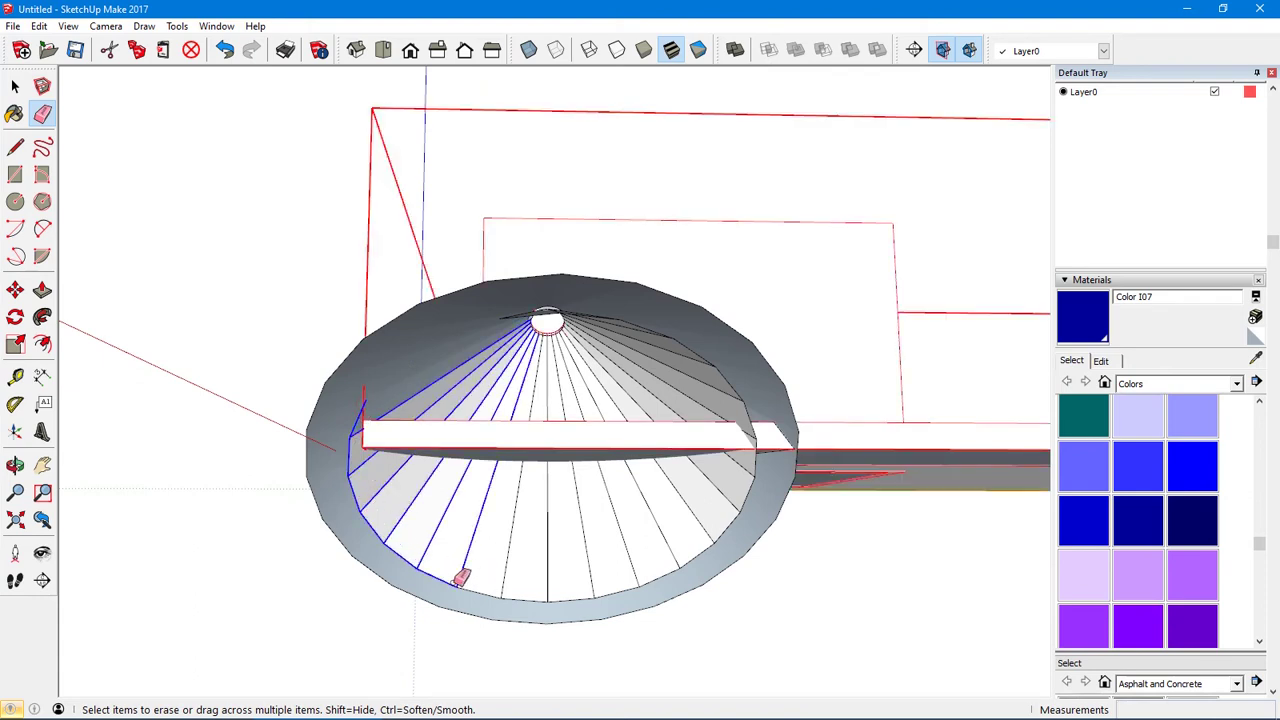
pyautogui.moveTo(497, 594)
pyautogui.mouseDown()
pyautogui.moveTo(563, 600)
pyautogui.moveTo(658, 579)
pyautogui.moveTo(723, 527)
pyautogui.mouseUp()
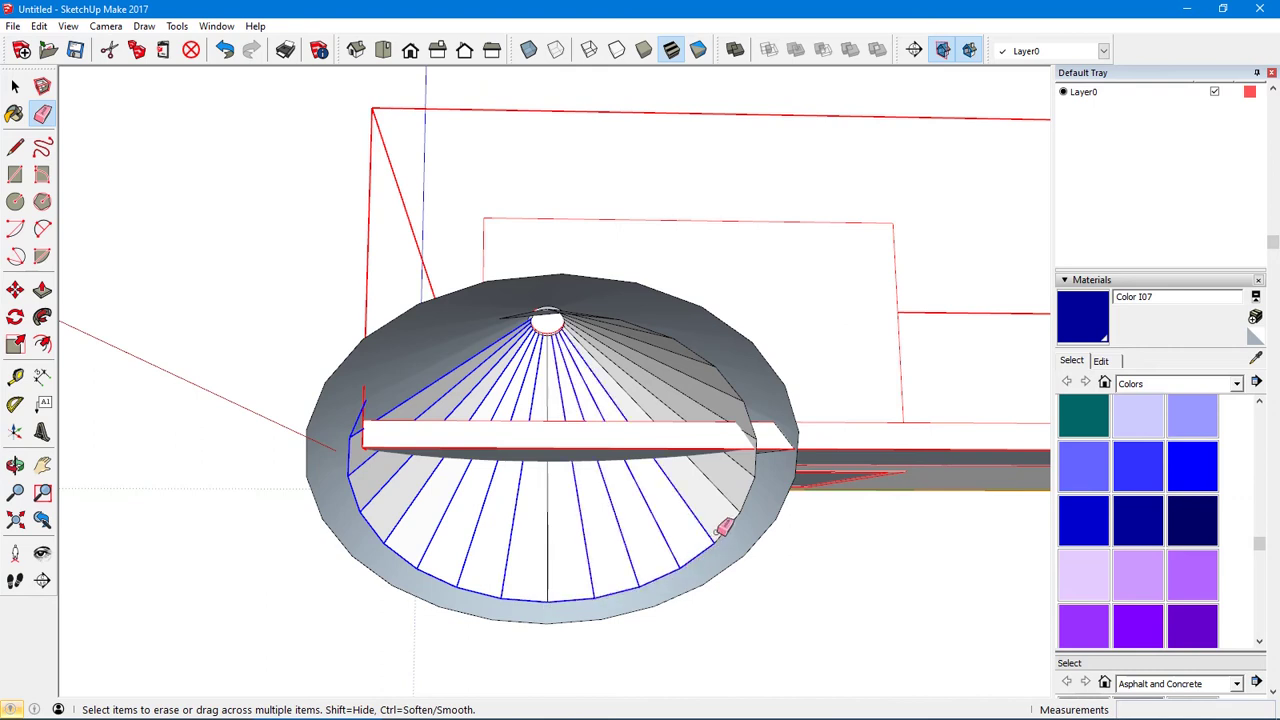
pyautogui.moveTo(767, 468); pyautogui.dragTo(760, 403)
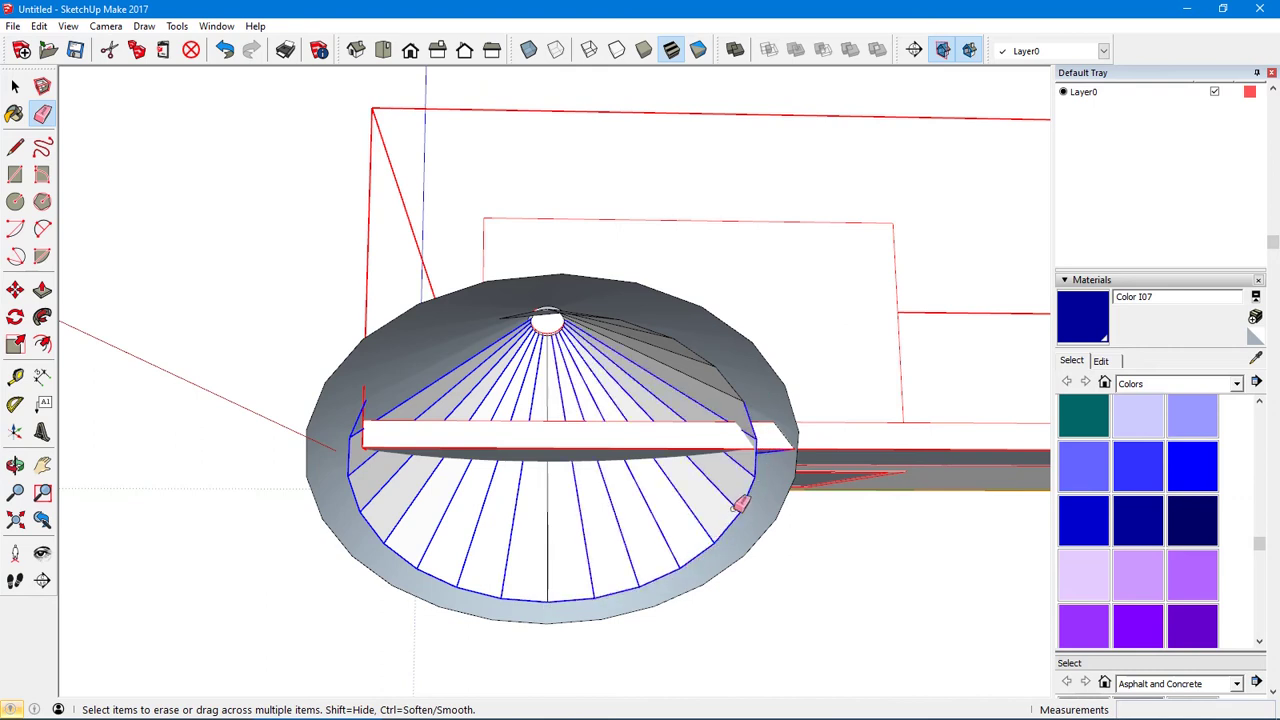
pyautogui.moveTo(738, 507); pyautogui.dragTo(722, 364)
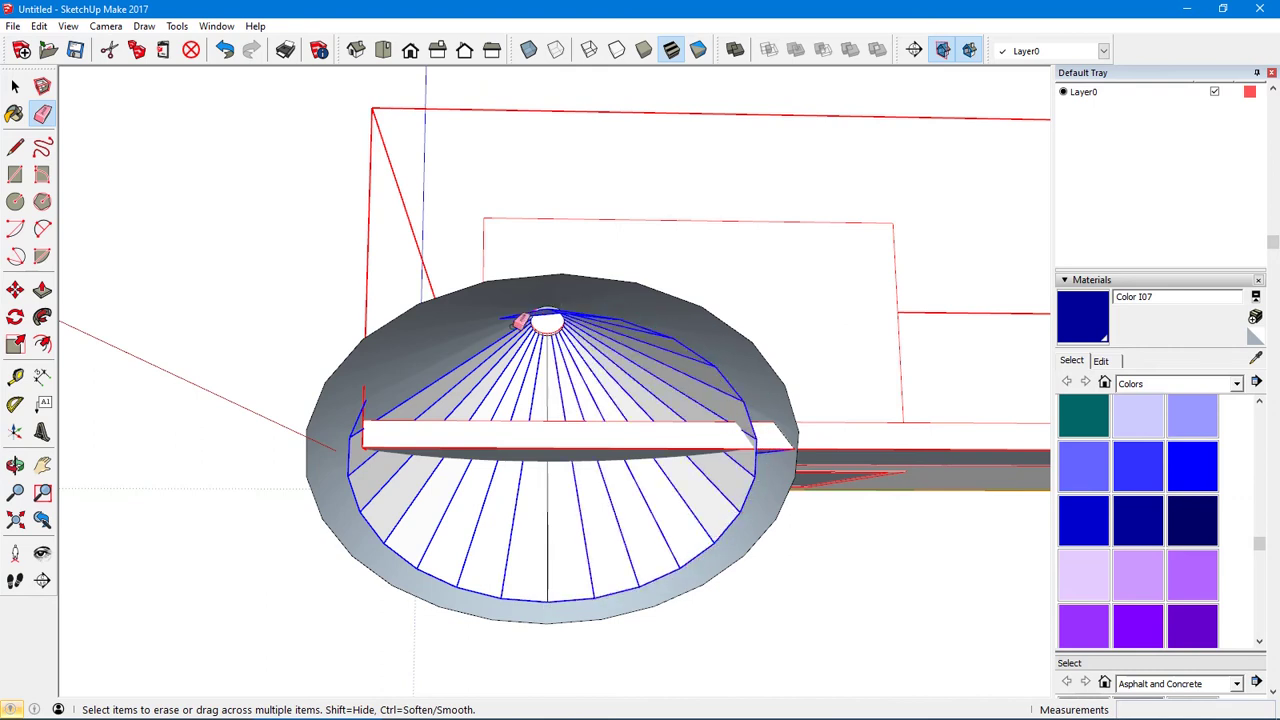
pyautogui.moveTo(520, 320); pyautogui.dragTo(523, 320)
# Select the beam cone's outer surface and intersect its faces with the model
pyautogui.moveTo(574, 357)
pyautogui.mouseDown(button='middle')
pyautogui.moveTo(329, 637)
pyautogui.moveTo(276, 539)
pyautogui.moveTo(174, 560)
pyautogui.moveTo(309, 471)
pyautogui.moveTo(251, 457)
pyautogui.moveTo(572, 389)
pyautogui.moveTo(694, 297)
pyautogui.moveTo(654, 389)
pyautogui.moveTo(706, 363)
pyautogui.moveTo(755, 368)
pyautogui.moveTo(689, 429)
pyautogui.moveTo(794, 491)
pyautogui.moveTo(620, 529)
pyautogui.moveTo(314, 492)
pyautogui.moveTo(537, 437)
pyautogui.moveTo(277, 486)
pyautogui.moveTo(290, 482)
pyautogui.mouseUp(button='middle')
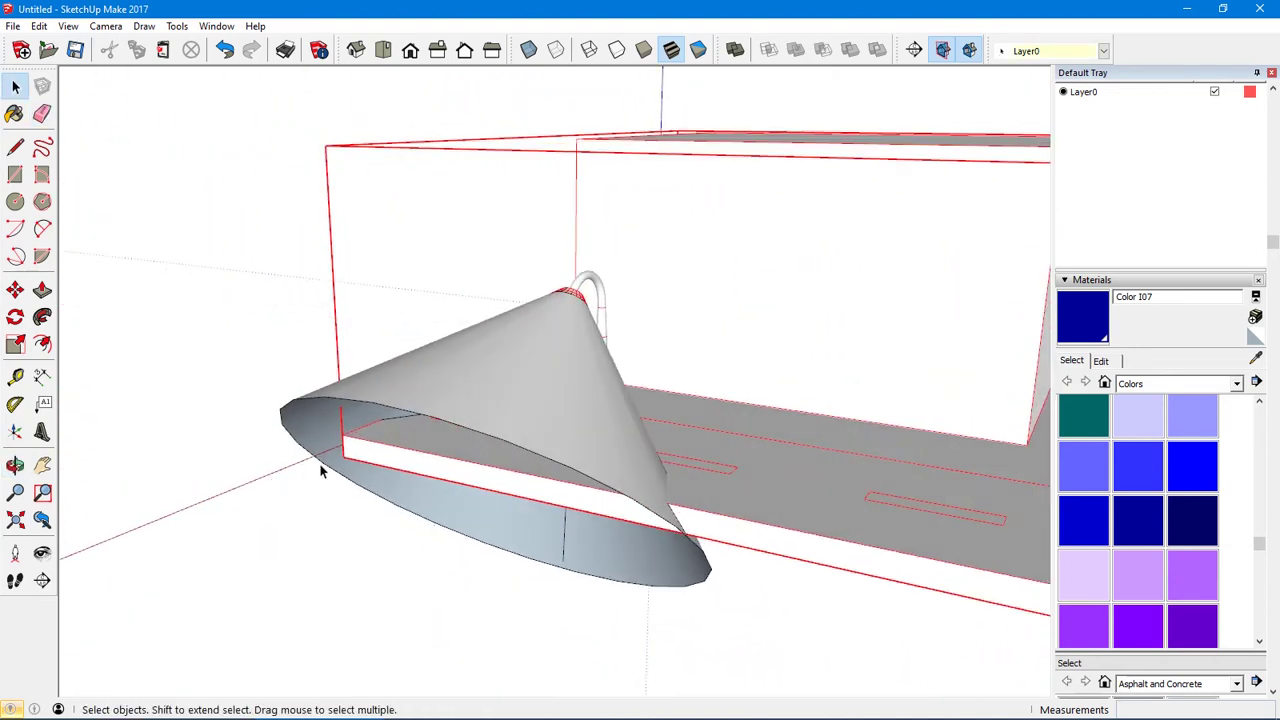
pyautogui.moveTo(460, 464); pyautogui.dragTo(298, 463, button='middle')
pyautogui.click(485, 457)
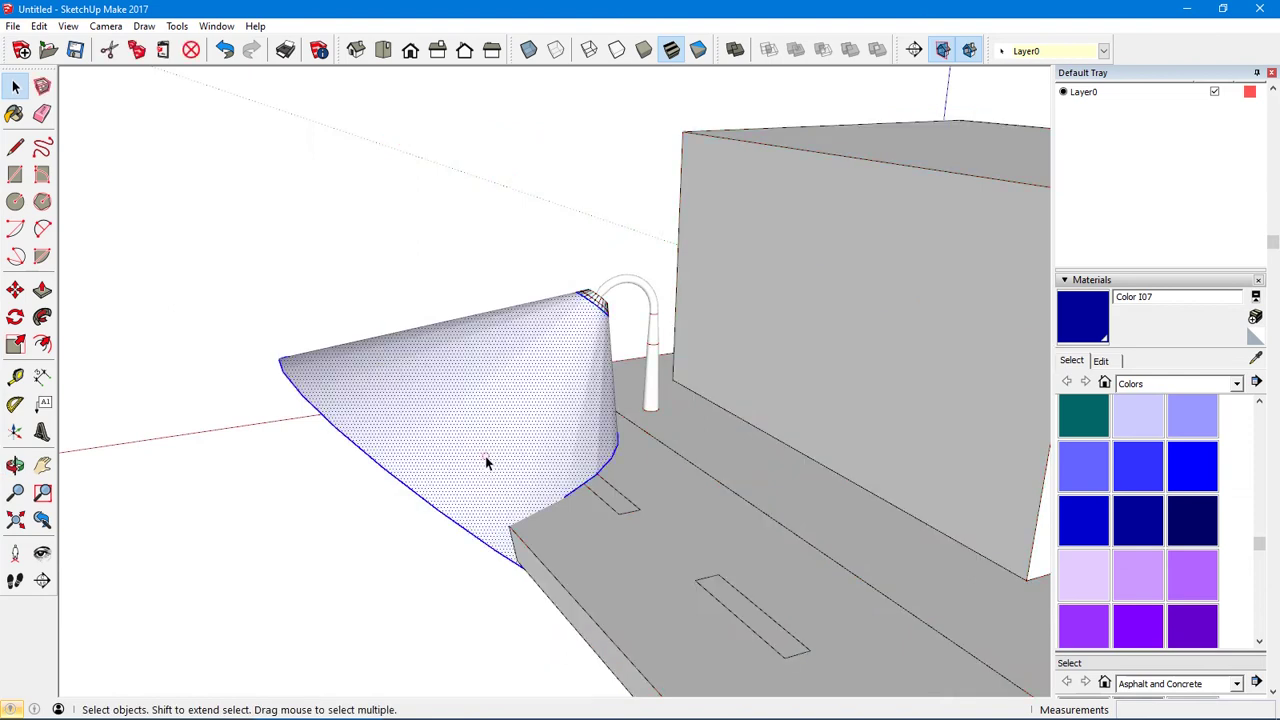
pyautogui.rightClick(485, 457)
pyautogui.moveTo(565, 614)
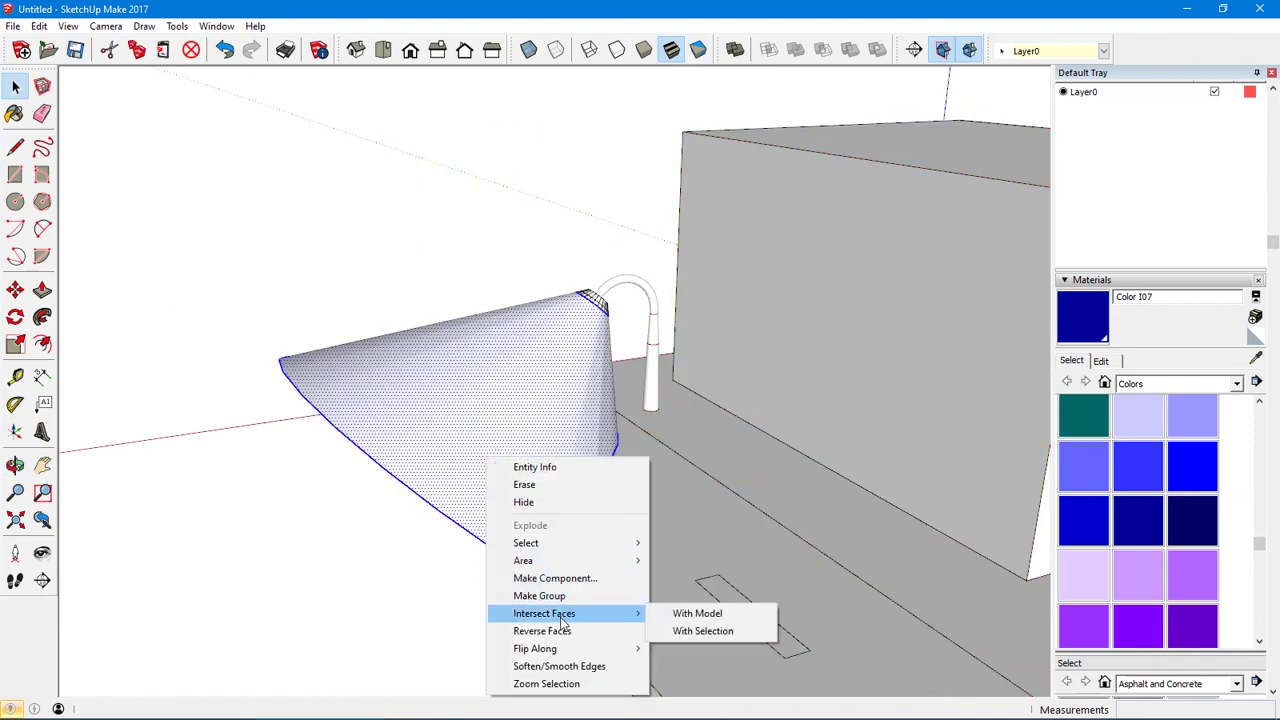
pyautogui.click(681, 610)
# Unlock the group holding the building, slab, road and lamp, and open it for editing
pyautogui.scroll(5, 590, 460)
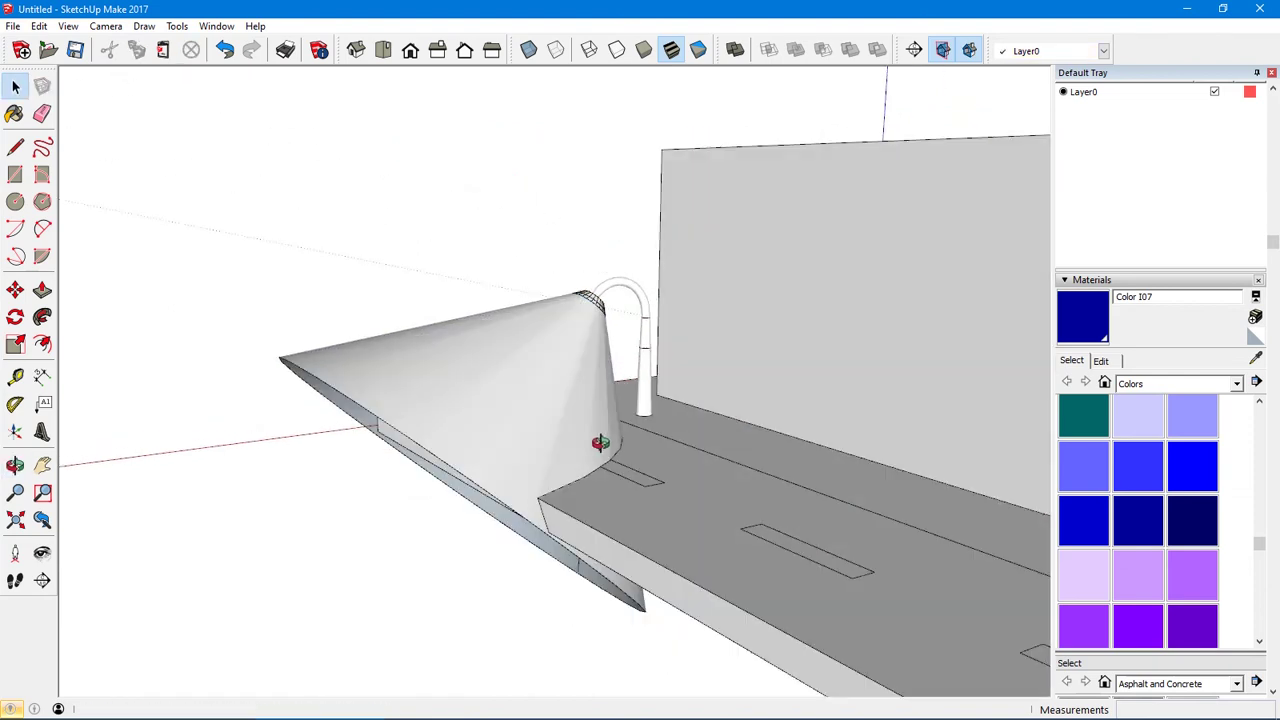
pyautogui.moveTo(586, 471); pyautogui.dragTo(728, 422, button='middle')
pyautogui.scroll(4, 657, 435)
pyautogui.moveTo(704, 464); pyautogui.dragTo(293, 400, button='middle')
pyautogui.rightClick(426, 433)
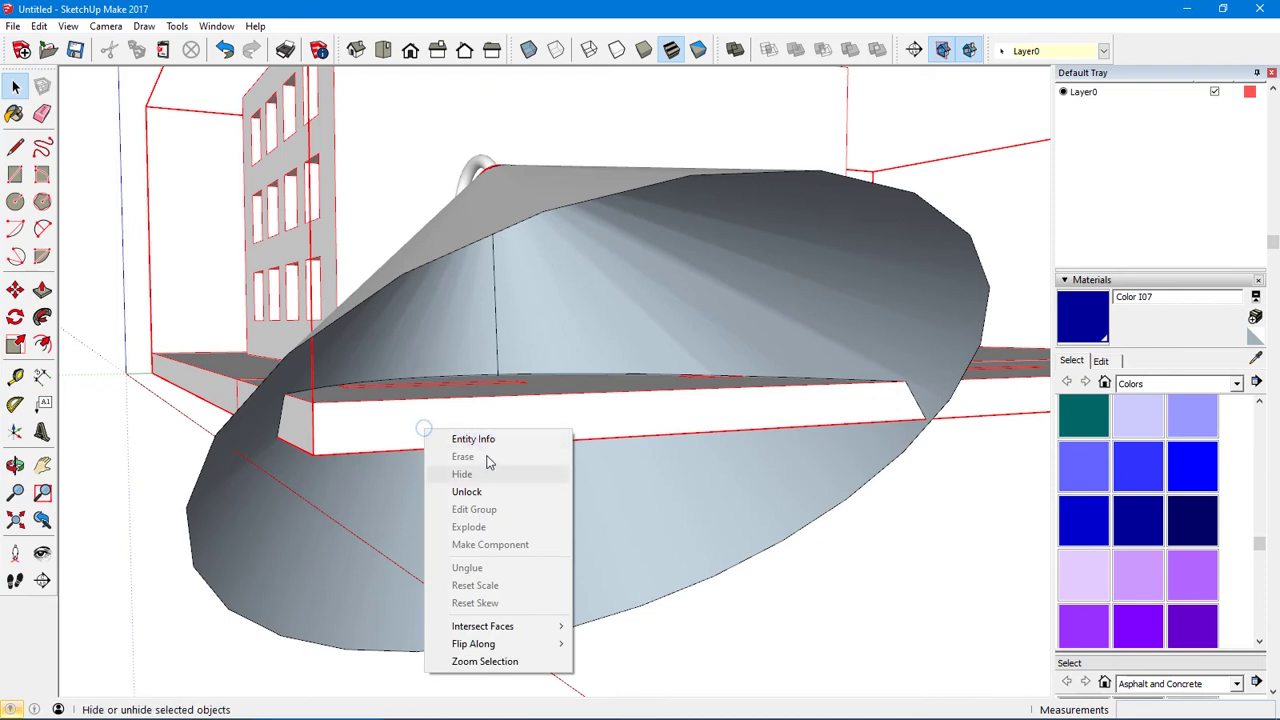
pyautogui.click(474, 493)
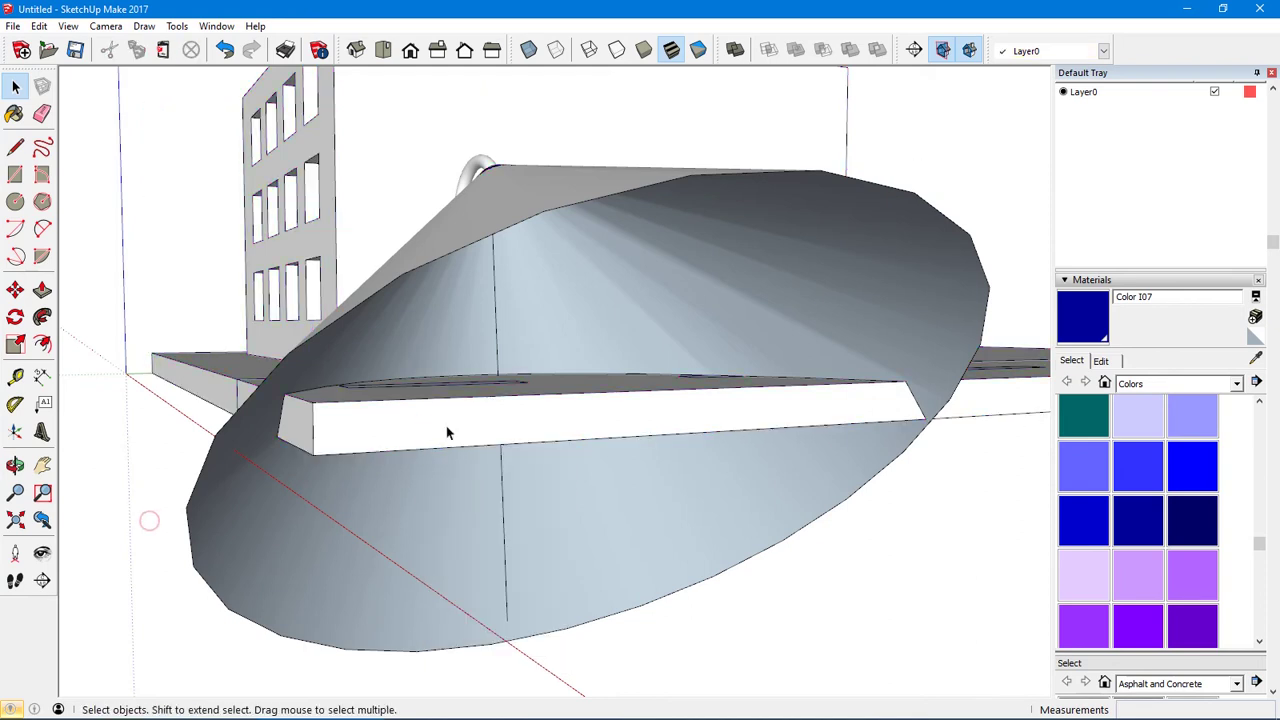
pyautogui.doubleClick(447, 430)
# Push/pull the ground slab's road-side face outward past the beam, and extend the slab's front end by about 7397 mm
pyautogui.moveTo(447, 432); pyautogui.dragTo(618, 440, button='middle')
pyautogui.press('p')
pyautogui.moveTo(588, 449); pyautogui.dragTo(836, 478)
pyautogui.moveTo(836, 478); pyautogui.dragTo(471, 463, button='middle')
pyautogui.moveTo(342, 484); pyautogui.dragTo(134, 529)
pyautogui.moveTo(134, 529); pyautogui.dragTo(160, 503, button='middle')
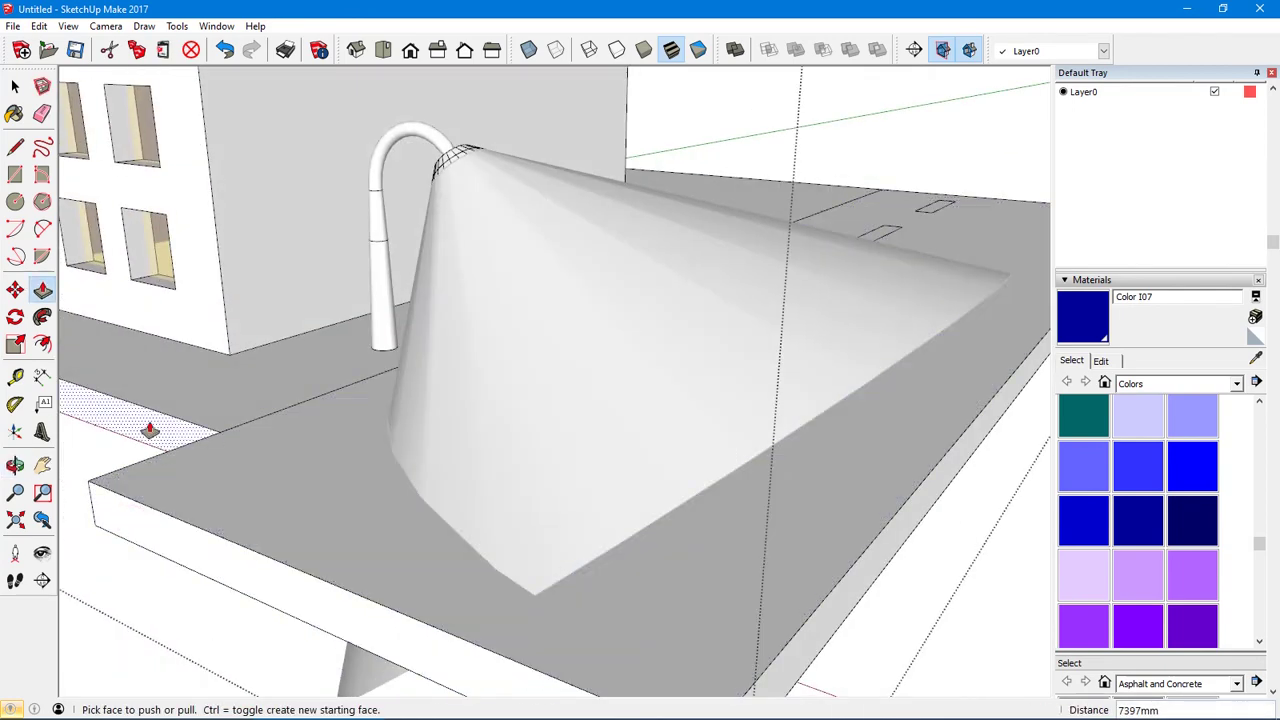
pyautogui.moveTo(160, 429); pyautogui.dragTo(289, 460, button='middle')
pyautogui.scroll(-3, 289, 460)
pyautogui.press('space')
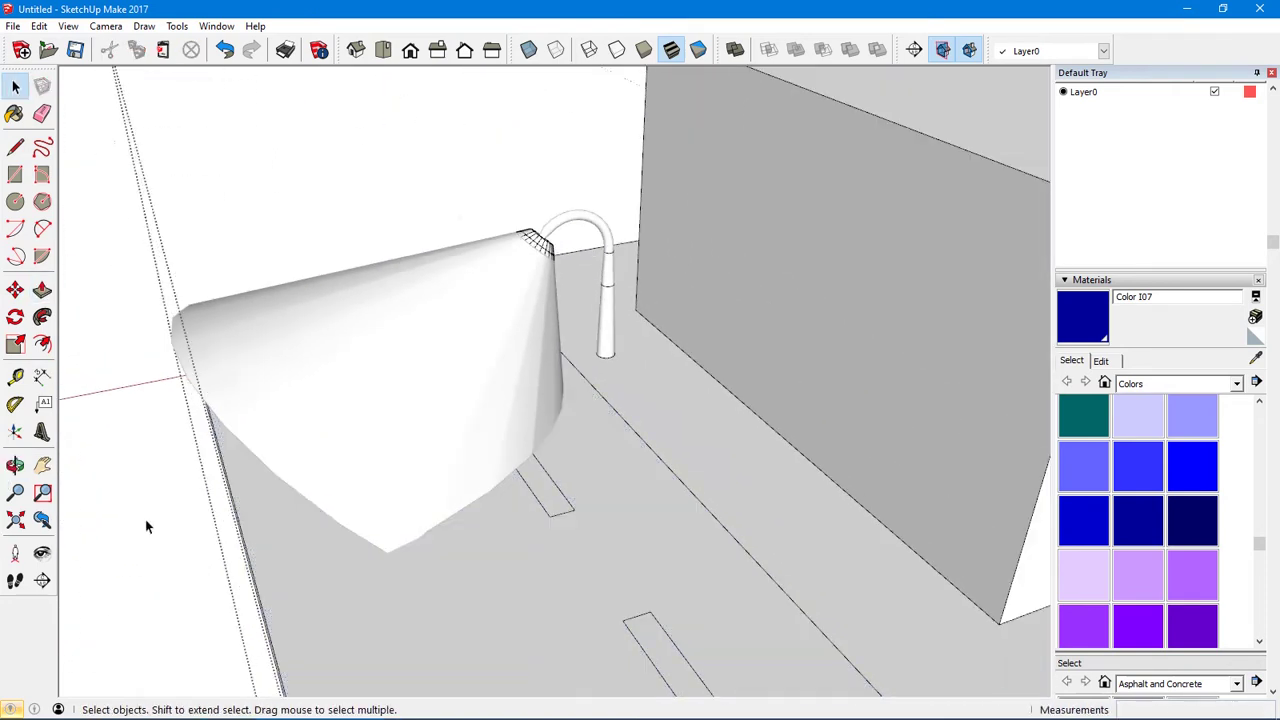
# Intersect the beam cone's outer surface with the enlarged slab using Intersect Faces with the model
pyautogui.scroll(-1, 149, 513)
pyautogui.moveTo(185, 487); pyautogui.dragTo(320, 463, button='middle')
pyautogui.click(412, 474)
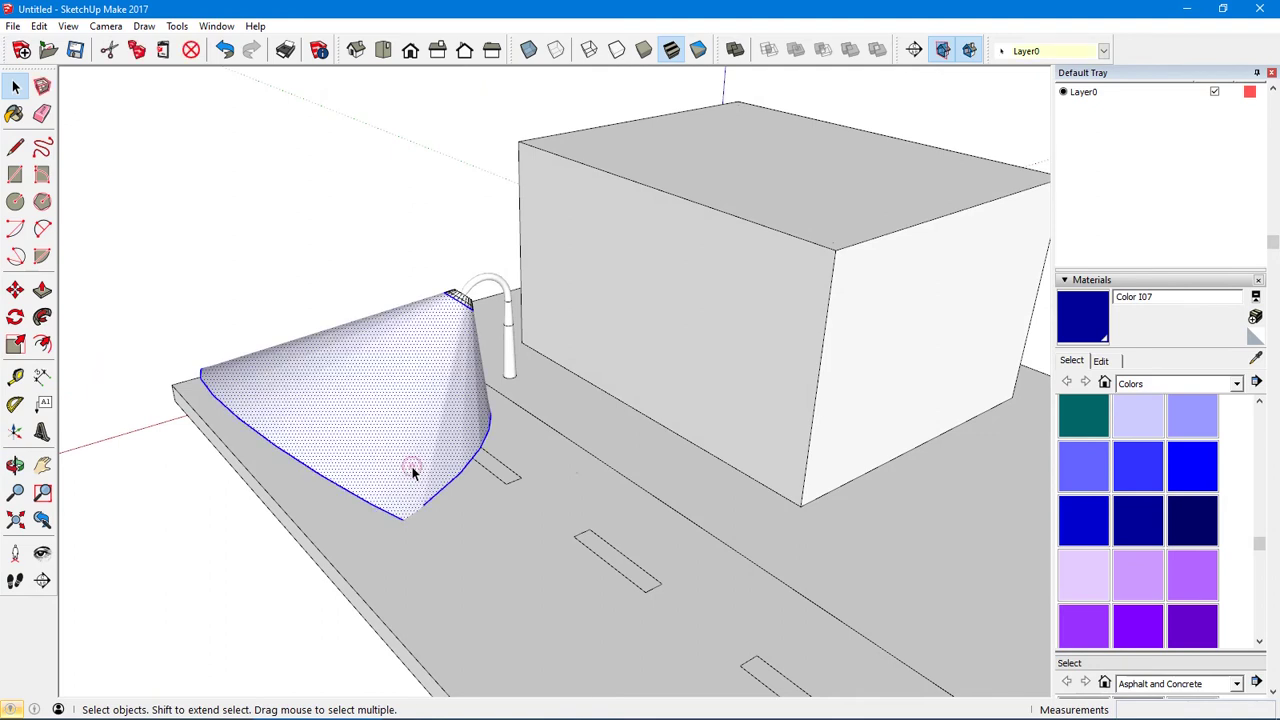
pyautogui.rightClick(412, 470)
pyautogui.moveTo(505, 625)
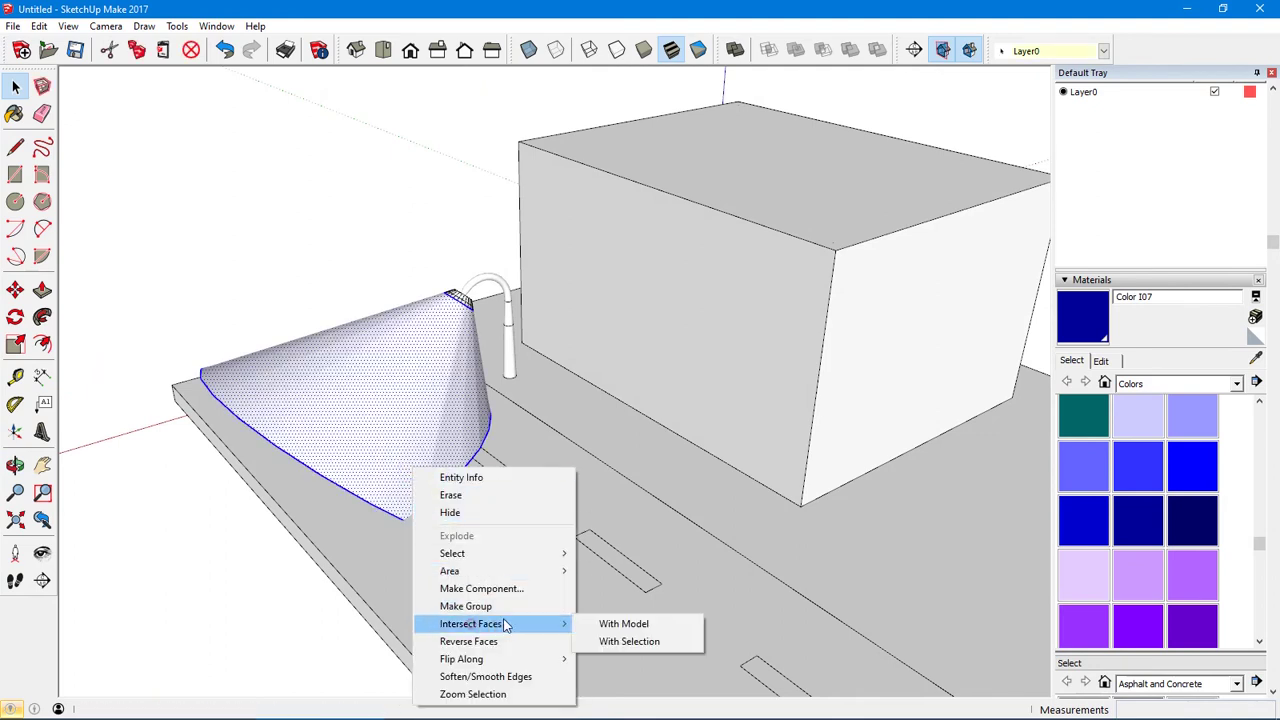
pyautogui.click(609, 623)
# Erase the outer rim edges of the beam cone portion hanging below the slab
pyautogui.moveTo(291, 514); pyautogui.dragTo(543, 357, button='middle')
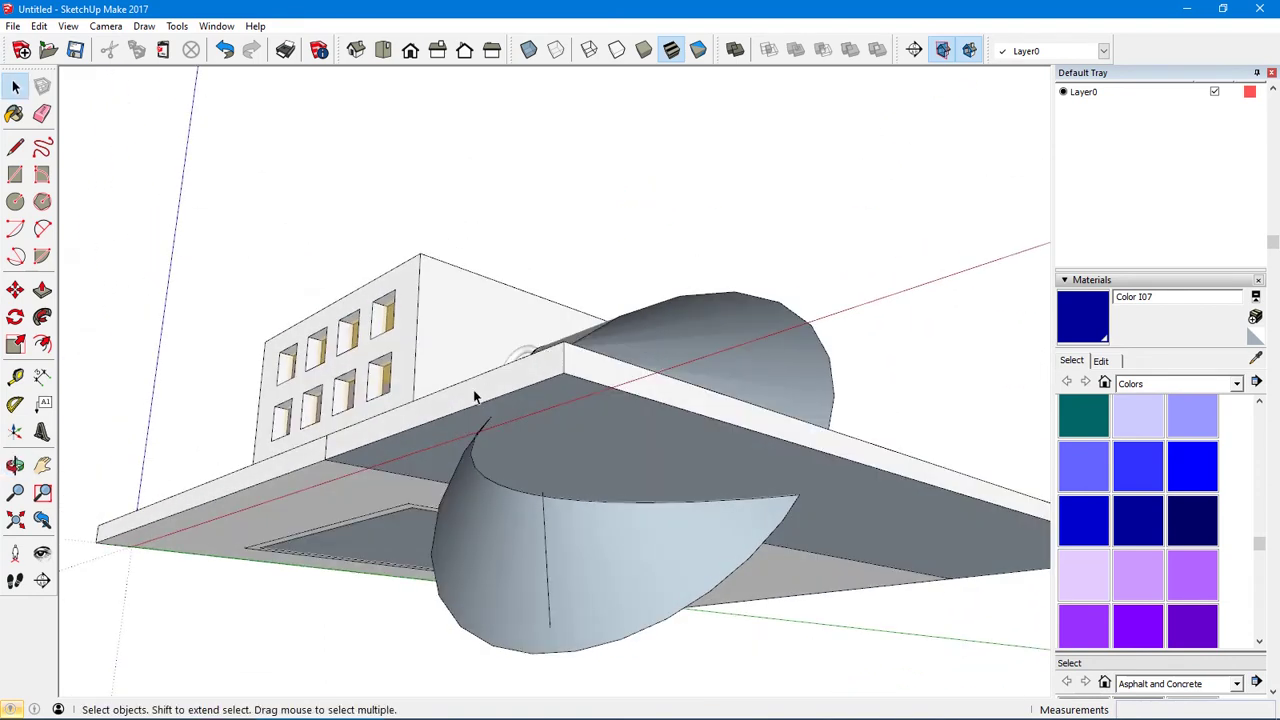
pyautogui.press('e')
pyautogui.moveTo(443, 606); pyautogui.dragTo(434, 624)
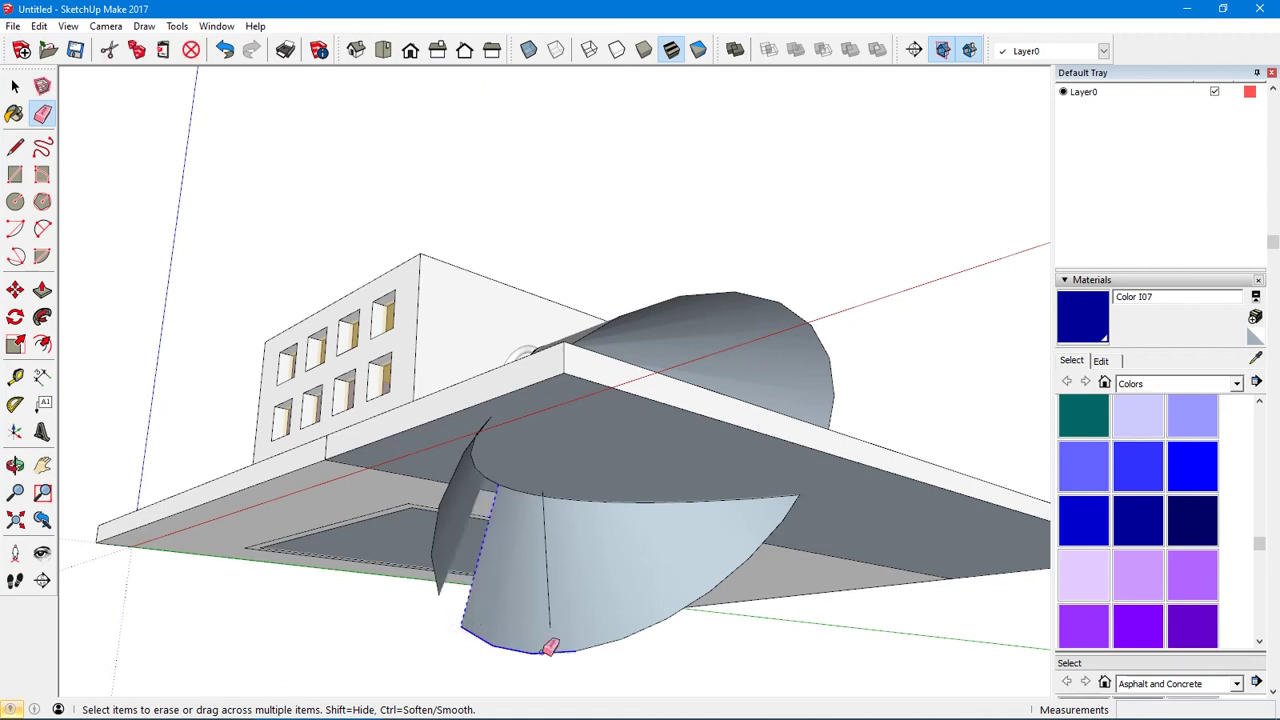
pyautogui.moveTo(632, 630); pyautogui.dragTo(640, 626)
pyautogui.moveTo(640, 626)
pyautogui.mouseDown(button='middle')
pyautogui.moveTo(723, 563)
pyautogui.moveTo(586, 563)
pyautogui.moveTo(711, 506)
pyautogui.moveTo(268, 572)
pyautogui.moveTo(509, 589)
pyautogui.moveTo(311, 603)
pyautogui.moveTo(400, 548)
pyautogui.mouseUp(button='middle')
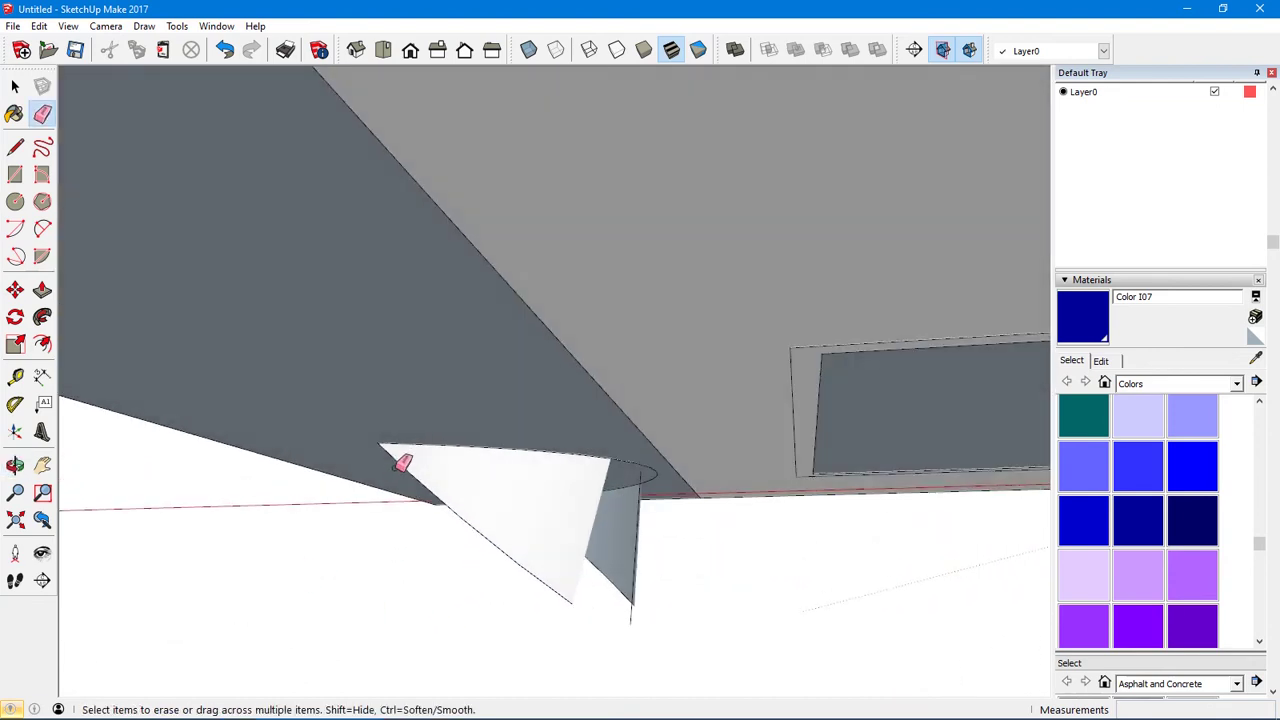
pyautogui.moveTo(403, 462); pyautogui.dragTo(478, 533)
pyautogui.moveTo(570, 592); pyautogui.dragTo(568, 588)
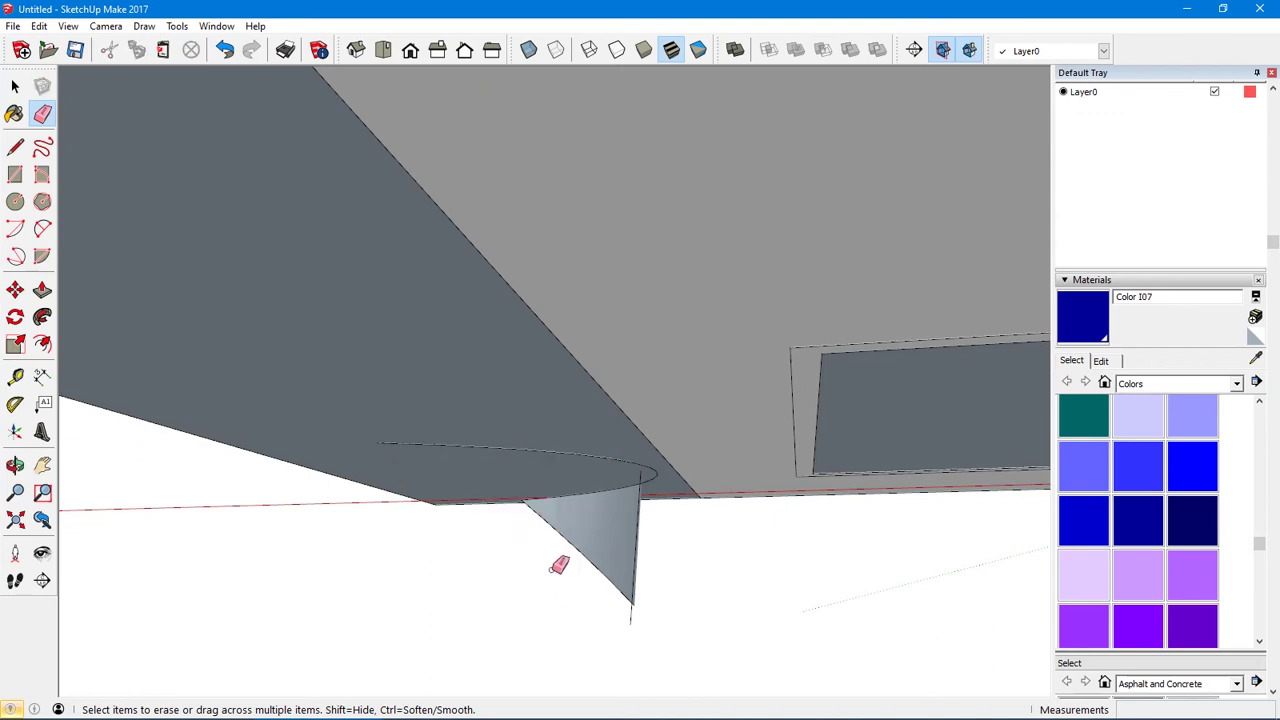
# Delete the remaining cone face below the slab and erase the stray edges left there
pyautogui.moveTo(560, 563)
pyautogui.mouseDown(button='middle')
pyautogui.moveTo(774, 557)
pyautogui.moveTo(625, 551)
pyautogui.mouseUp(button='middle')
pyautogui.press('space')
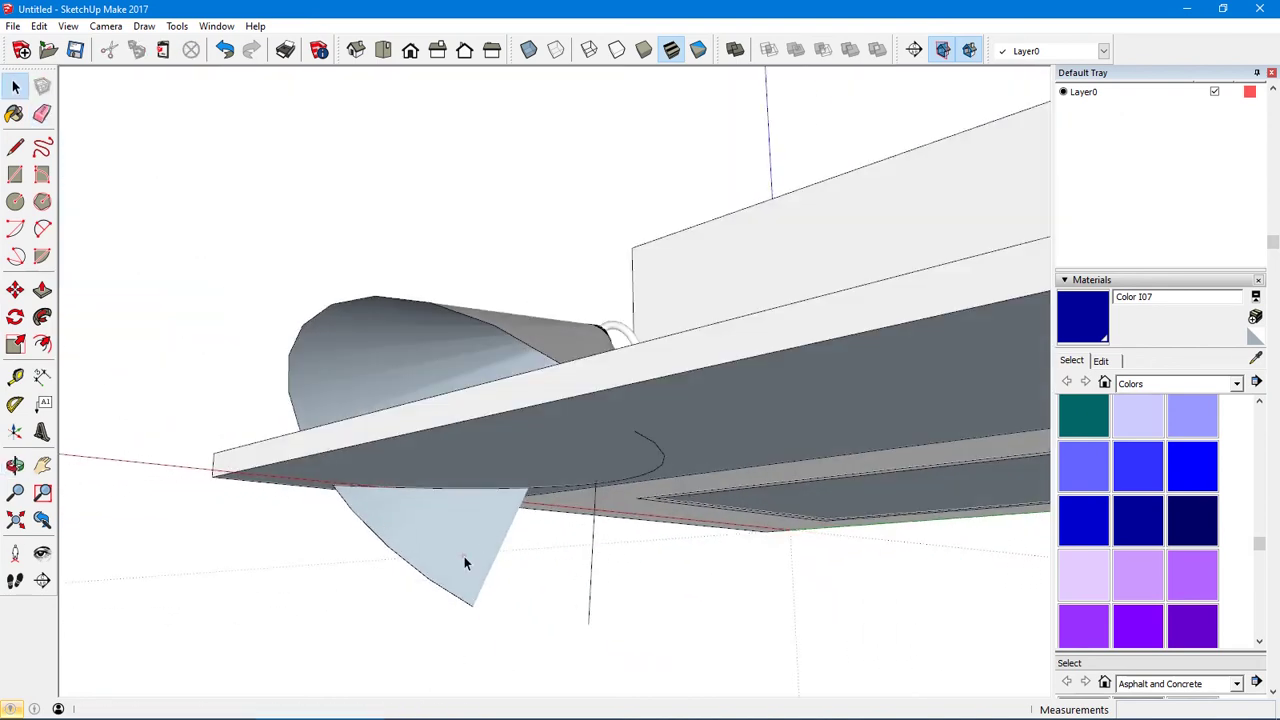
pyautogui.click(464, 556)
pyautogui.press('Delete')
pyautogui.moveTo(464, 556); pyautogui.dragTo(535, 528, button='middle')
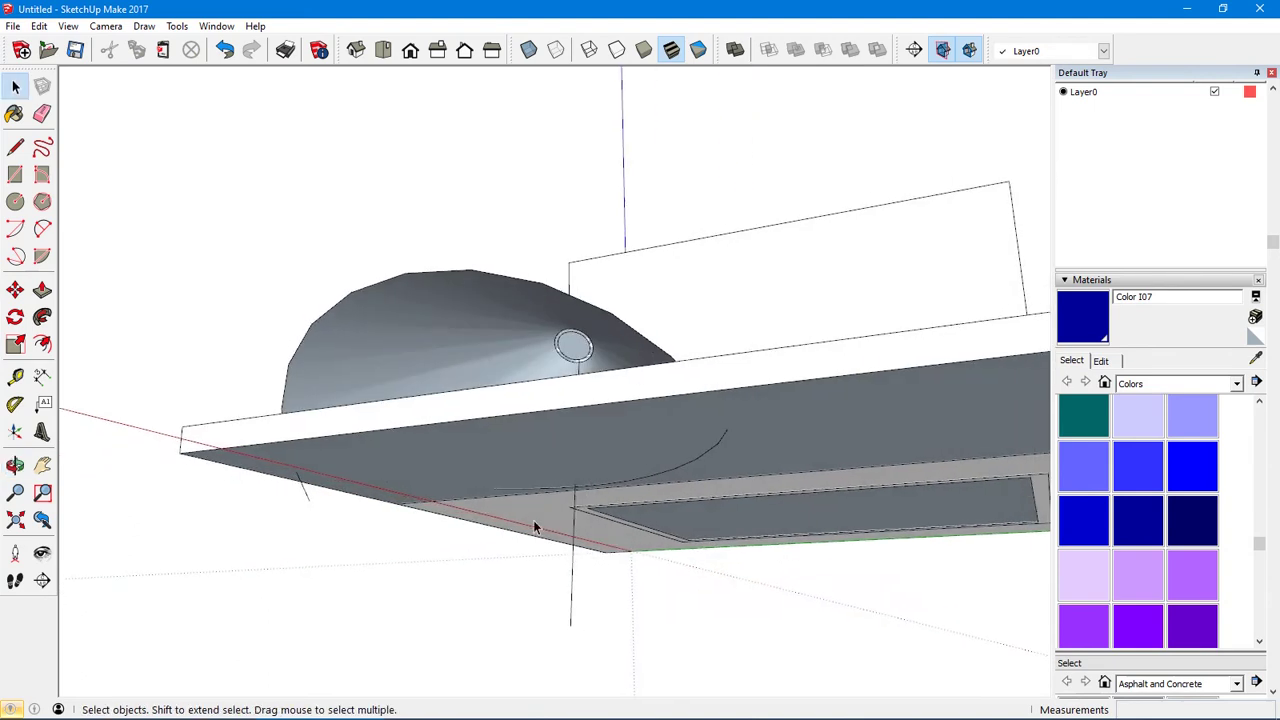
pyautogui.press('e')
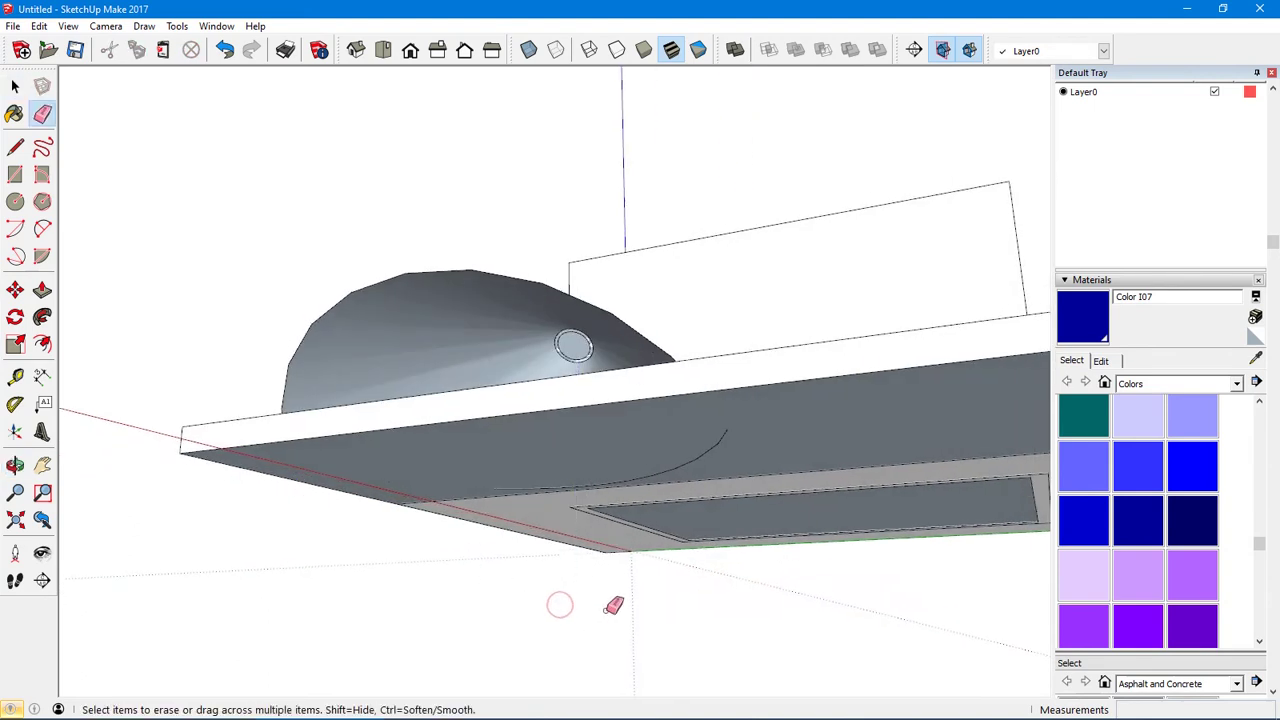
pyautogui.moveTo(609, 603)
pyautogui.mouseDown(button='middle')
pyautogui.moveTo(600, 529)
pyautogui.moveTo(549, 491)
pyautogui.moveTo(882, 414)
pyautogui.moveTo(866, 517)
pyautogui.moveTo(469, 609)
pyautogui.mouseUp(button='middle')
pyautogui.press('space')
# Paint the outside of the beam cone with Color D01 and set the material's opacity to 36
pyautogui.moveTo(534, 541); pyautogui.dragTo(571, 516, button='middle')
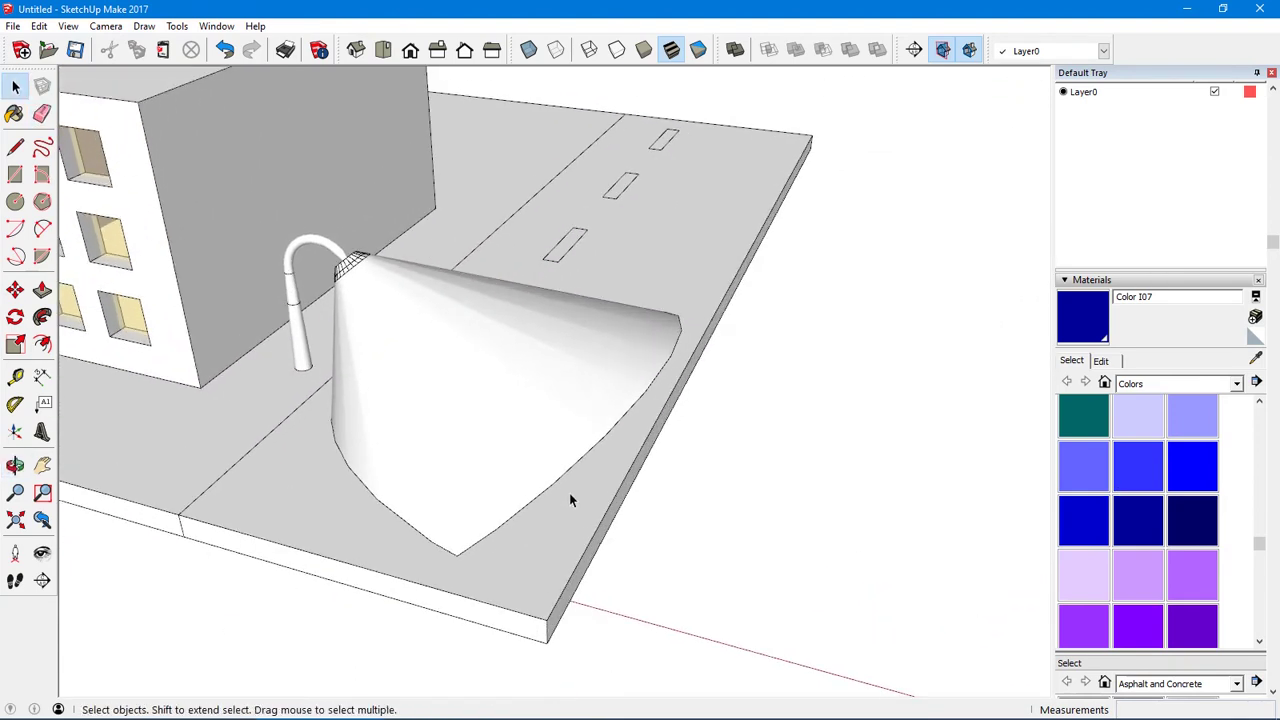
pyautogui.click(495, 424)
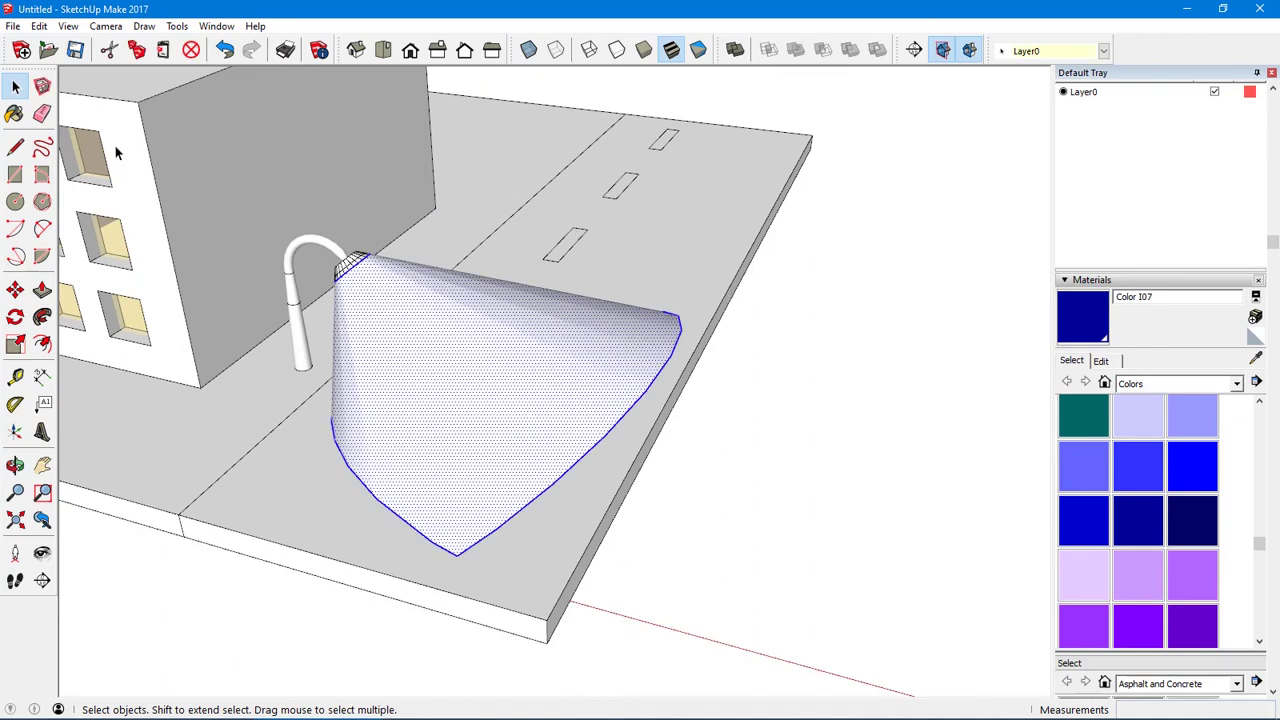
pyautogui.click(14, 113)
pyautogui.scroll(5, 1129, 376)
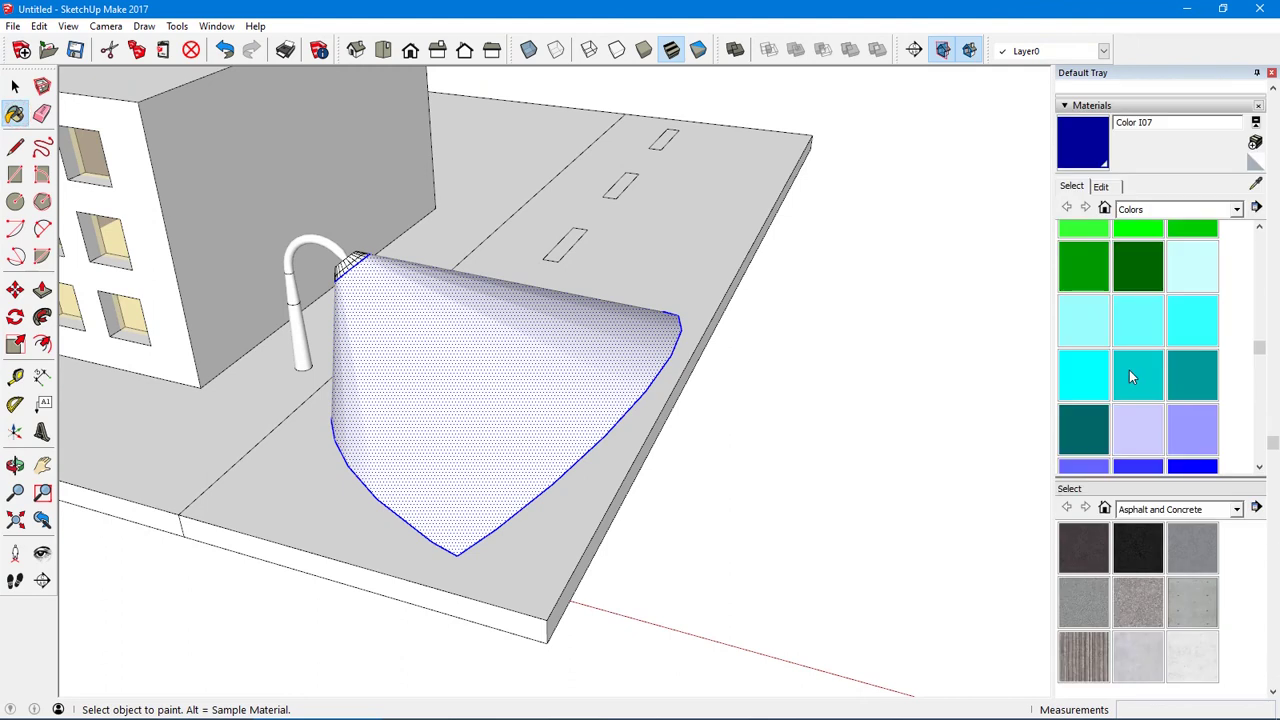
pyautogui.scroll(6, 1129, 375)
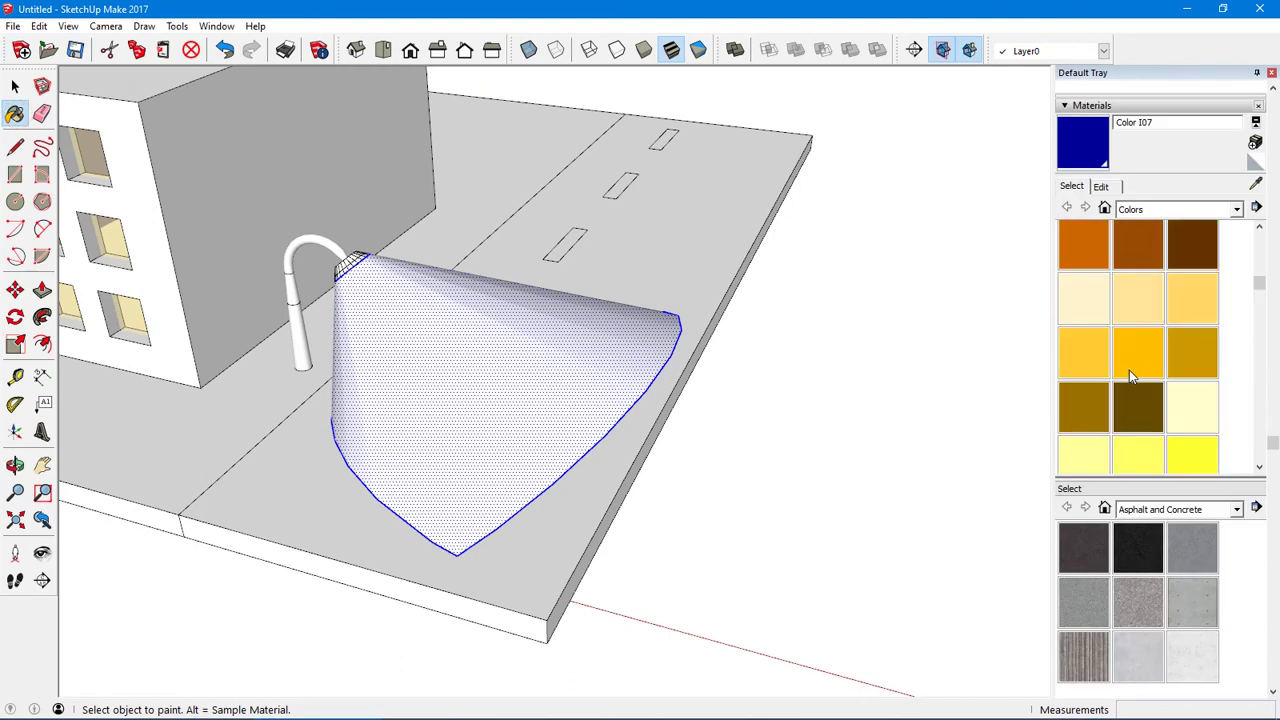
pyautogui.click(1092, 309)
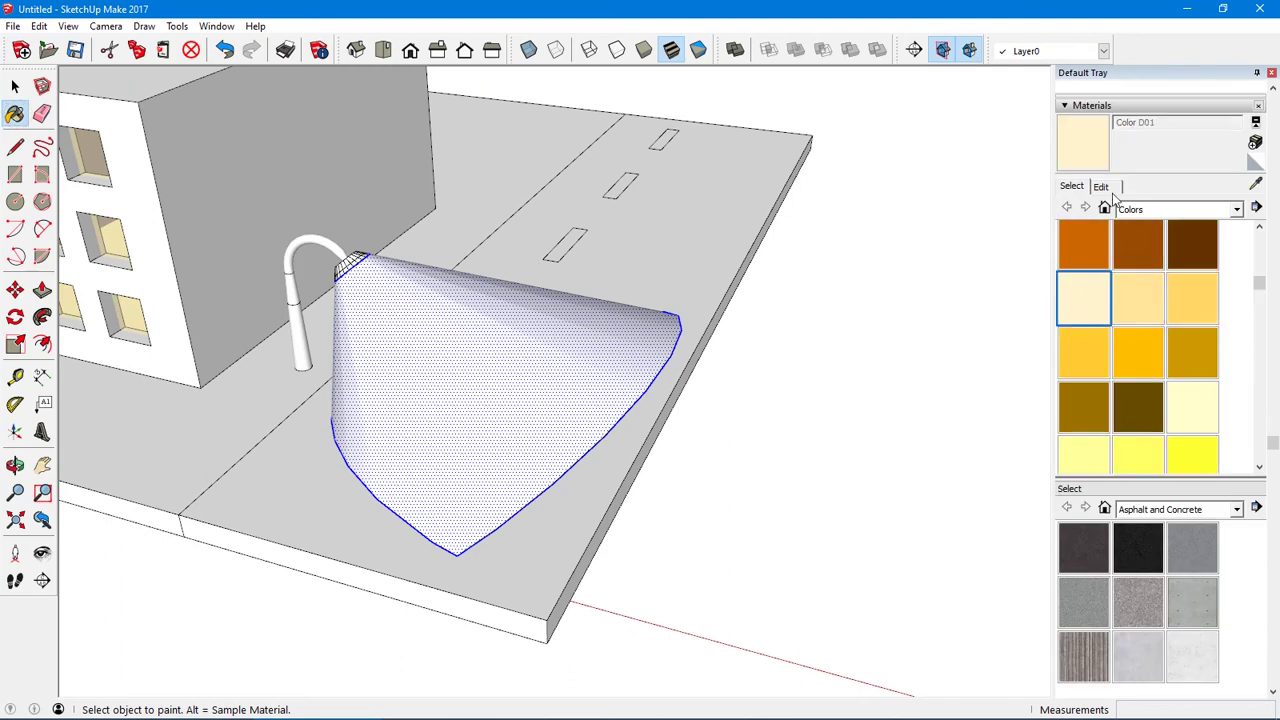
pyautogui.click(1101, 187)
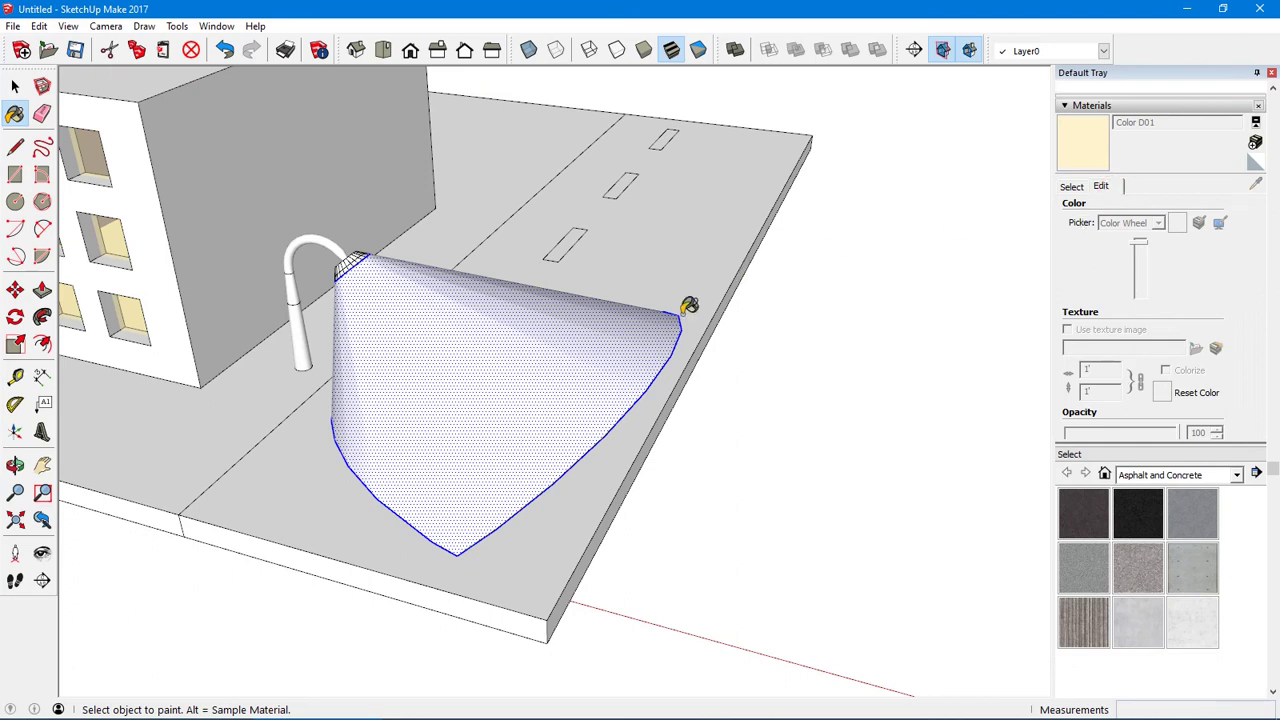
pyautogui.click(604, 362)
pyautogui.click(1108, 435)
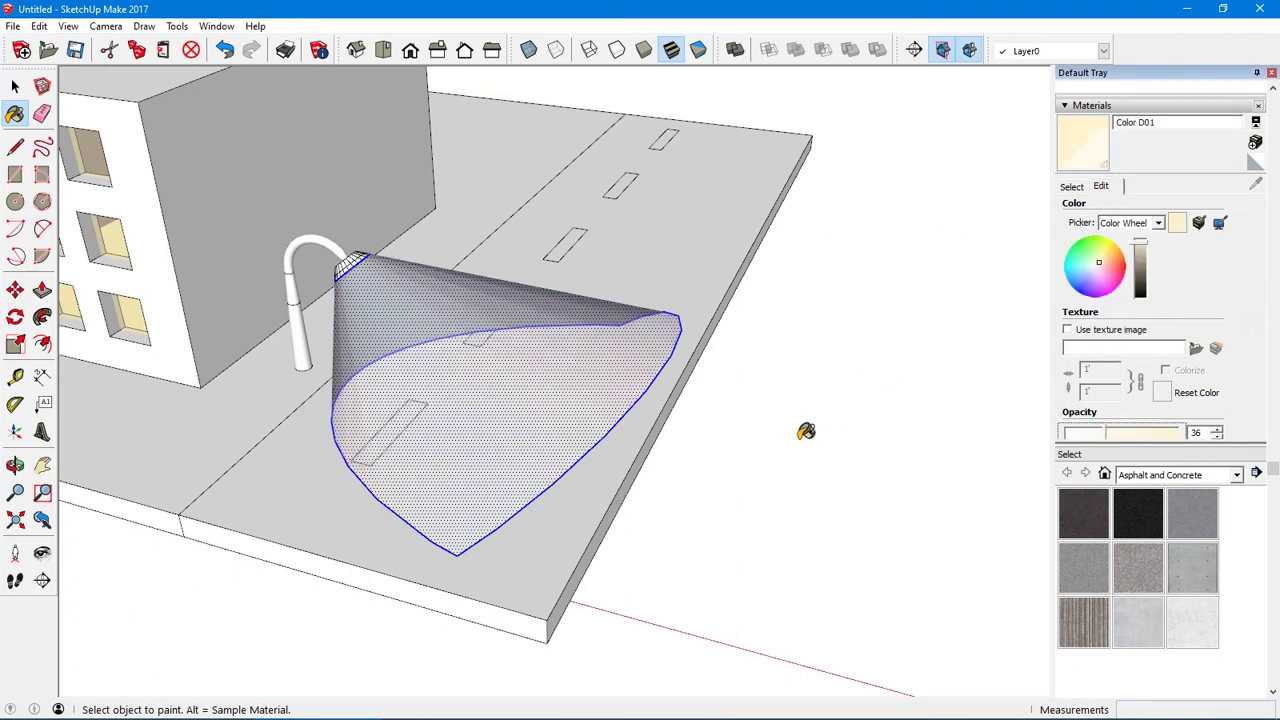
pyautogui.scroll(-4, 806, 431)
pyautogui.press('space')
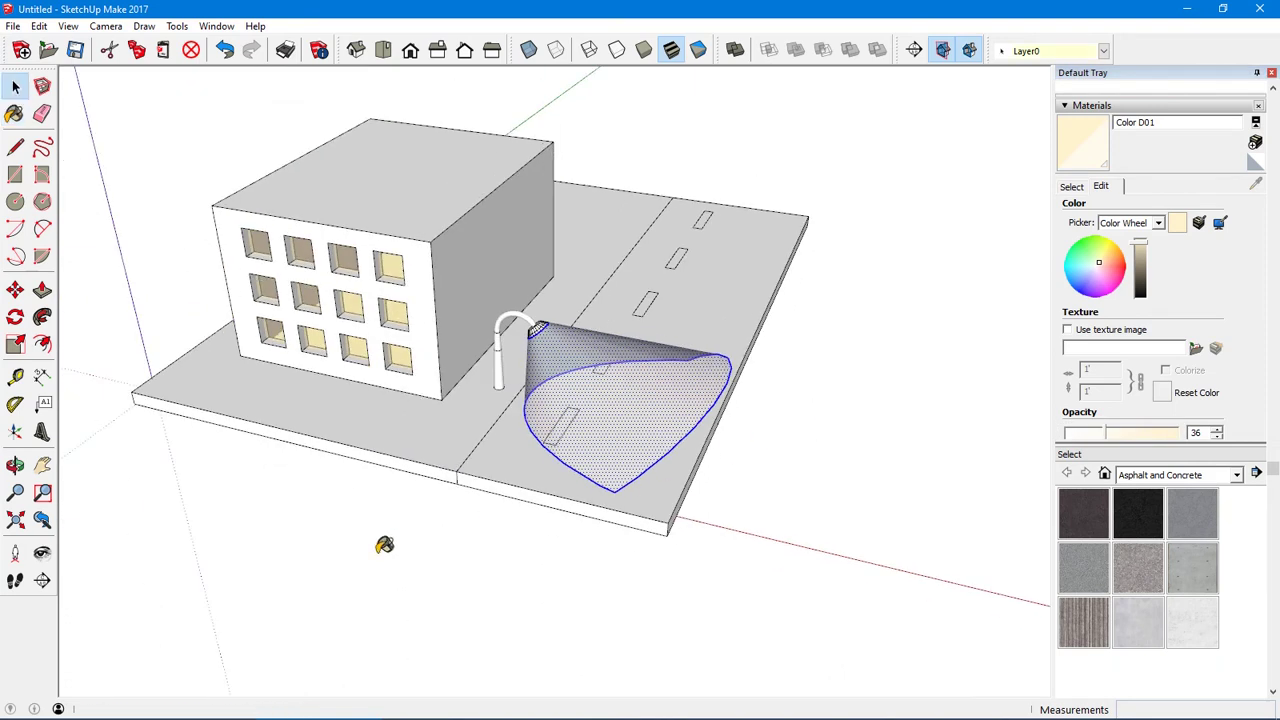
pyautogui.click(385, 544)
# Paint the inner side of the beam cone with the same translucent Color D01 material
pyautogui.moveTo(385, 544); pyautogui.dragTo(586, 368, button='middle')
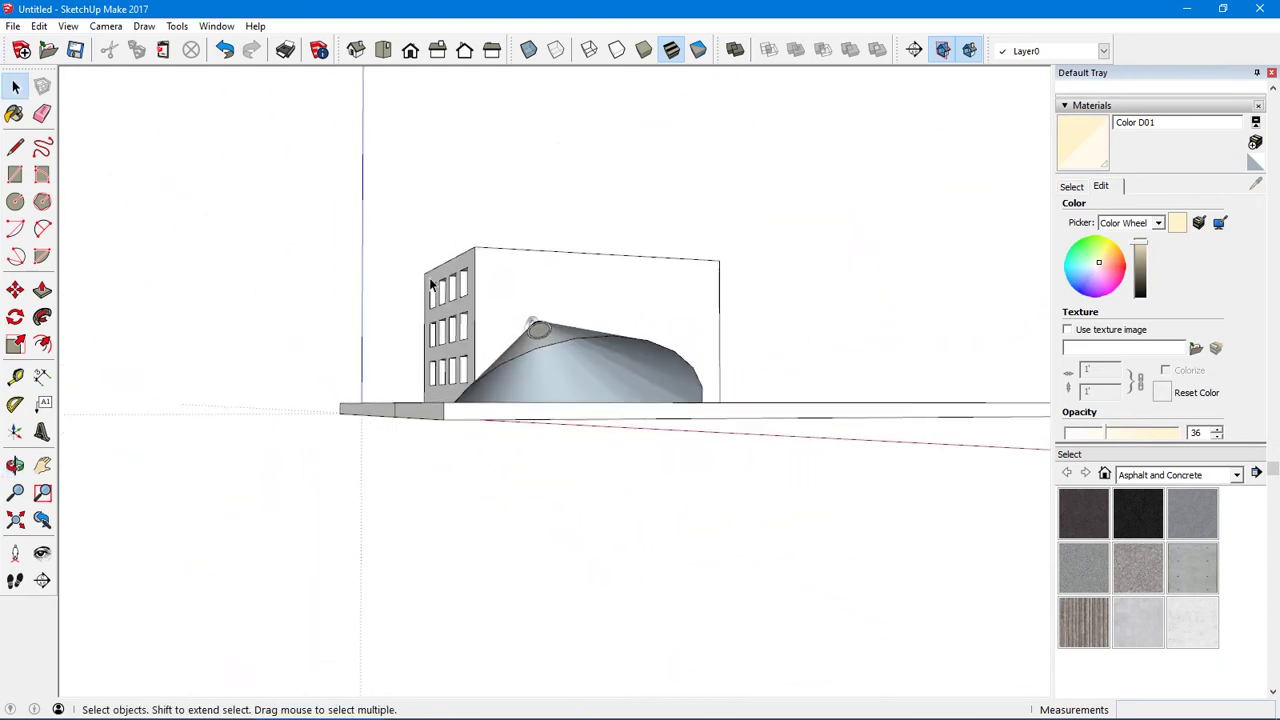
pyautogui.press('b')
pyautogui.click(597, 366)
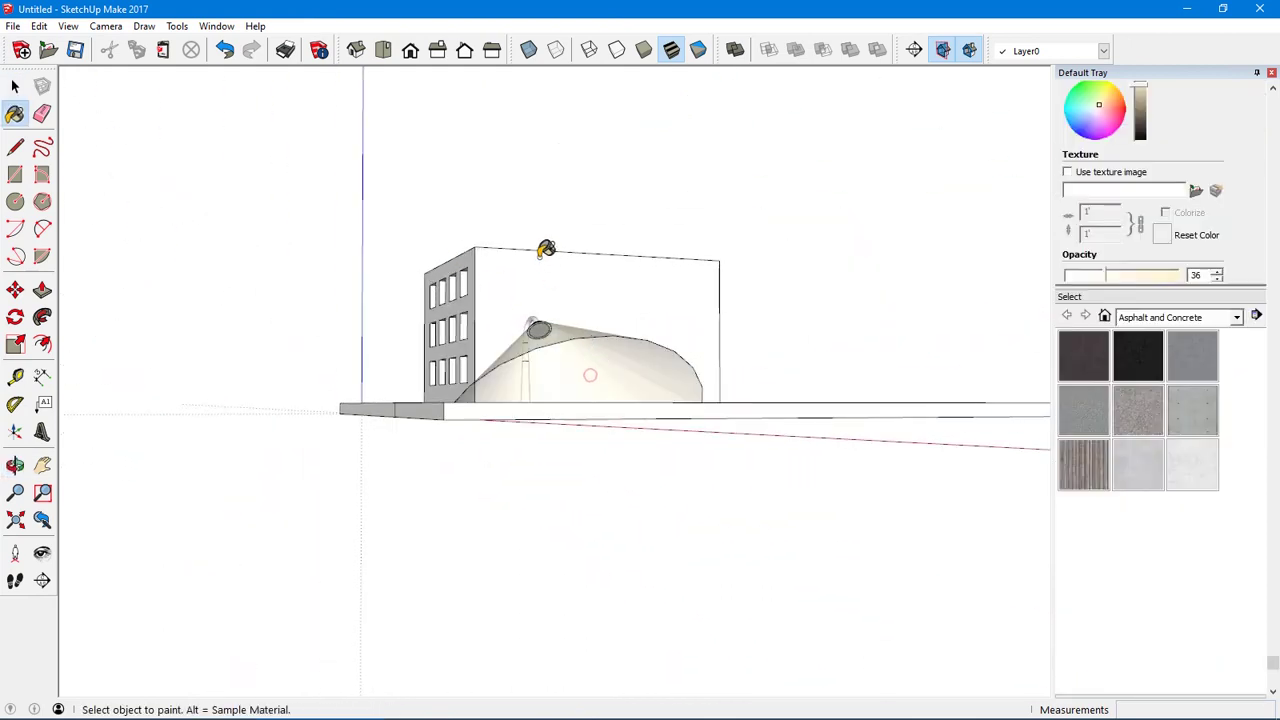
pyautogui.moveTo(543, 249)
pyautogui.mouseDown(button='middle')
pyautogui.moveTo(737, 460)
pyautogui.moveTo(766, 431)
pyautogui.moveTo(646, 388)
pyautogui.mouseUp(button='middle')
pyautogui.press('space')
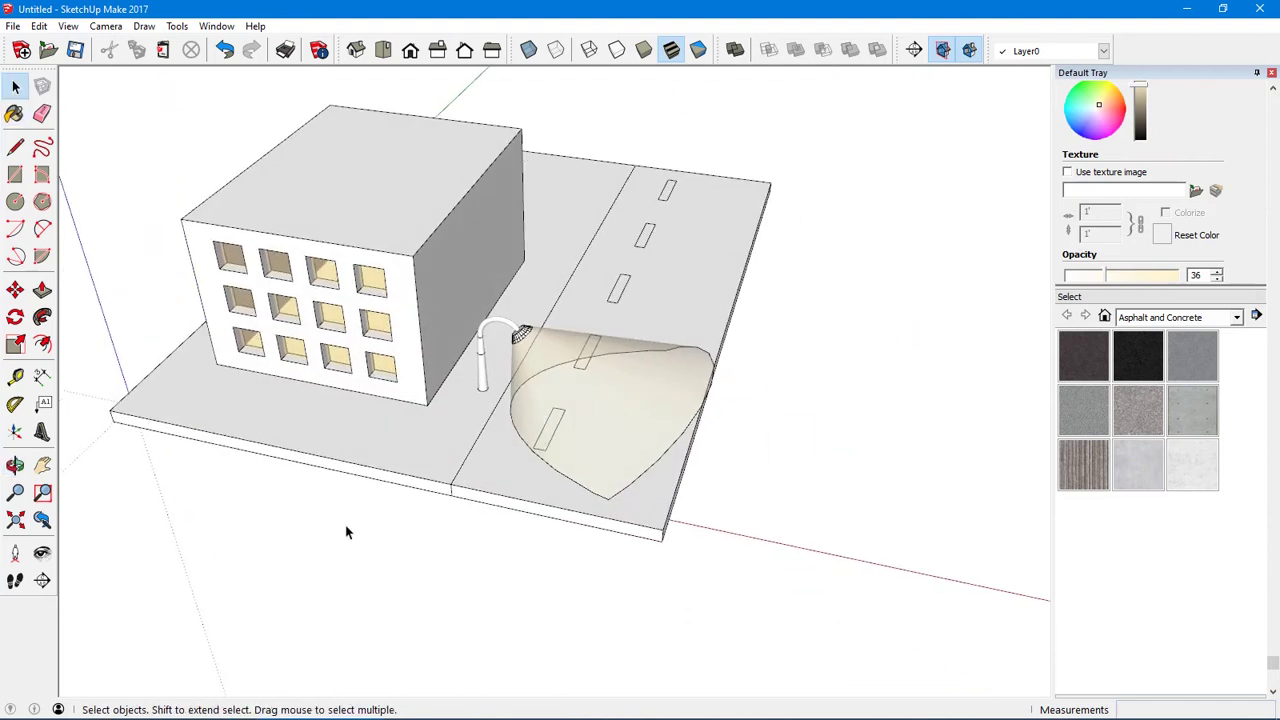
pyautogui.moveTo(346, 528)
pyautogui.mouseDown(button='middle')
pyautogui.moveTo(478, 481)
pyautogui.moveTo(700, 528)
pyautogui.moveTo(577, 511)
pyautogui.moveTo(423, 514)
pyautogui.mouseUp(button='middle')
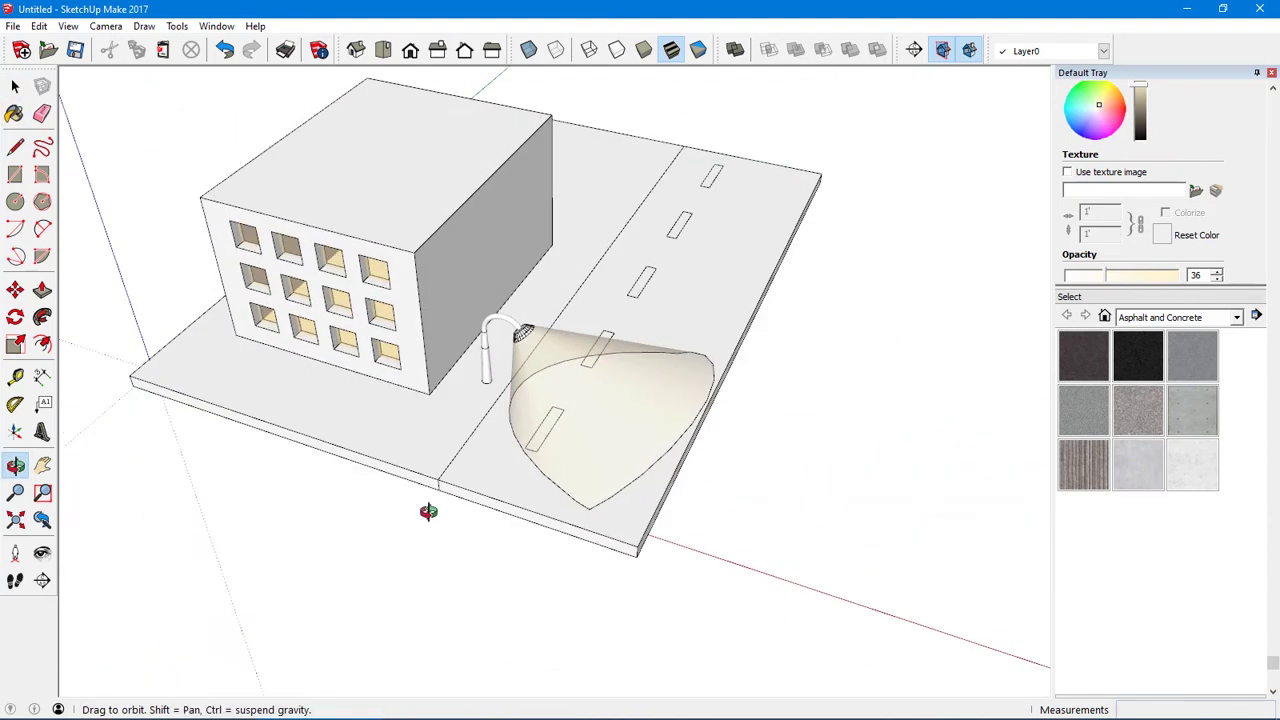
# Paint the whole building, slab and road group with dark grey Color M06
pyautogui.moveTo(430, 450); pyautogui.dragTo(345, 374, button='middle')
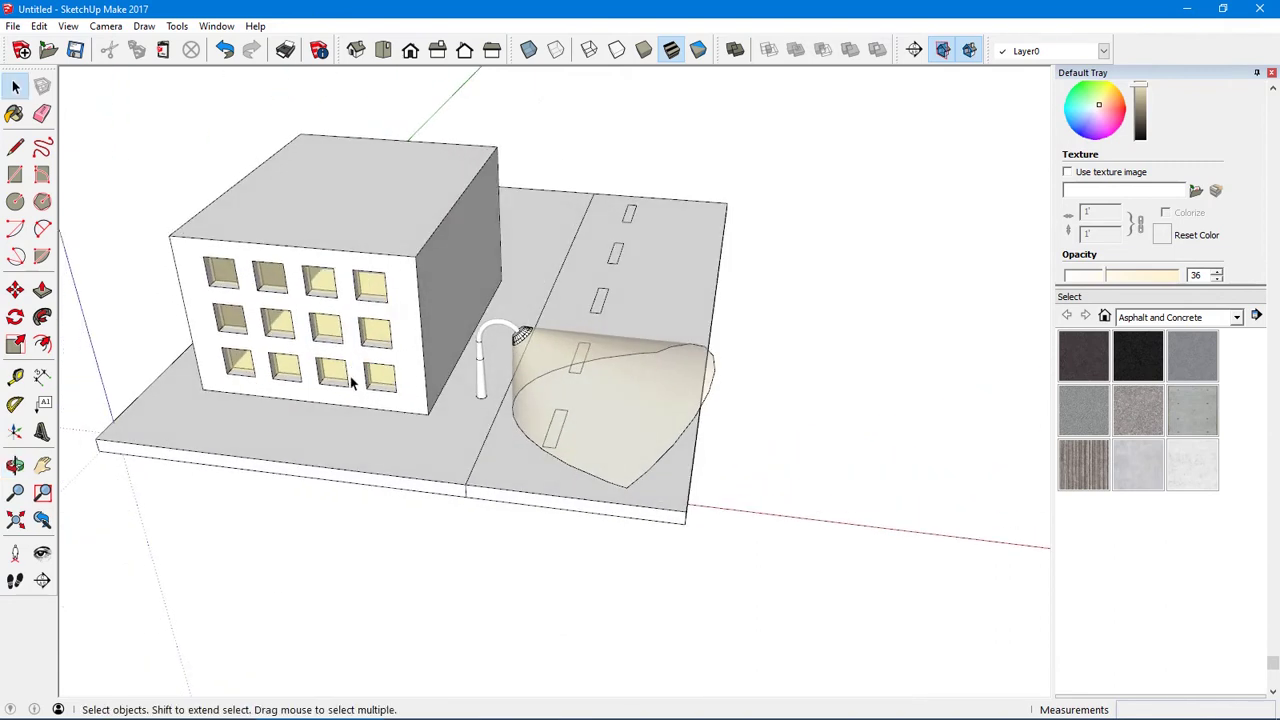
pyautogui.click(352, 231)
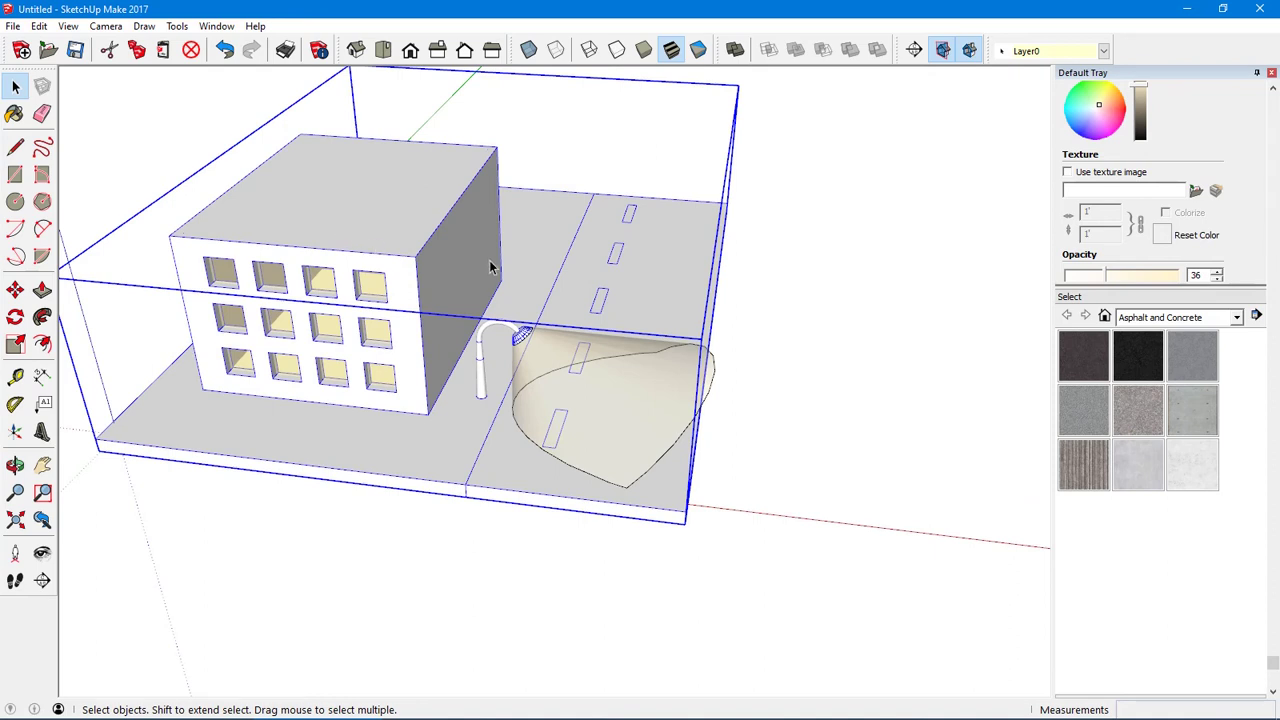
pyautogui.moveTo(490, 266); pyautogui.dragTo(600, 268, button='middle')
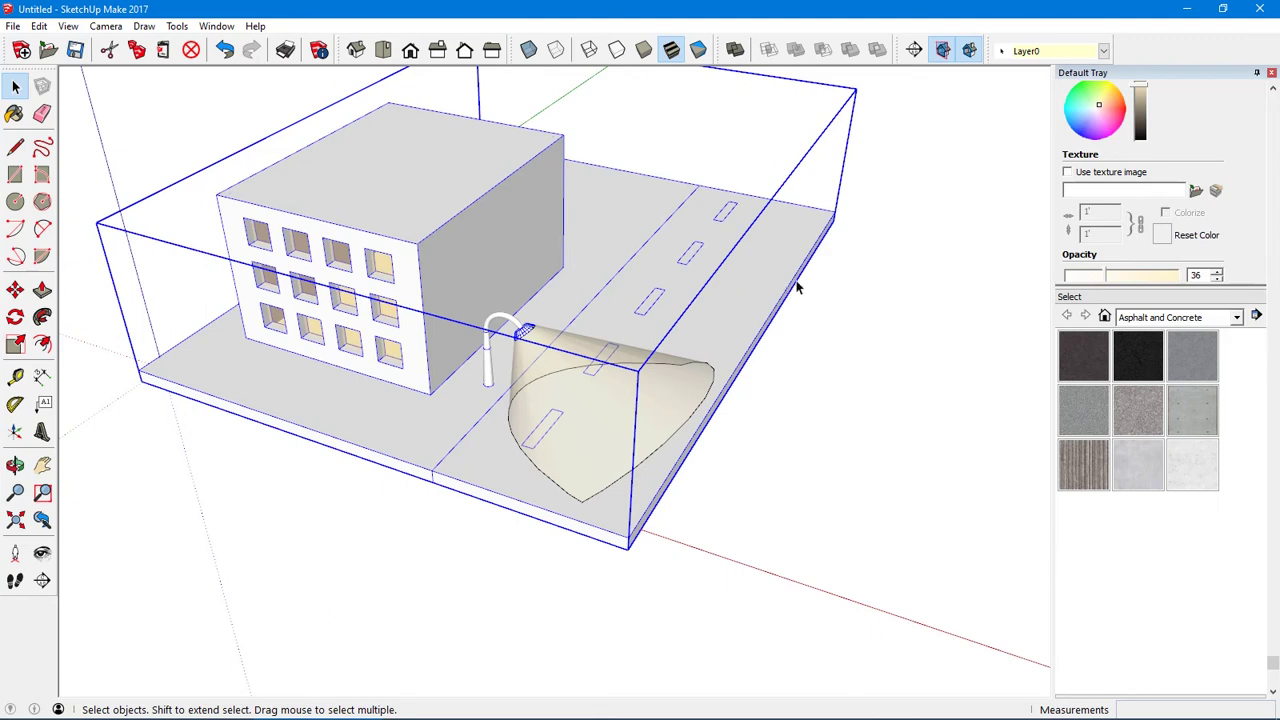
pyautogui.scroll(3, 1254, 192)
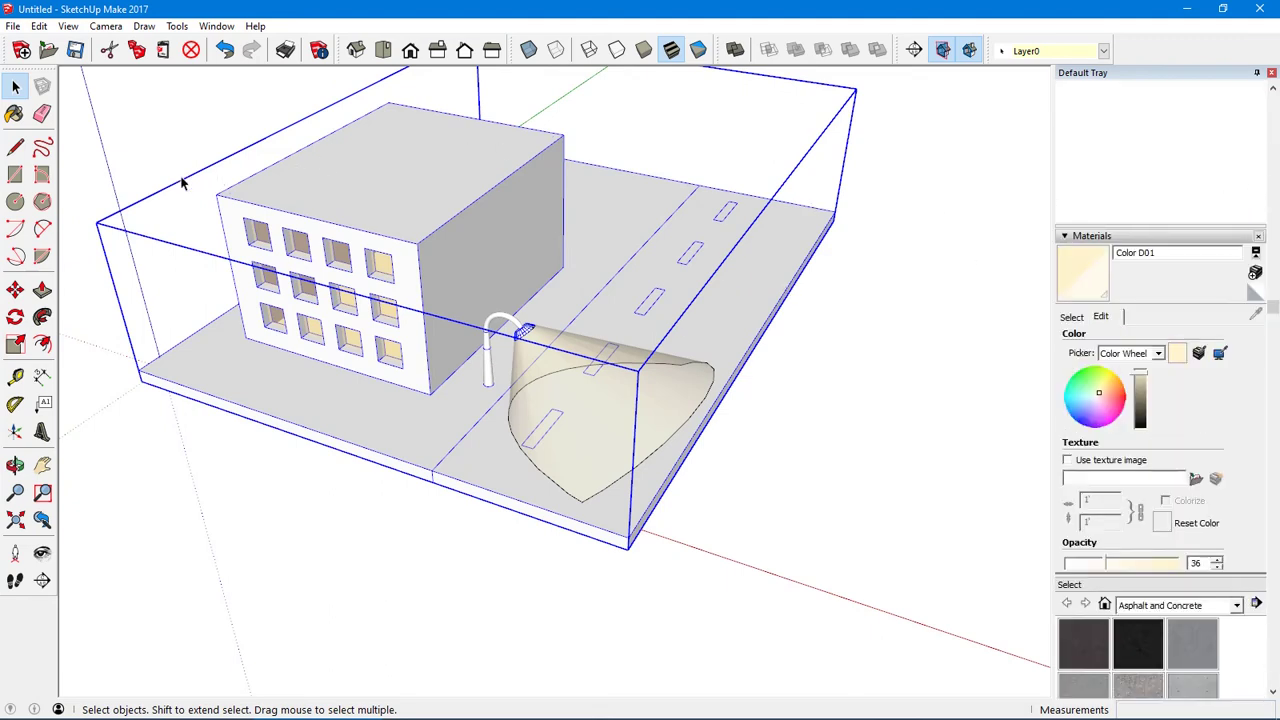
pyautogui.click(14, 113)
pyautogui.scroll(4, 1110, 385)
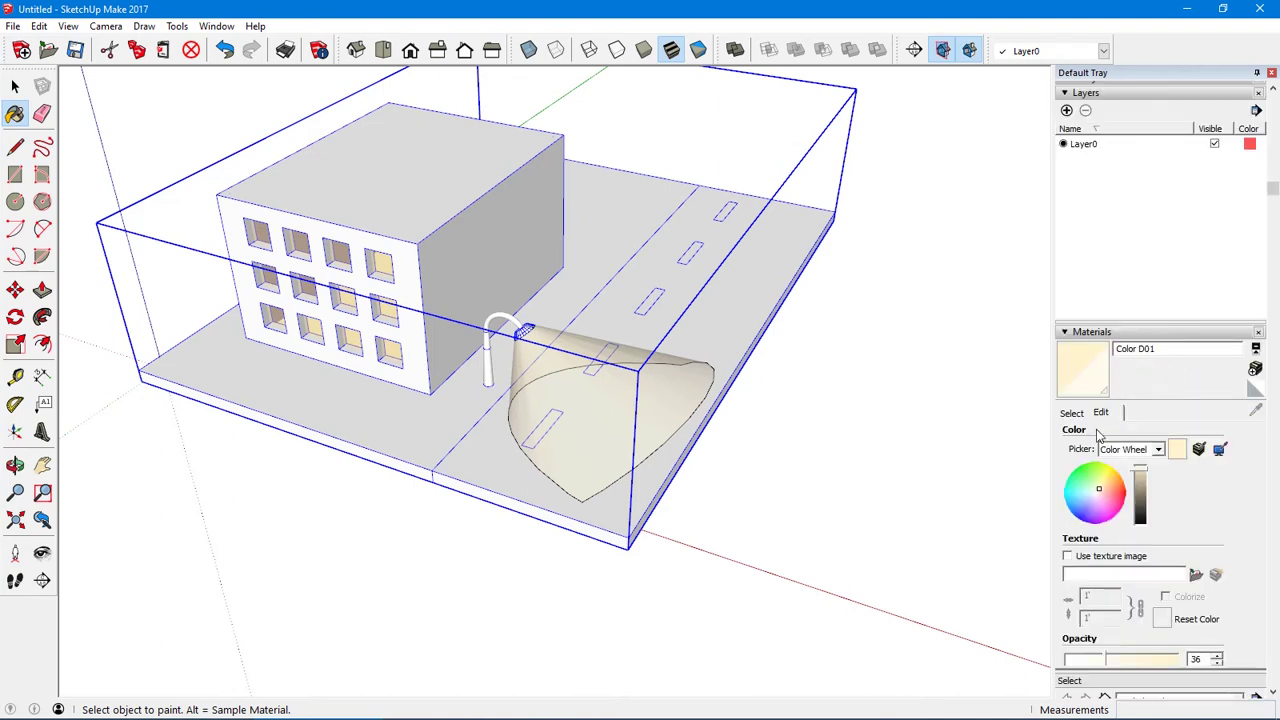
pyautogui.click(1071, 412)
pyautogui.scroll(-9, 1170, 518)
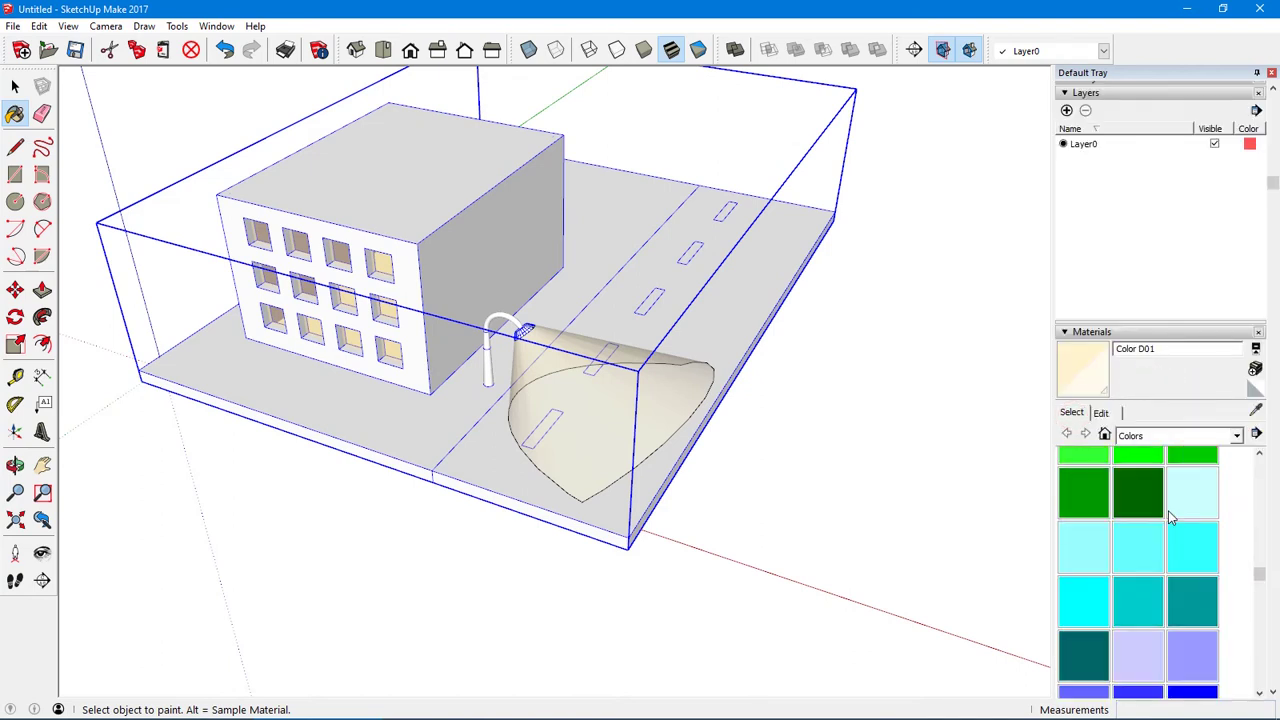
pyautogui.scroll(-6, 1169, 511)
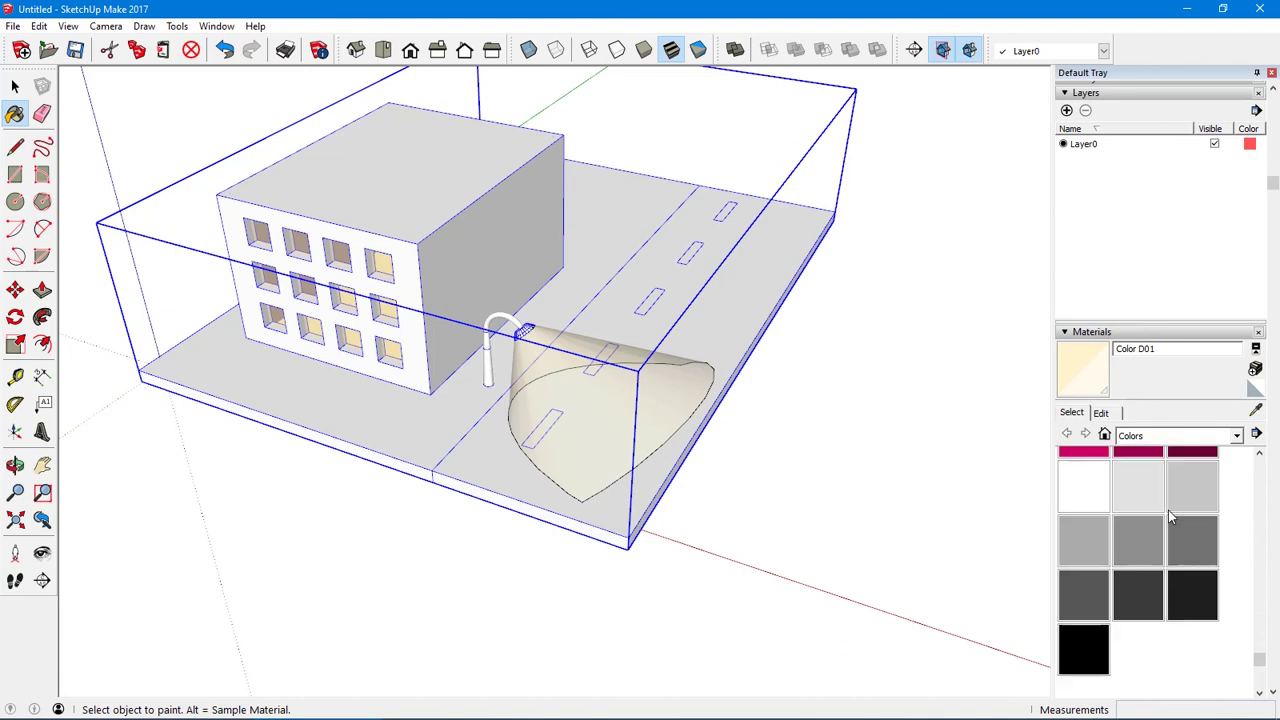
pyautogui.click(1082, 587)
pyautogui.click(440, 296)
pyautogui.moveTo(400, 378)
pyautogui.mouseDown(button='middle')
pyautogui.moveTo(371, 366)
pyautogui.moveTo(671, 196)
pyautogui.moveTo(420, 277)
pyautogui.moveTo(109, 351)
pyautogui.moveTo(386, 343)
pyautogui.moveTo(344, 329)
pyautogui.moveTo(209, 337)
pyautogui.mouseUp(button='middle')
pyautogui.press('space')
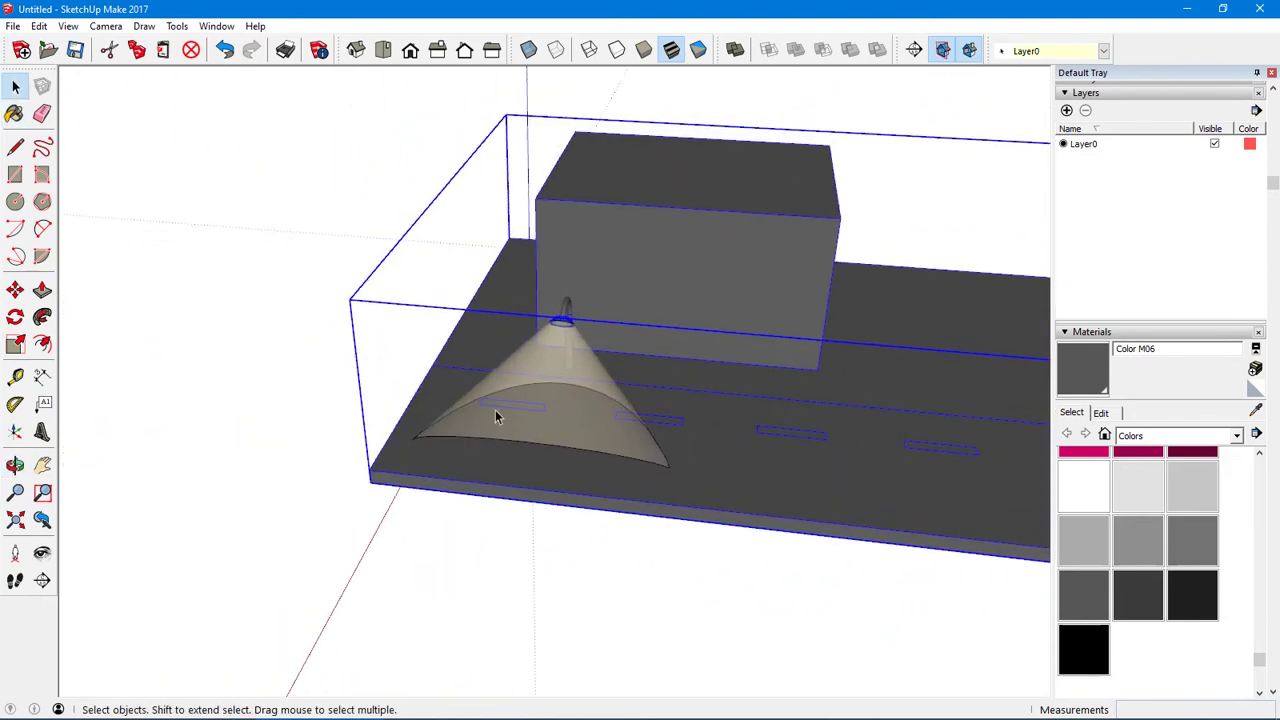
# Open the building group for editing and paint the four road dashes not fully inside the light beam with light grey Color M02
pyautogui.doubleClick(573, 445)
pyautogui.scroll(5, 573, 441)
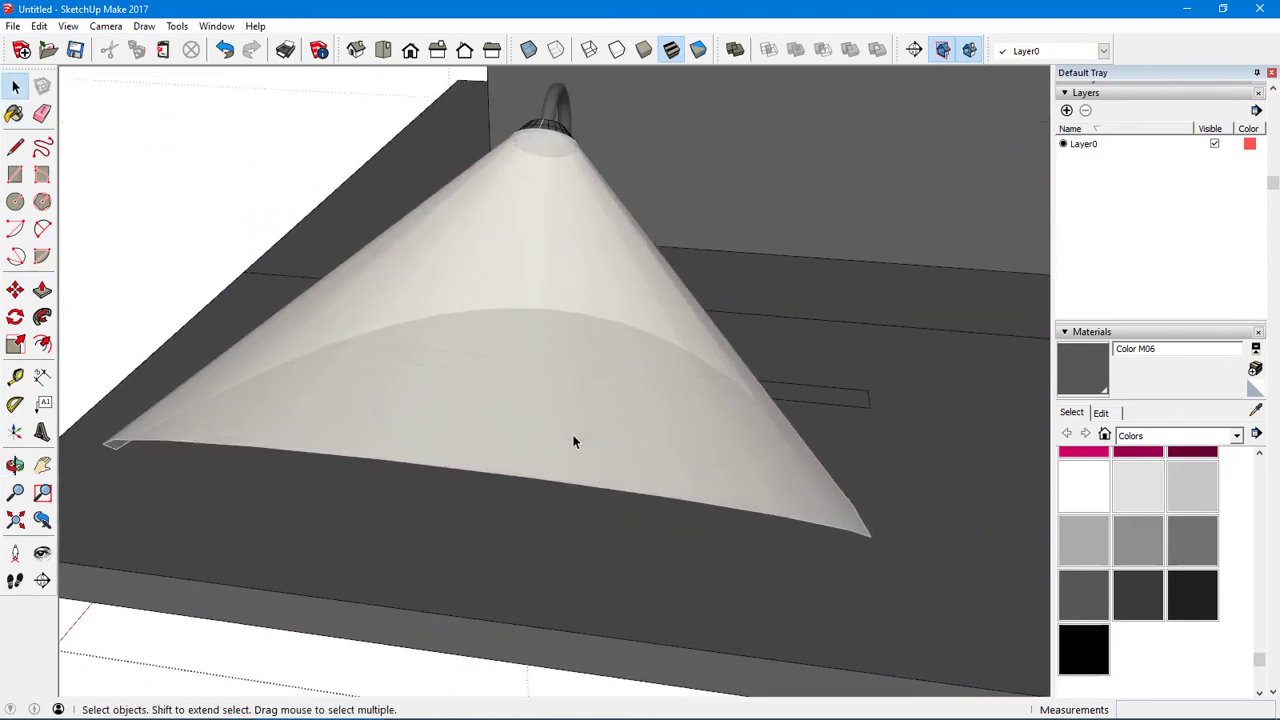
pyautogui.moveTo(573, 441); pyautogui.dragTo(328, 397, button='middle')
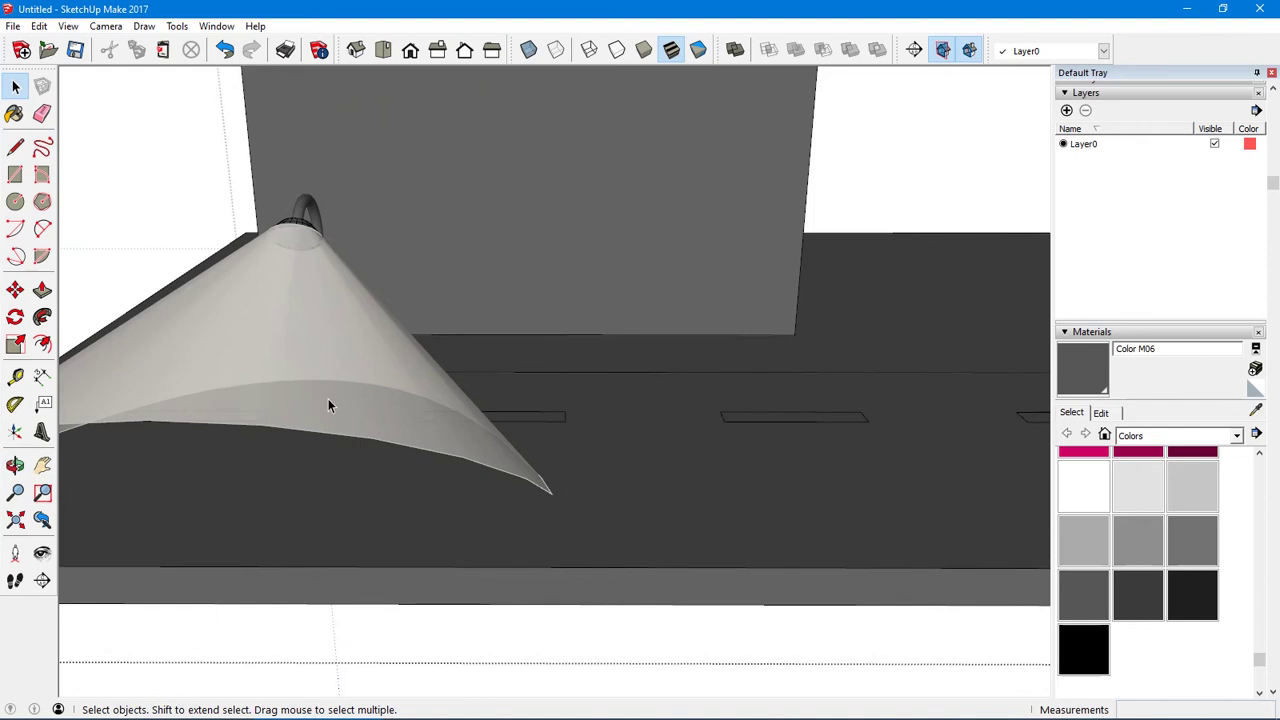
pyautogui.press('p')
pyautogui.press('b')
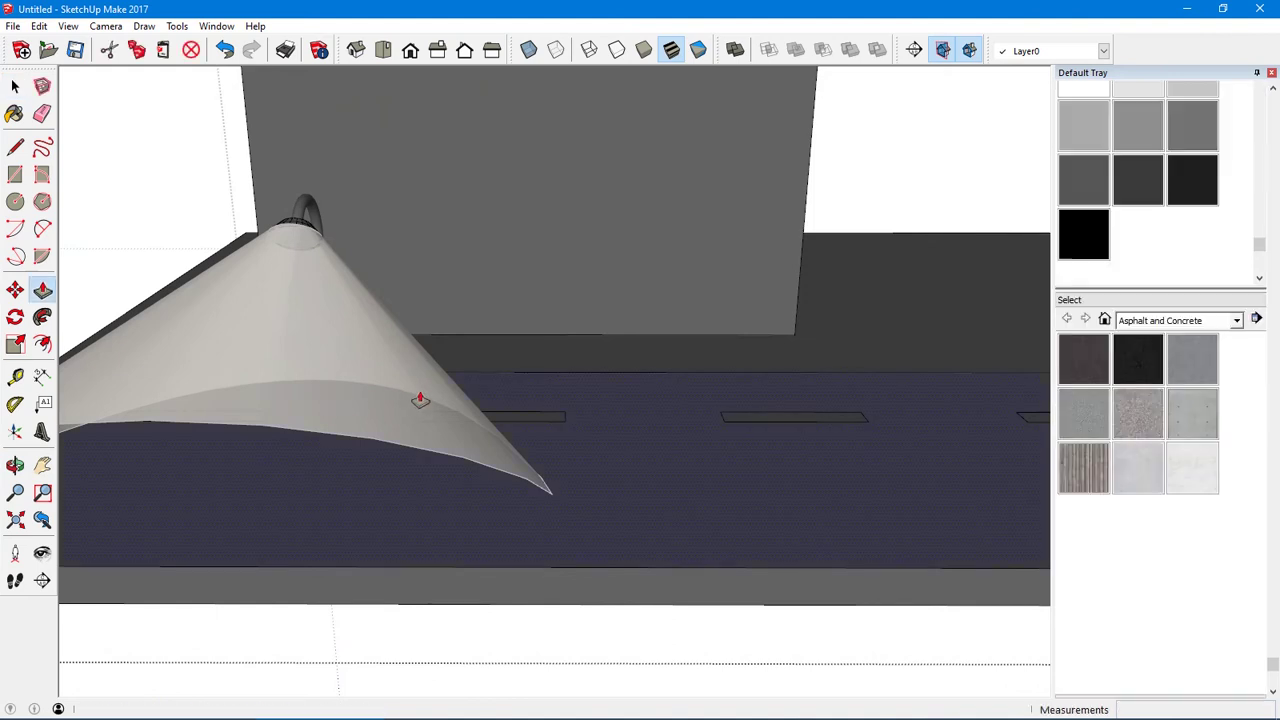
pyautogui.scroll(3, 1150, 172)
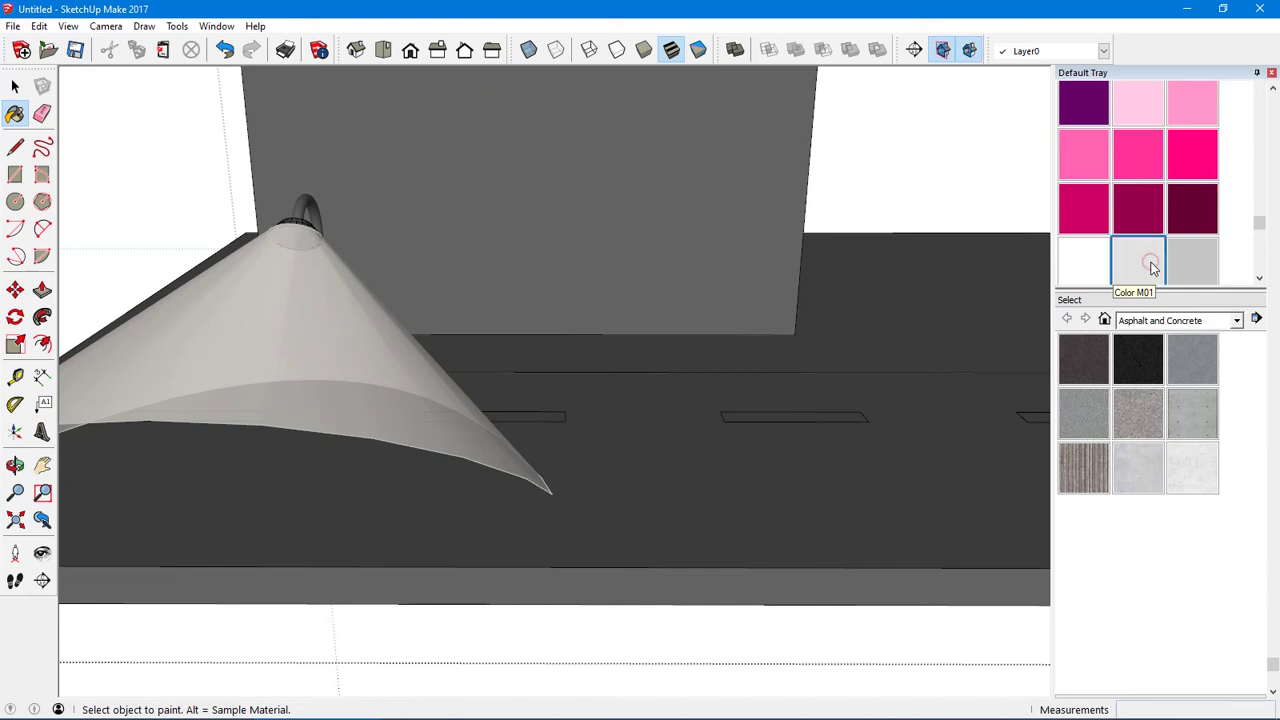
pyautogui.click(1201, 259)
pyautogui.scroll(-2, 1195, 255)
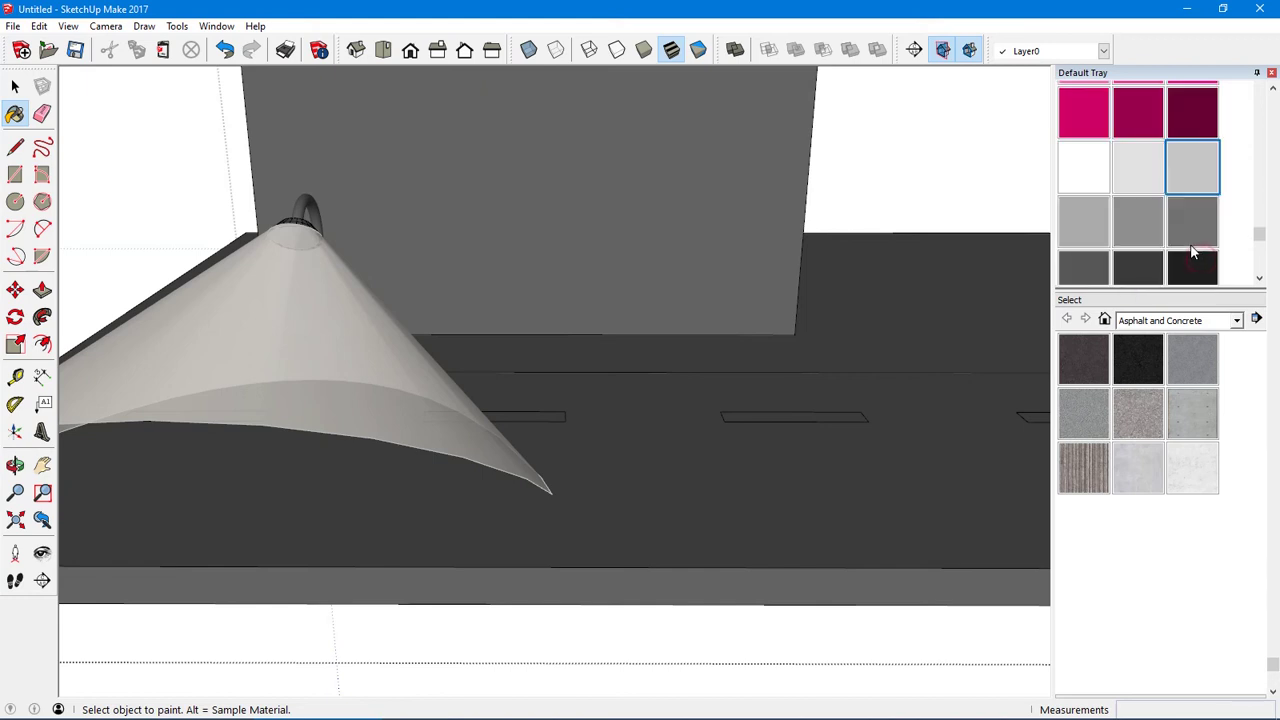
pyautogui.click(547, 414)
pyautogui.click(781, 412)
pyautogui.moveTo(781, 412)
pyautogui.mouseDown(button='middle')
pyautogui.moveTo(829, 380)
pyautogui.moveTo(485, 410)
pyautogui.mouseUp(button='middle')
pyautogui.click(610, 440)
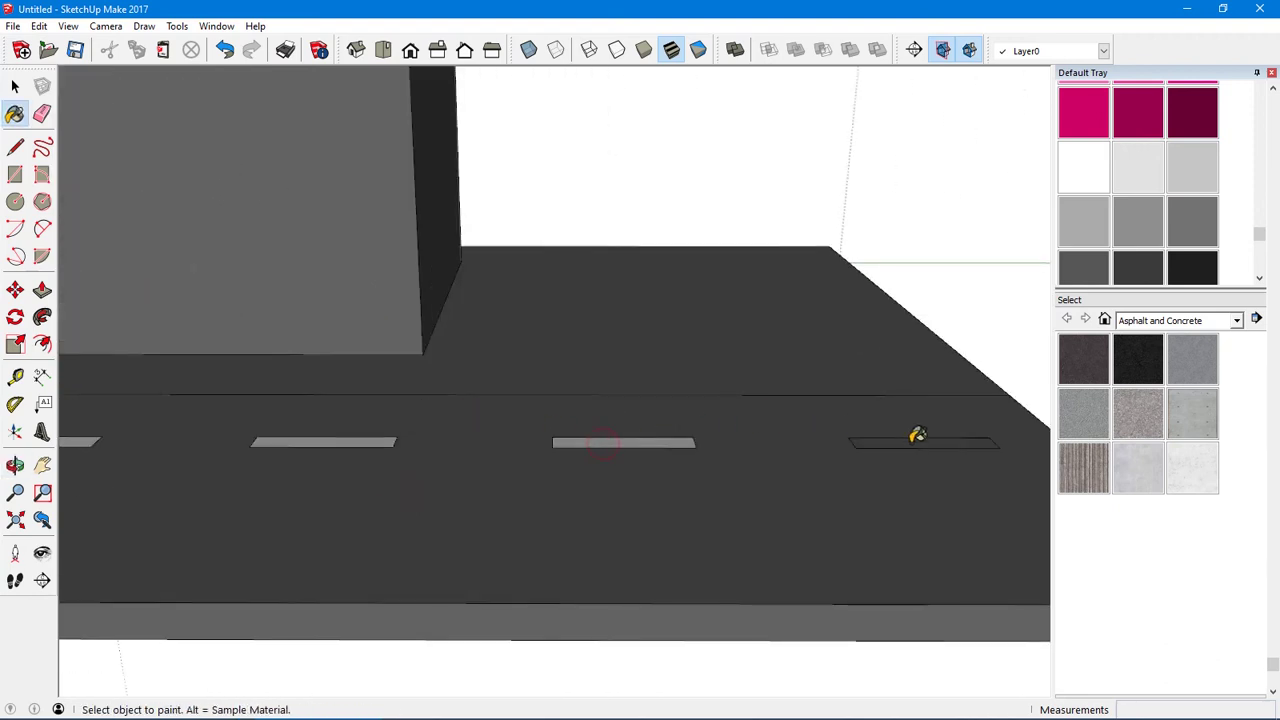
pyautogui.click(917, 440)
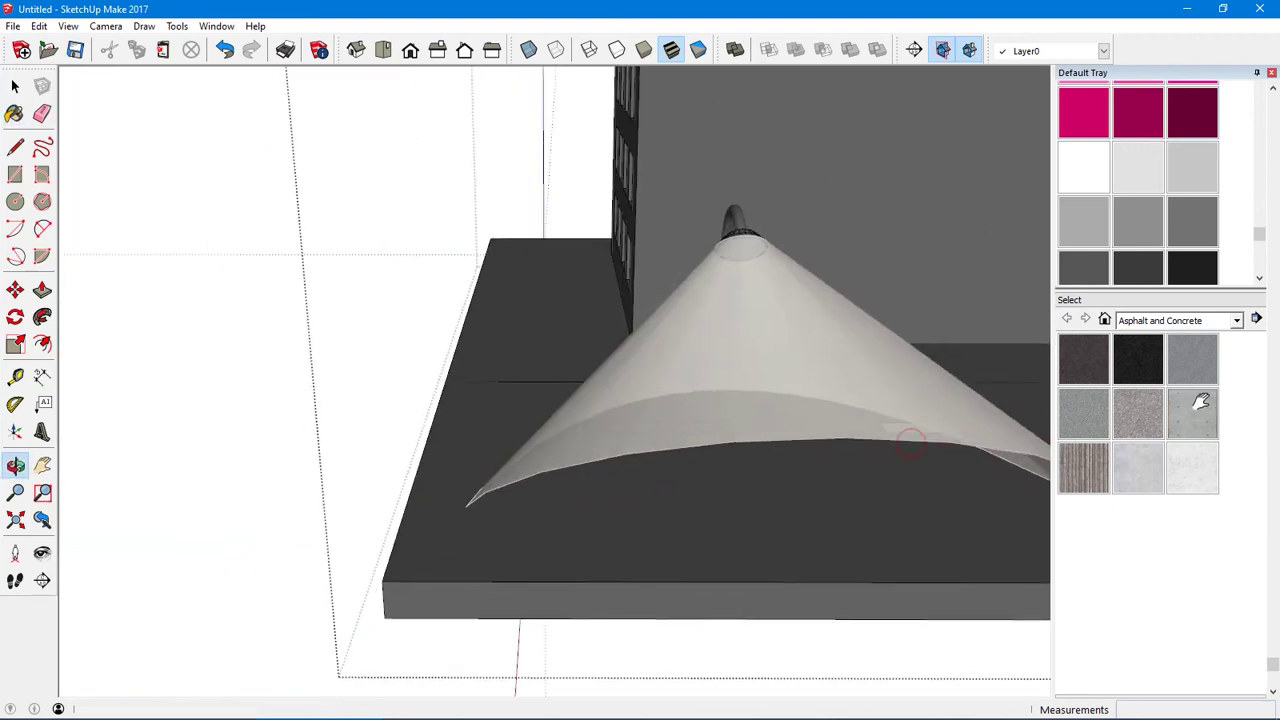
# Split the road dash that crosses the light beam's edge by drawing a line along the edge of the cone
pyautogui.moveTo(700, 420)
pyautogui.mouseDown(button='middle')
pyautogui.moveTo(820, 500)
pyautogui.moveTo(686, 354)
pyautogui.moveTo(659, 364)
pyautogui.mouseUp(button='middle')
pyautogui.scroll(3, 698, 412)
pyautogui.keyDown('shift'); pyautogui.moveTo(836, 426); pyautogui.dragTo(580, 371, button='middle'); pyautogui.keyUp('shift')
pyautogui.scroll(5, 720, 380)
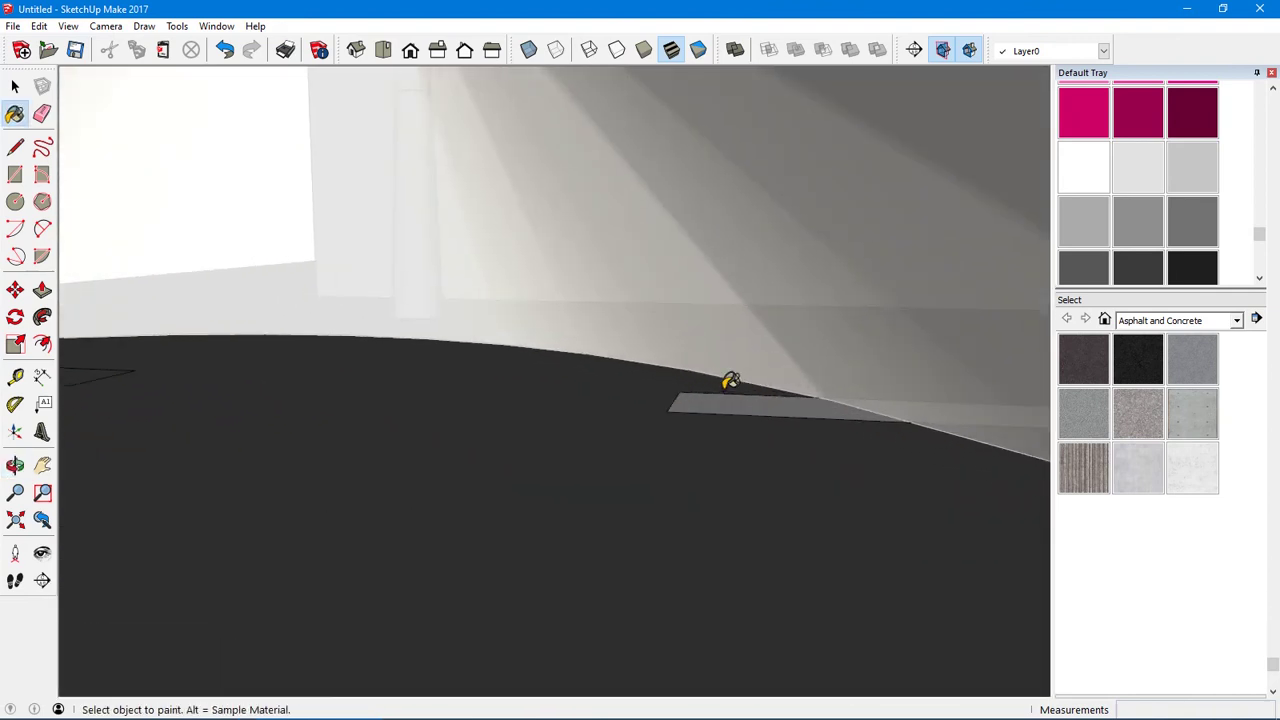
pyautogui.press('l')
pyautogui.click(818, 397)
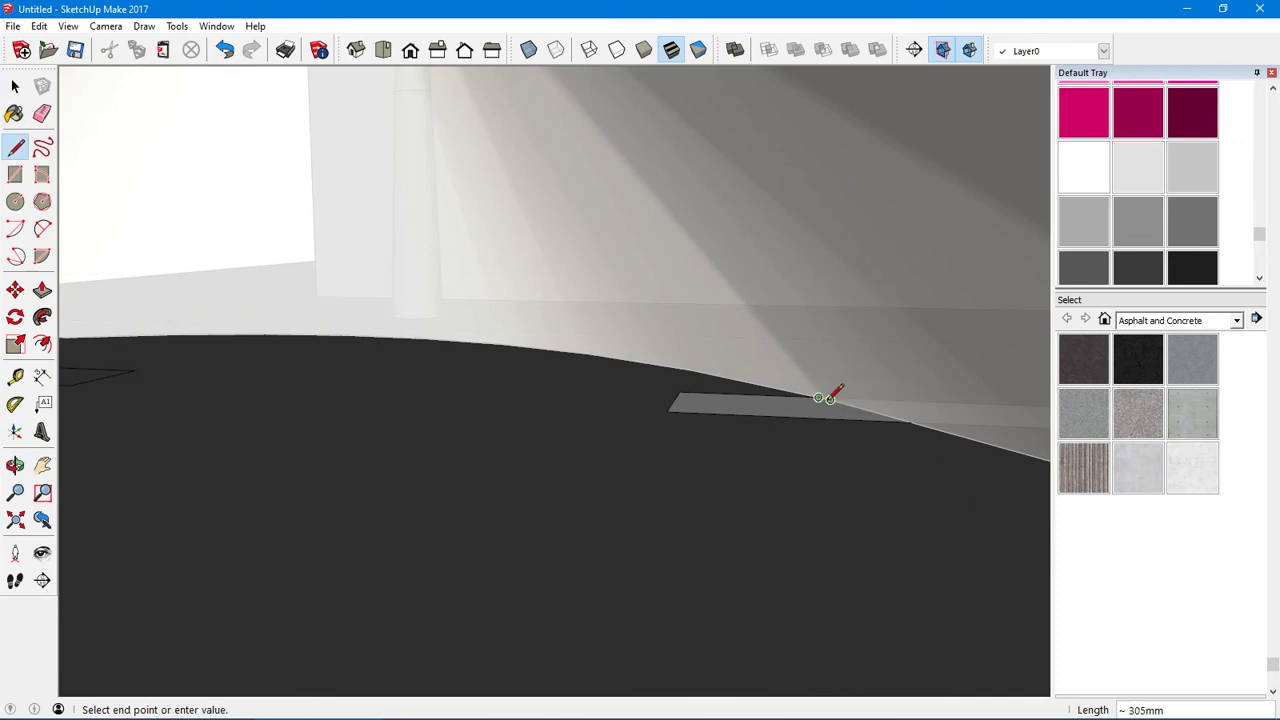
pyautogui.press('space')
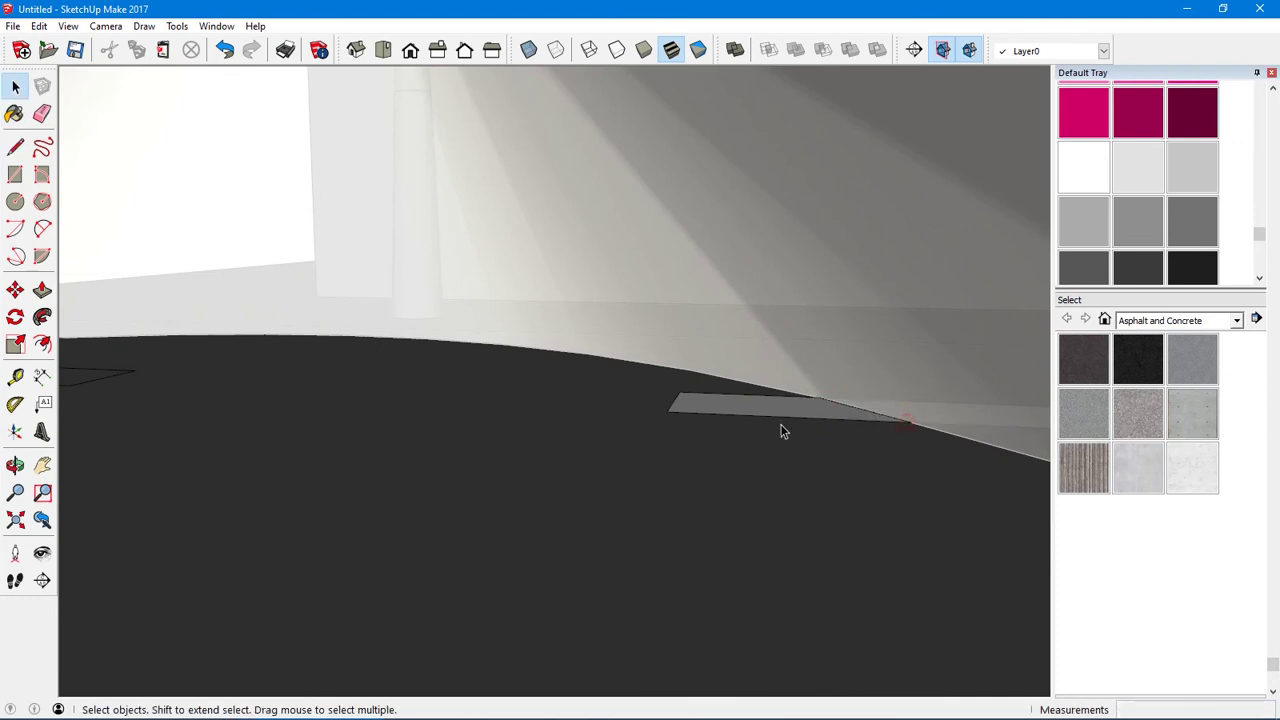
# Paint the part of the split dash inside the light beam with white Color M00
pyautogui.moveTo(764, 393); pyautogui.dragTo(803, 366, button='middle')
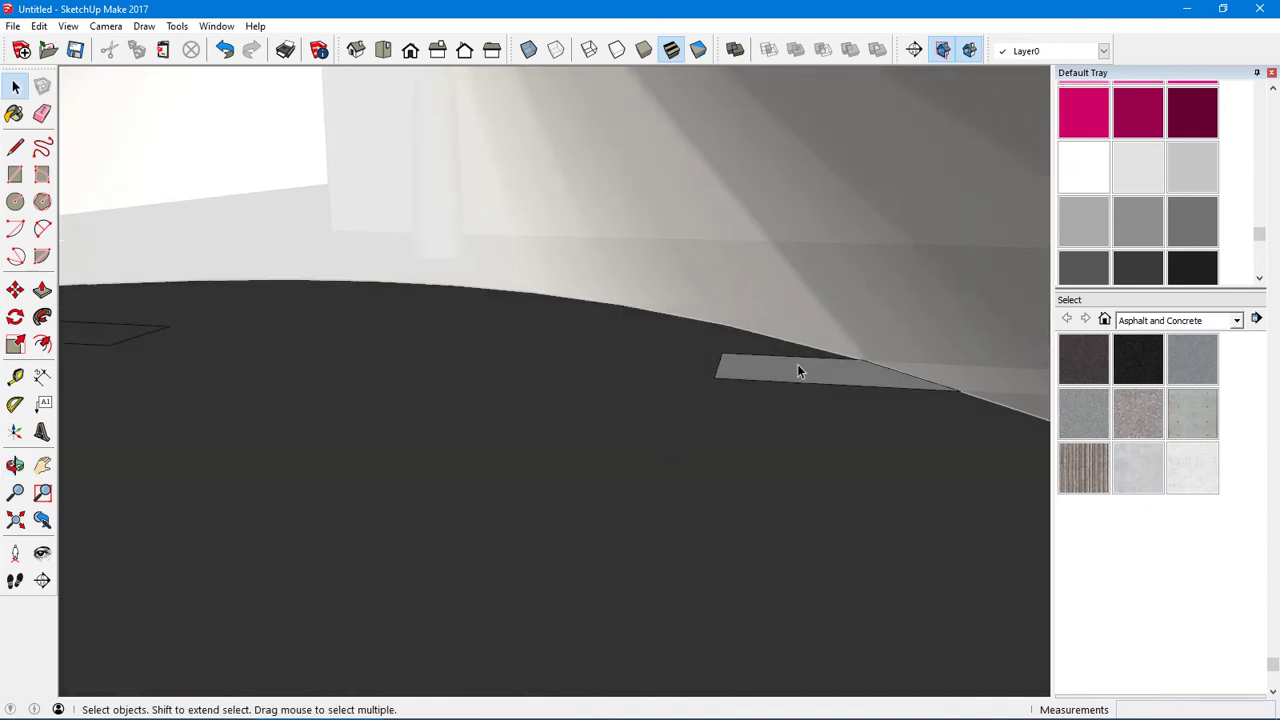
pyautogui.press('p')
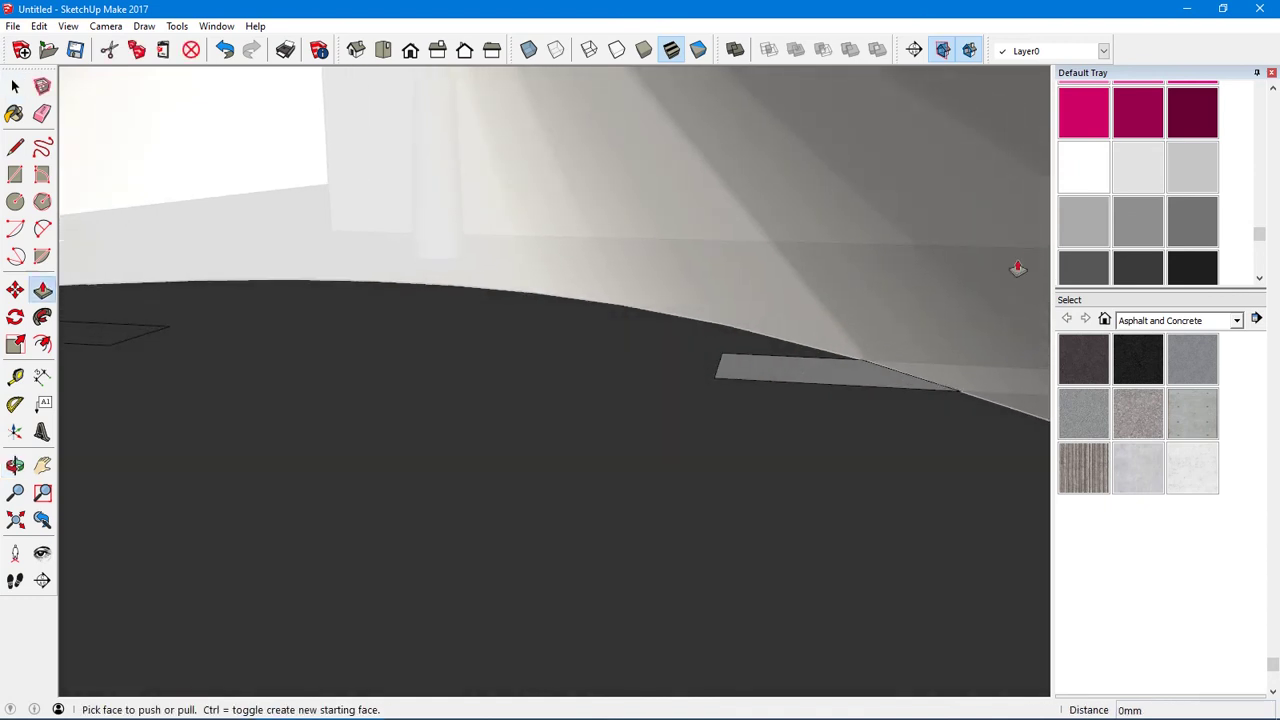
pyautogui.click(1122, 177)
pyautogui.click(1141, 341)
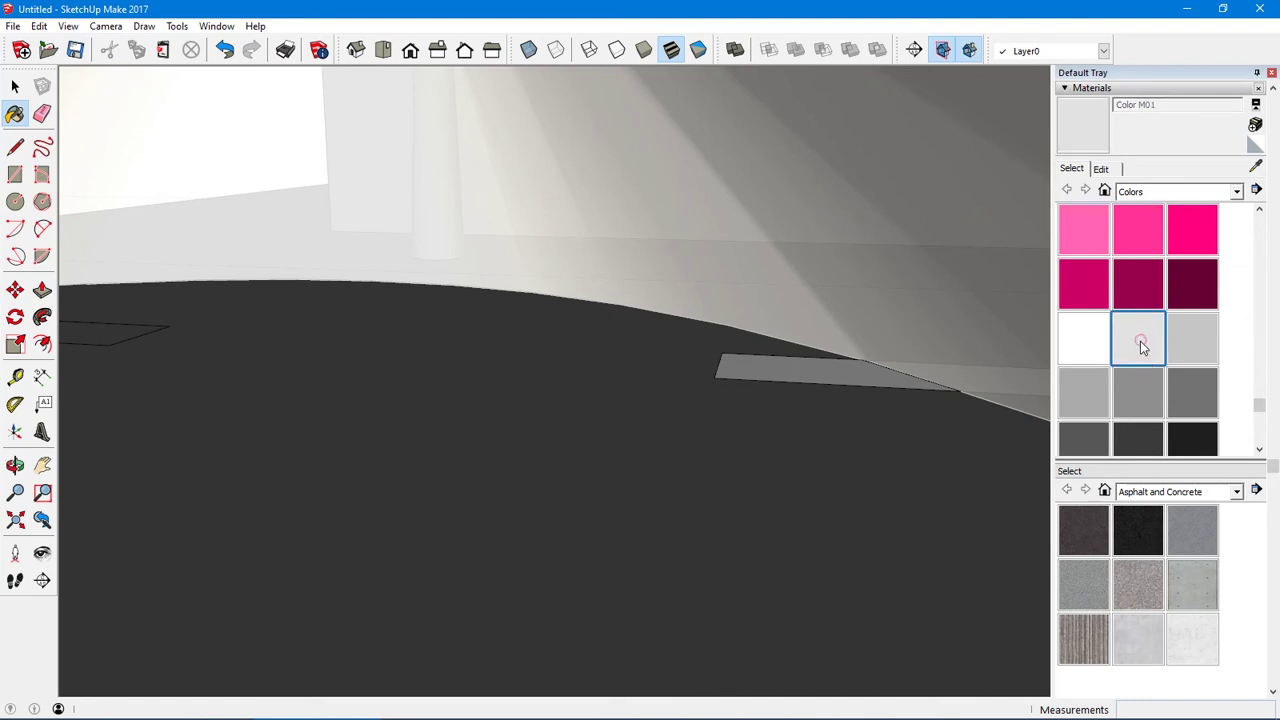
pyautogui.click(846, 368)
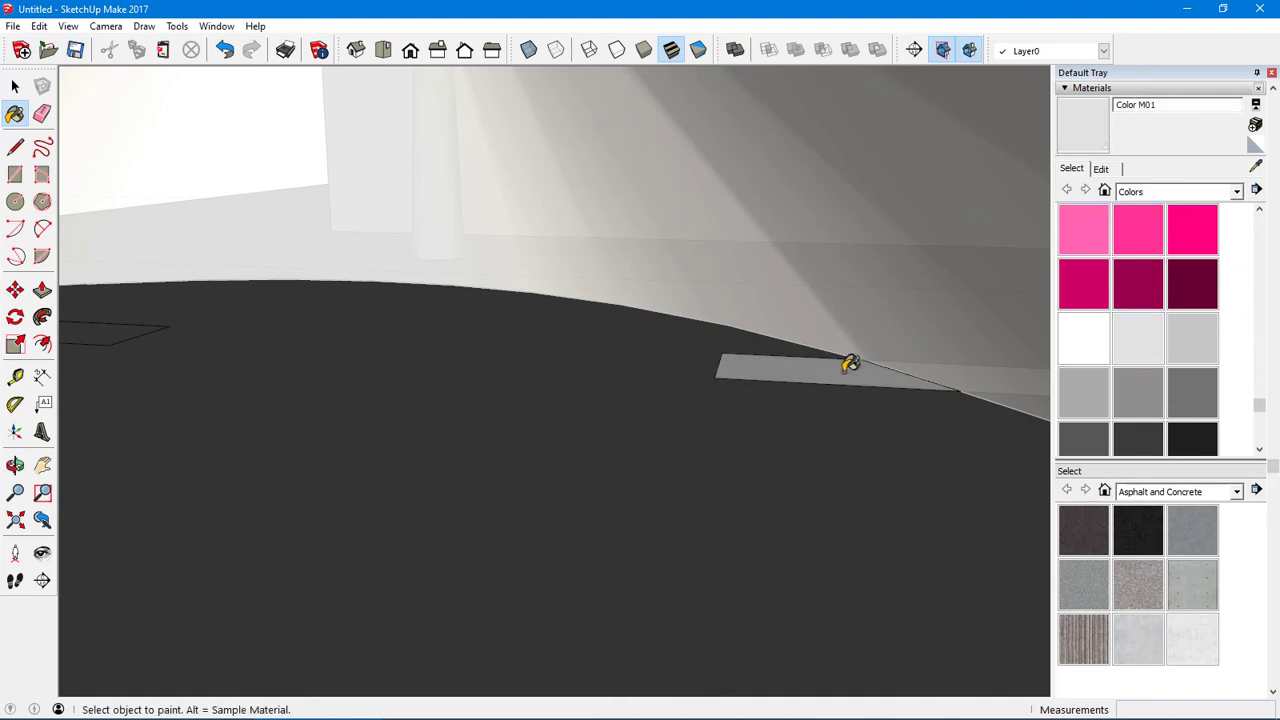
pyautogui.click(1079, 339)
pyautogui.click(830, 367)
# Retrace the split line across the dash from outside the beam, along the cone's ground edge
pyautogui.scroll(-1, 930, 322)
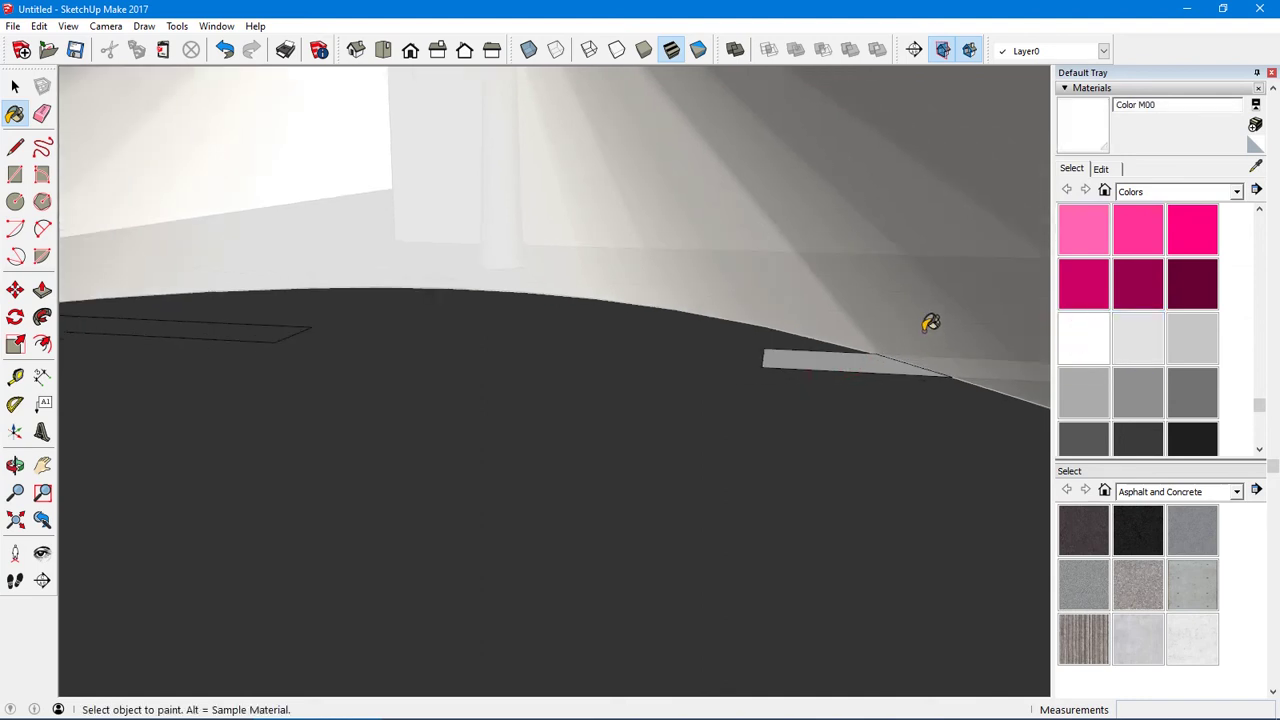
pyautogui.press('o')
pyautogui.moveTo(929, 323); pyautogui.dragTo(495, 391)
pyautogui.press('b')
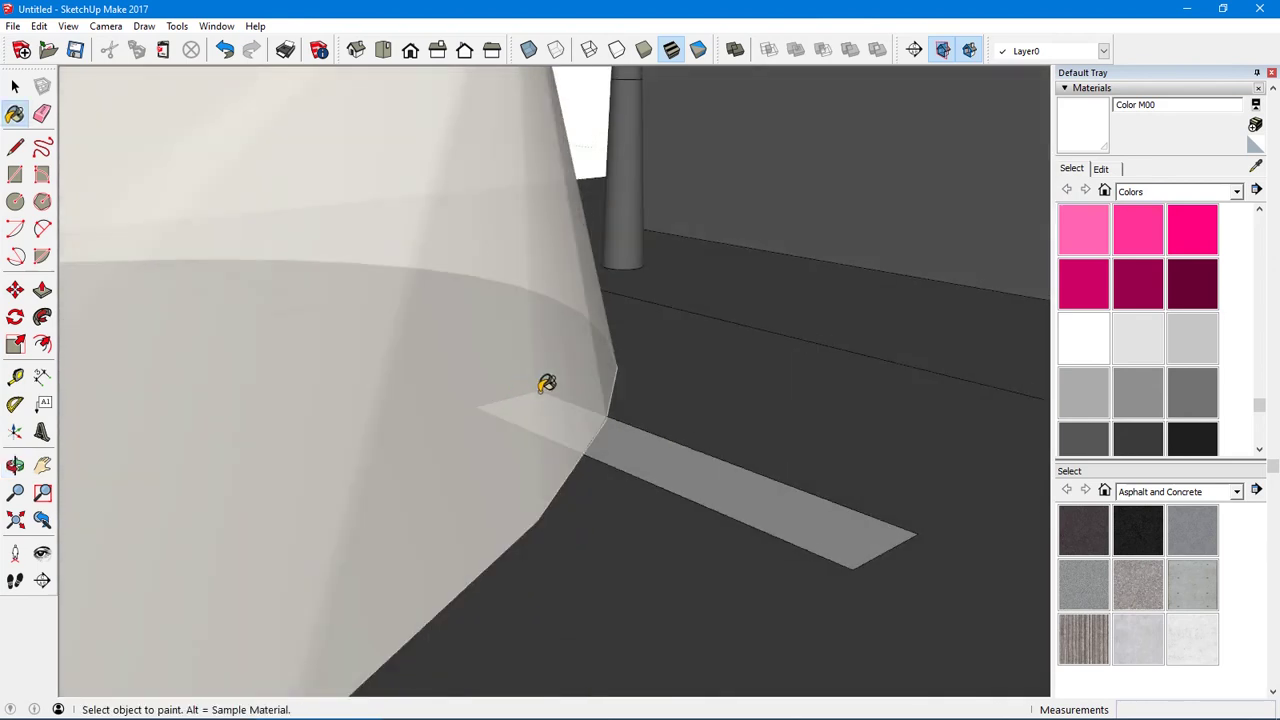
pyautogui.moveTo(663, 432); pyautogui.dragTo(523, 457, button='middle')
pyautogui.press('l')
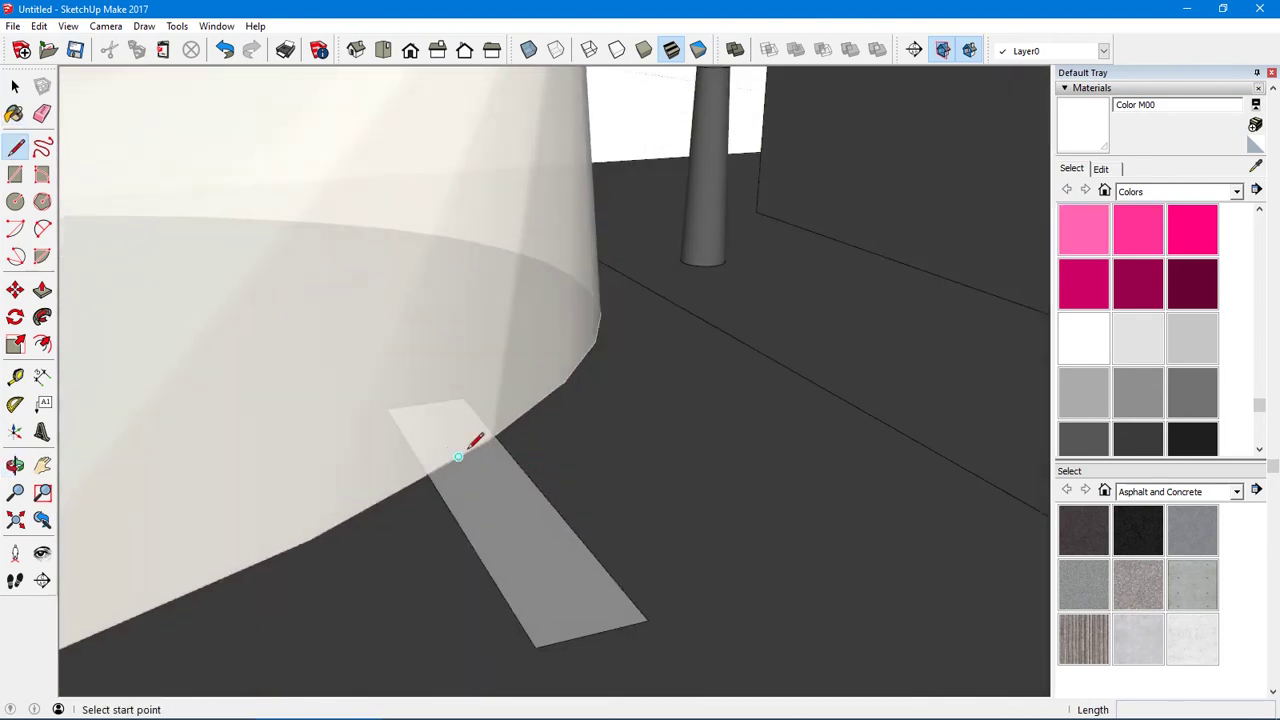
pyautogui.click(427, 474)
pyautogui.click(494, 435)
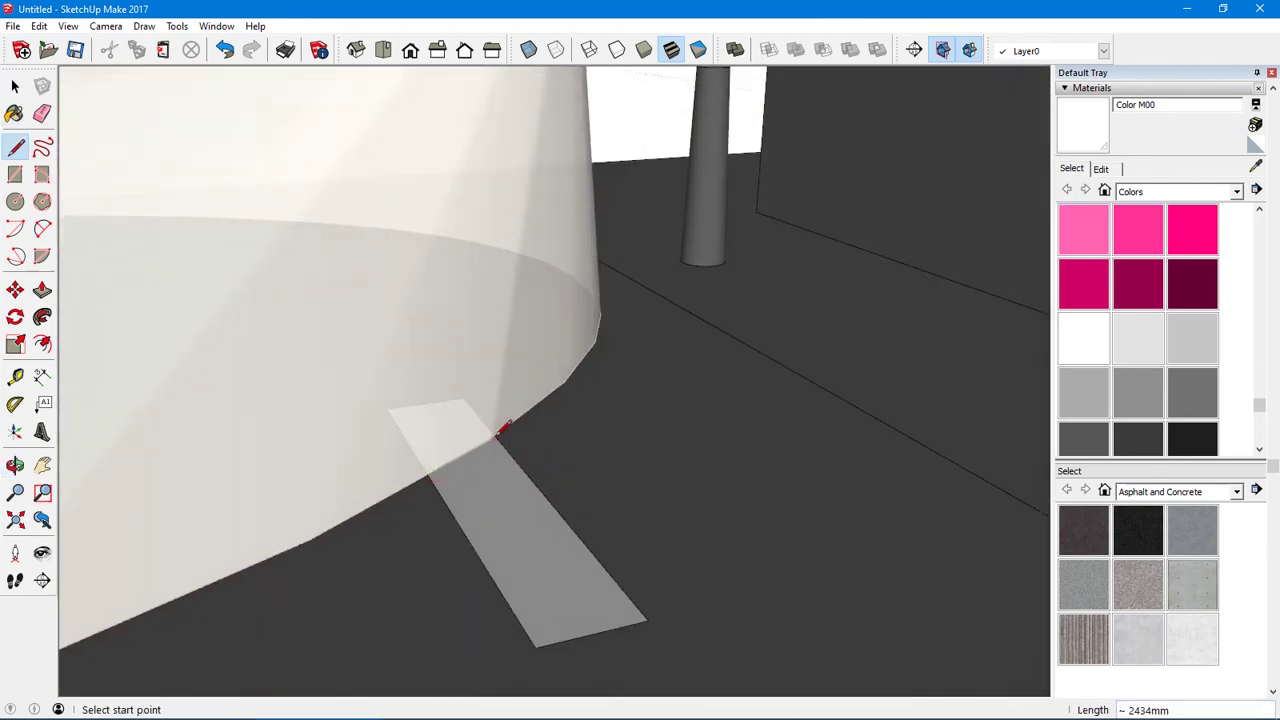
pyautogui.scroll(3, 490, 440)
pyautogui.moveTo(489, 429); pyautogui.dragTo(400, 549, button='middle')
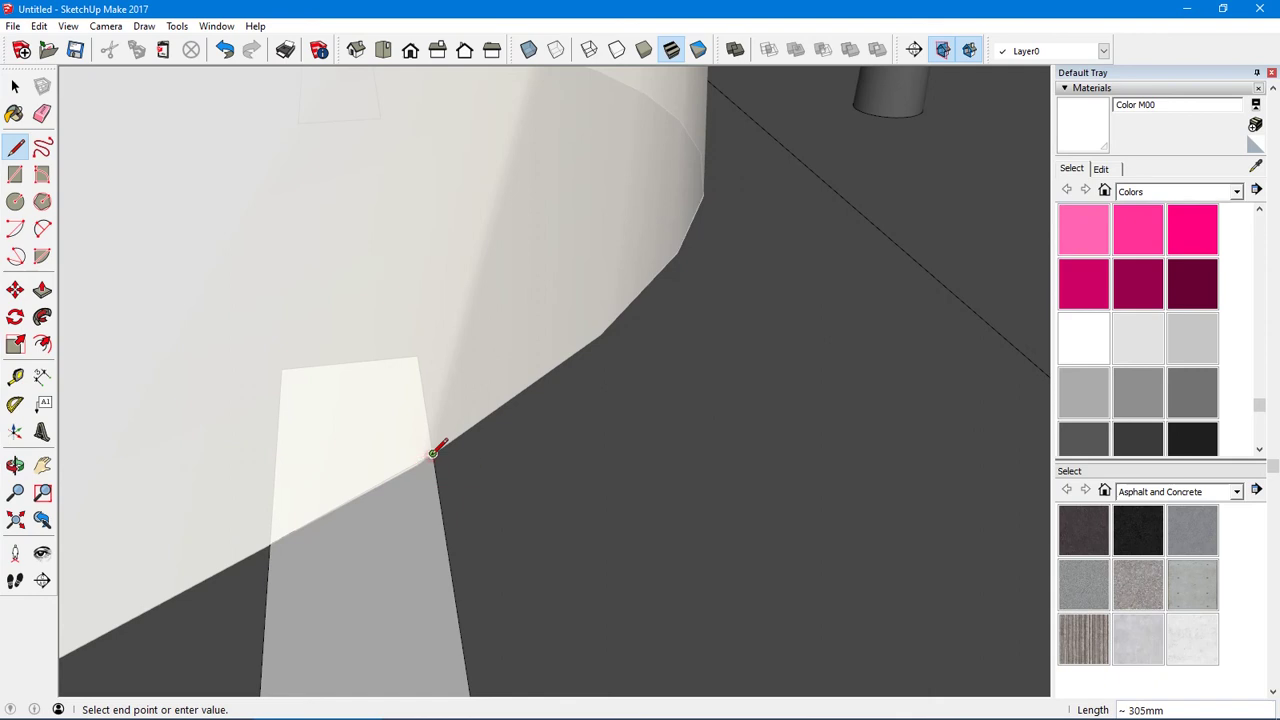
# Paint the part of the split dash outside the light beam with grey Color M04
pyautogui.press('b')
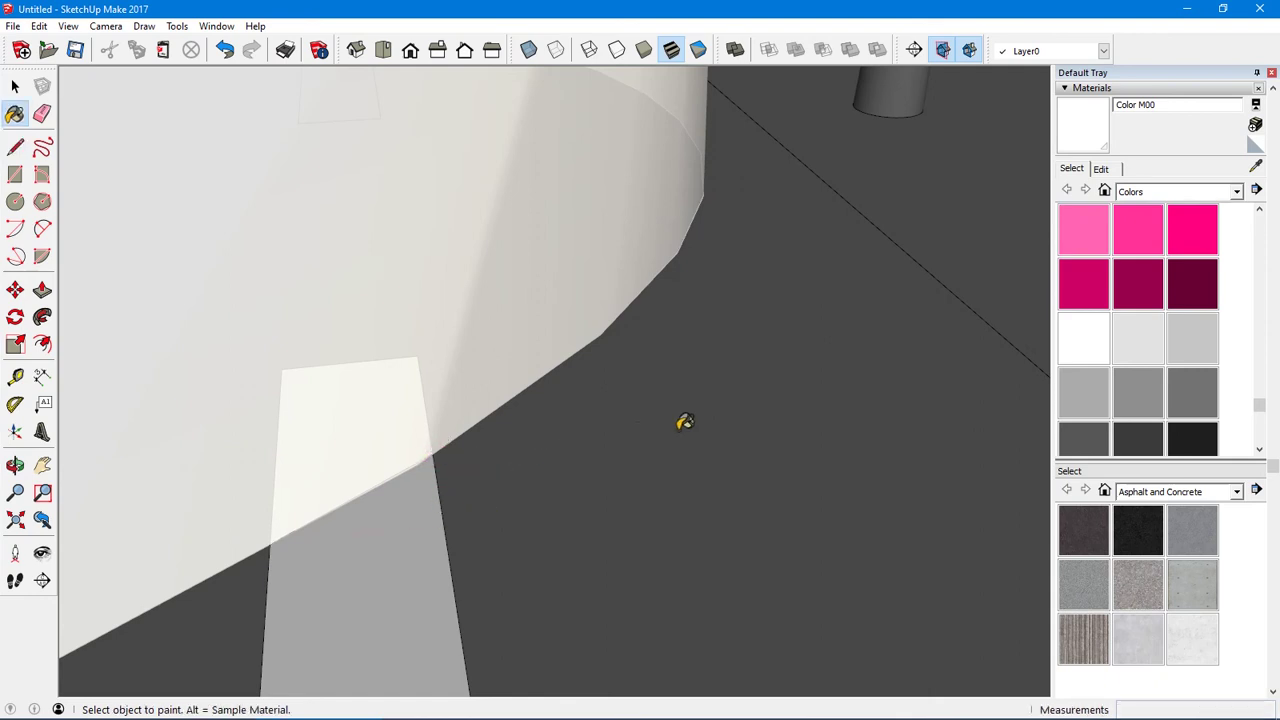
pyautogui.click(1138, 390)
pyautogui.click(412, 546)
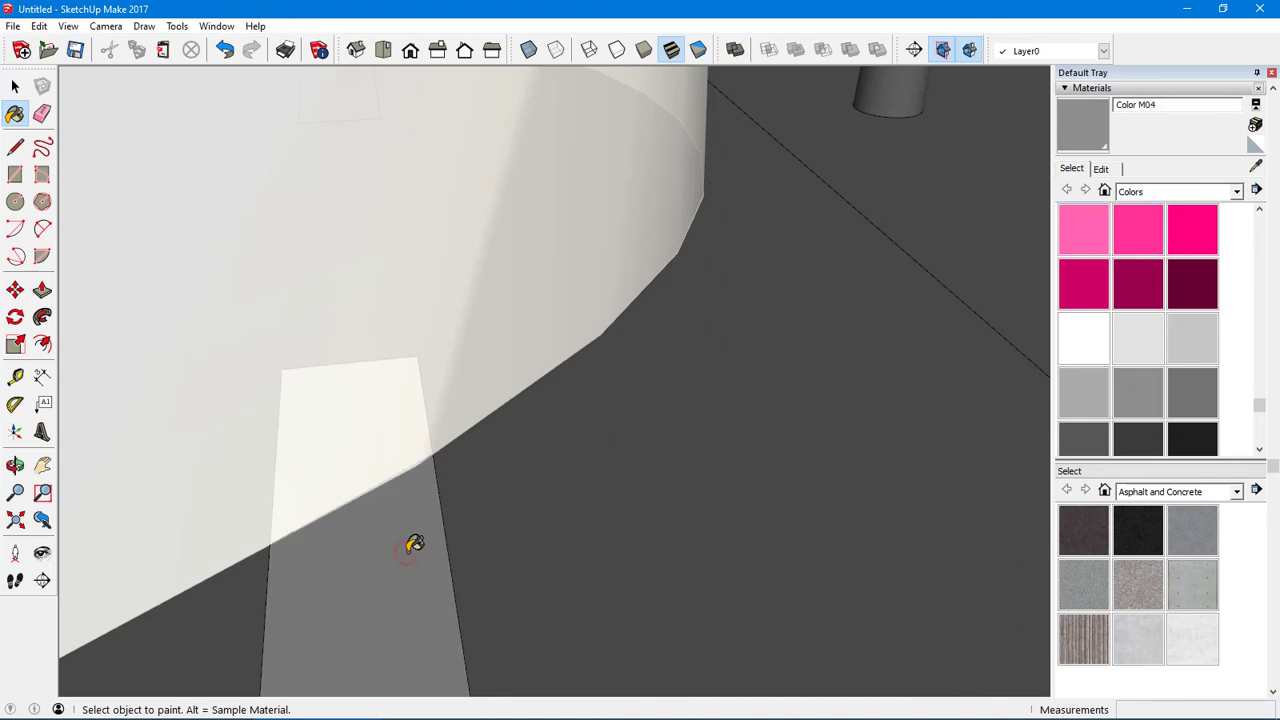
# Sample Color M00 from the lit dash part and apply it to the unpainted dash inside the light beam
pyautogui.moveTo(414, 543)
pyautogui.mouseDown(button='middle')
pyautogui.moveTo(706, 383)
pyautogui.moveTo(880, 351)
pyautogui.moveTo(884, 423)
pyautogui.moveTo(914, 417)
pyautogui.moveTo(403, 391)
pyautogui.moveTo(851, 457)
pyautogui.mouseUp(button='middle')
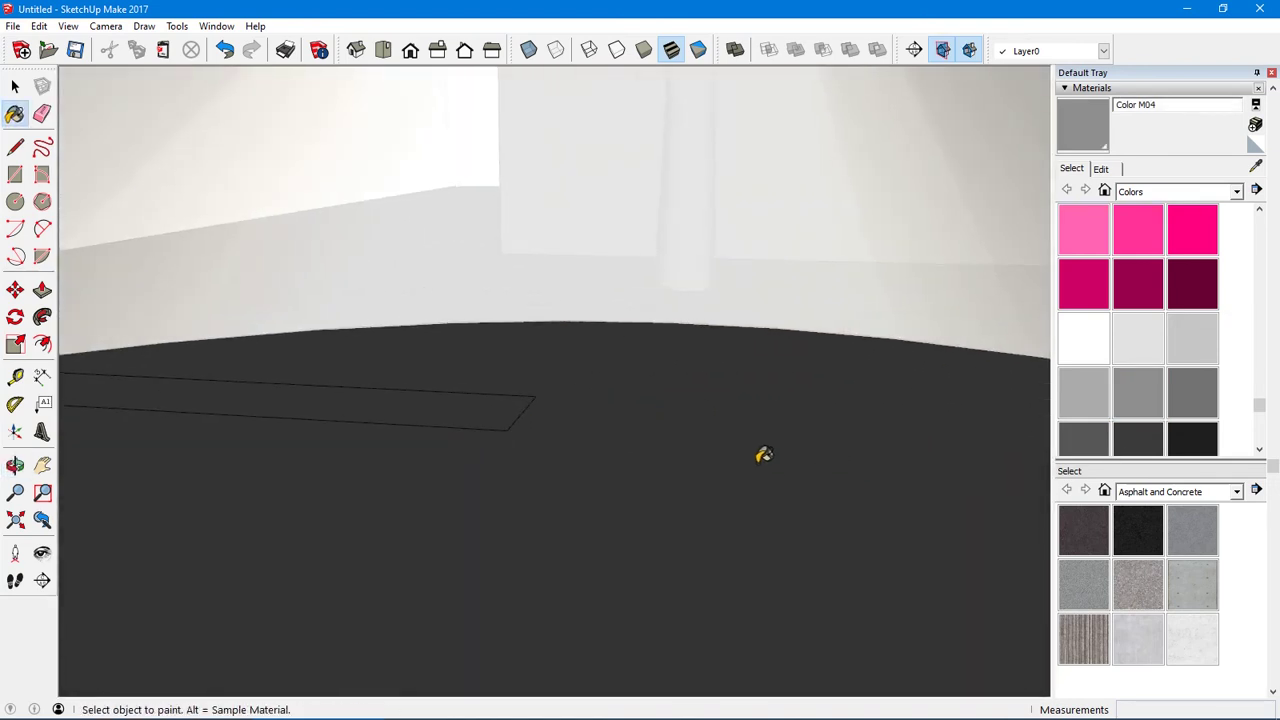
pyautogui.press('space')
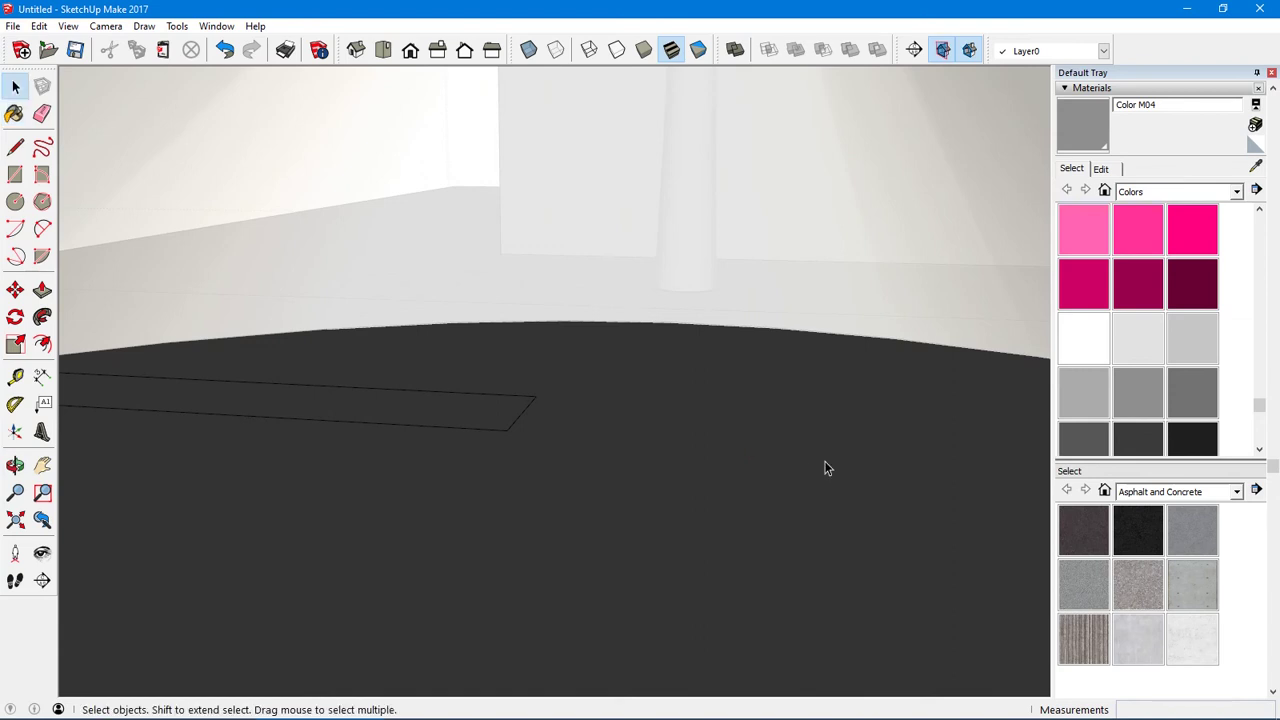
pyautogui.press('b')
pyautogui.moveTo(848, 444)
pyautogui.mouseDown(button='middle')
pyautogui.moveTo(640, 446)
pyautogui.moveTo(683, 457)
pyautogui.moveTo(840, 449)
pyautogui.moveTo(598, 452)
pyautogui.moveTo(423, 429)
pyautogui.moveTo(869, 537)
pyautogui.moveTo(850, 530)
pyautogui.mouseUp(button='middle')
pyautogui.keyDown('alt'); pyautogui.click(903, 517); pyautogui.keyUp('alt')
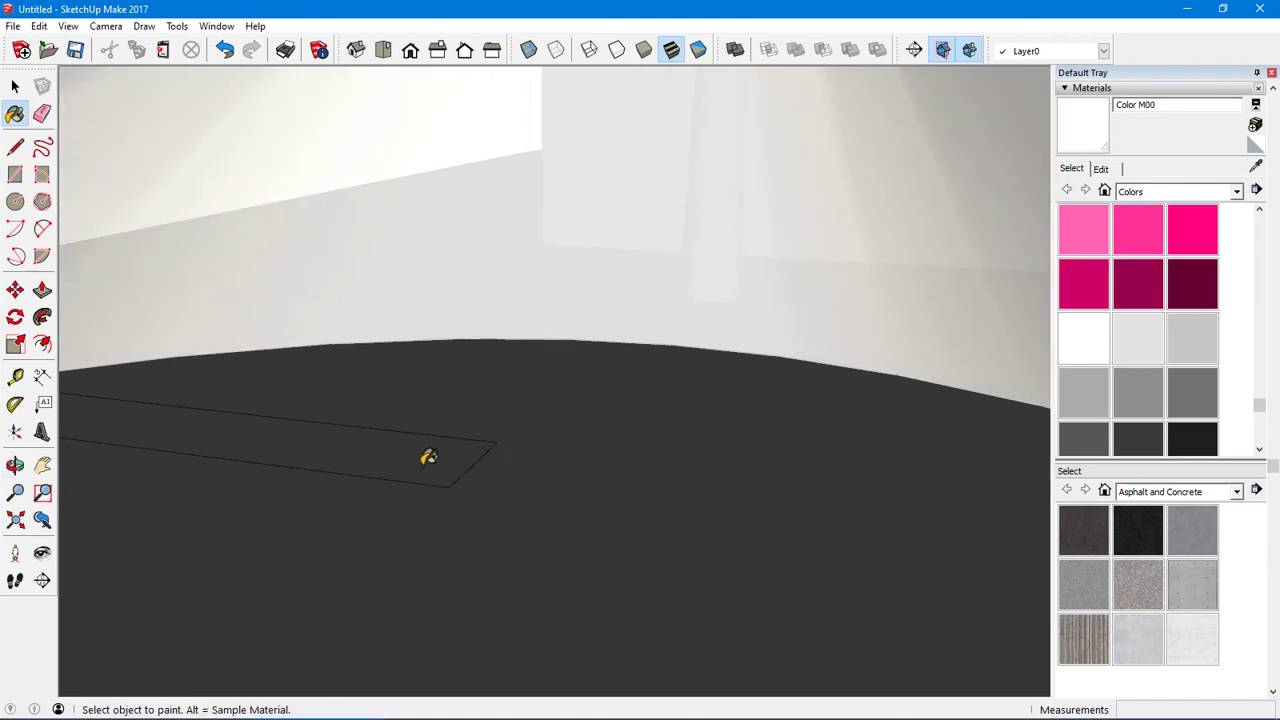
pyautogui.click(426, 452)
pyautogui.moveTo(169, 457); pyautogui.dragTo(743, 585, button='middle')
pyautogui.scroll(-2, 621, 512)
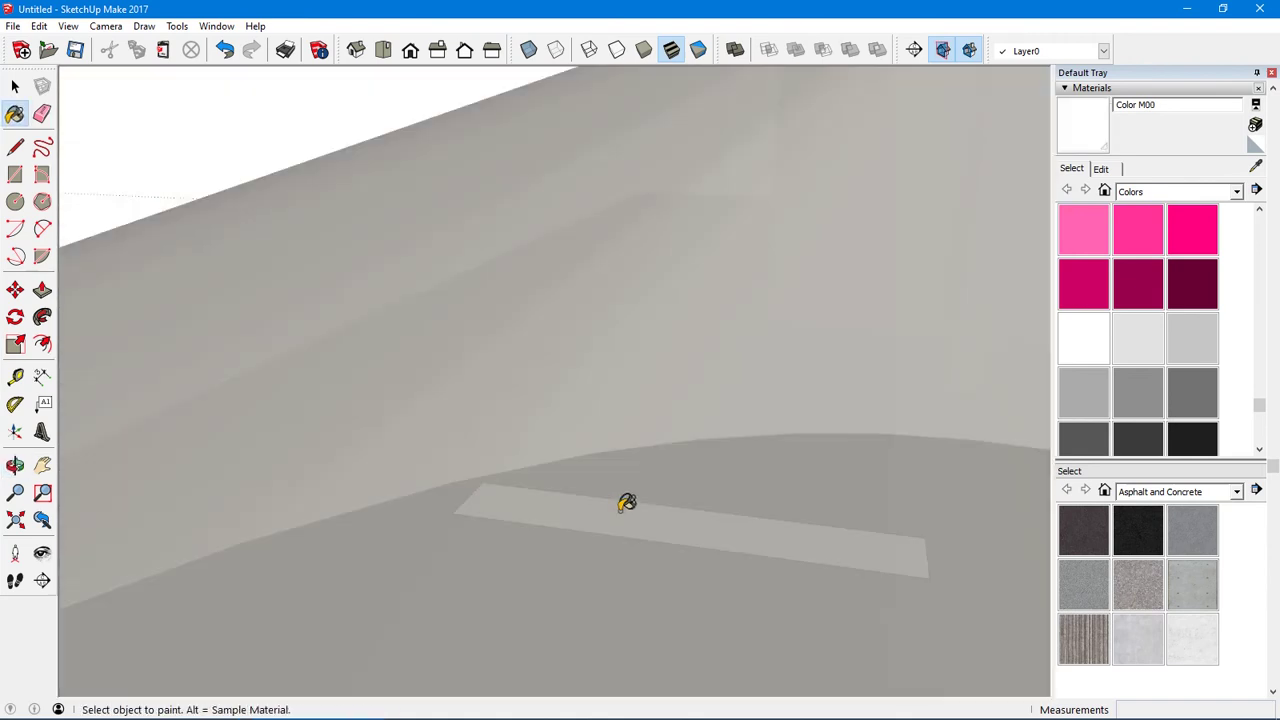
pyautogui.moveTo(626, 503)
pyautogui.mouseDown(button='middle')
pyautogui.moveTo(777, 534)
pyautogui.moveTo(563, 334)
pyautogui.mouseUp(button='middle')
pyautogui.moveTo(703, 174); pyautogui.dragTo(673, 228, button='middle')
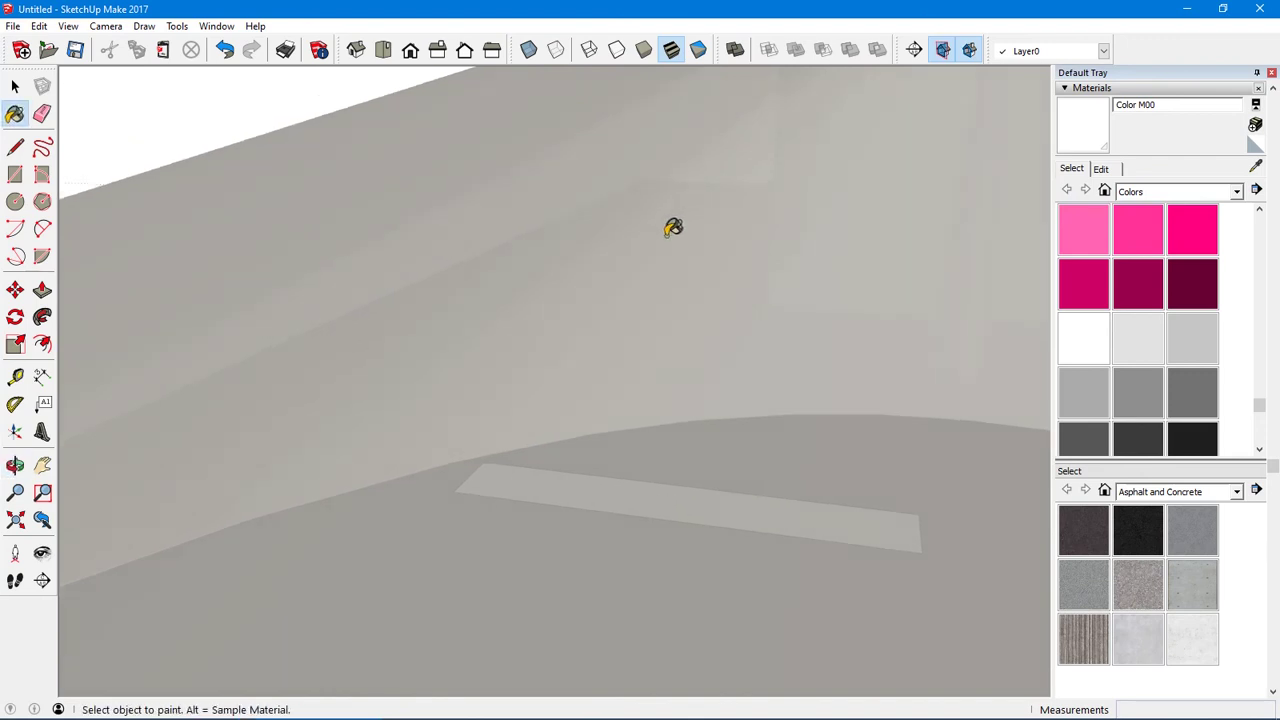
pyautogui.moveTo(531, 366)
pyautogui.mouseDown(button='middle')
pyautogui.moveTo(474, 403)
pyautogui.moveTo(197, 403)
pyautogui.moveTo(960, 386)
pyautogui.moveTo(689, 446)
pyautogui.moveTo(830, 152)
pyautogui.moveTo(975, 496)
pyautogui.mouseUp(button='middle')
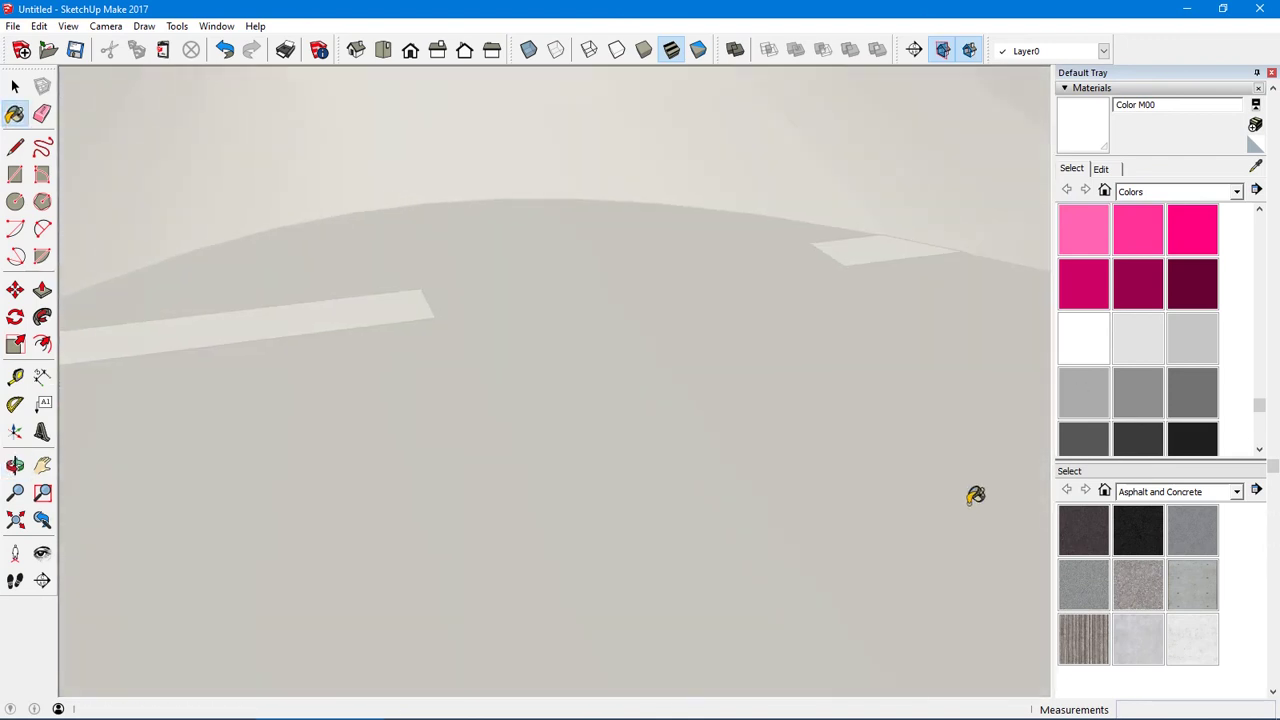
# Draw a straight line on the road between the two front corners of the light cone's ground edge
pyautogui.click(15, 519)
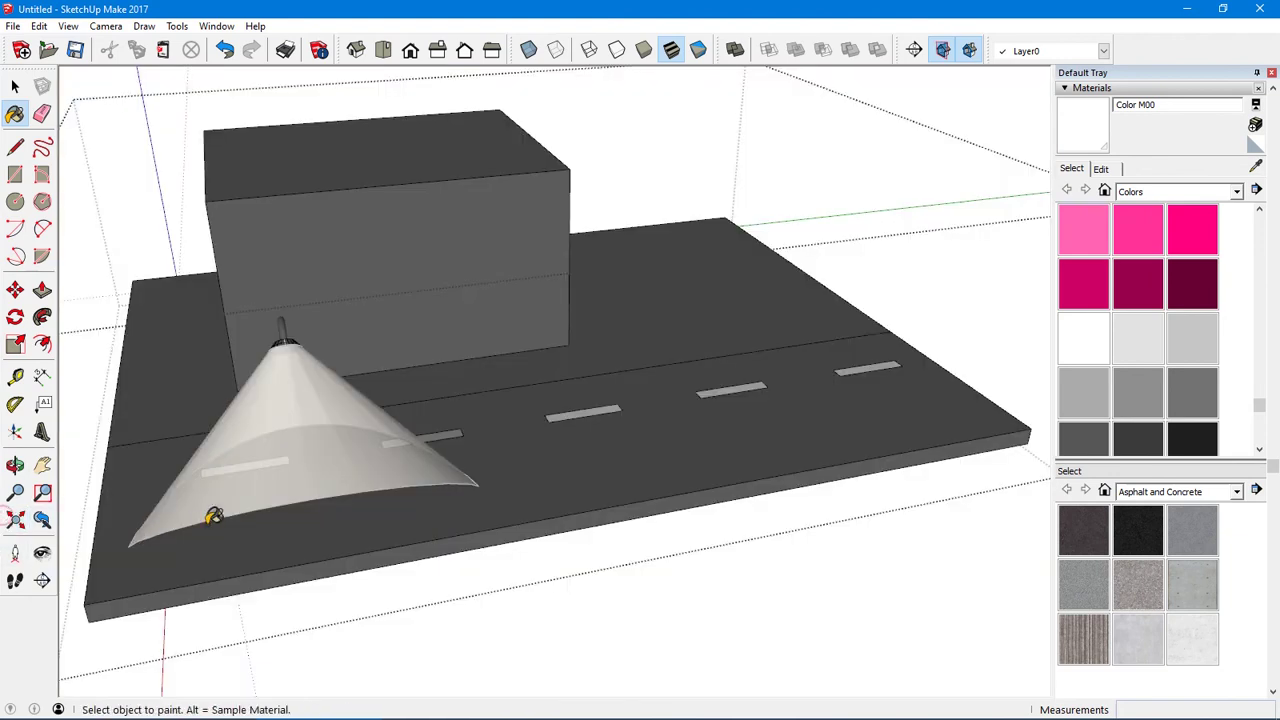
pyautogui.moveTo(213, 516)
pyautogui.mouseDown(button='middle')
pyautogui.moveTo(177, 549)
pyautogui.moveTo(363, 477)
pyautogui.moveTo(254, 489)
pyautogui.moveTo(352, 472)
pyautogui.mouseUp(button='middle')
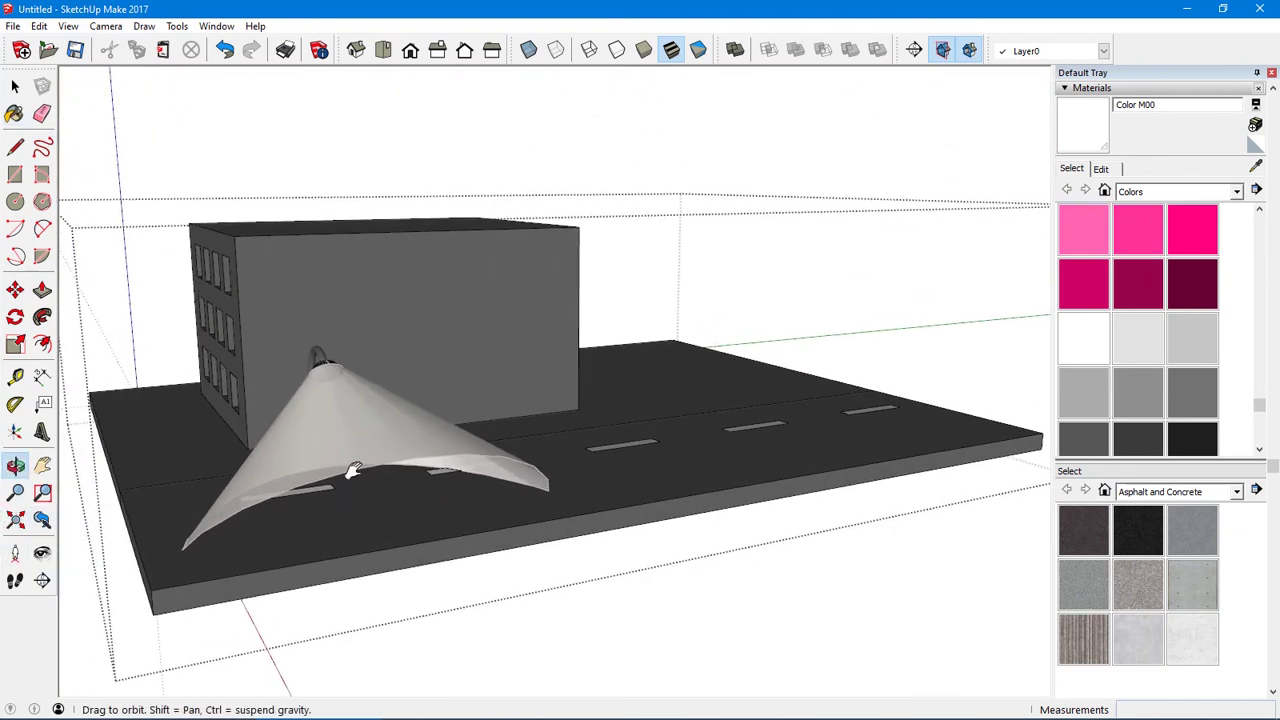
pyautogui.scroll(4, 343, 529)
pyautogui.moveTo(343, 529)
pyautogui.mouseDown(button='middle')
pyautogui.moveTo(337, 514)
pyautogui.moveTo(358, 507)
pyautogui.mouseUp(button='middle')
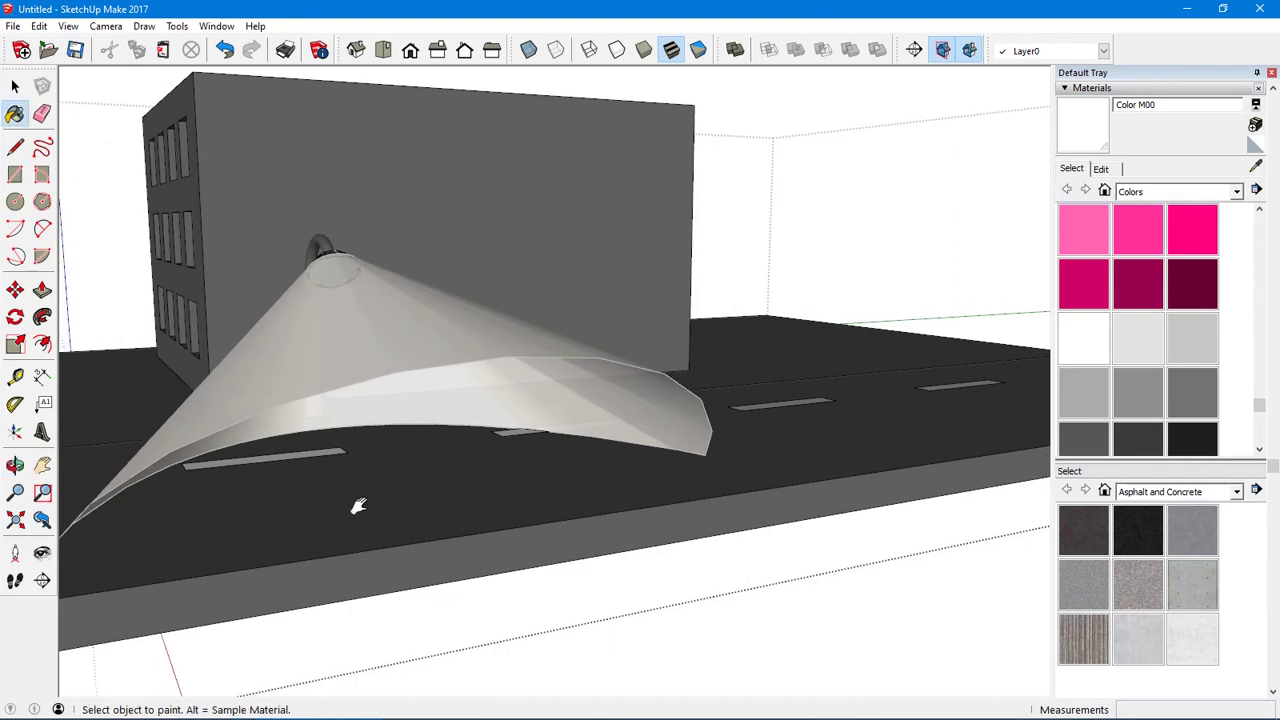
pyautogui.press('l')
pyautogui.moveTo(128, 515); pyautogui.dragTo(198, 517, button='middle')
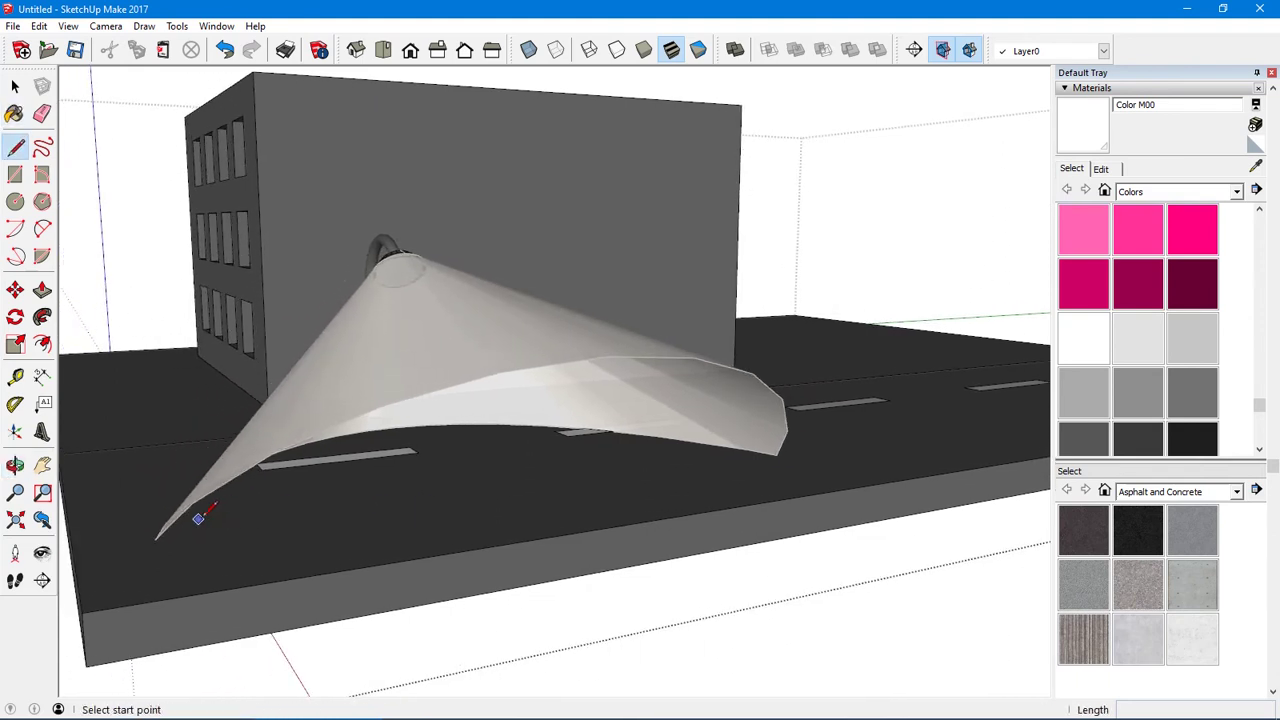
pyautogui.click(155, 538)
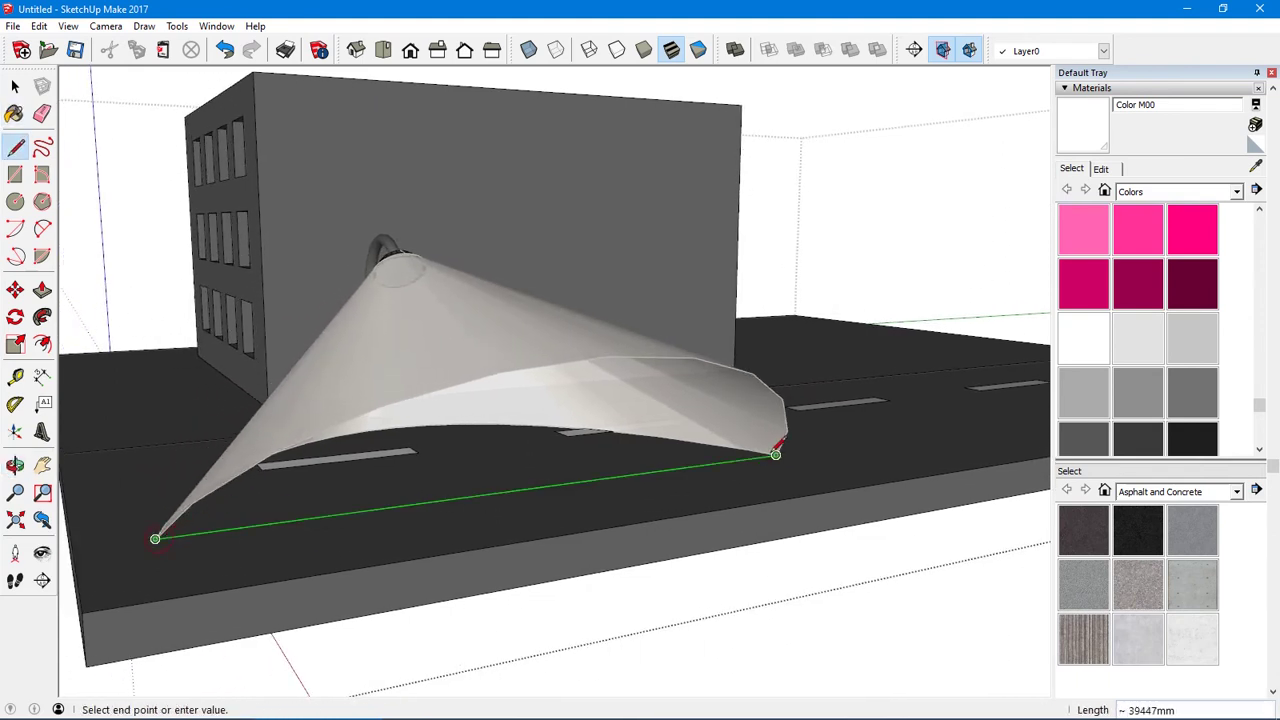
pyautogui.click(776, 452)
pyautogui.press('space')
pyautogui.moveTo(645, 467); pyautogui.dragTo(604, 459, button='middle')
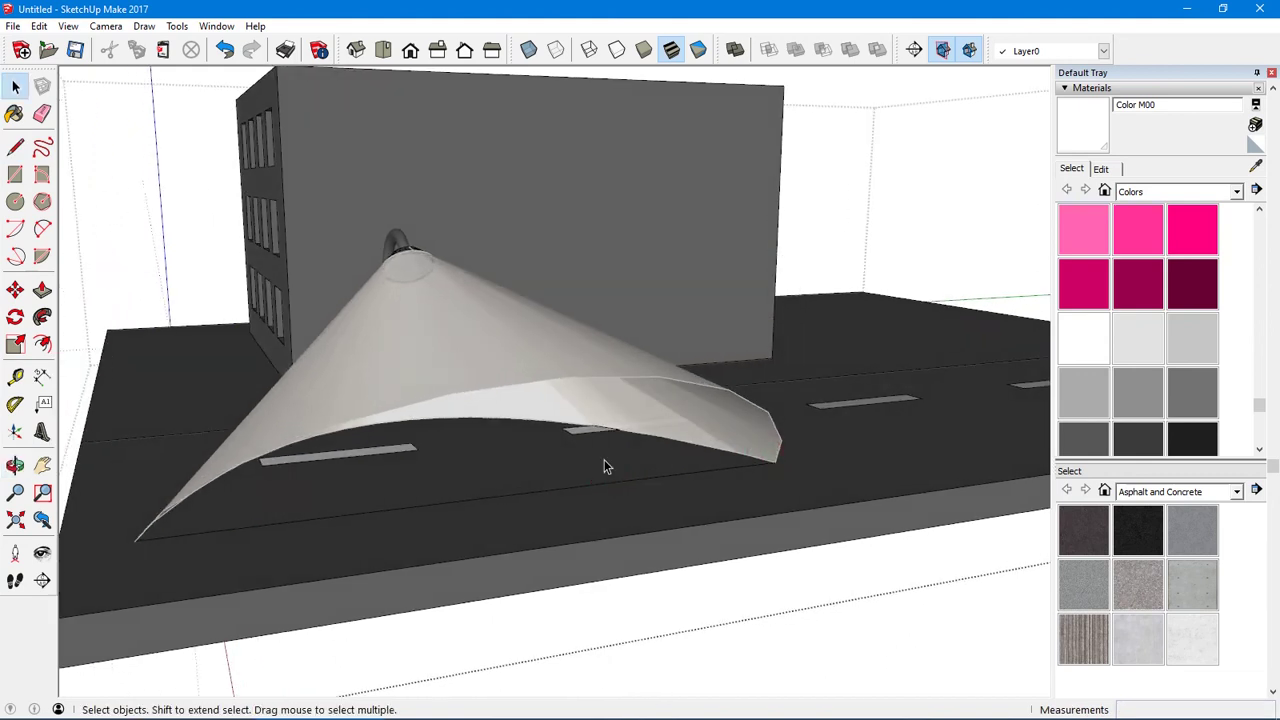
# Try to paint the road area enclosed by the light beam with Color M01
pyautogui.press('b')
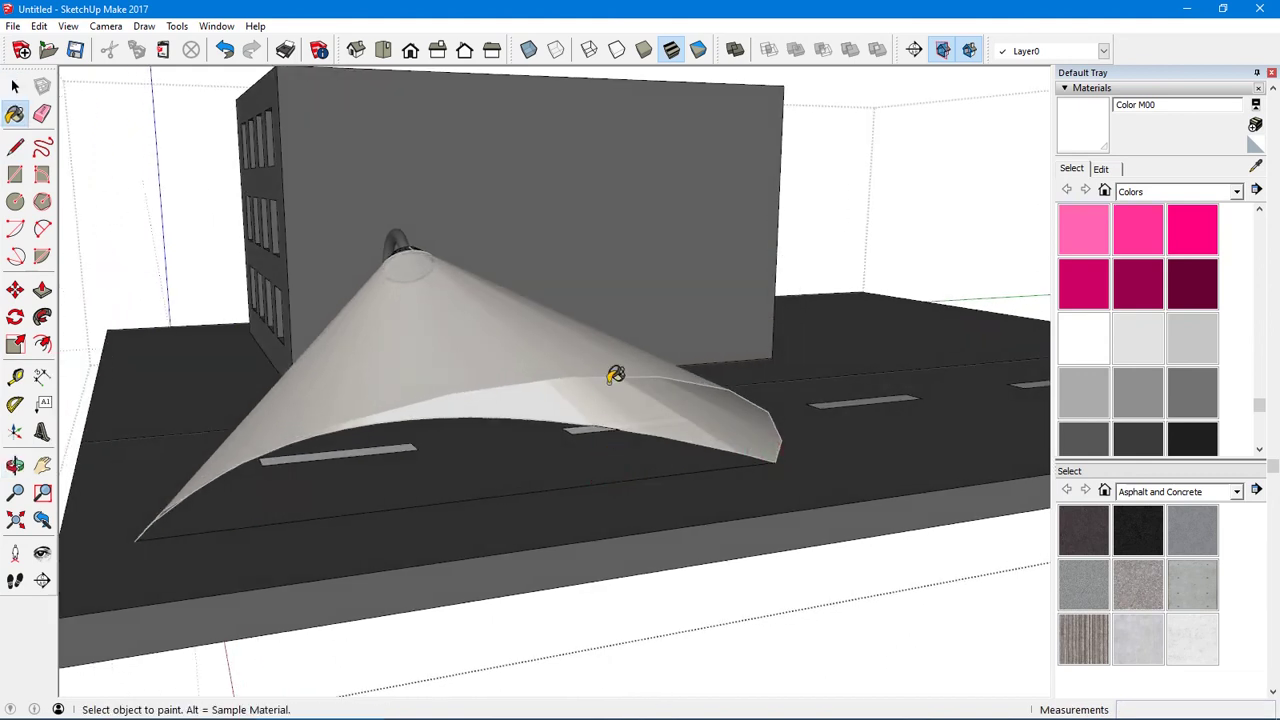
pyautogui.click(1134, 350)
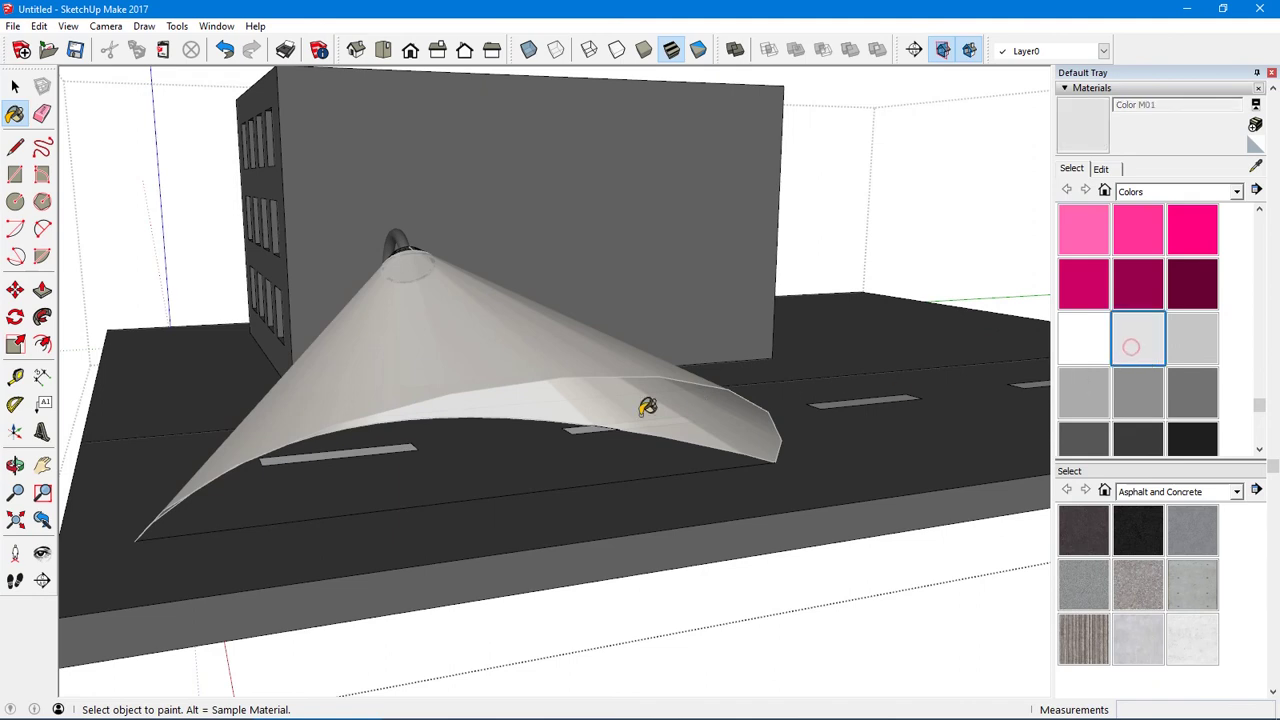
pyautogui.click(500, 457)
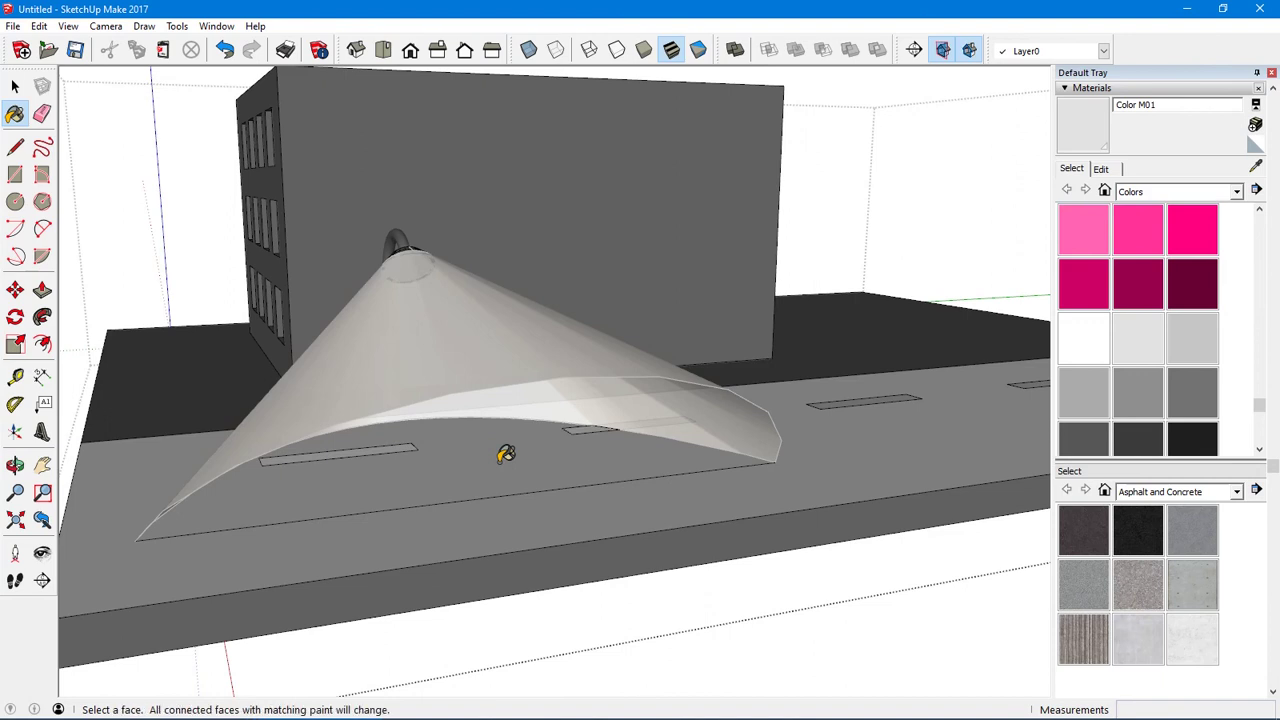
pyautogui.hotkey('ctrl', 'z')
# Intersect the light cone's faces with the model
pyautogui.moveTo(505, 455)
pyautogui.mouseDown(button='middle')
pyautogui.moveTo(435, 477)
pyautogui.moveTo(374, 446)
pyautogui.moveTo(541, 428)
pyautogui.mouseUp(button='middle')
pyautogui.scroll(8, 291, 457)
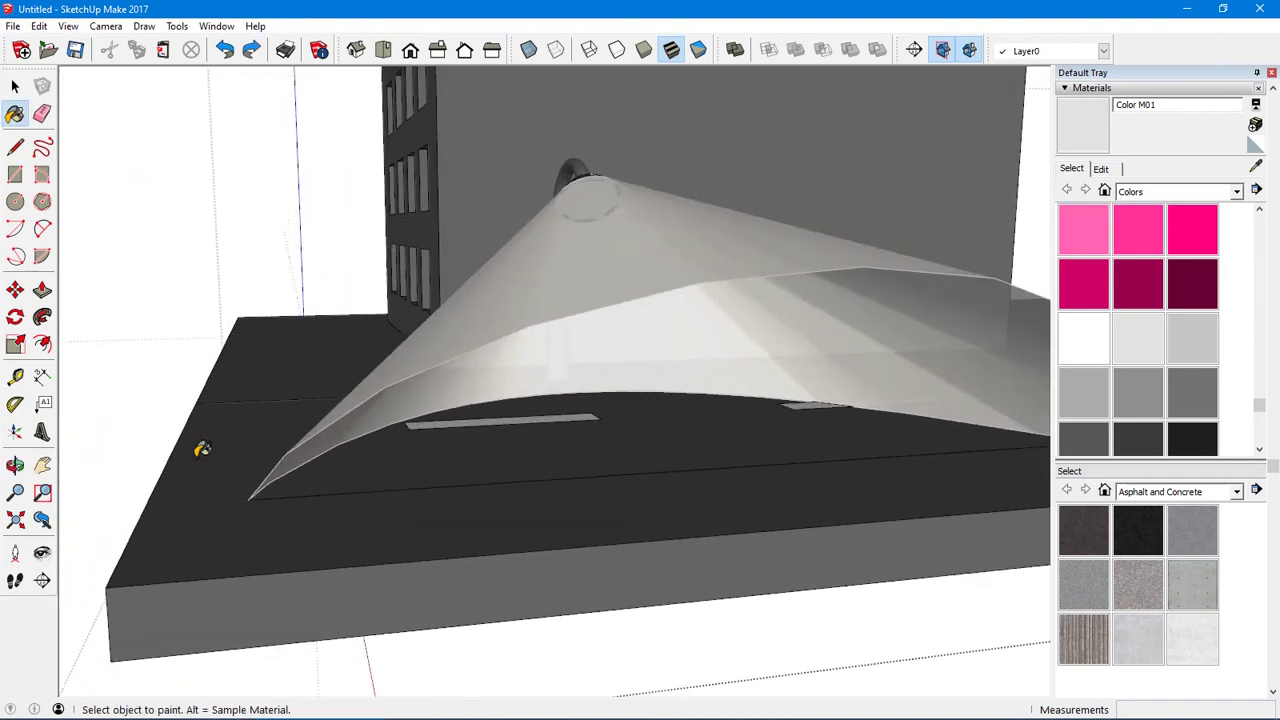
pyautogui.press('space')
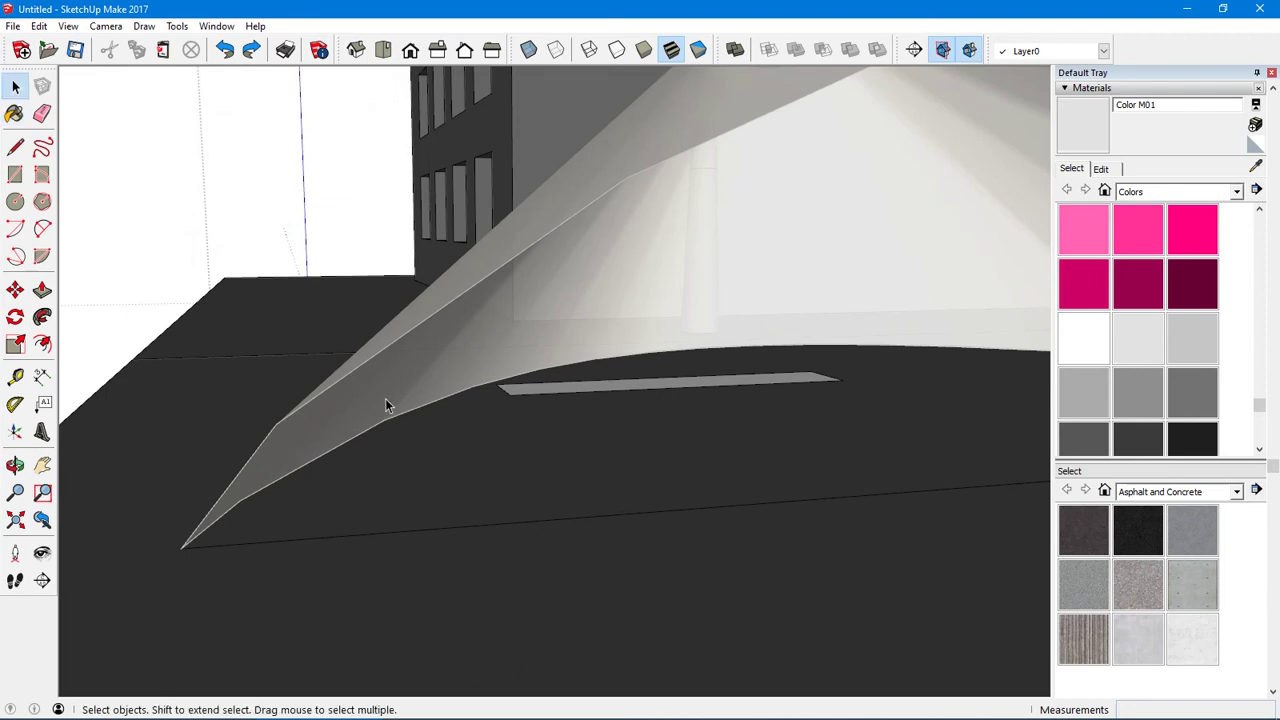
pyautogui.scroll(-10, 385, 398)
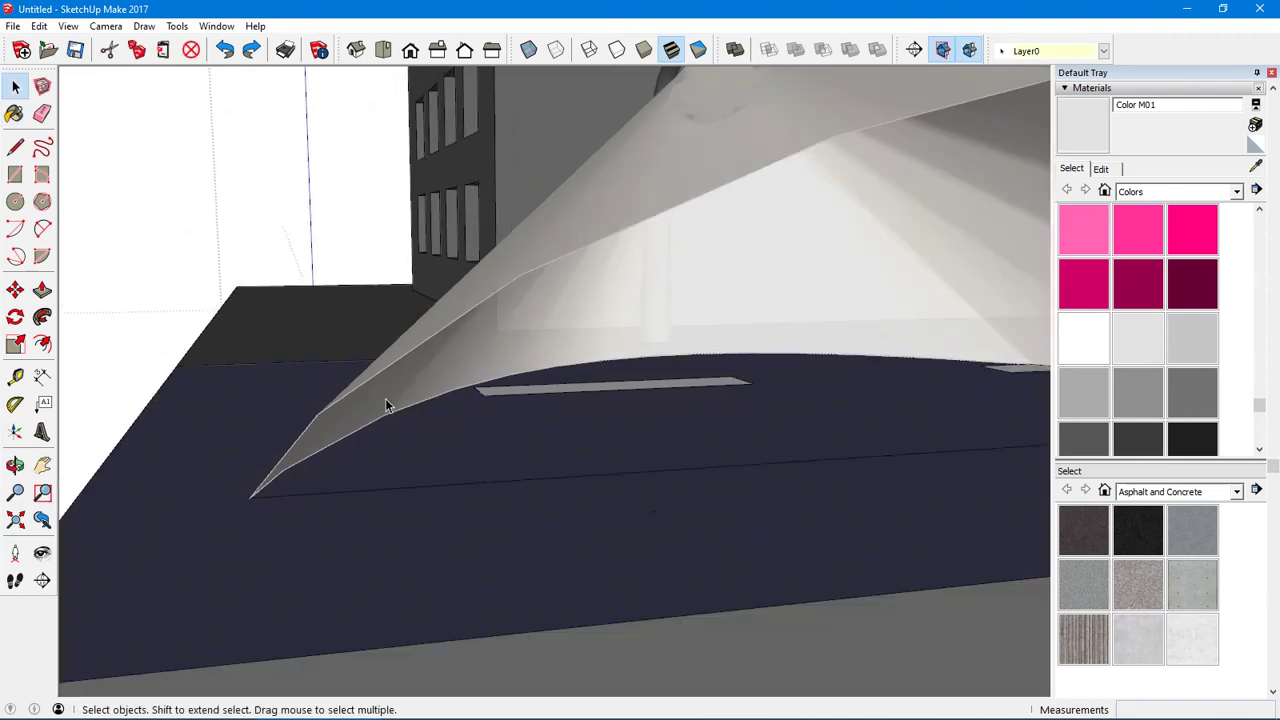
pyautogui.moveTo(386, 398); pyautogui.dragTo(426, 538, button='middle')
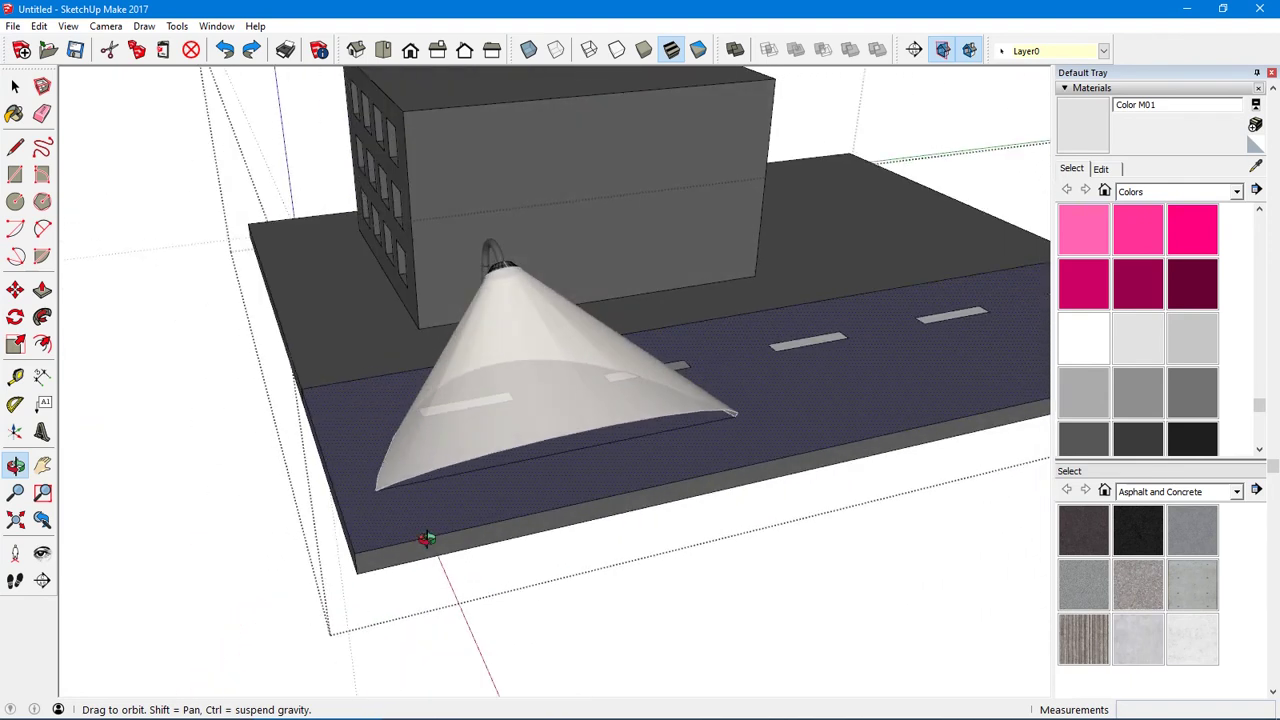
pyautogui.click(218, 466)
pyautogui.rightClick(523, 420)
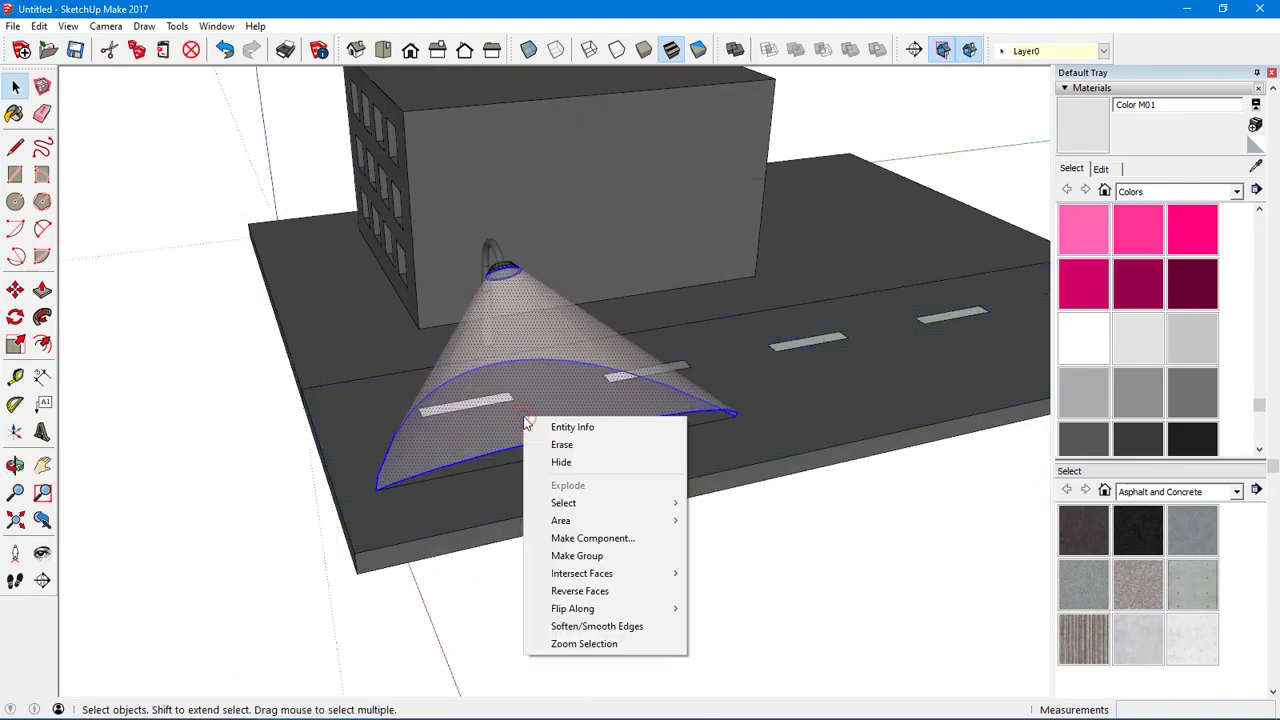
pyautogui.moveTo(603, 574)
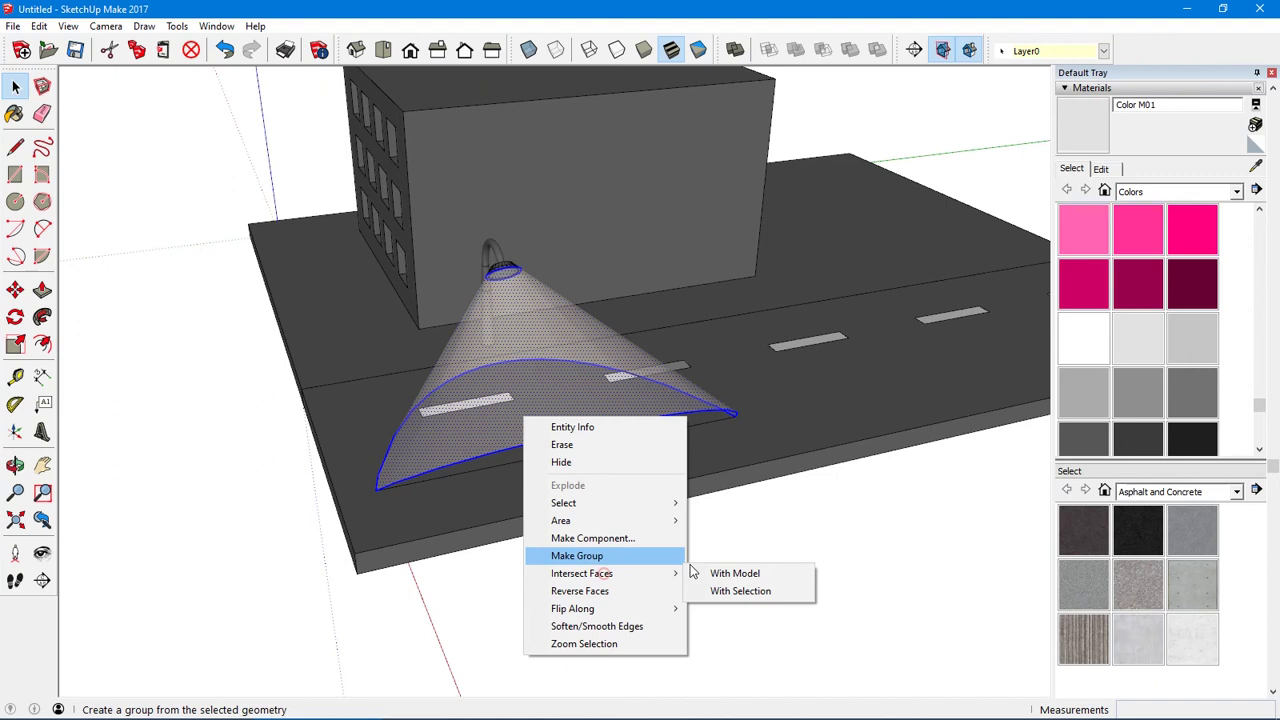
pyautogui.click(739, 576)
pyautogui.moveTo(729, 571); pyautogui.dragTo(410, 437, button='middle')
pyautogui.click(416, 425)
# Trace the cone's ground edge on the road with lines, from the front corner near the slab's end to beside the unsplit dash
pyautogui.scroll(2, 418, 428)
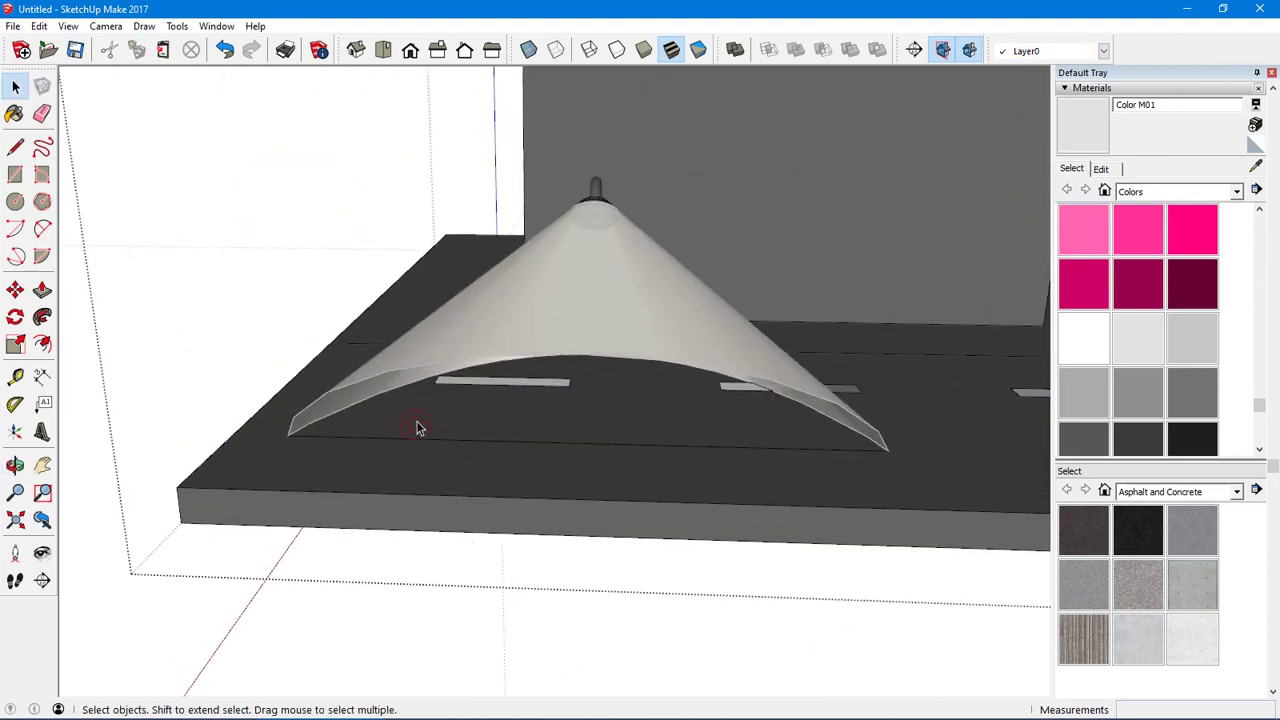
pyautogui.moveTo(418, 428); pyautogui.dragTo(367, 406, button='middle')
pyautogui.scroll(2, 367, 405)
pyautogui.scroll(3, 367, 410)
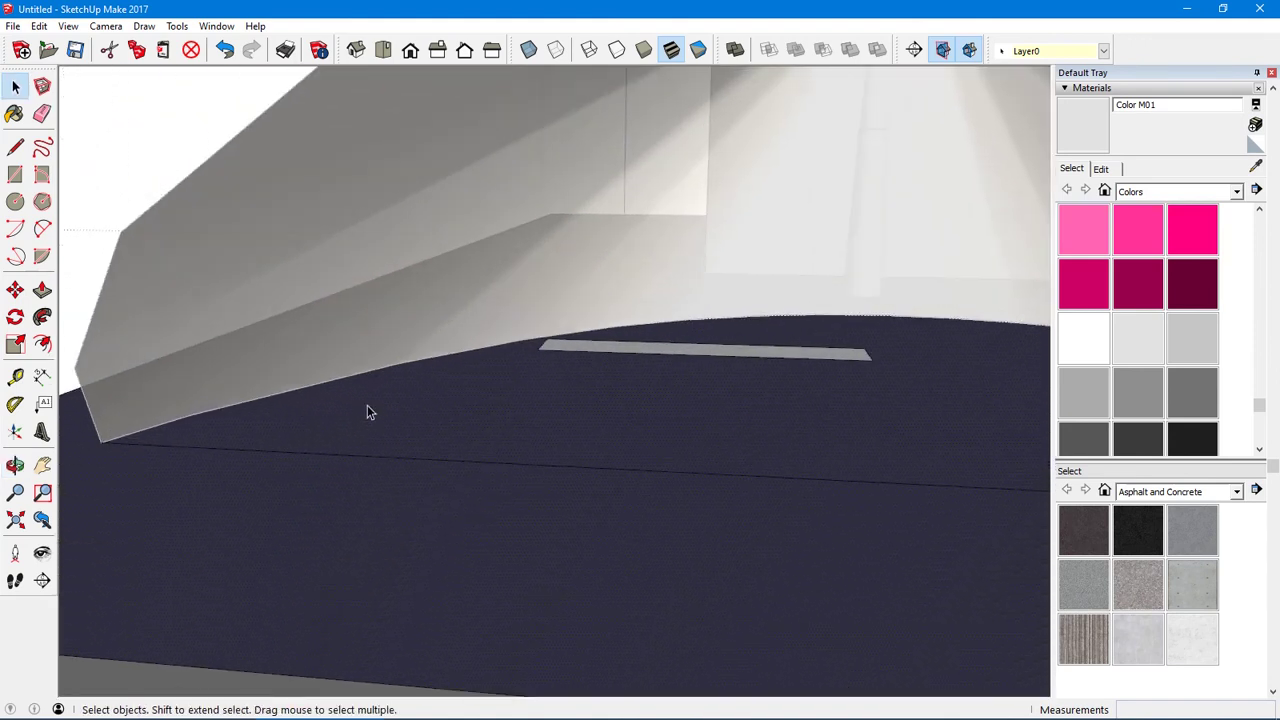
pyautogui.press('l')
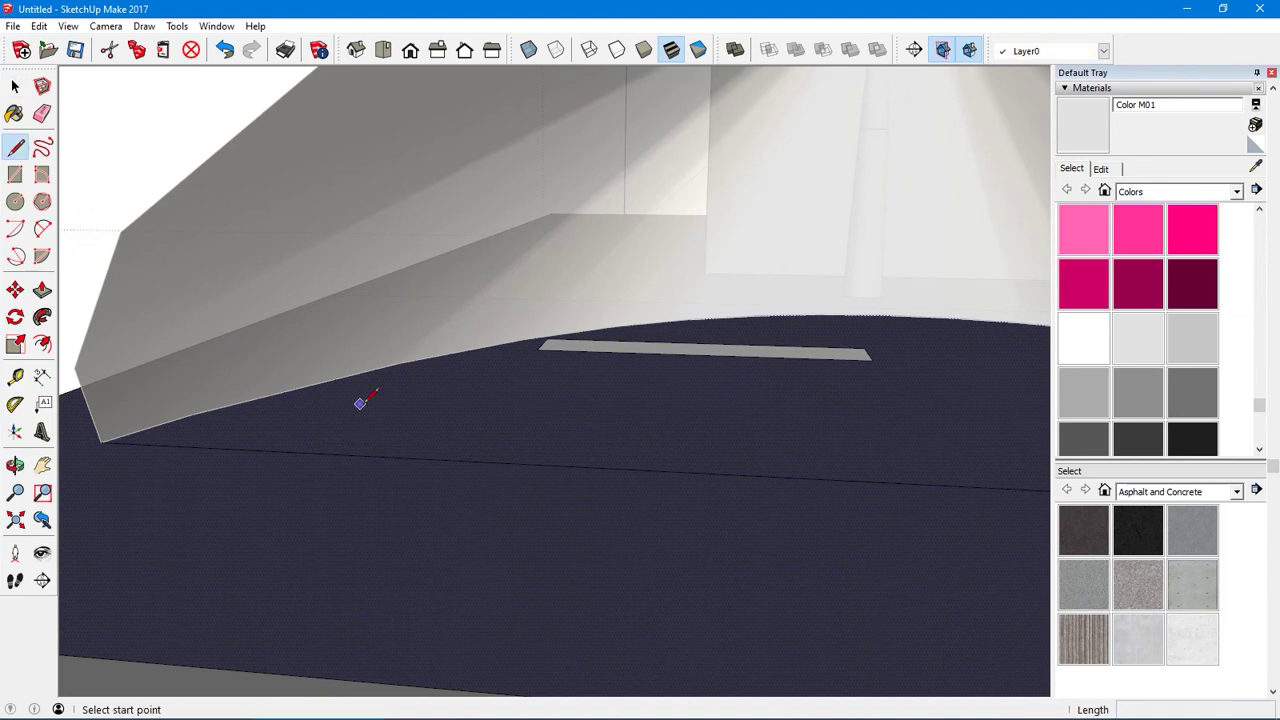
pyautogui.click(102, 441)
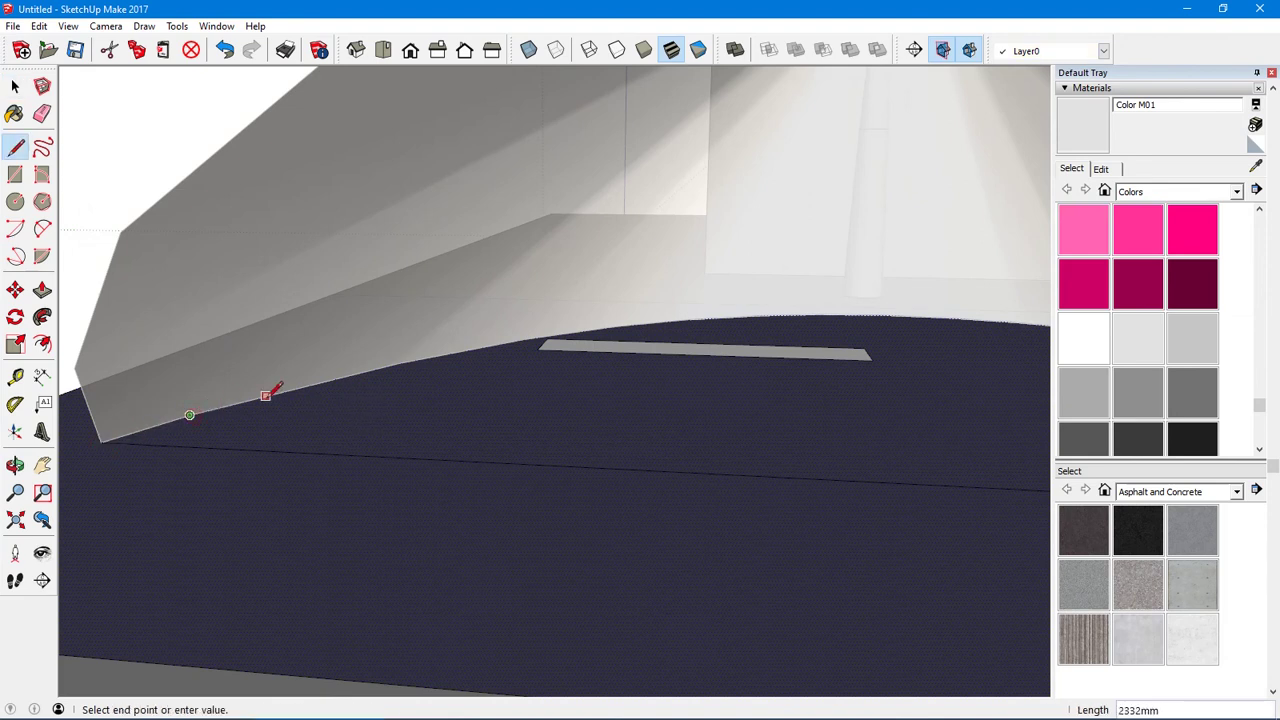
pyautogui.click(398, 362)
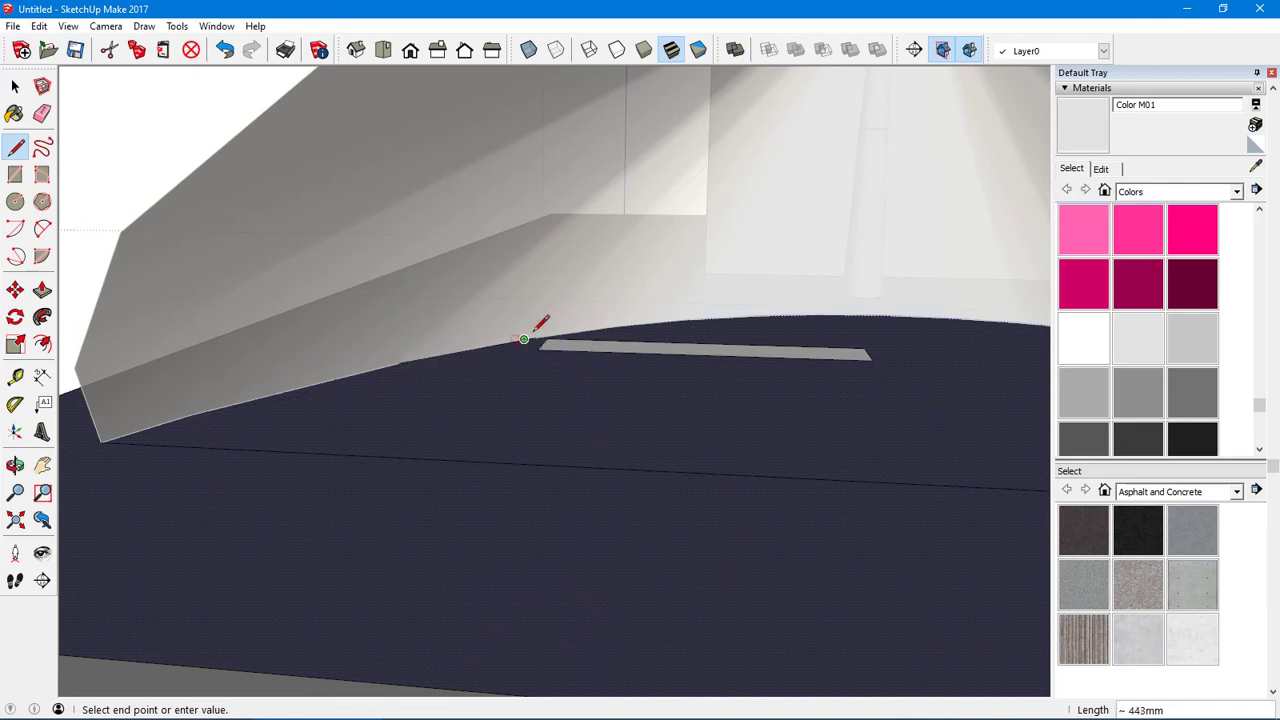
pyautogui.moveTo(524, 339); pyautogui.dragTo(406, 363, button='middle')
pyautogui.scroll(3, 543, 323)
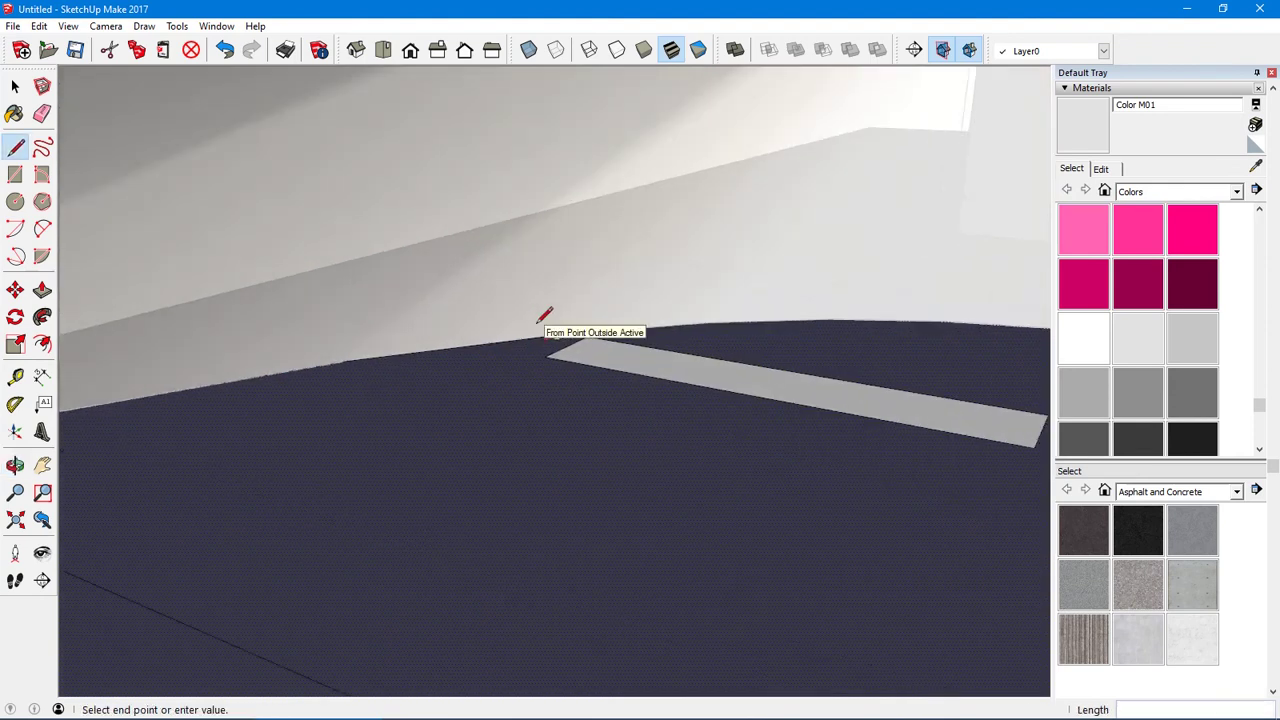
pyautogui.scroll(2, 543, 320)
pyautogui.click(604, 358)
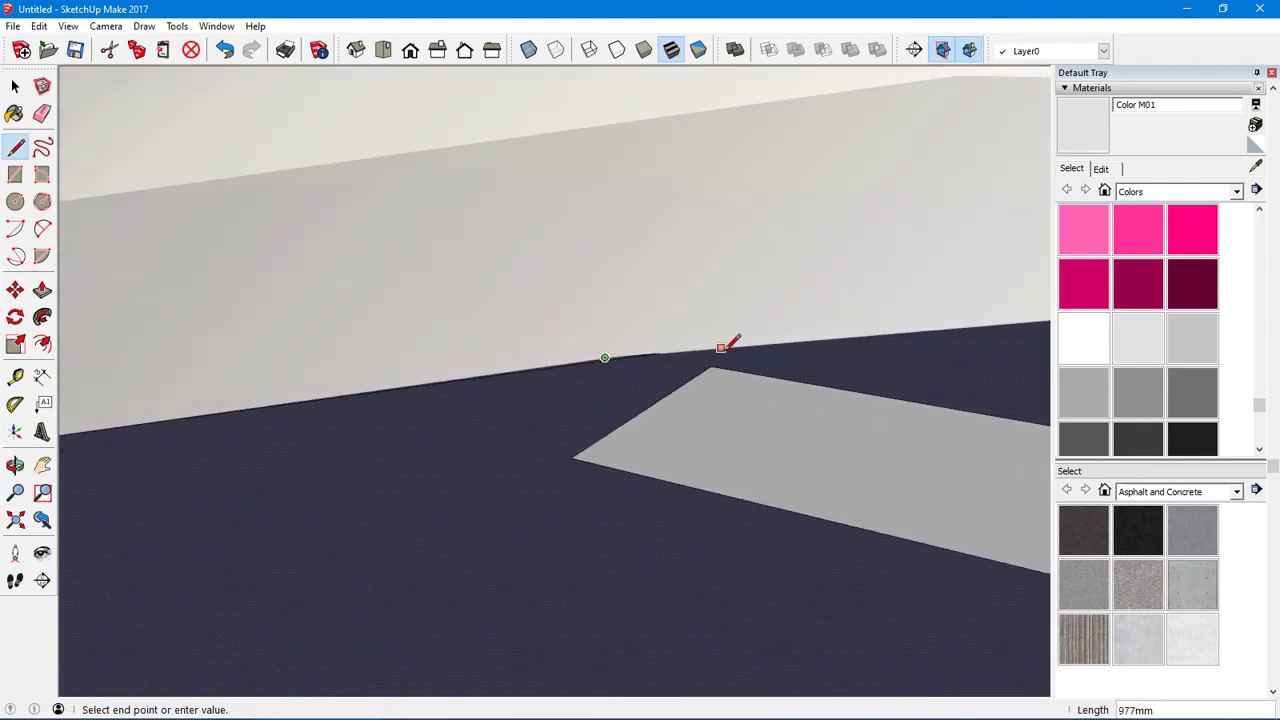
pyautogui.click(660, 352)
# Continue tracing the cone's curved ground edge vertex by vertex, from beside the unsplit dash towards the split dash
pyautogui.moveTo(686, 349)
pyautogui.mouseDown(button='middle')
pyautogui.moveTo(509, 334)
pyautogui.moveTo(380, 357)
pyautogui.moveTo(525, 335)
pyautogui.mouseUp(button='middle')
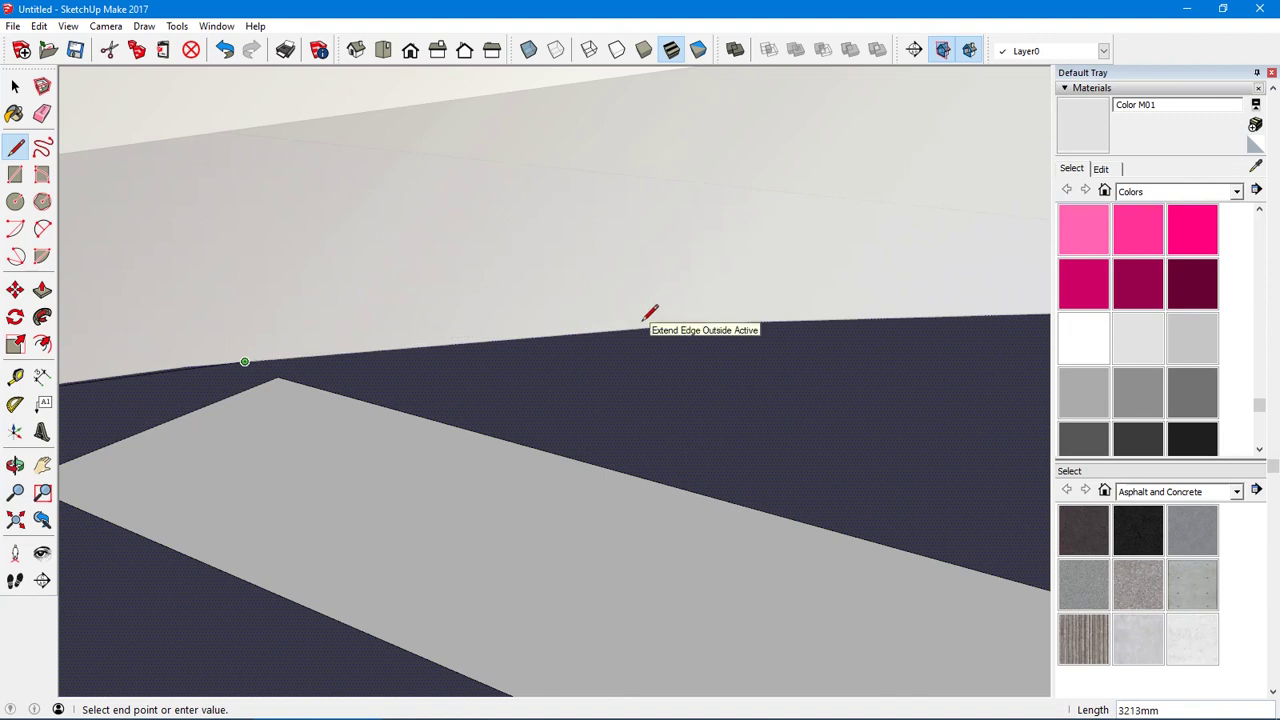
pyautogui.click(684, 322)
pyautogui.moveTo(700, 320); pyautogui.dragTo(397, 351, button='middle')
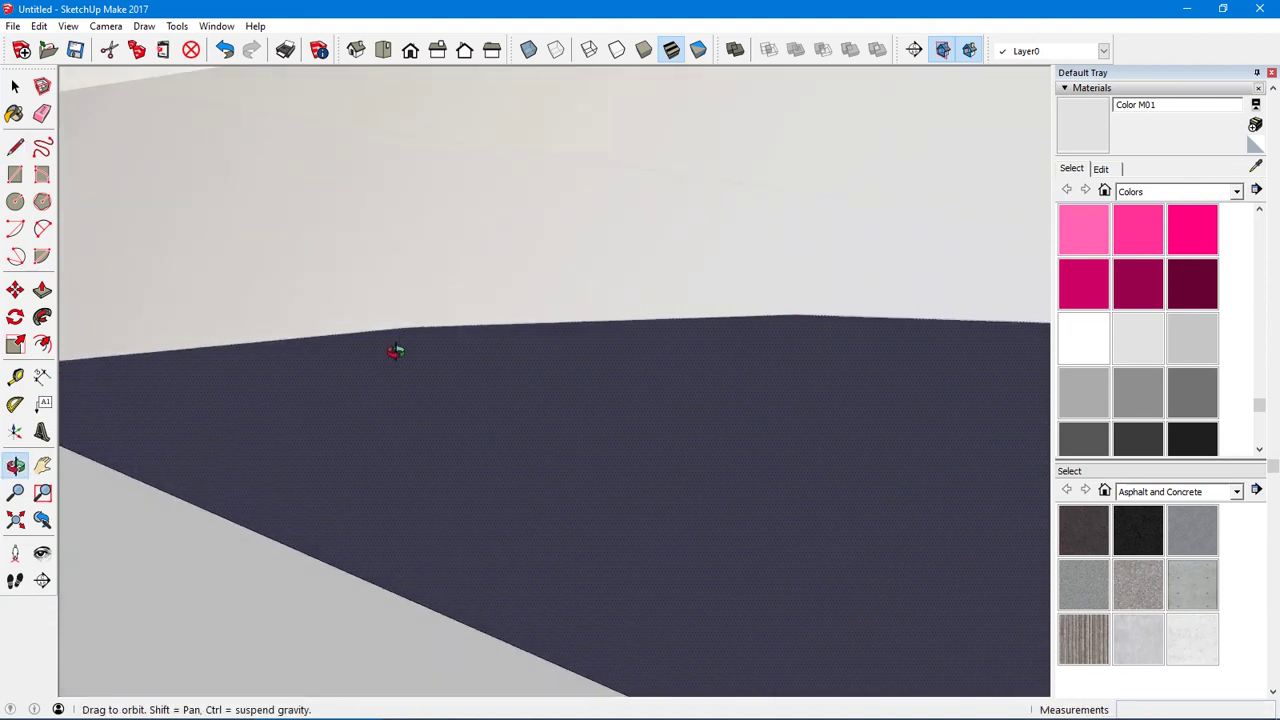
pyautogui.click(796, 312)
pyautogui.moveTo(840, 326); pyautogui.dragTo(603, 337, button='middle')
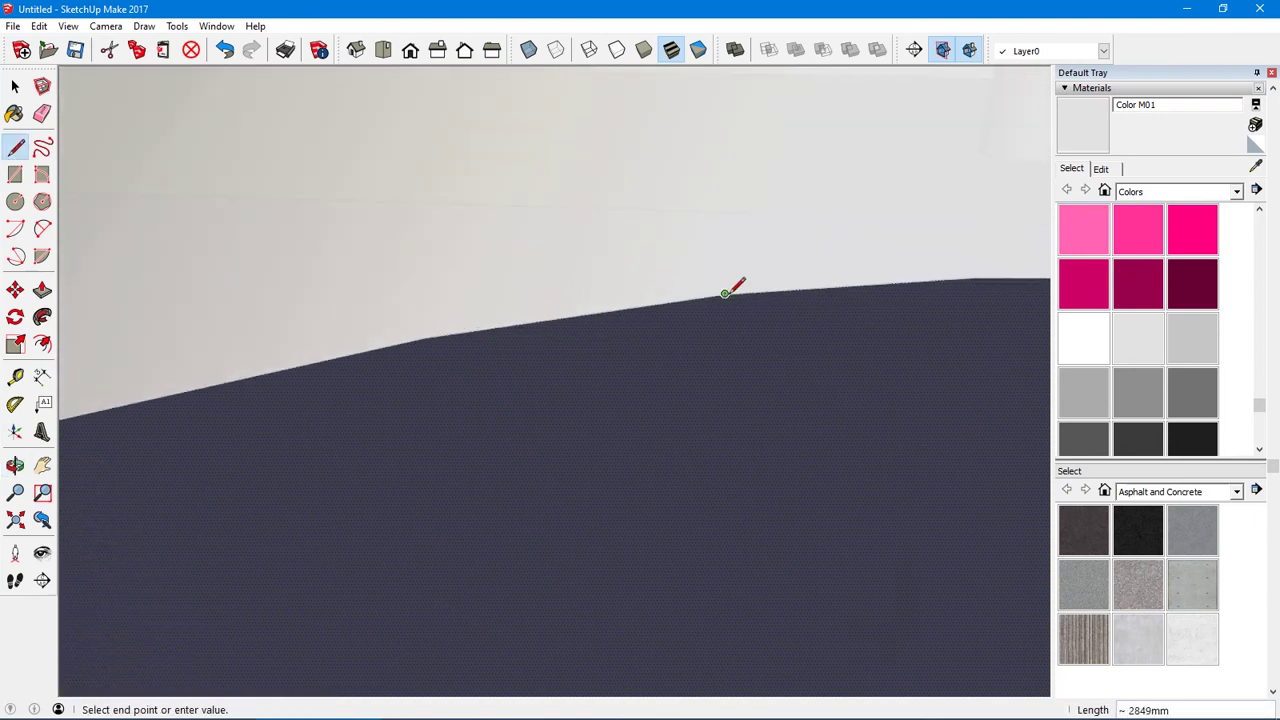
pyautogui.moveTo(725, 293); pyautogui.dragTo(600, 283, button='middle')
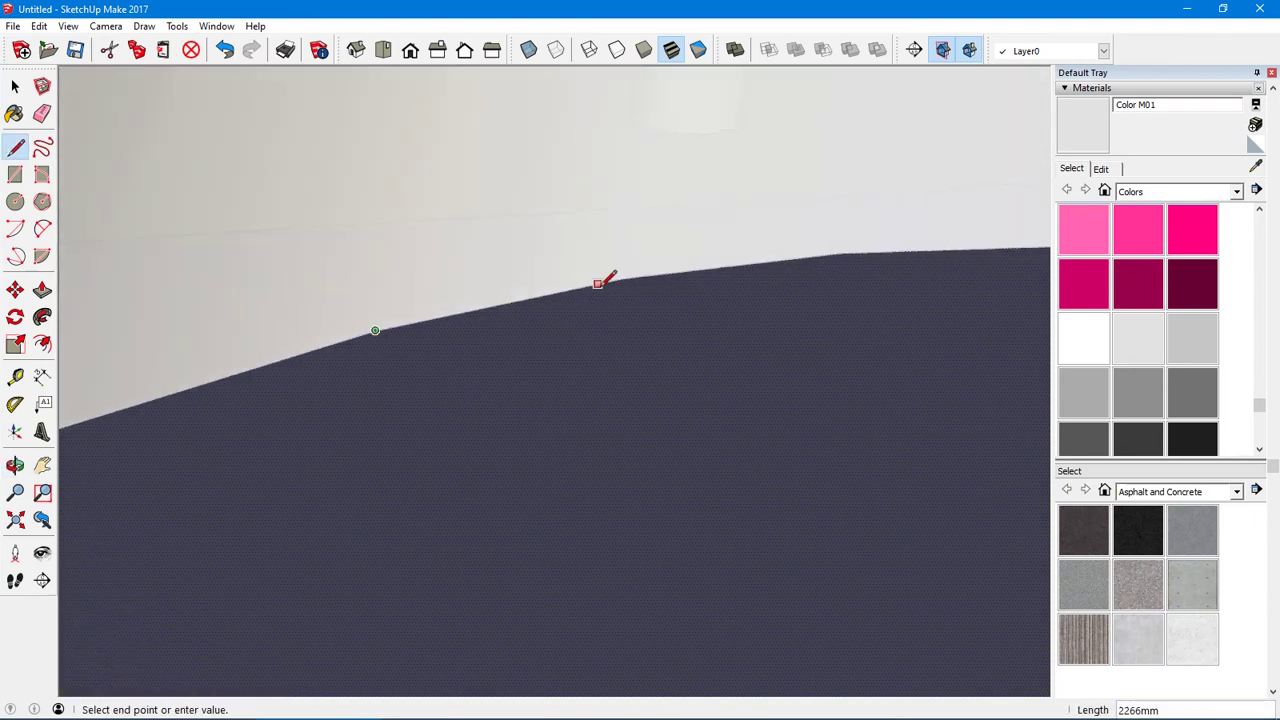
pyautogui.click(843, 250)
pyautogui.moveTo(657, 214); pyautogui.dragTo(535, 274, button='middle')
pyautogui.moveTo(798, 208); pyautogui.dragTo(618, 215, button='middle')
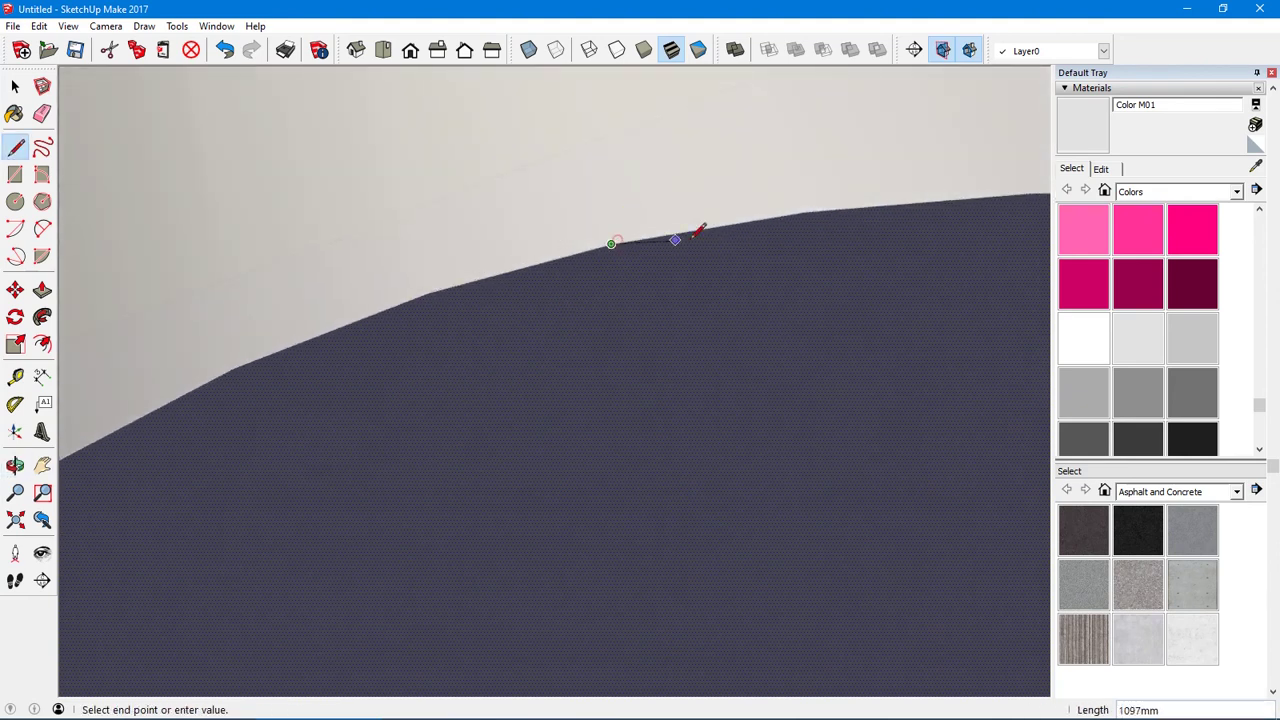
pyautogui.moveTo(812, 210); pyautogui.dragTo(594, 254, button='middle')
pyautogui.moveTo(675, 267); pyautogui.dragTo(494, 351, button='middle')
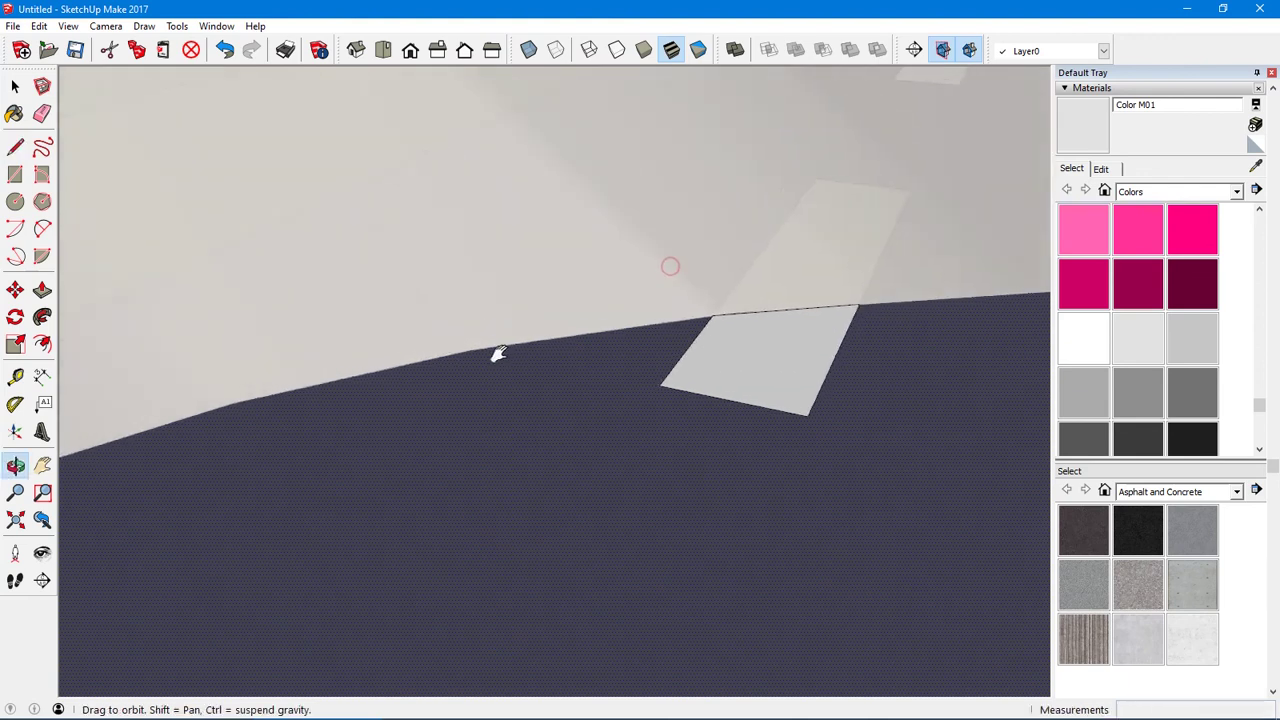
# Trace the ground edge across the split dash and on to the cone's other front corner, meeting the straight line
pyautogui.click(711, 315)
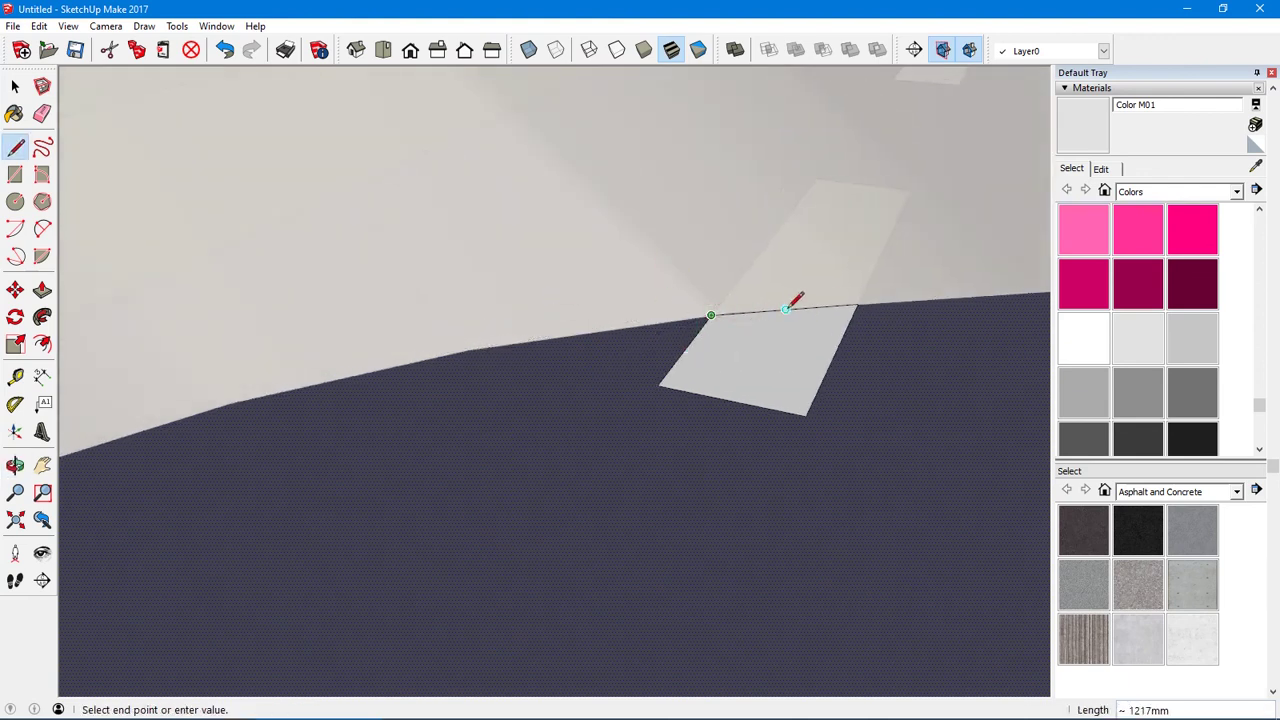
pyautogui.click(858, 303)
pyautogui.moveTo(694, 314); pyautogui.dragTo(660, 250, button='middle')
pyautogui.moveTo(676, 328); pyautogui.dragTo(704, 290, button='middle')
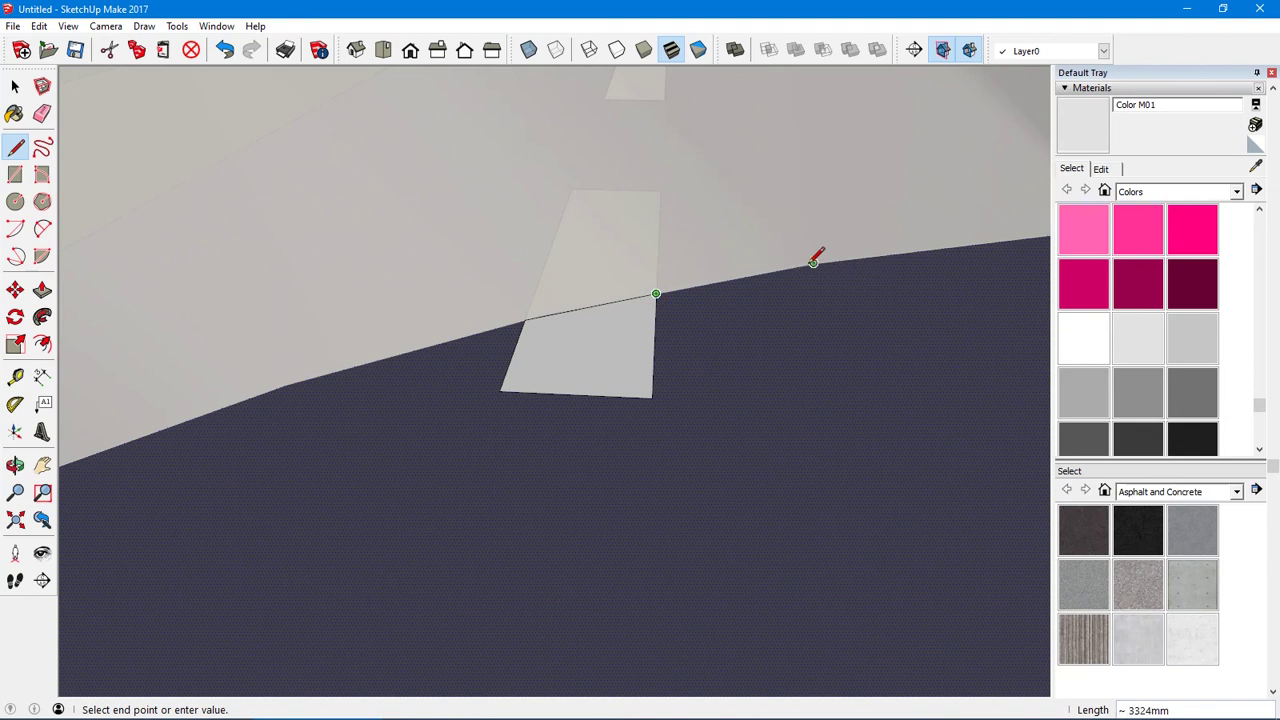
pyautogui.moveTo(814, 260); pyautogui.dragTo(593, 335, button='middle')
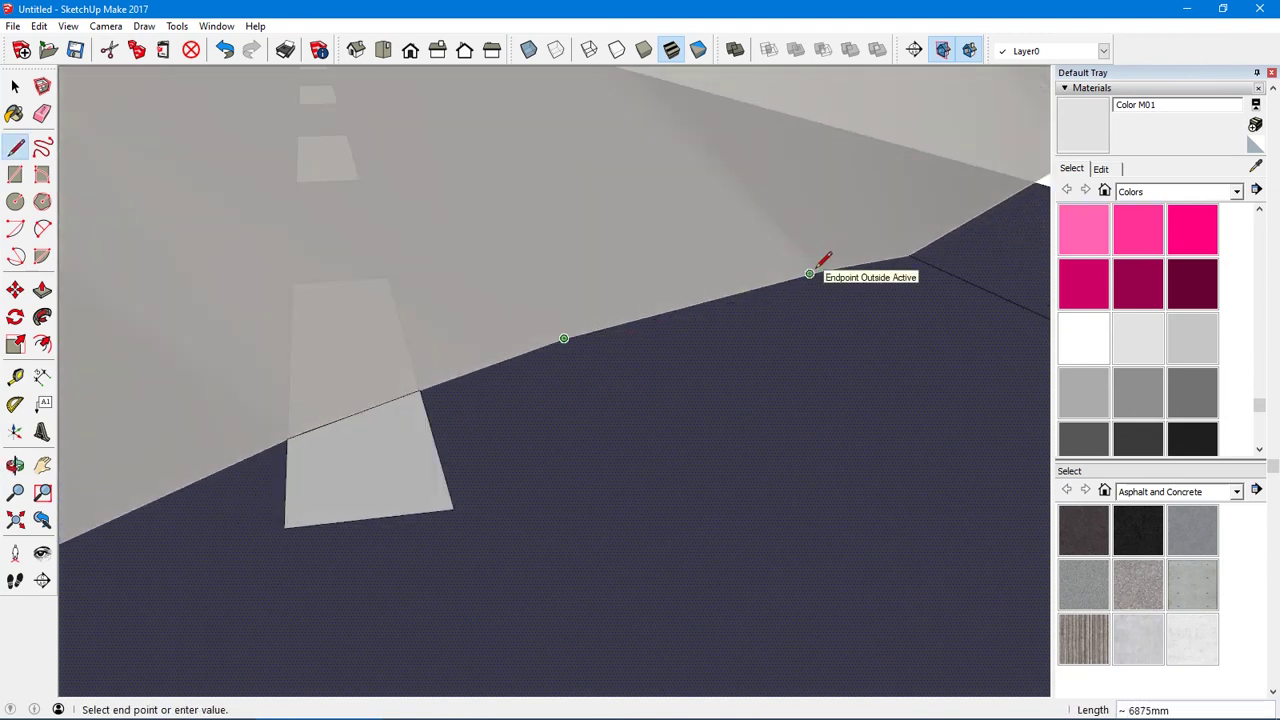
pyautogui.moveTo(826, 271); pyautogui.dragTo(484, 393, button='middle')
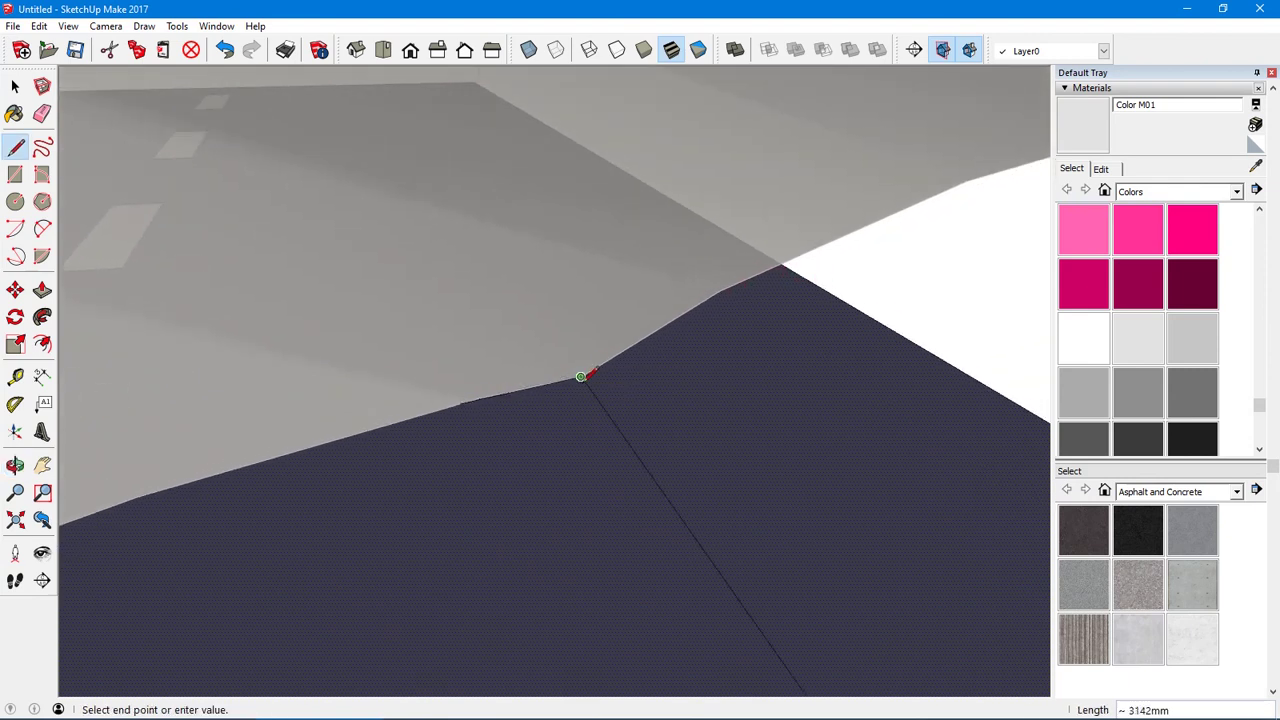
pyautogui.click(718, 290)
pyautogui.moveTo(780, 263); pyautogui.dragTo(583, 263, button='middle')
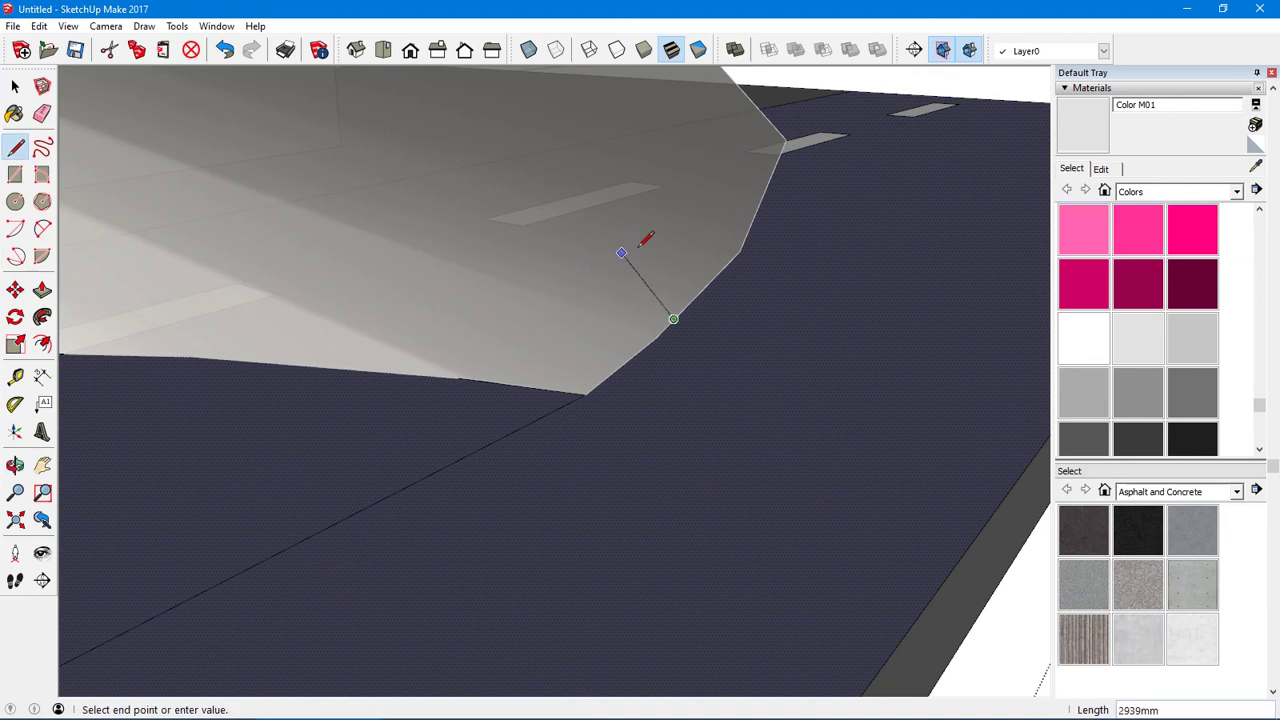
pyautogui.press('Escape')
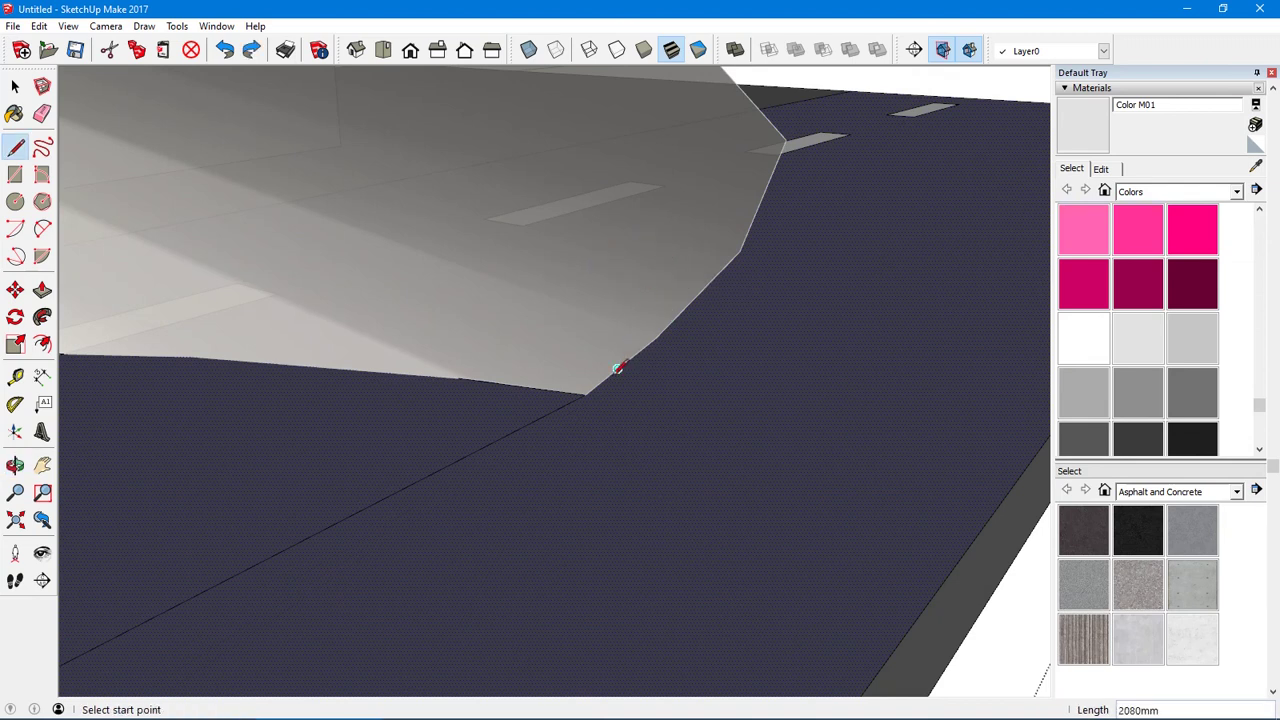
pyautogui.press('space')
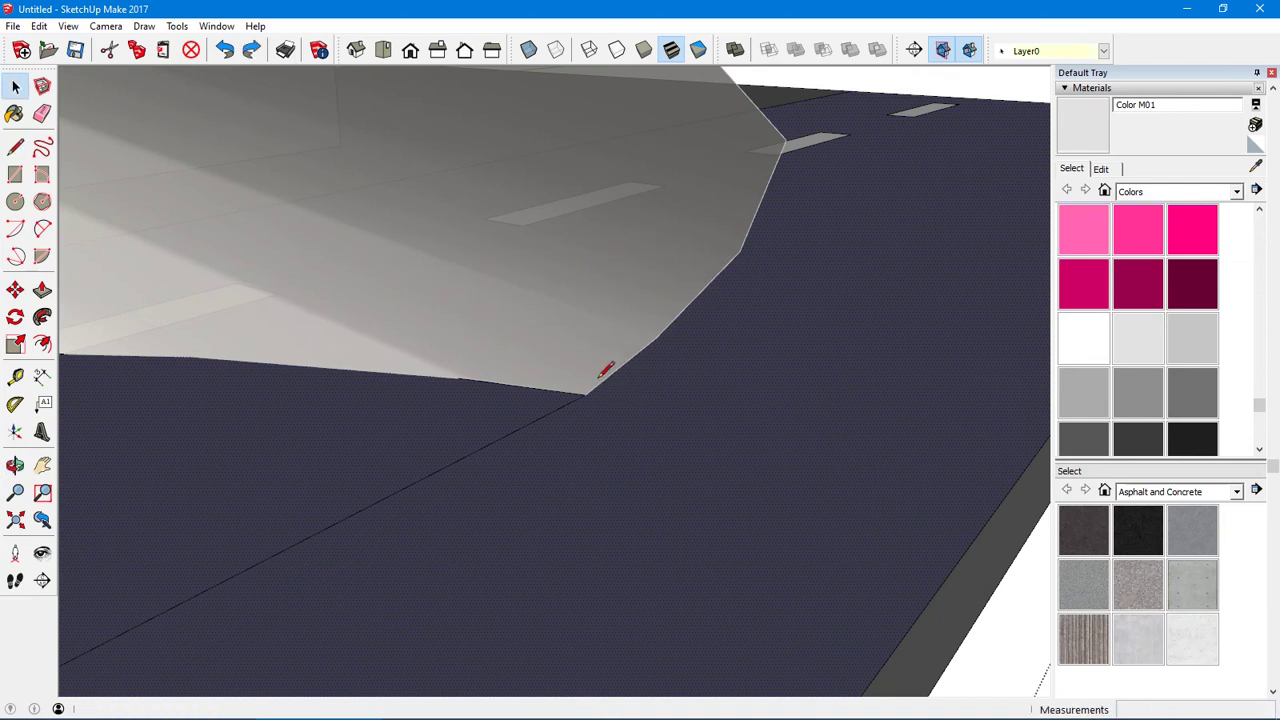
# Draw a line about 3142 mm long along the cone's ground edge from its front corner to the next vertex, and finish editing the group
pyautogui.scroll(-5, 591, 393)
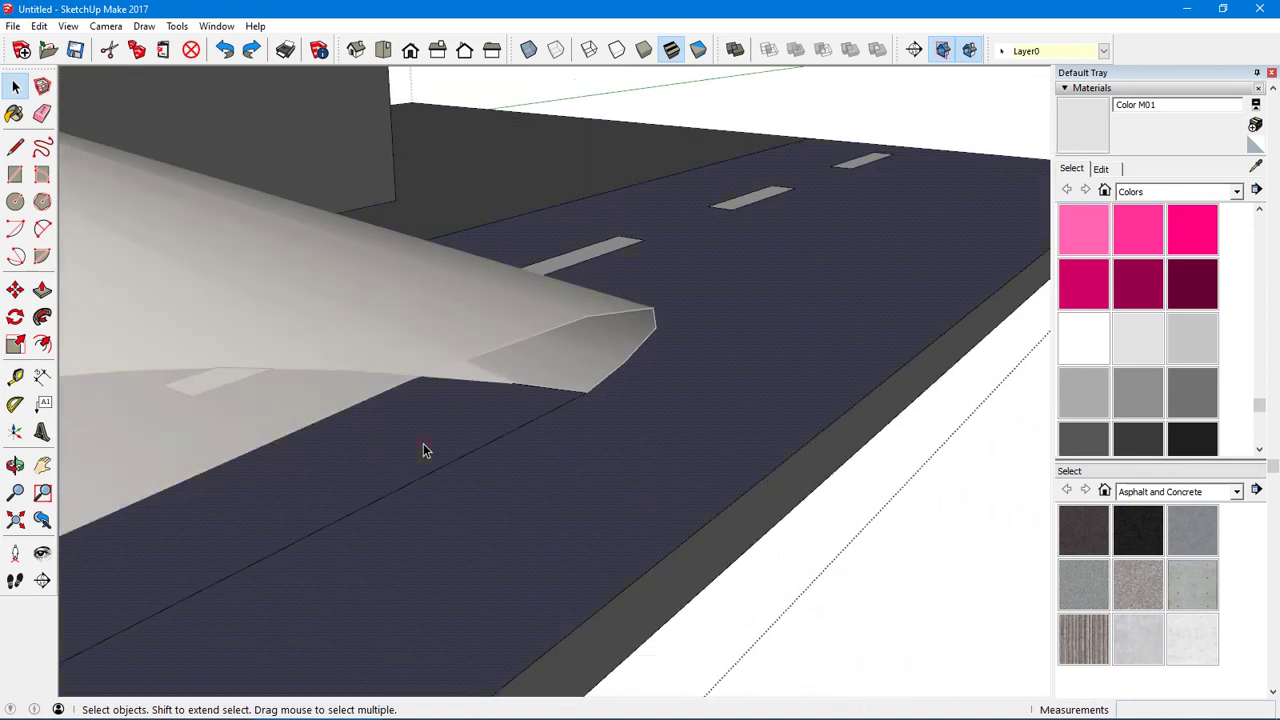
pyautogui.moveTo(423, 449); pyautogui.dragTo(414, 366, button='middle')
pyautogui.press('l')
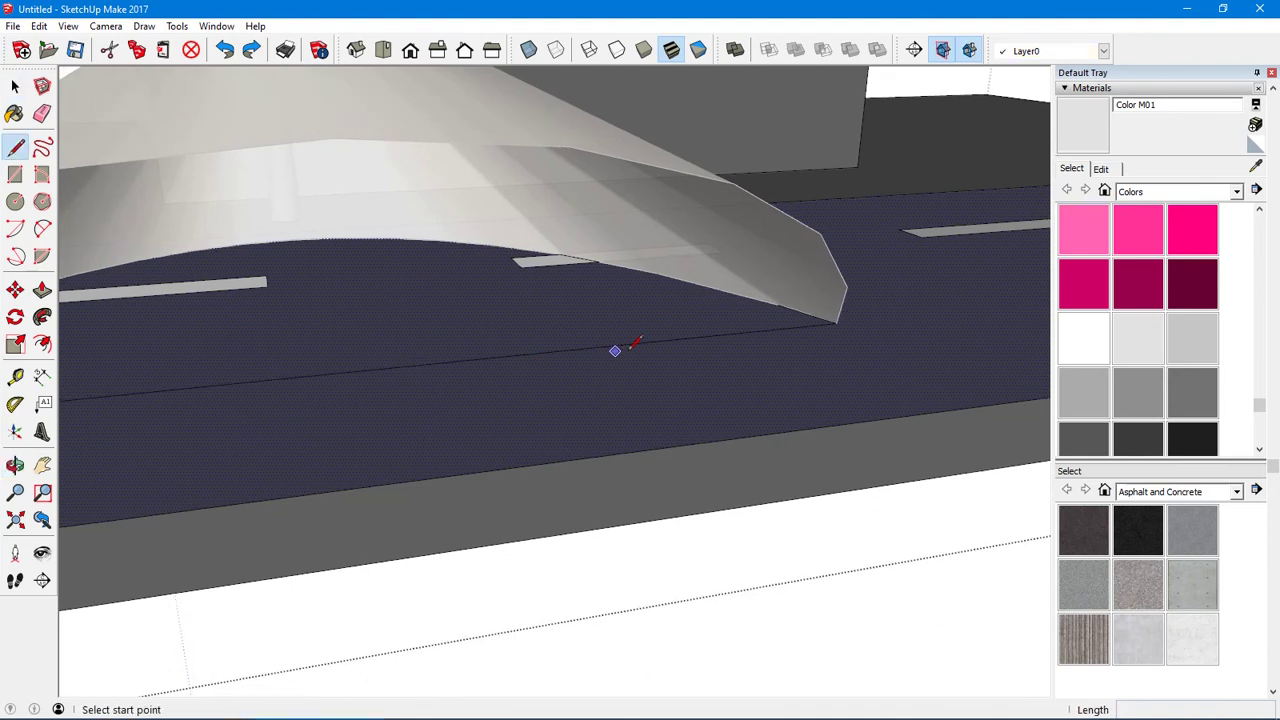
pyautogui.click(836, 321)
pyautogui.click(771, 296)
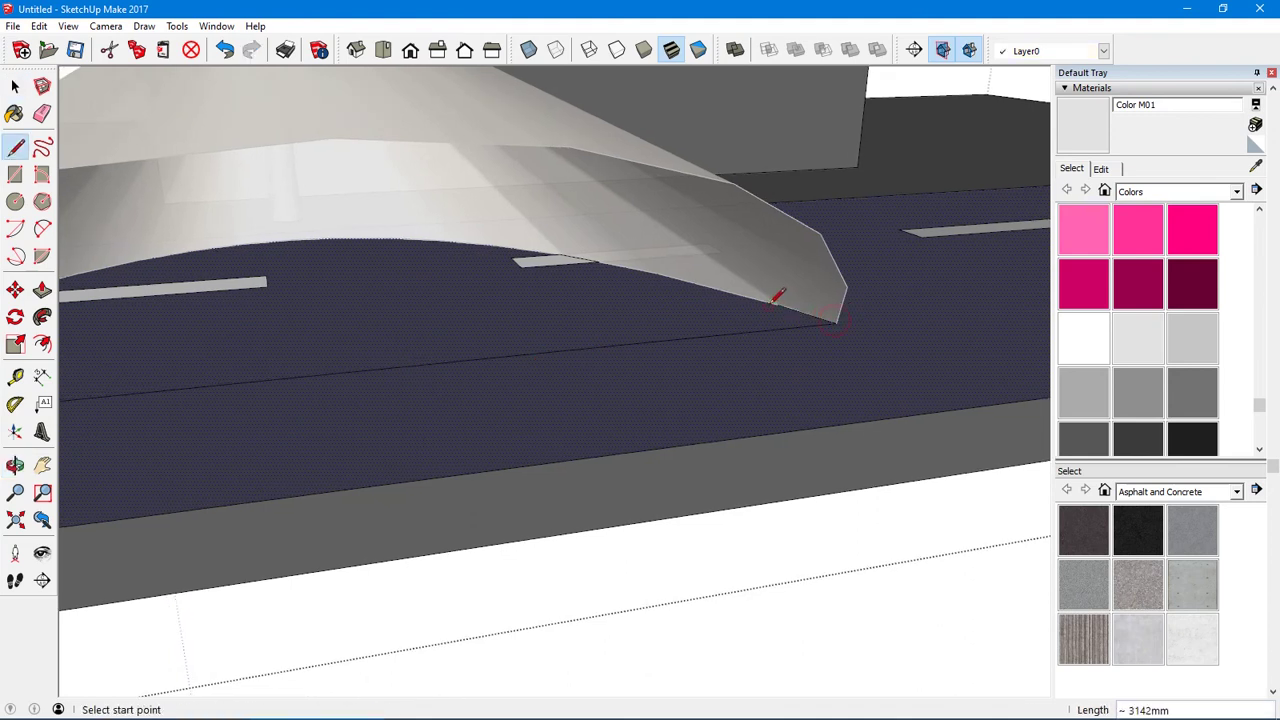
pyautogui.press('space')
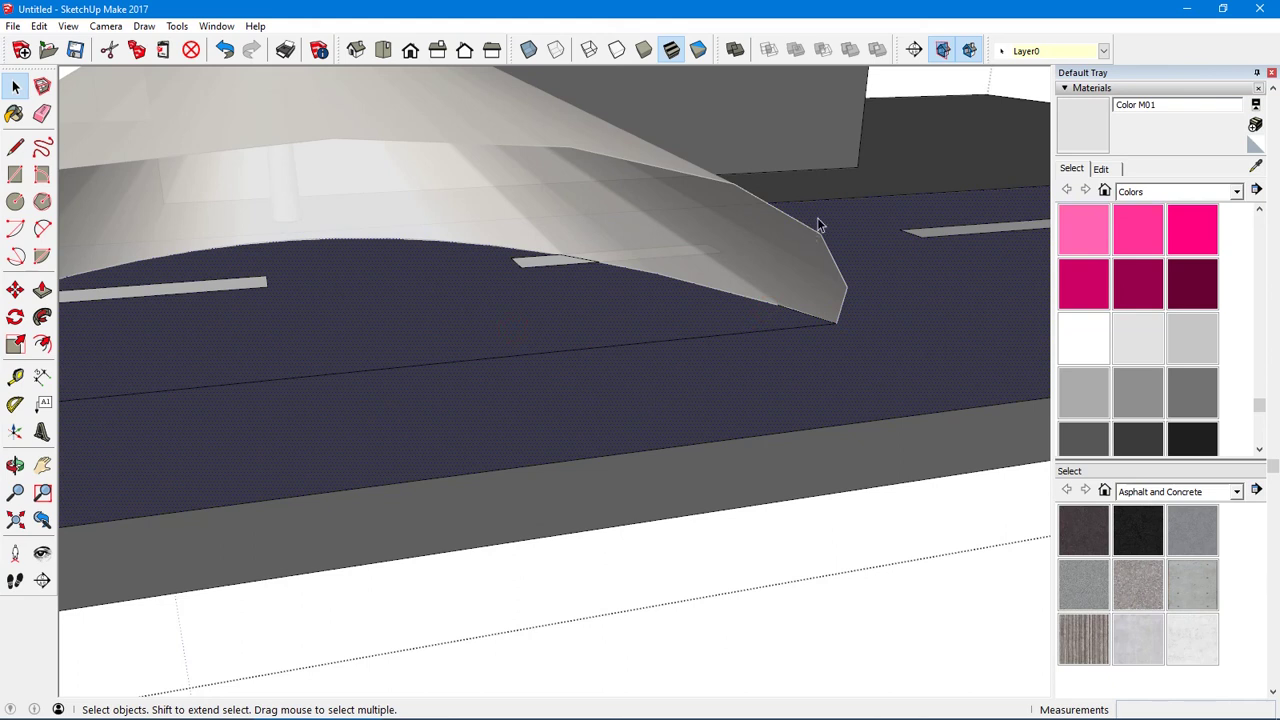
pyautogui.moveTo(579, 338); pyautogui.dragTo(710, 300, button='middle')
pyautogui.scroll(-4, 706, 298)
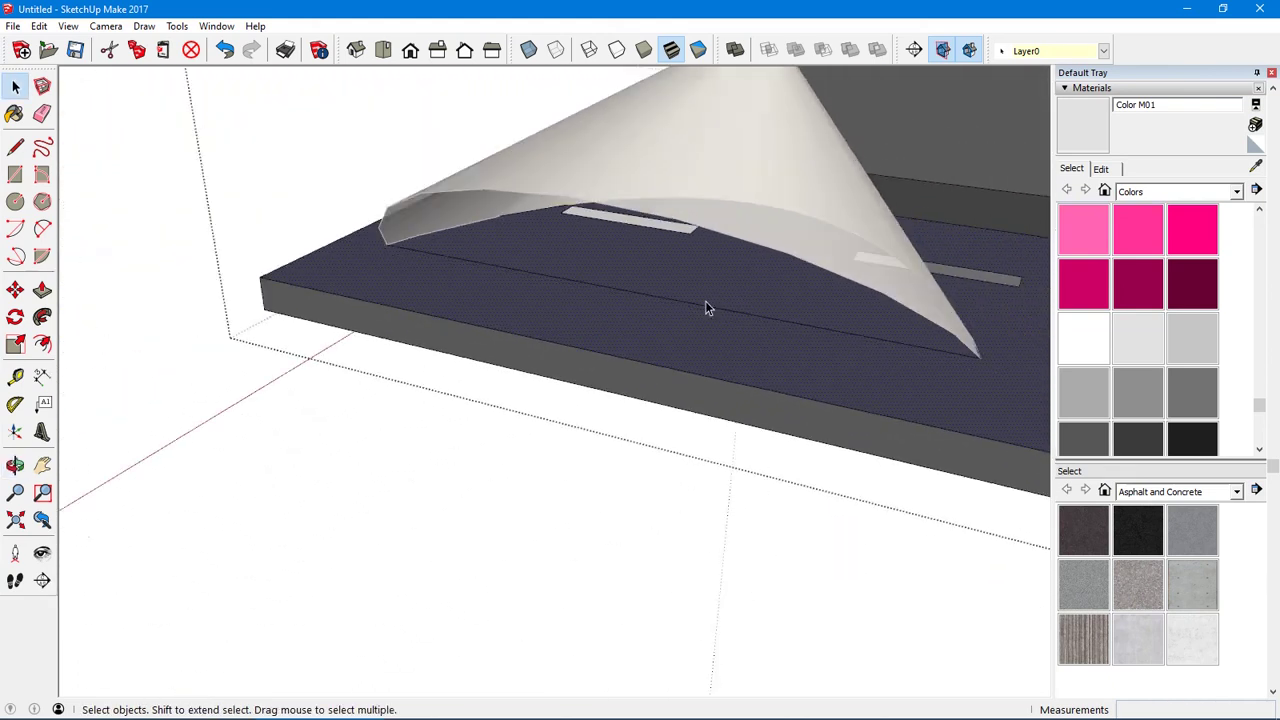
pyautogui.moveTo(584, 286); pyautogui.dragTo(792, 336, button='middle')
pyautogui.click(385, 404)
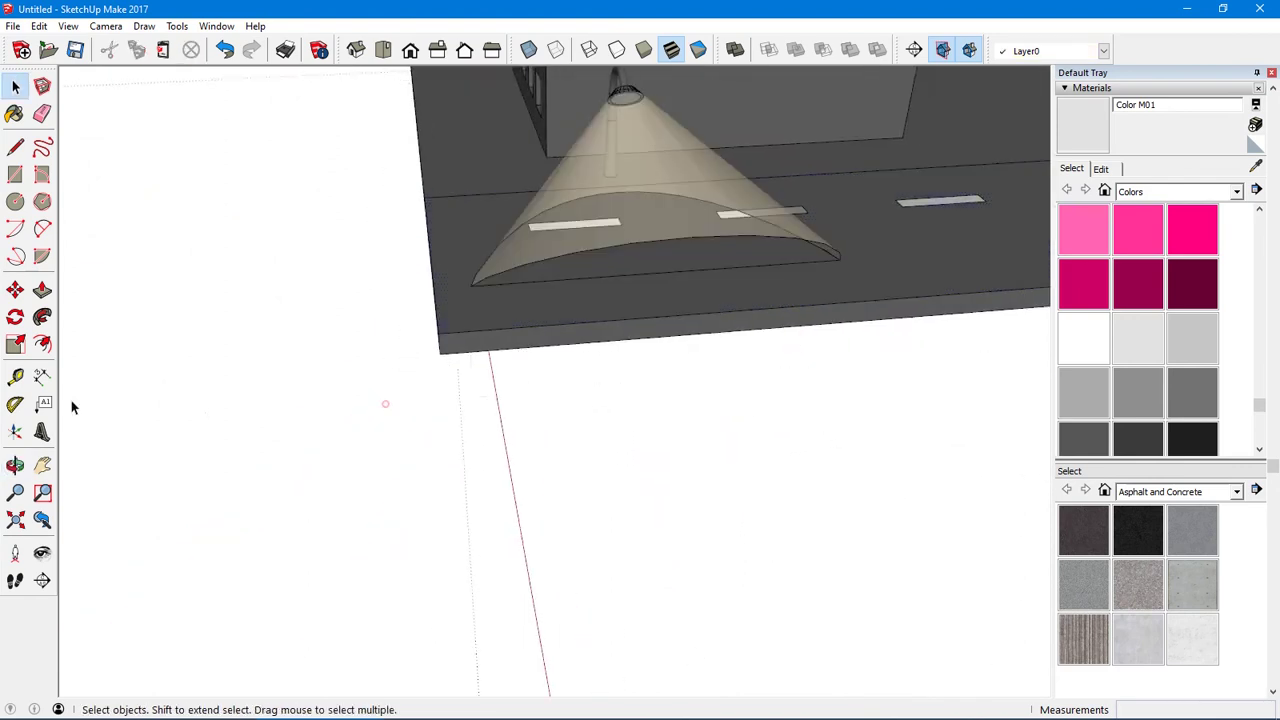
# Examine the whole scene with building, dashed road and street lamp beam from several sides
pyautogui.moveTo(521, 455); pyautogui.dragTo(494, 458, button='middle')
pyautogui.moveTo(163, 395); pyautogui.dragTo(199, 280, button='middle')
pyautogui.scroll(-3, 443, 404)
pyautogui.moveTo(336, 327); pyautogui.dragTo(577, 405, button='middle')
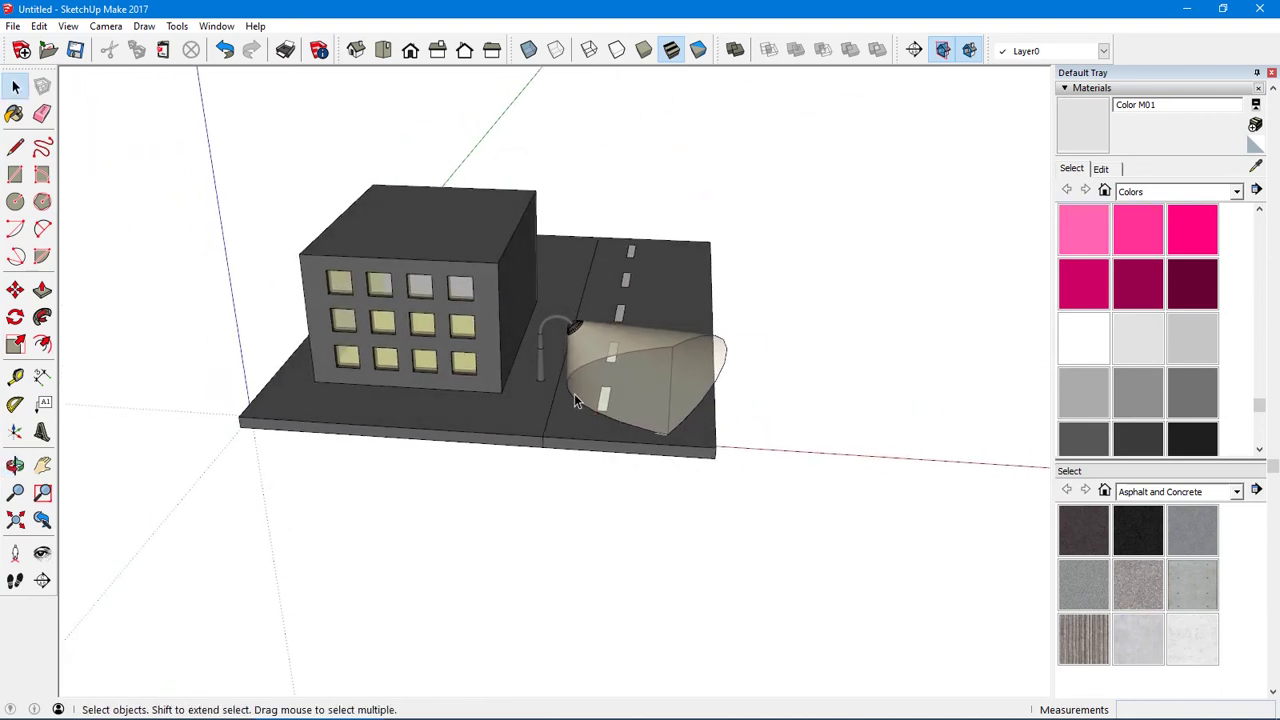
pyautogui.moveTo(563, 381); pyautogui.dragTo(367, 380, button='middle')
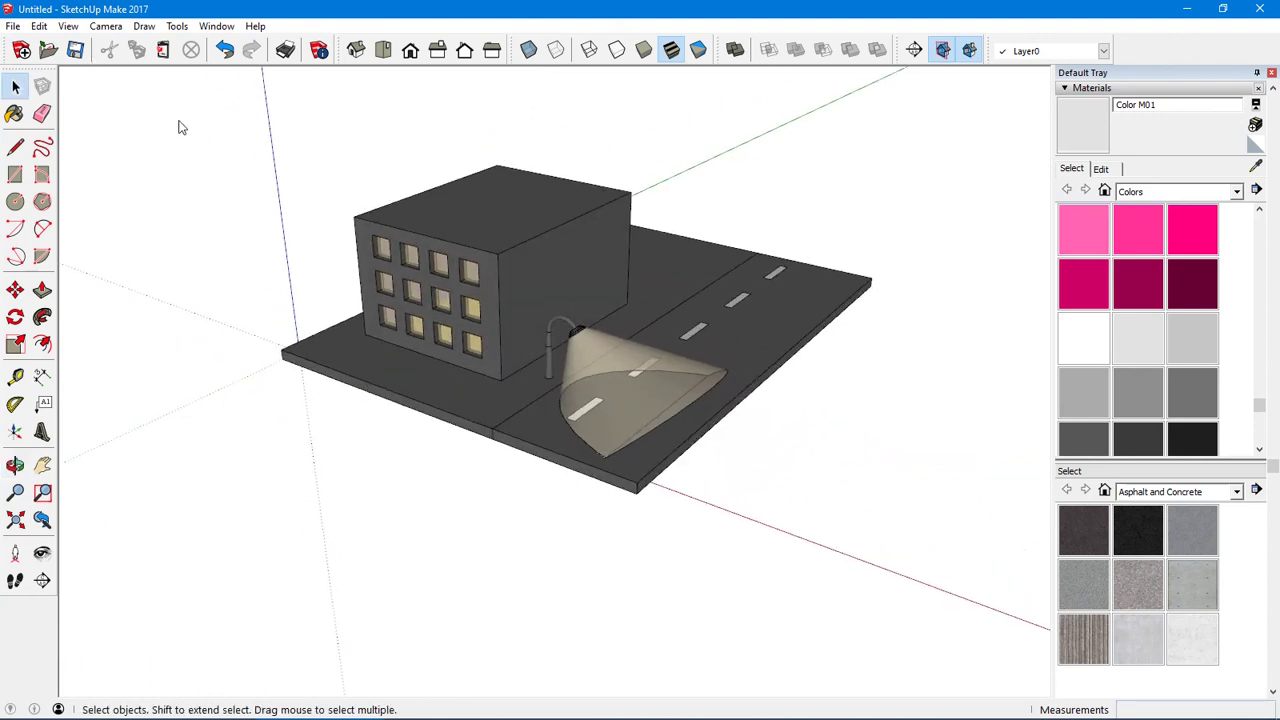
pyautogui.moveTo(178, 126); pyautogui.dragTo(484, 357, button='middle')
pyautogui.scroll(3, 572, 370)
pyautogui.scroll(2, 572, 374)
pyautogui.scroll(-5, 477, 316)
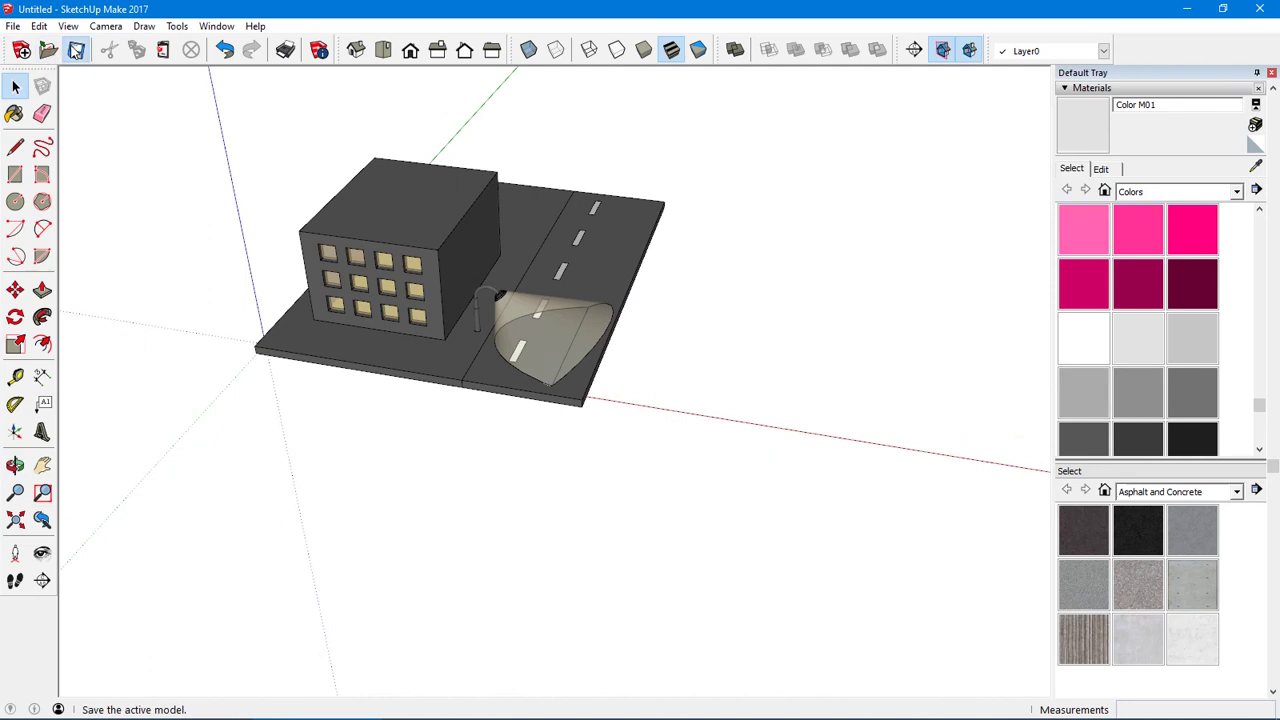
# Save the model as Night3
pyautogui.click(76, 50)
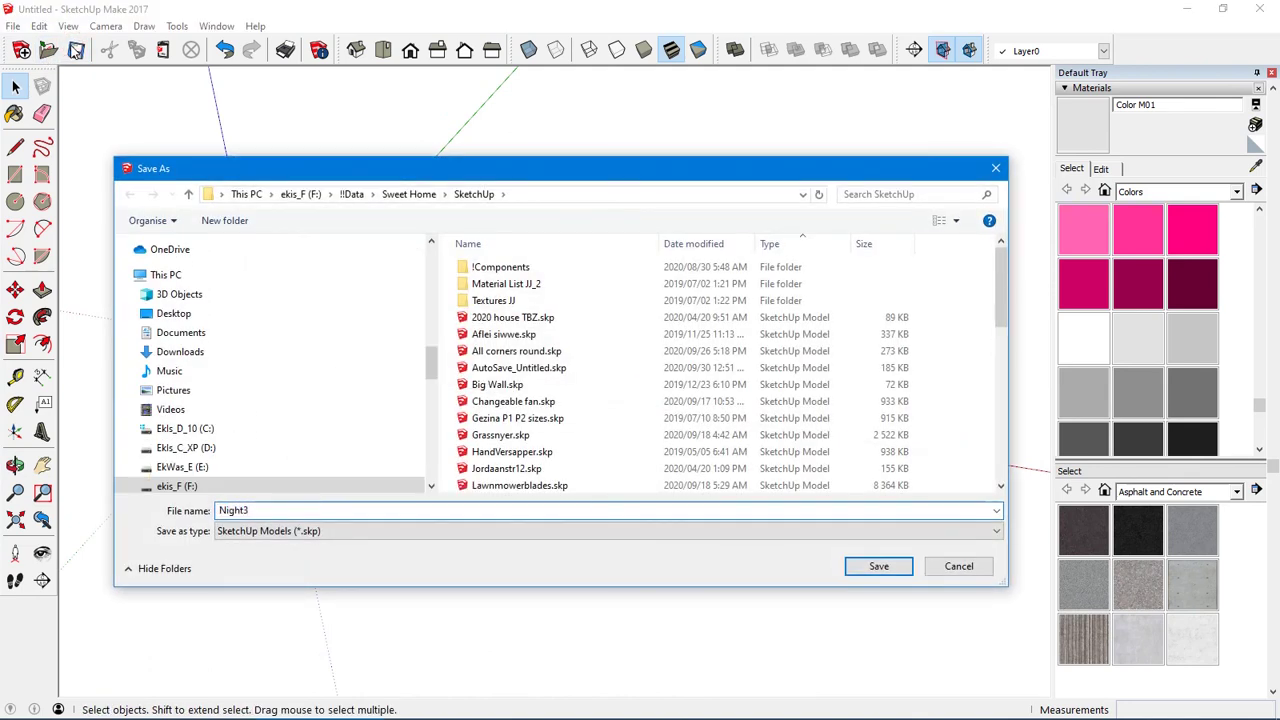
pyautogui.press('Return')
# Open the recent model New Night.skp and view the slab with the half-round tunnel and lamp outline
pyautogui.click(13, 26)
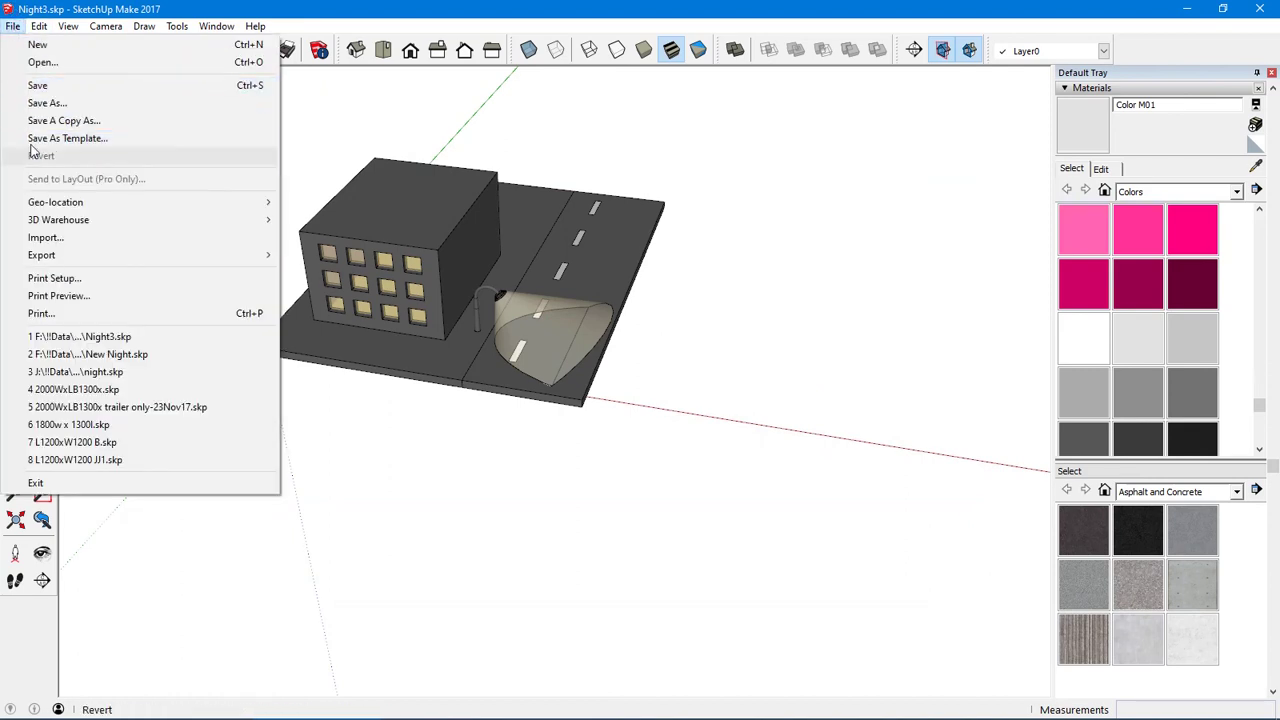
pyautogui.click(75, 355)
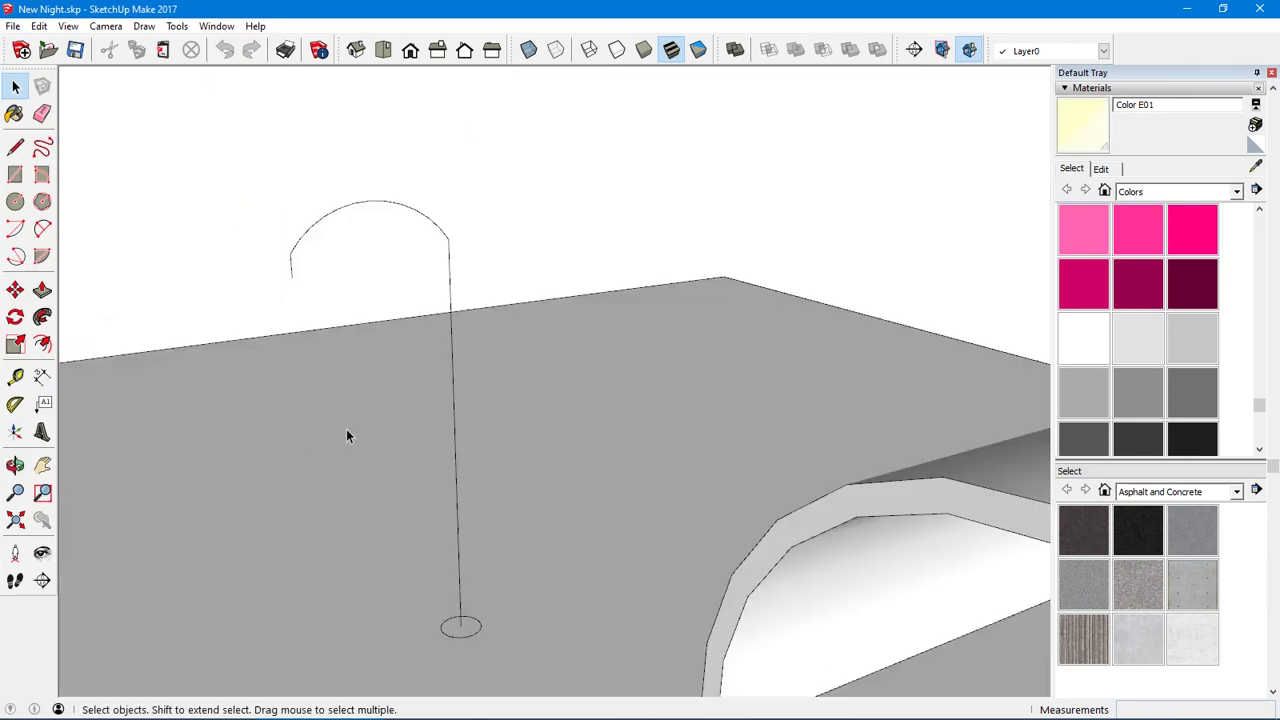
pyautogui.scroll(-6, 346, 429)
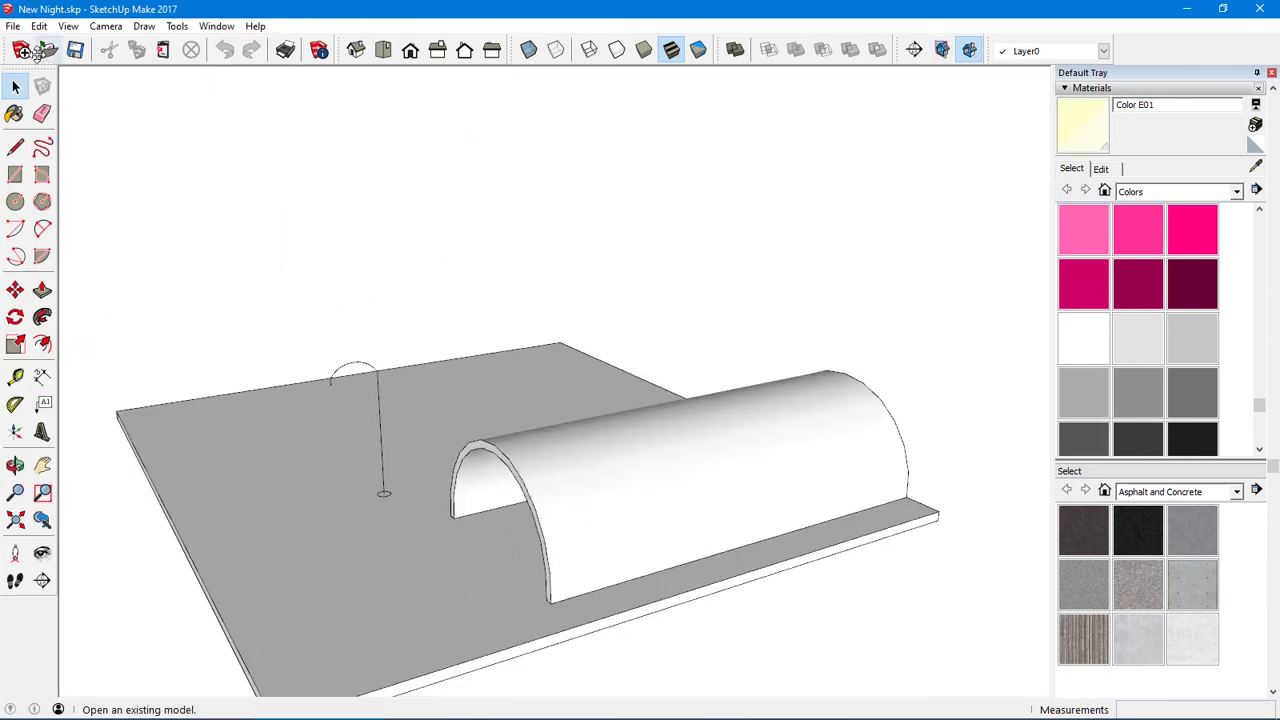
# Open the recent model night.skp and examine the lit house, road and two street lamps
pyautogui.click(13, 26)
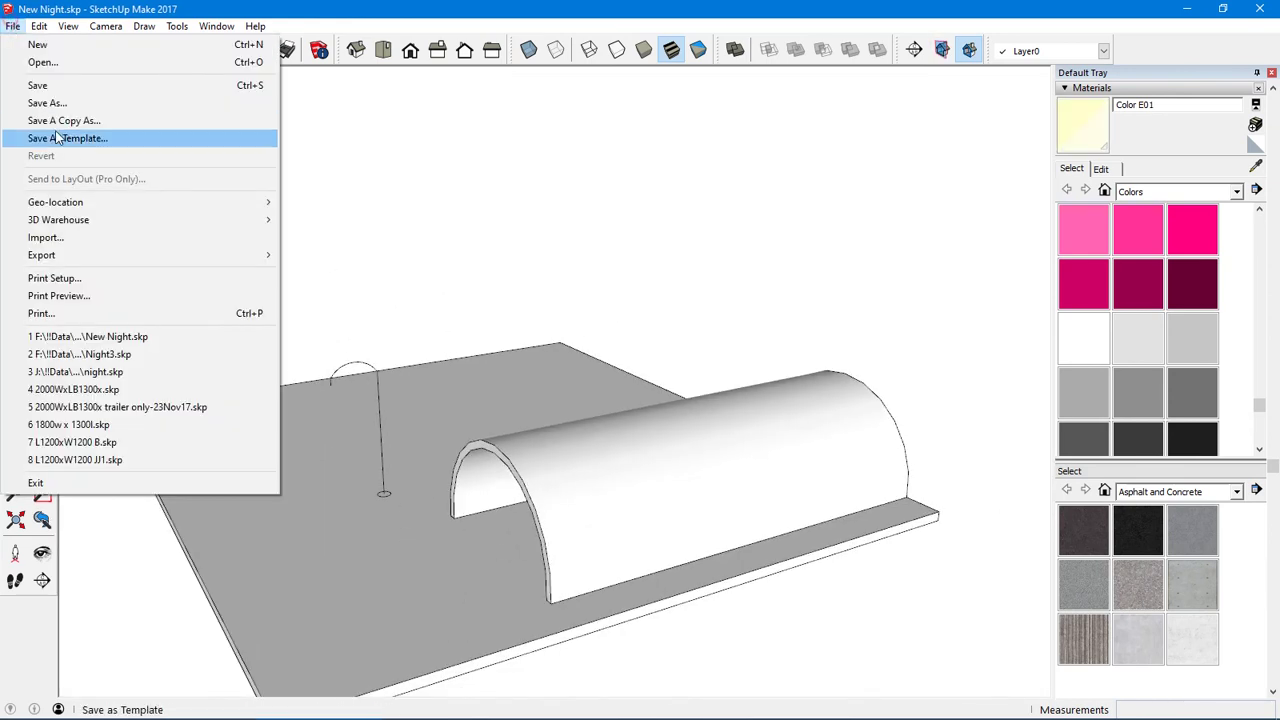
pyautogui.click(100, 370)
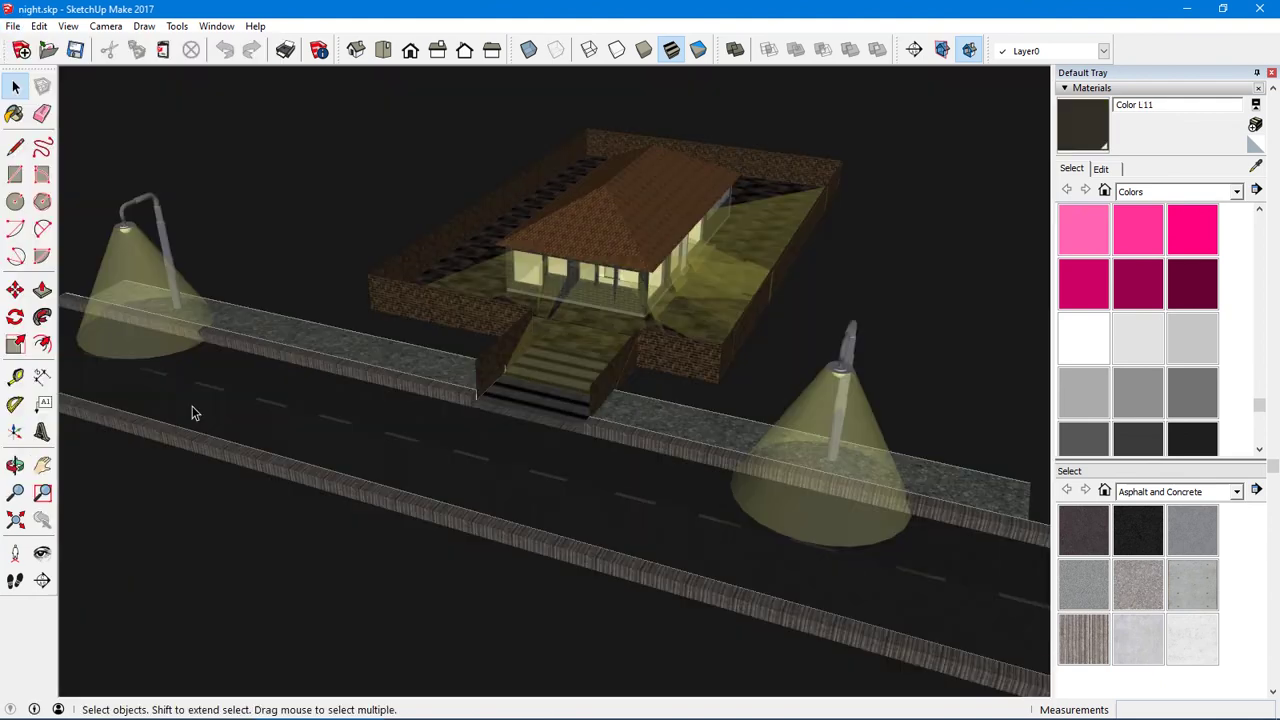
pyautogui.moveTo(193, 413); pyautogui.dragTo(498, 364, button='middle')
pyautogui.scroll(-3, 421, 416)
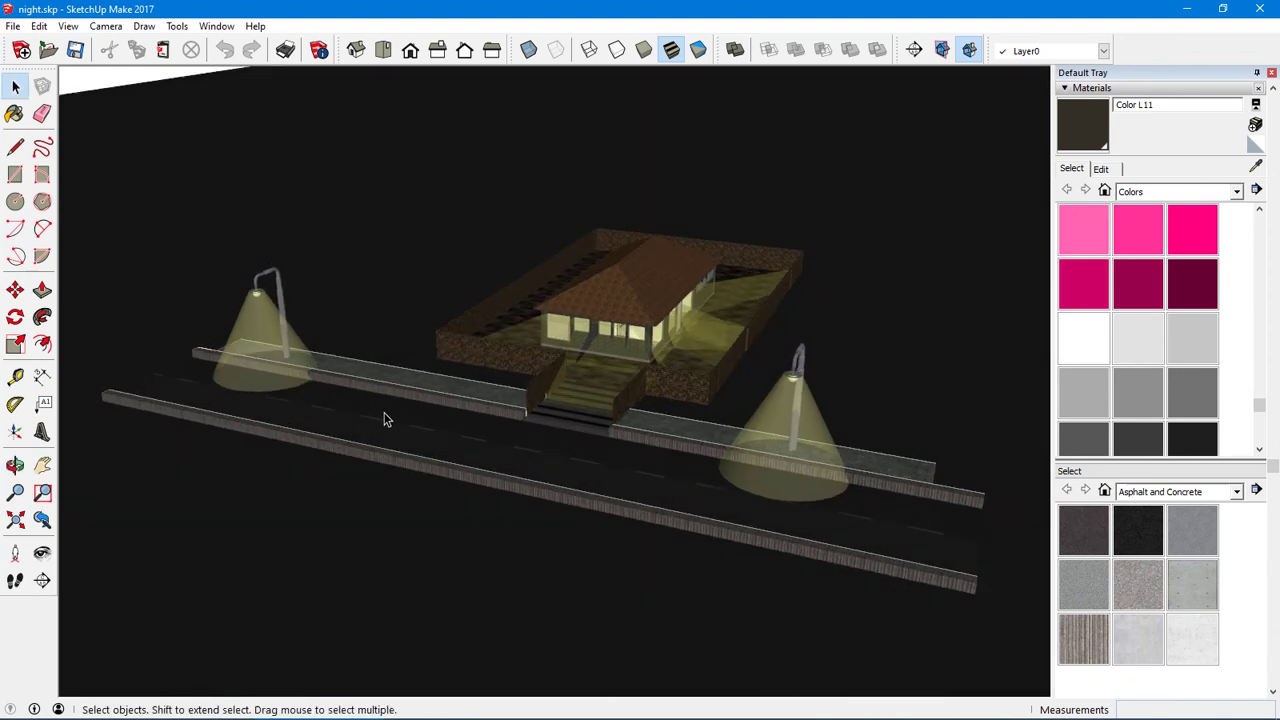
pyautogui.moveTo(580, 420); pyautogui.dragTo(600, 338, button='middle')
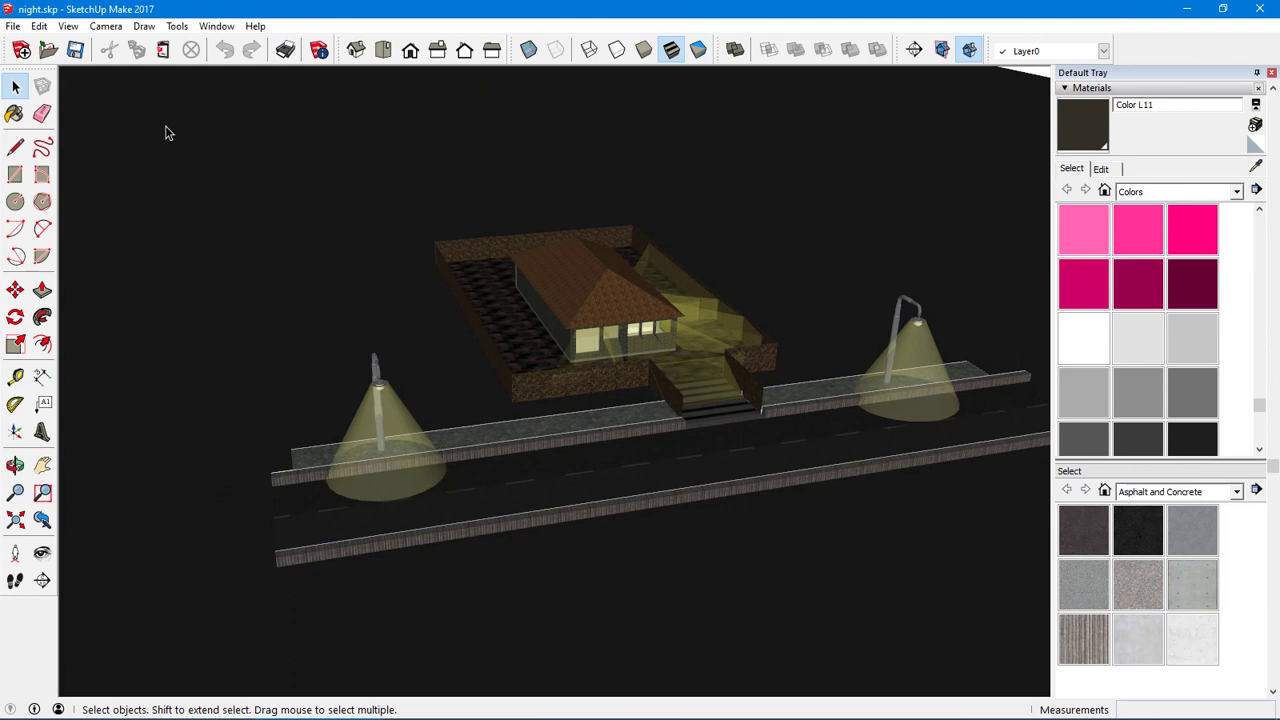
# Reopen New Night.skp, fit the whole model in view and find the dark ground plane with the street corner
pyautogui.click(12, 26)
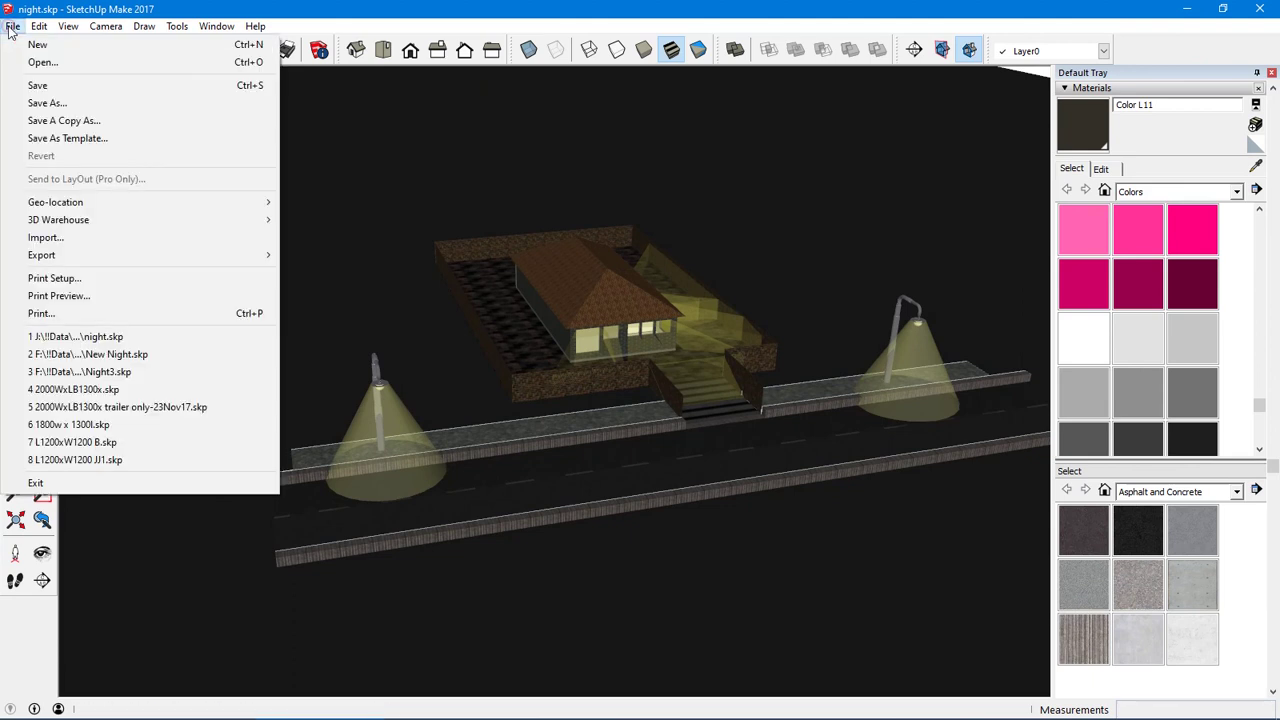
pyautogui.click(122, 354)
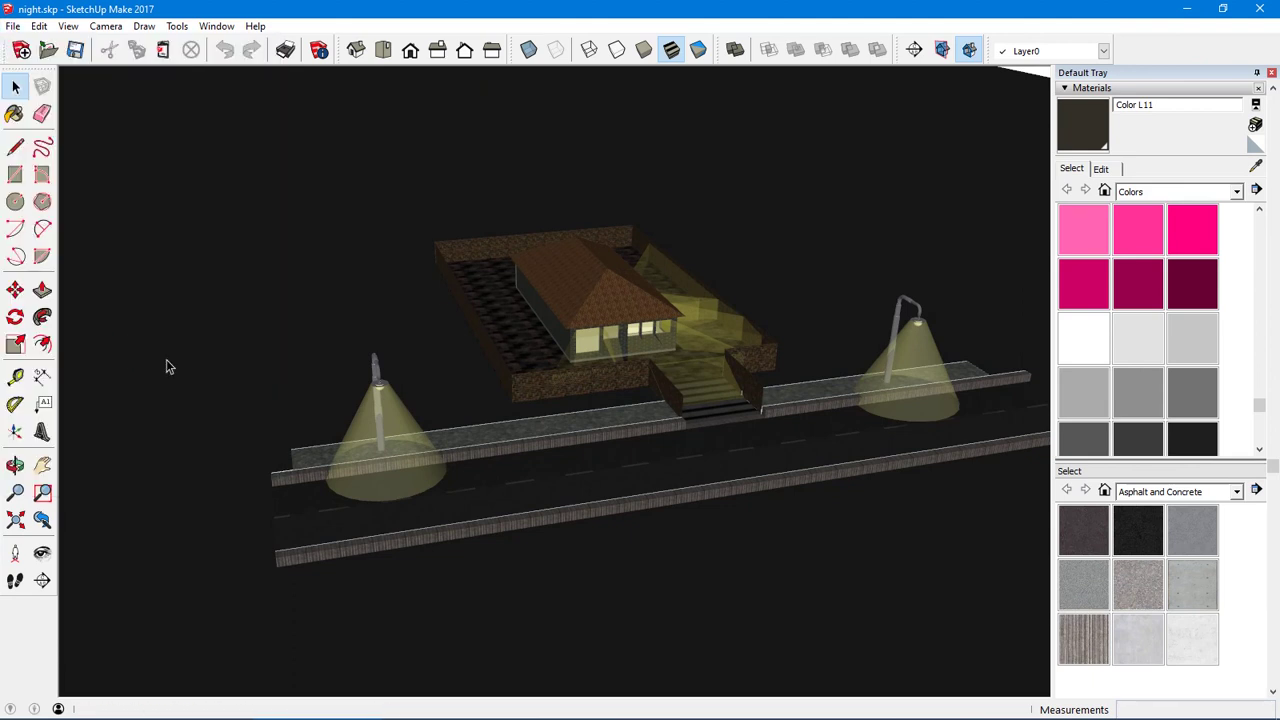
pyautogui.scroll(-5, 193, 407)
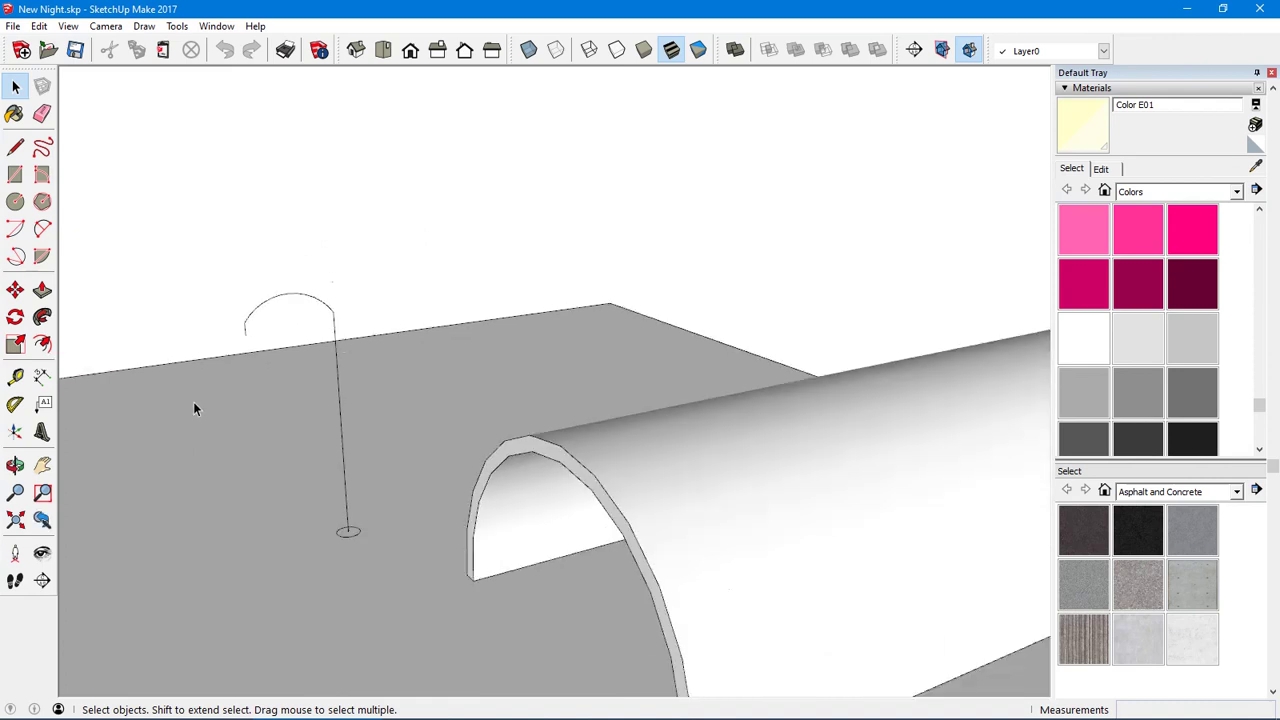
pyautogui.click(15, 521)
pyautogui.moveTo(71, 494); pyautogui.dragTo(306, 497, button='middle')
pyautogui.scroll(8, 306, 497)
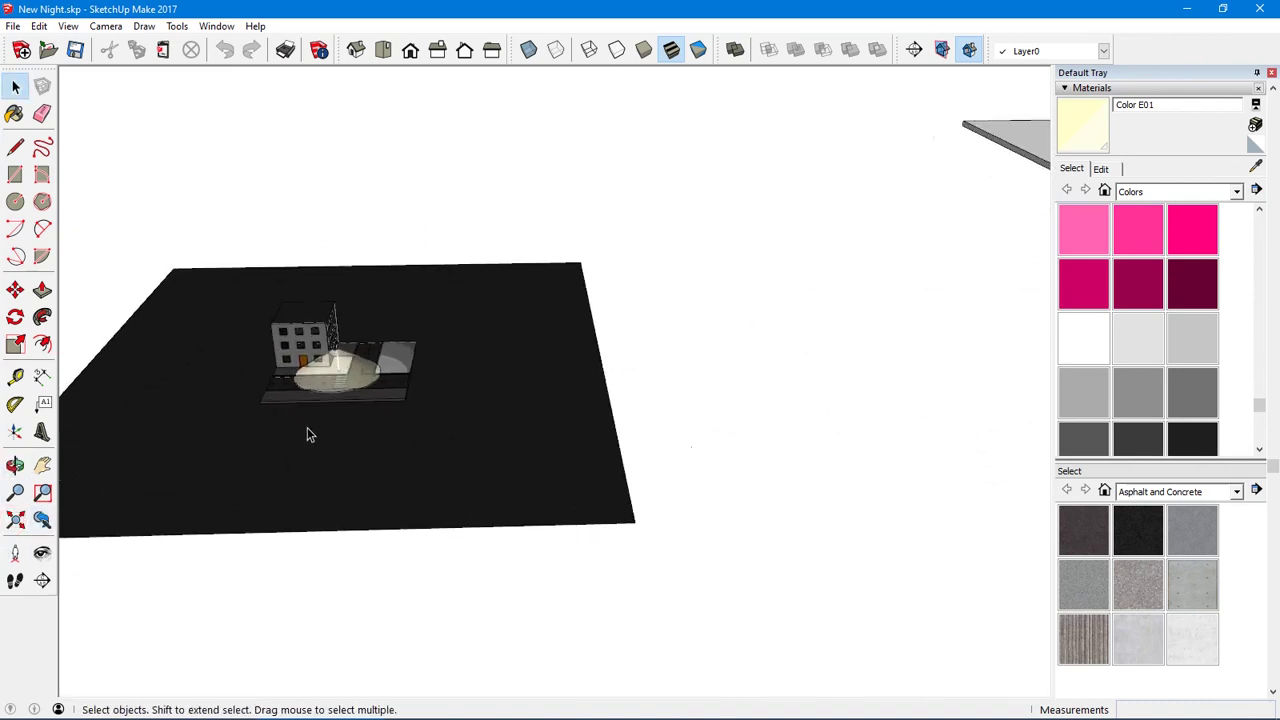
# Examine the street corner scene: the lamp, its light cone, the lit pavement and building walls, and the shaded slab across the road
pyautogui.scroll(3, 330, 410)
pyautogui.moveTo(334, 400); pyautogui.dragTo(500, 377, button='middle')
pyautogui.scroll(2, 409, 353)
pyautogui.scroll(5, 397, 269)
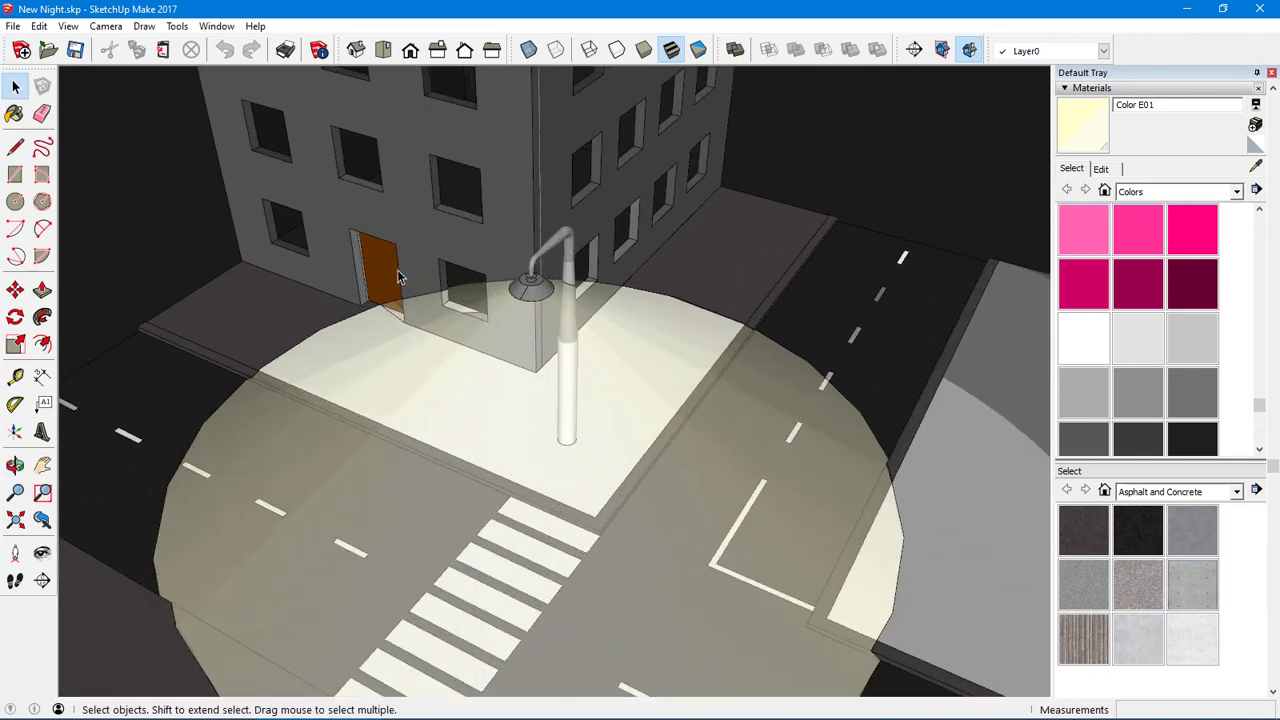
pyautogui.moveTo(397, 269); pyautogui.dragTo(376, 320, button='middle')
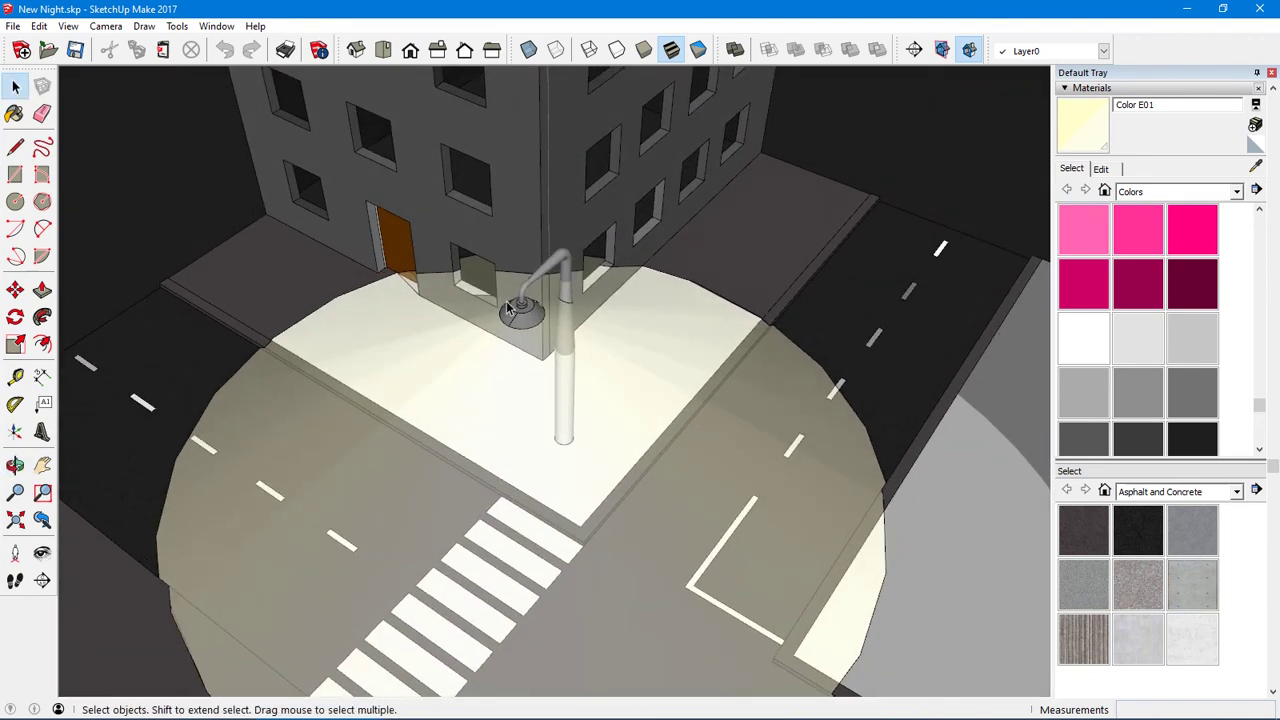
pyautogui.moveTo(508, 308); pyautogui.dragTo(455, 302, button='middle')
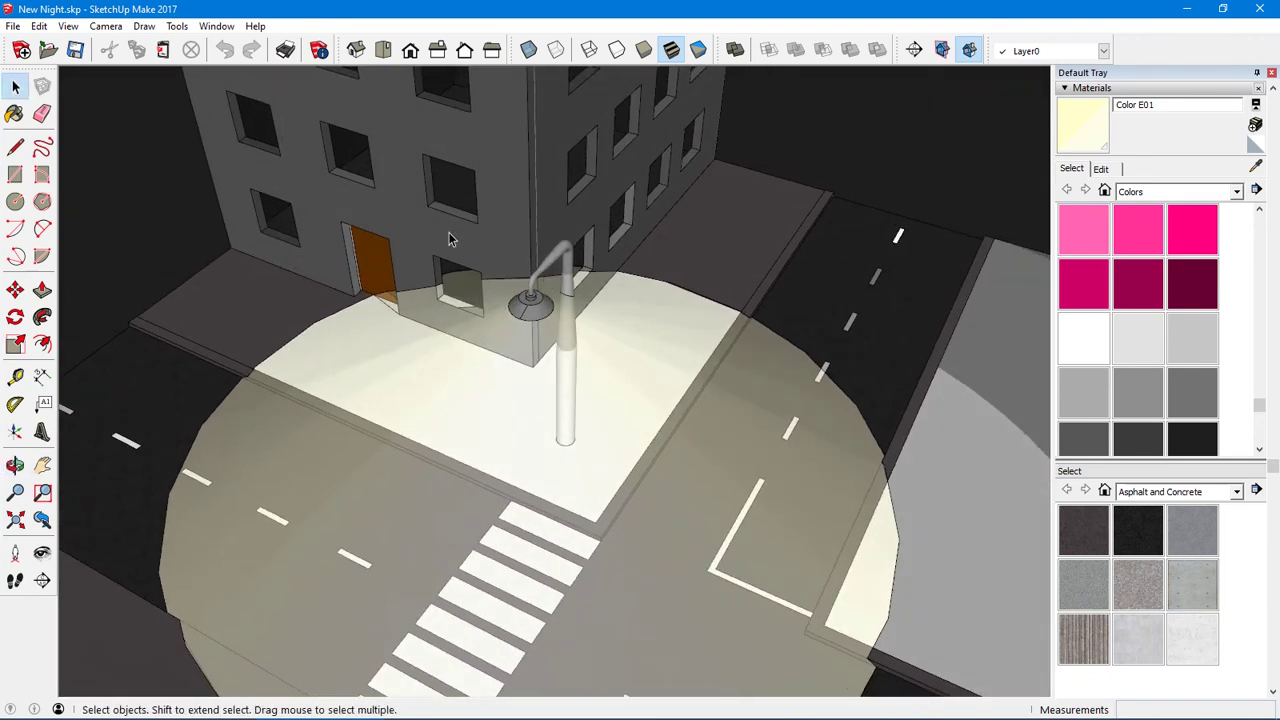
pyautogui.moveTo(449, 239); pyautogui.dragTo(464, 316, button='middle')
pyautogui.moveTo(566, 260); pyautogui.dragTo(474, 288, button='middle')
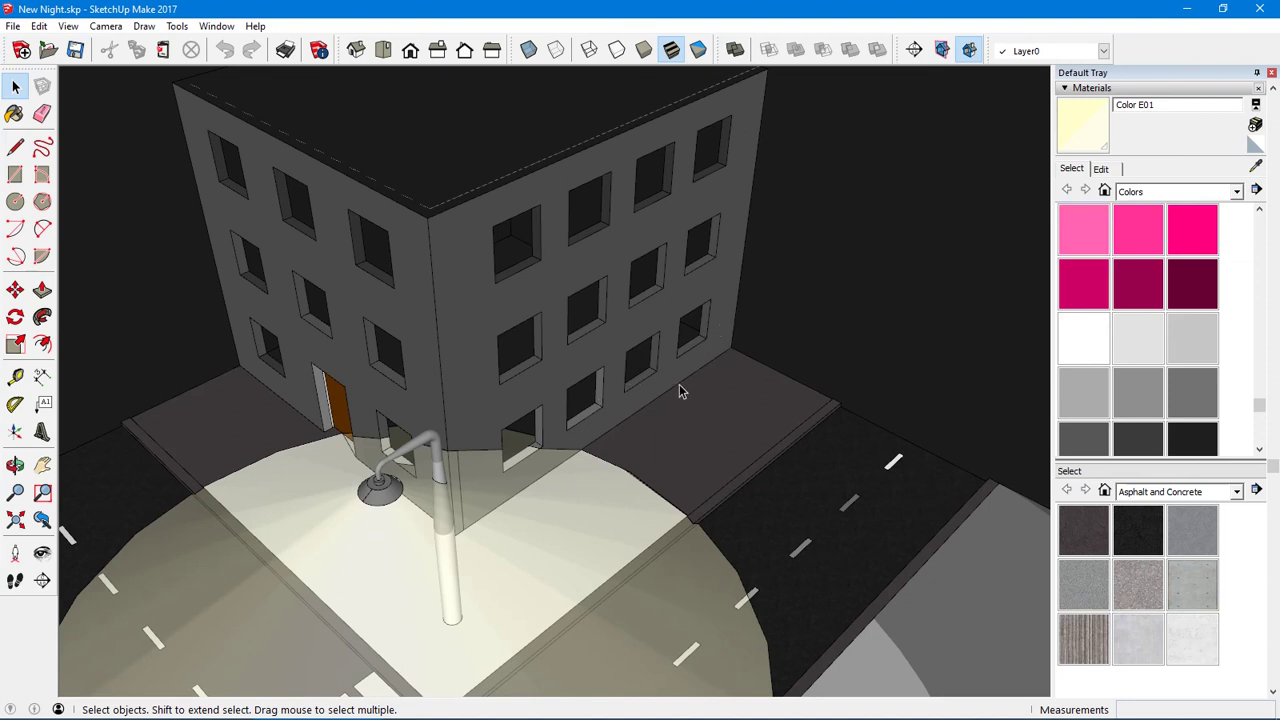
pyautogui.keyDown('shift'); pyautogui.moveTo(679, 391); pyautogui.dragTo(466, 297, button='middle'); pyautogui.keyUp('shift')
pyautogui.moveTo(506, 413); pyautogui.dragTo(700, 366, button='middle')
pyautogui.keyDown('shift'); pyautogui.moveTo(662, 418); pyautogui.dragTo(705, 300, button='middle'); pyautogui.keyUp('shift')
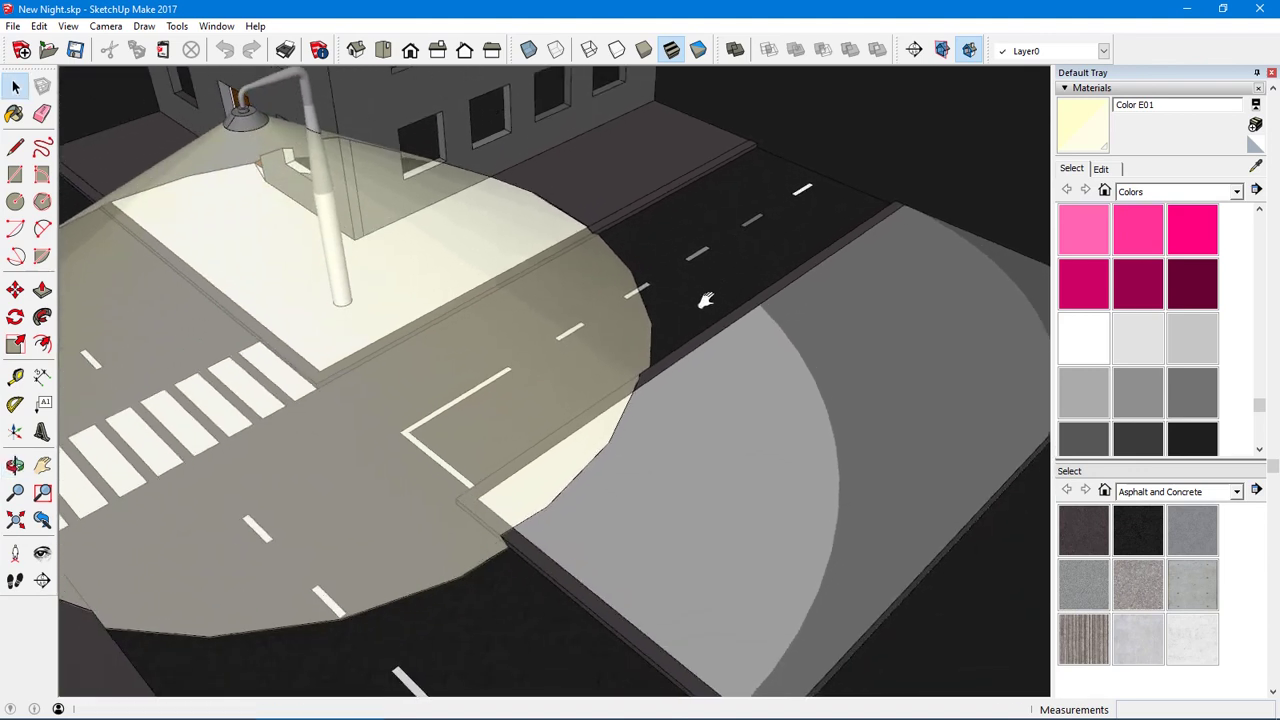
pyautogui.moveTo(638, 428); pyautogui.dragTo(694, 377, button='middle')
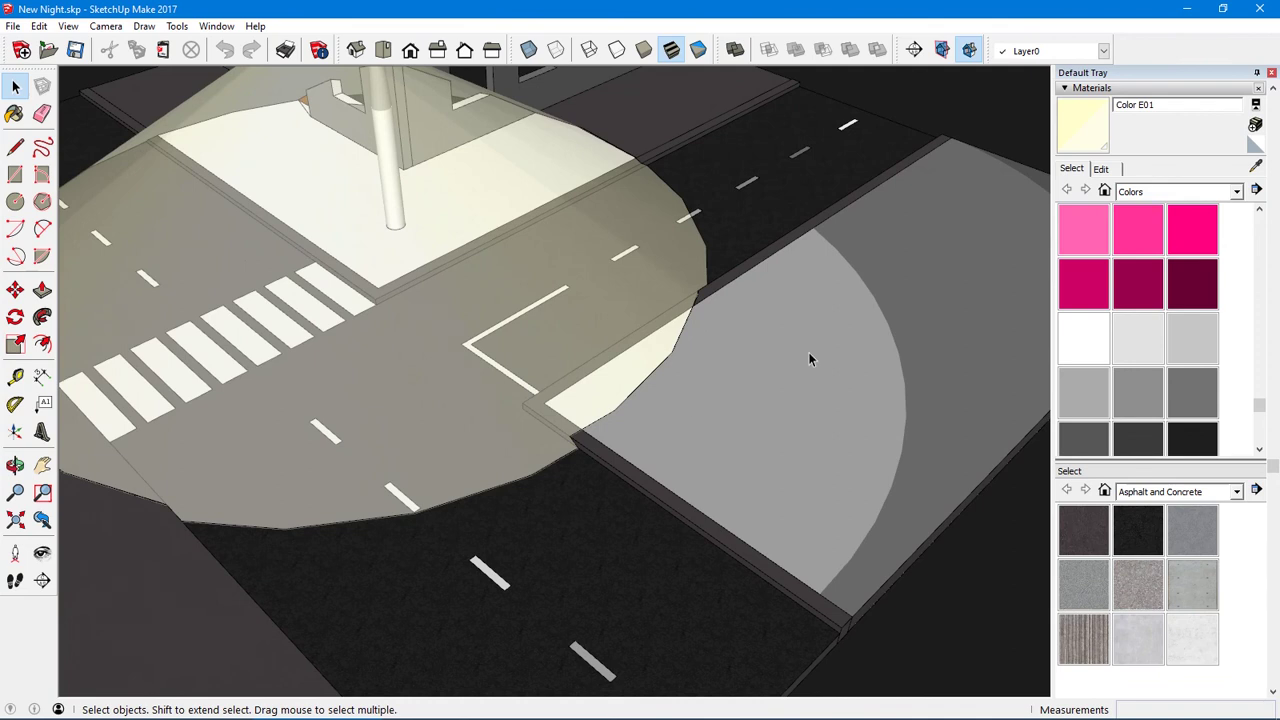
pyautogui.scroll(-6, 808, 358)
pyautogui.moveTo(797, 356); pyautogui.dragTo(628, 421, button='middle')
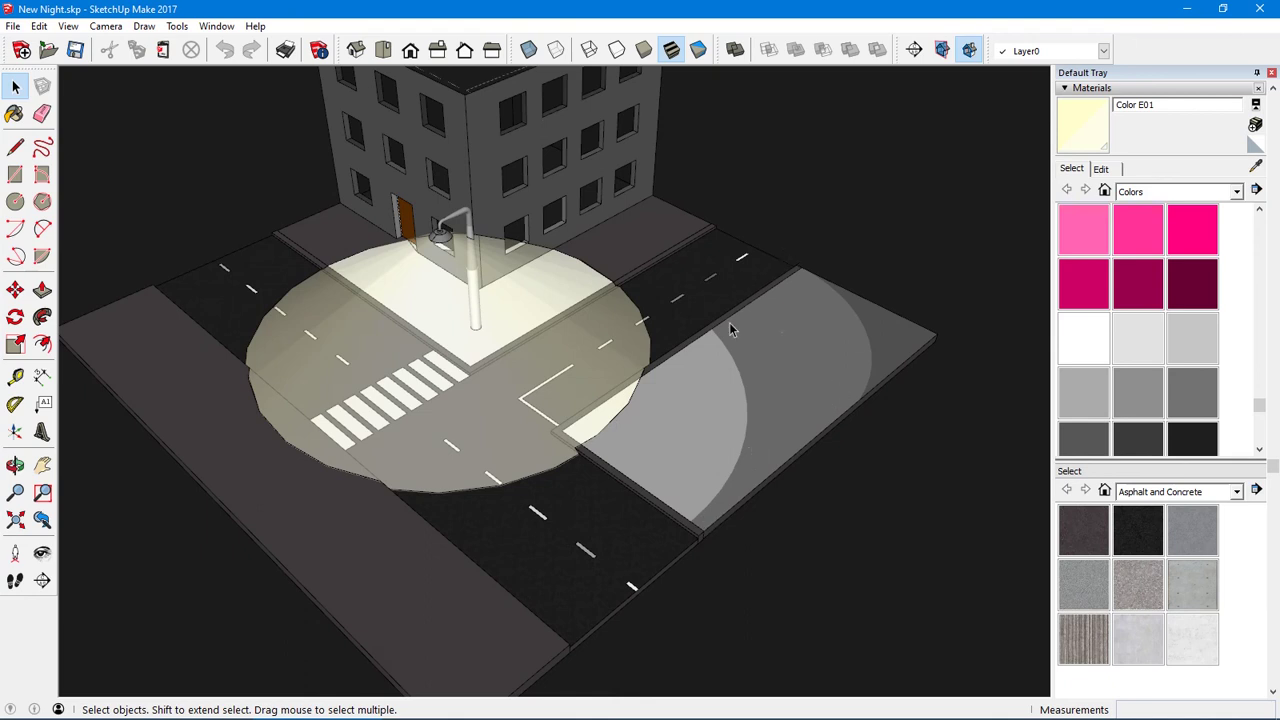
pyautogui.moveTo(540, 453); pyautogui.dragTo(686, 434, button='middle')
# Delete the lamp's translucent light cone and inspect the lighter painted surfaces beneath it
pyautogui.click(556, 402)
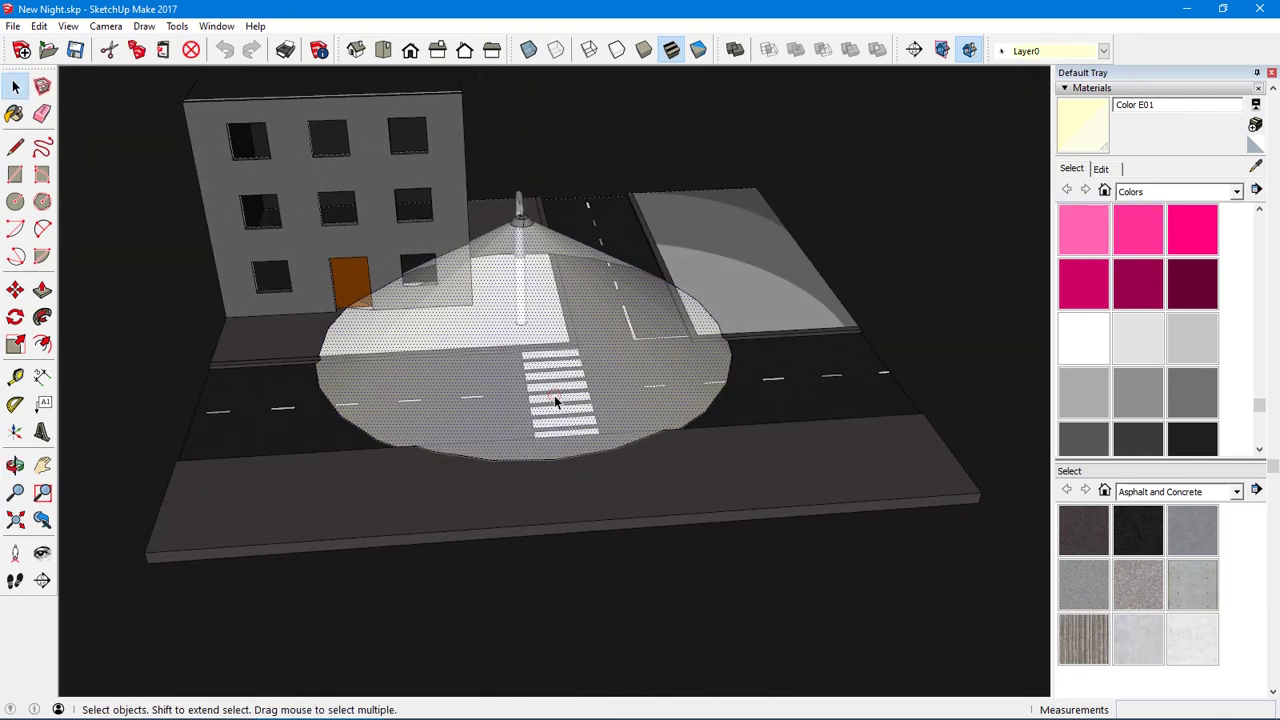
pyautogui.scroll(-2, 556, 402)
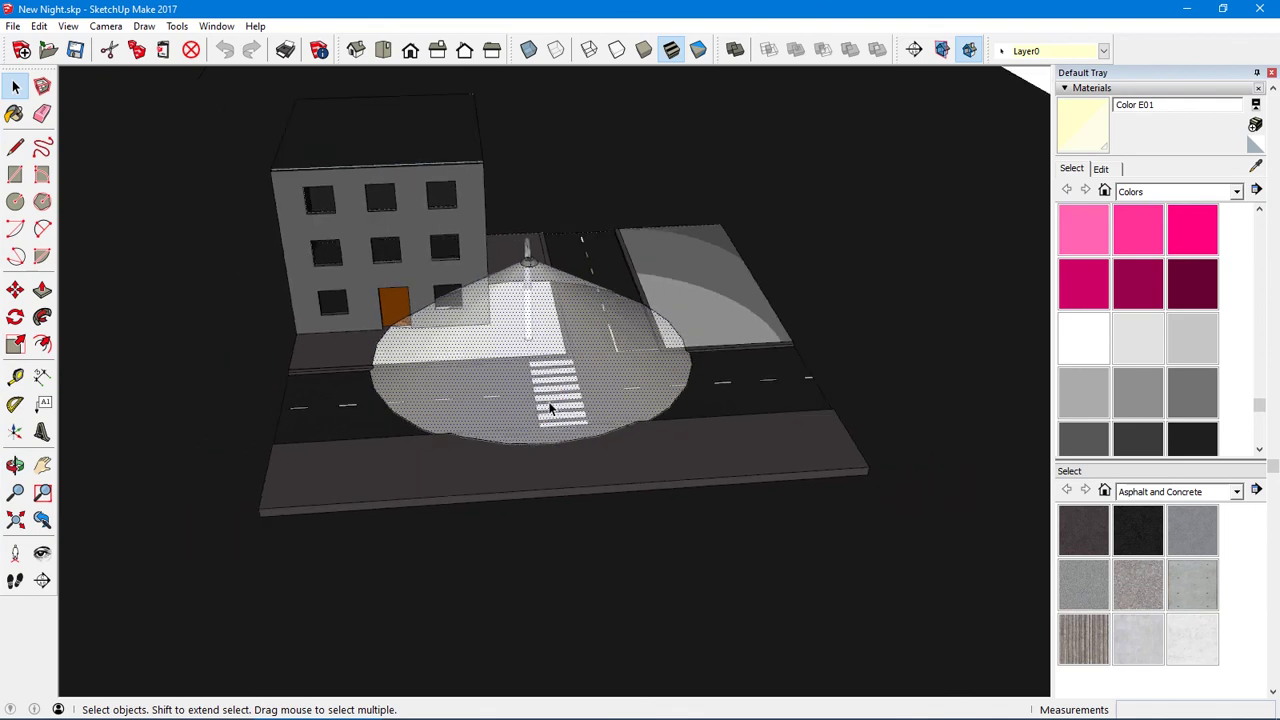
pyautogui.press('Delete')
pyautogui.moveTo(551, 407)
pyautogui.mouseDown(button='middle')
pyautogui.moveTo(588, 375)
pyautogui.moveTo(470, 368)
pyautogui.moveTo(420, 403)
pyautogui.moveTo(372, 360)
pyautogui.moveTo(268, 320)
pyautogui.moveTo(251, 423)
pyautogui.moveTo(540, 416)
pyautogui.mouseUp(button='middle')
pyautogui.scroll(5, 539, 371)
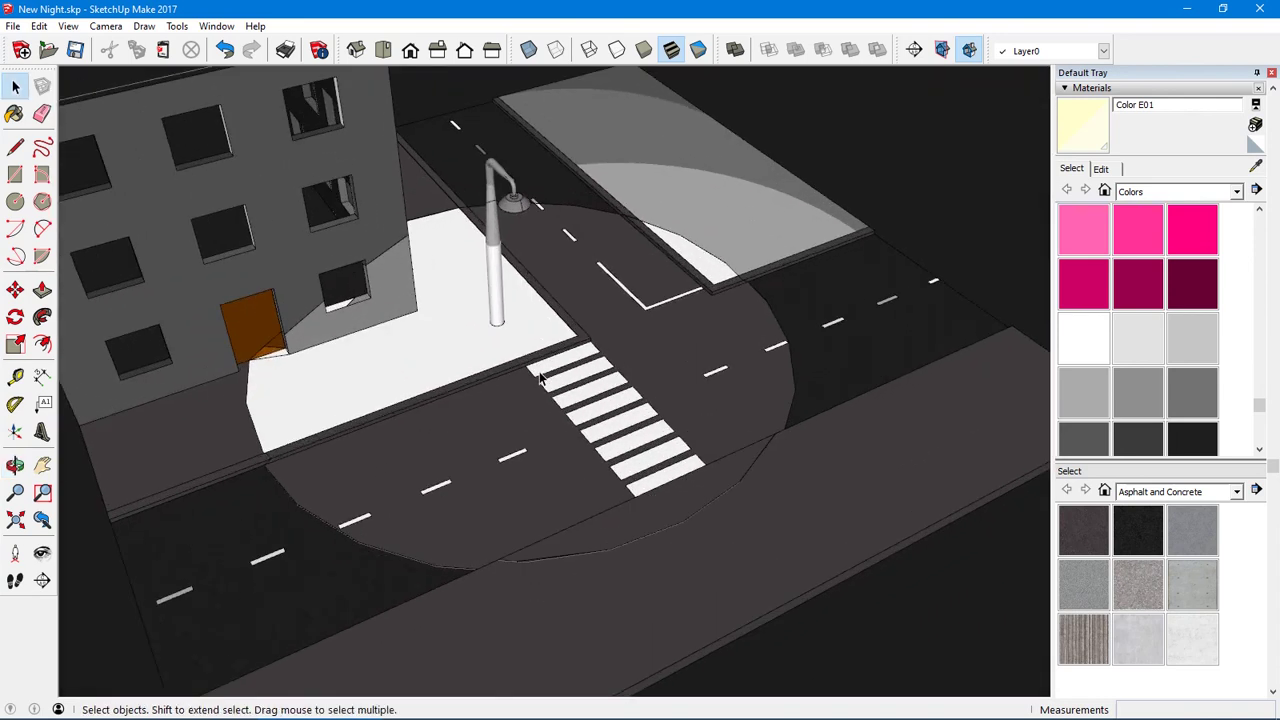
pyautogui.moveTo(539, 371)
pyautogui.mouseDown(button='middle')
pyautogui.moveTo(366, 394)
pyautogui.moveTo(331, 466)
pyautogui.moveTo(286, 437)
pyautogui.moveTo(486, 400)
pyautogui.moveTo(516, 375)
pyautogui.mouseUp(button='middle')
pyautogui.scroll(-2, 488, 402)
pyautogui.scroll(-2, 488, 402)
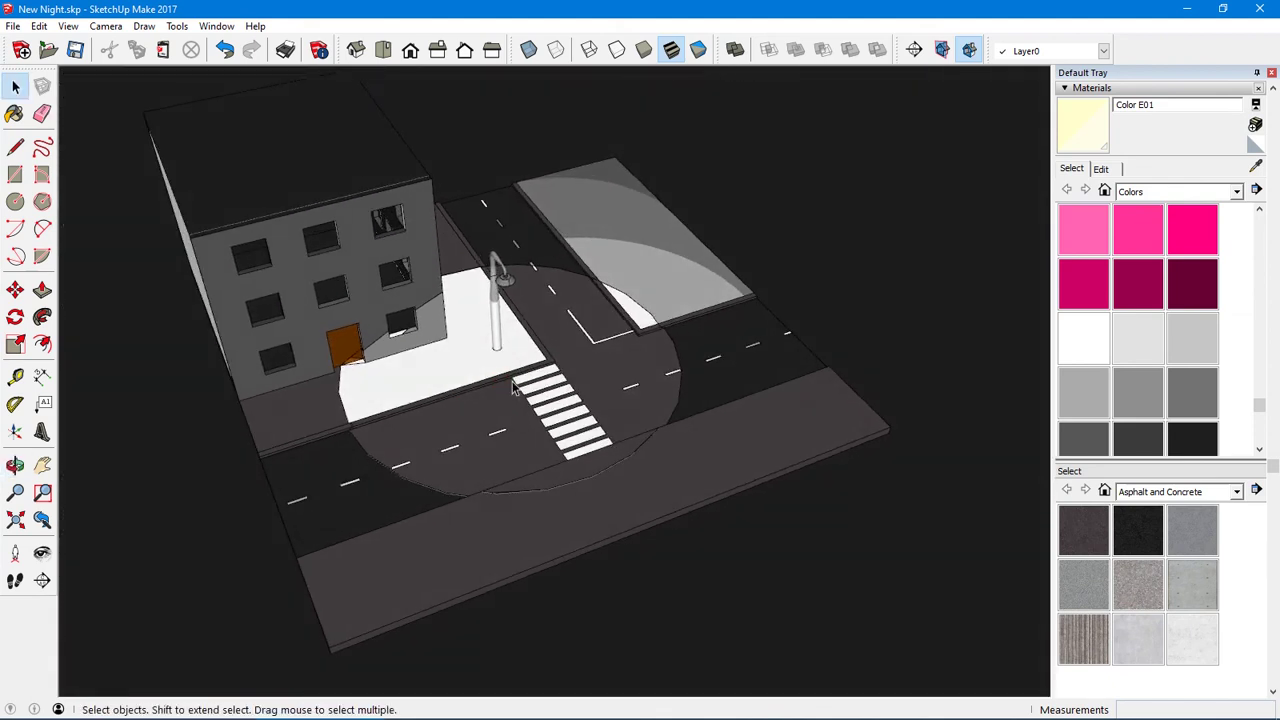
# Undo the deletion of the light cone and view the street corner on its dark ground plane
pyautogui.hotkey('ctrl', 'z')
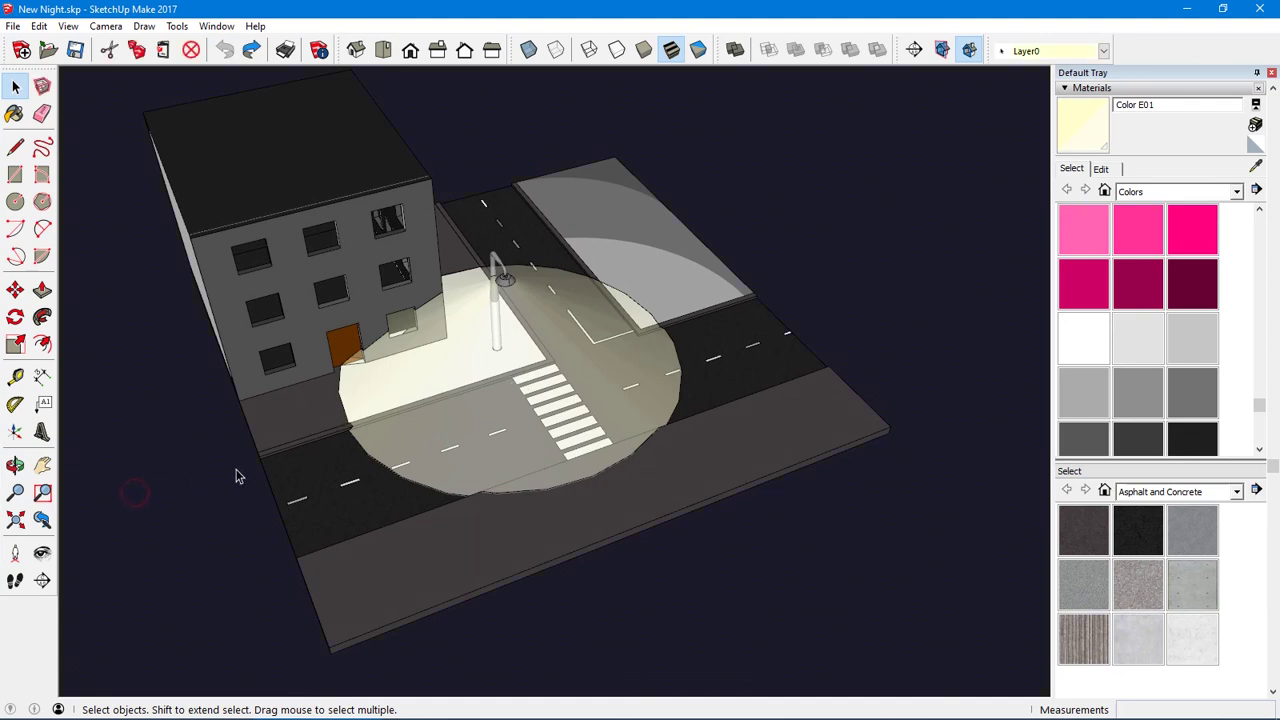
pyautogui.scroll(-2, 237, 475)
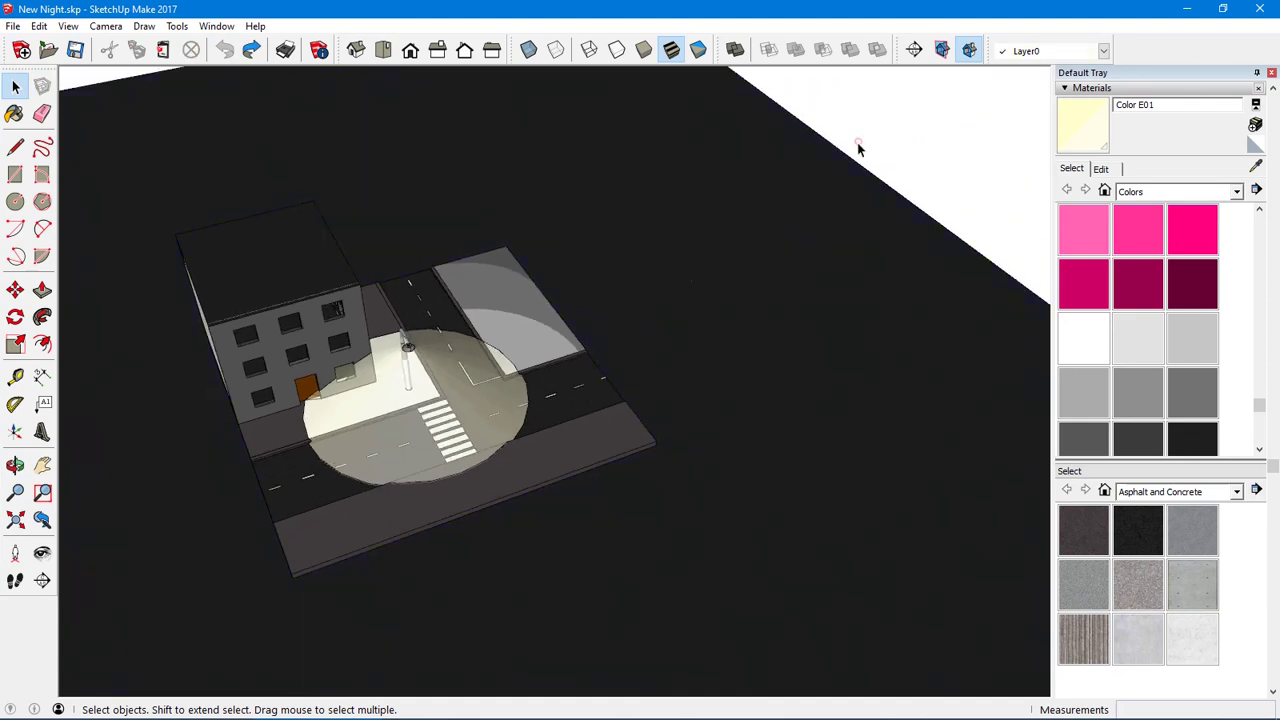
pyautogui.moveTo(858, 148)
pyautogui.mouseDown(button='middle')
pyautogui.moveTo(857, 137)
pyautogui.moveTo(709, 277)
pyautogui.moveTo(278, 359)
pyautogui.moveTo(297, 350)
pyautogui.moveTo(300, 387)
pyautogui.mouseUp(button='middle')
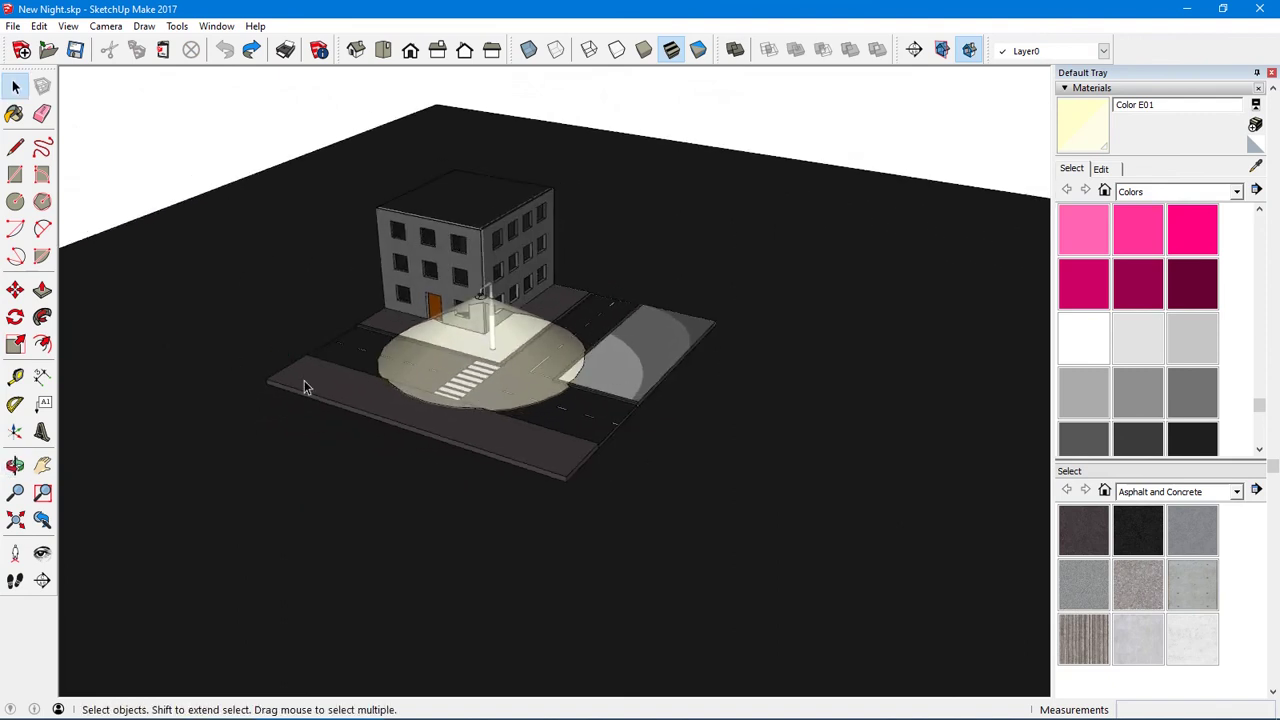